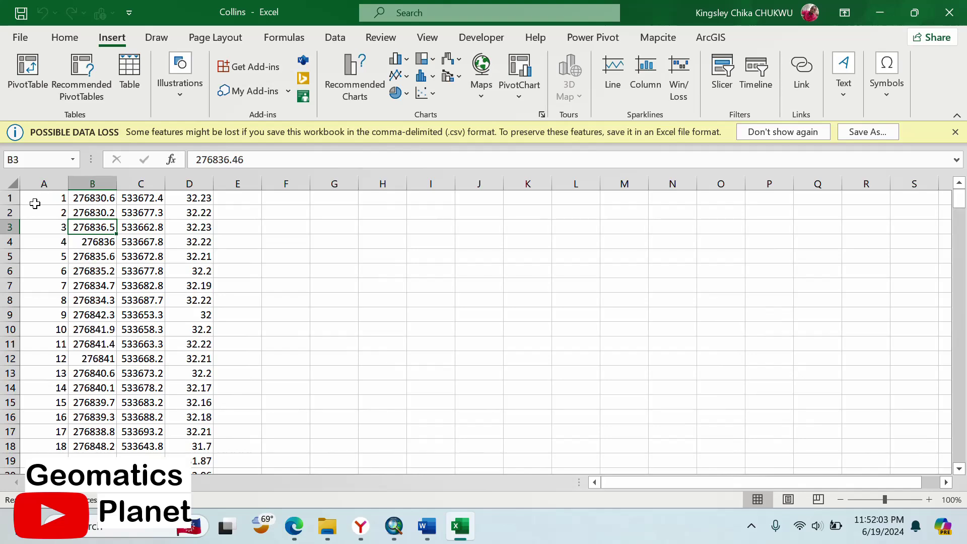
# Insert a blank row above the first data row of the coordinate table.
pyautogui.click(33, 200)
pyautogui.click(6, 199)
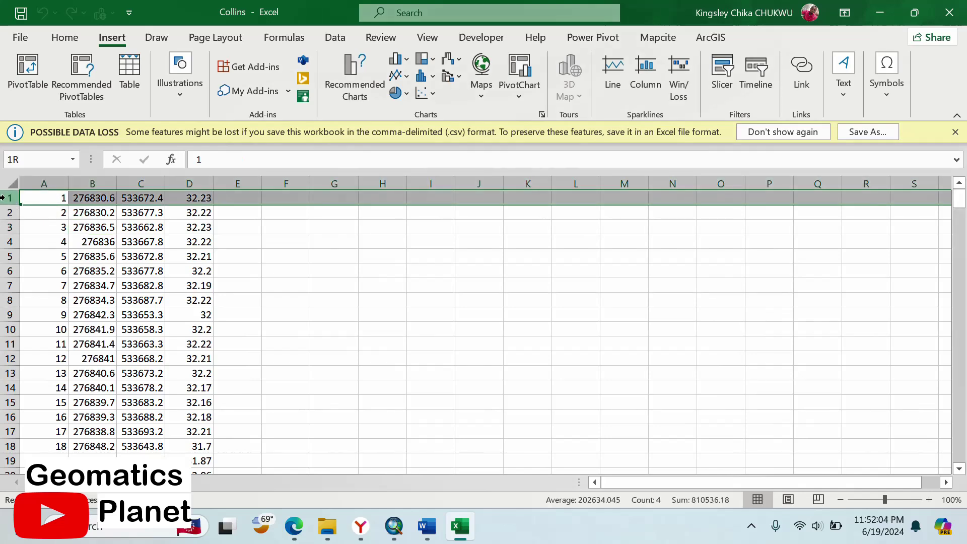
pyautogui.rightClick(6, 199)
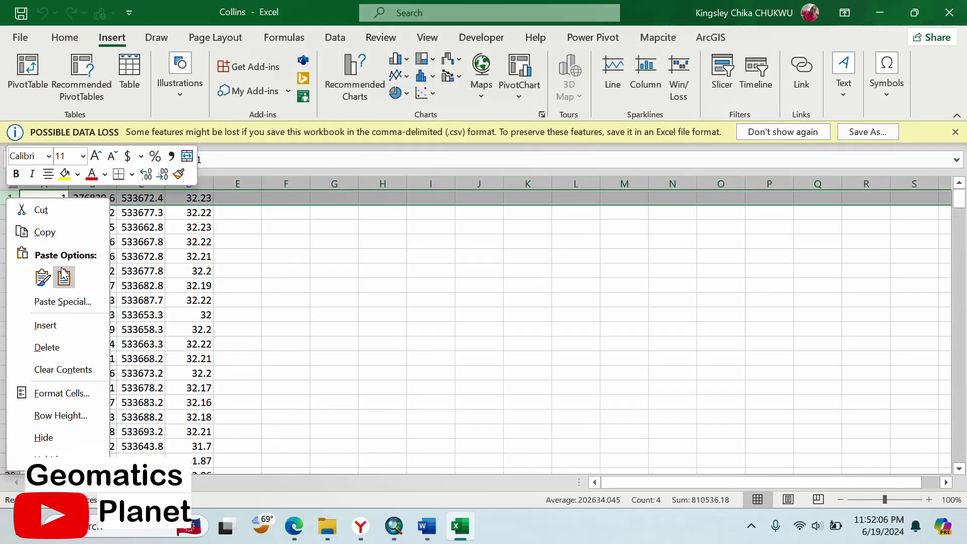
pyautogui.click(72, 325)
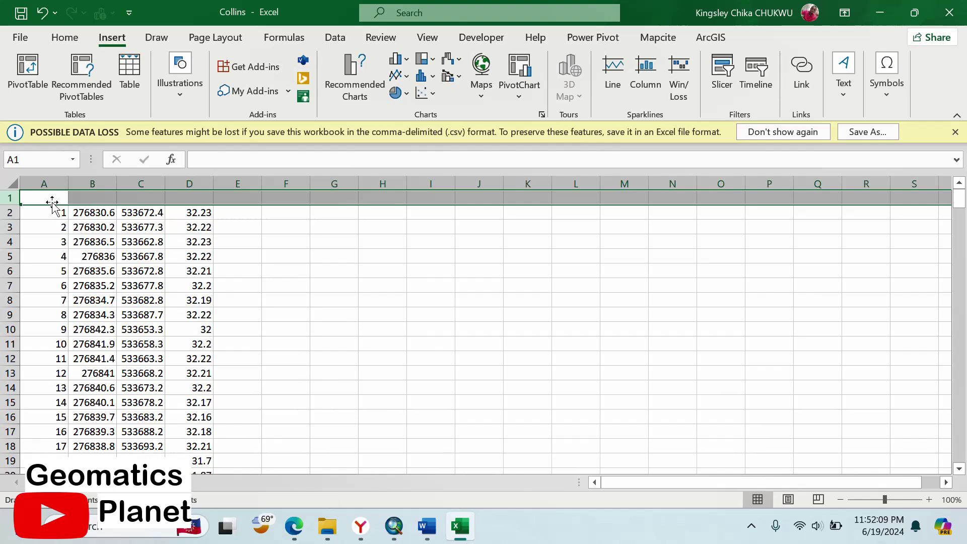
# Enter the column headings S/No, Easting, Northing and Elevation in cells A1 to D1.
pyautogui.write('S/No')
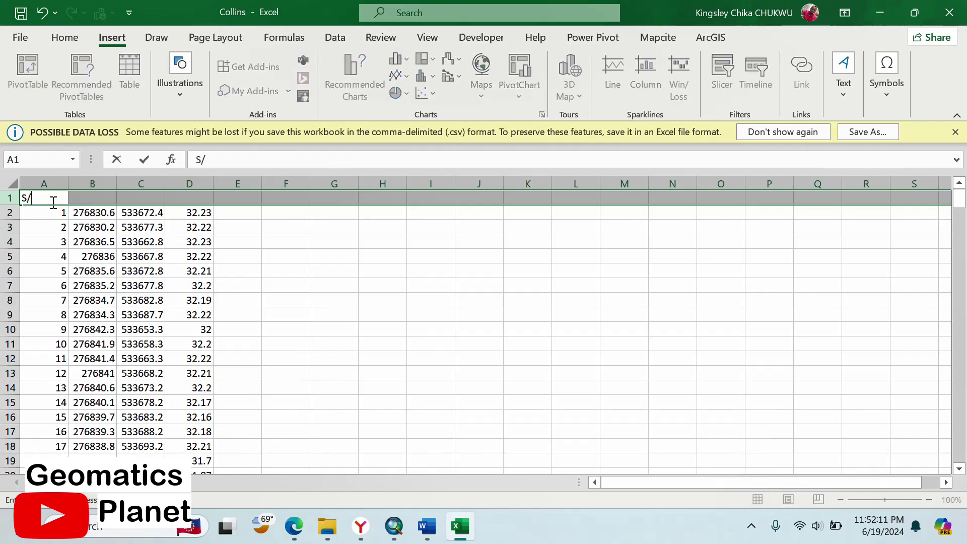
pyautogui.click(88, 199)
pyautogui.write('Eas')
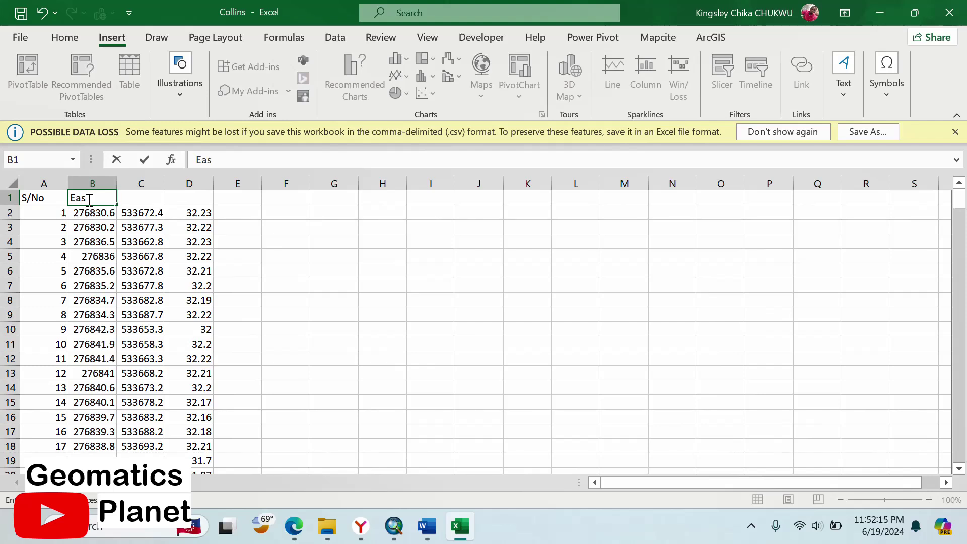
pyautogui.write('ting')
pyautogui.click(143, 198)
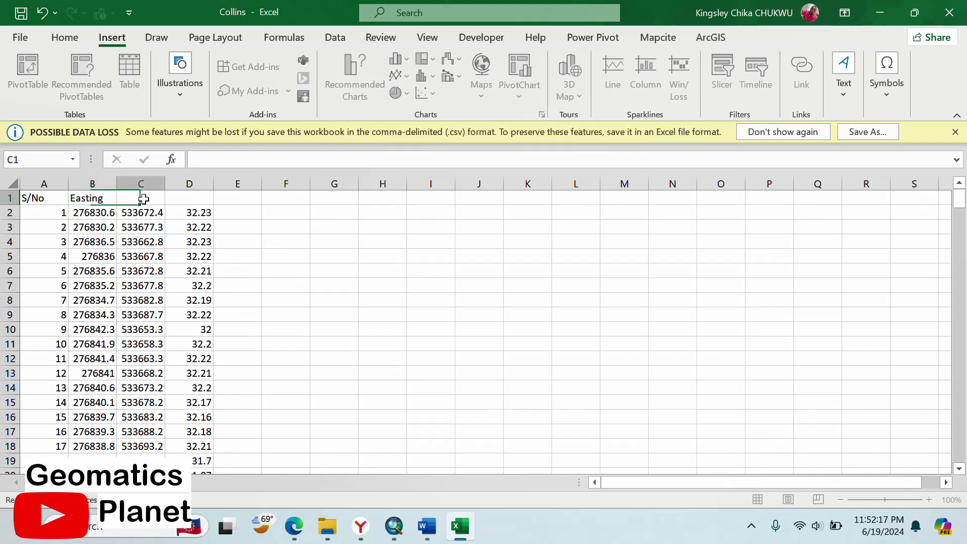
pyautogui.write('North')
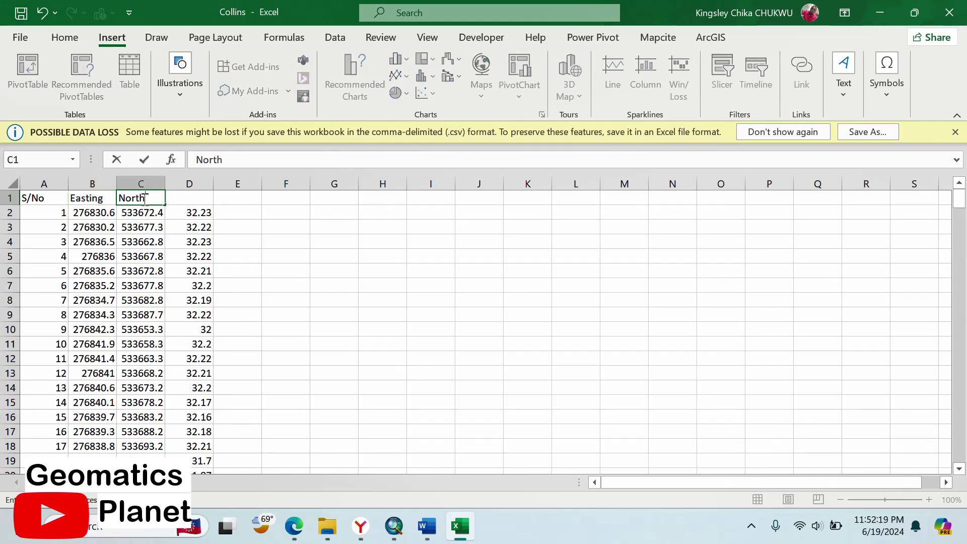
pyautogui.write('ing')
pyautogui.click(177, 202)
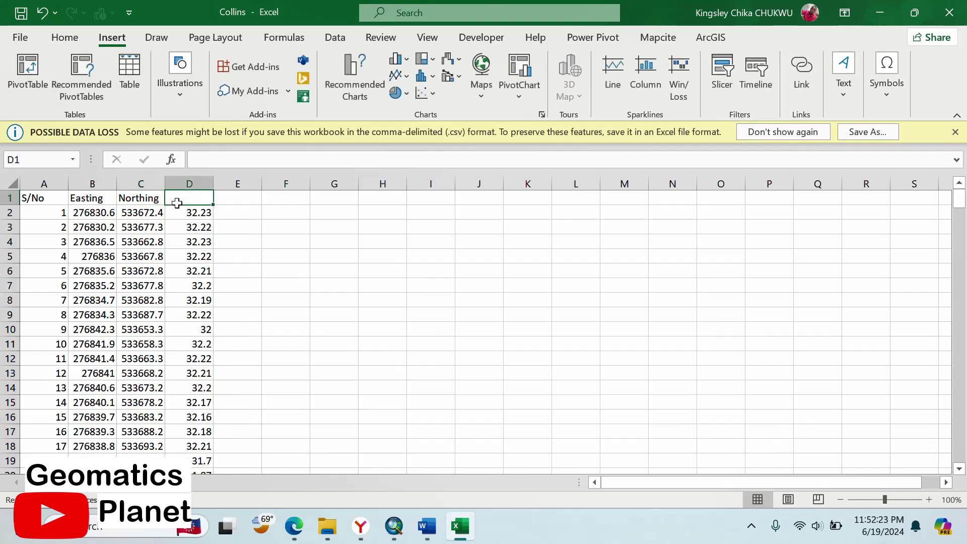
pyautogui.write('E')
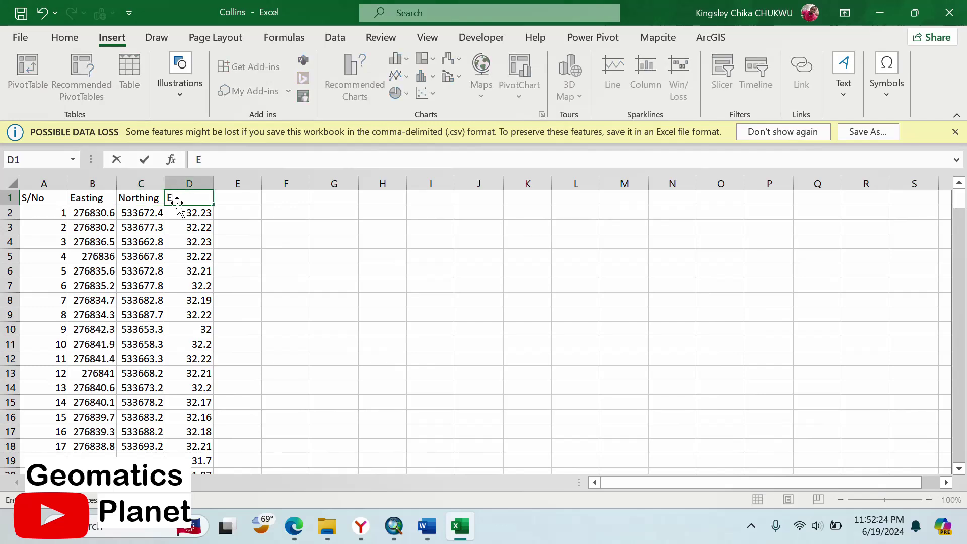
pyautogui.write('k')
pyautogui.click(222, 226)
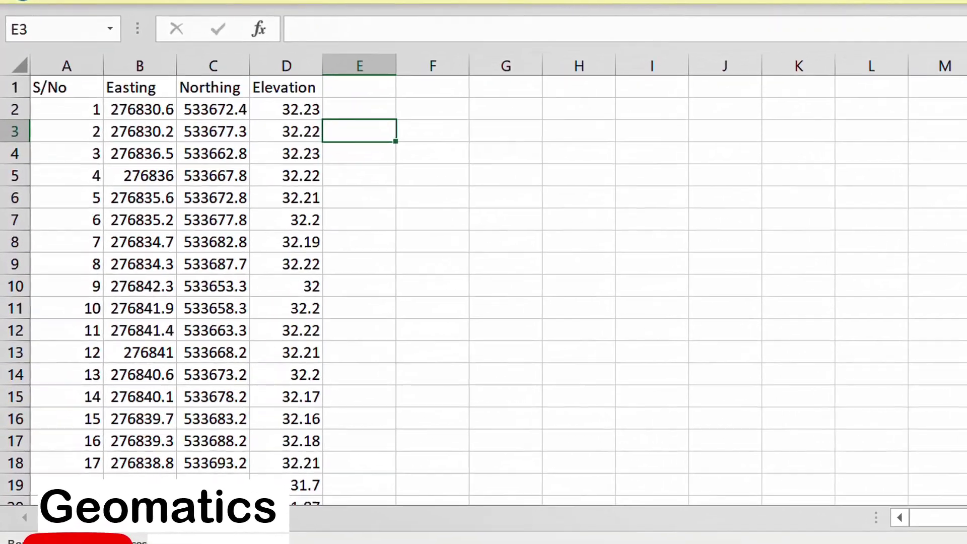
# Save the sheet as Collins in CSV (Comma delimited) format, replacing the existing file.
pyautogui.hotkey('alt', 'f')
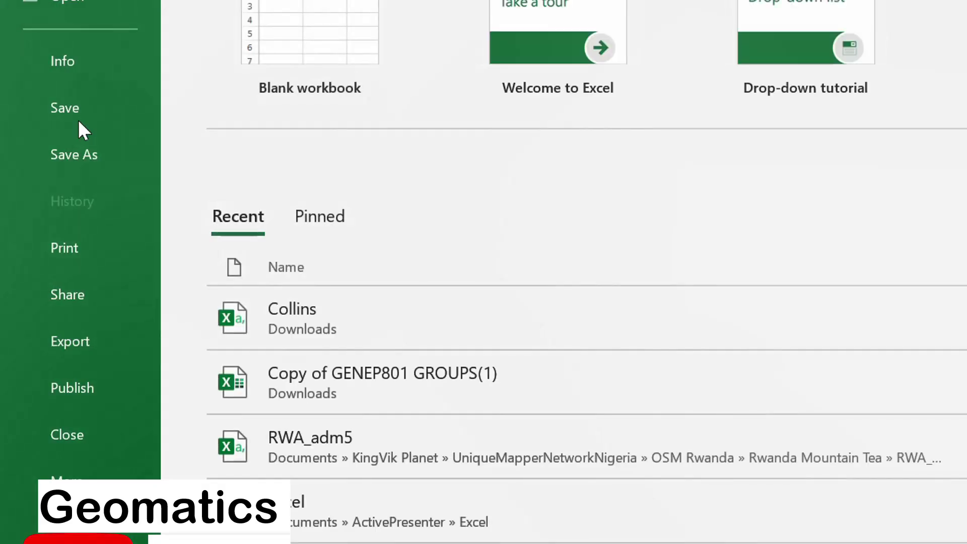
pyautogui.click(91, 157)
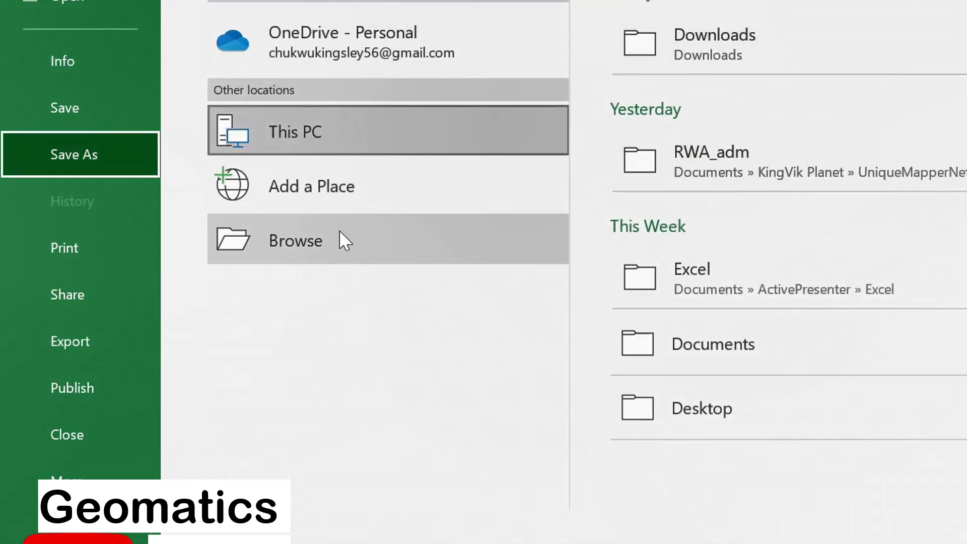
pyautogui.click(347, 253)
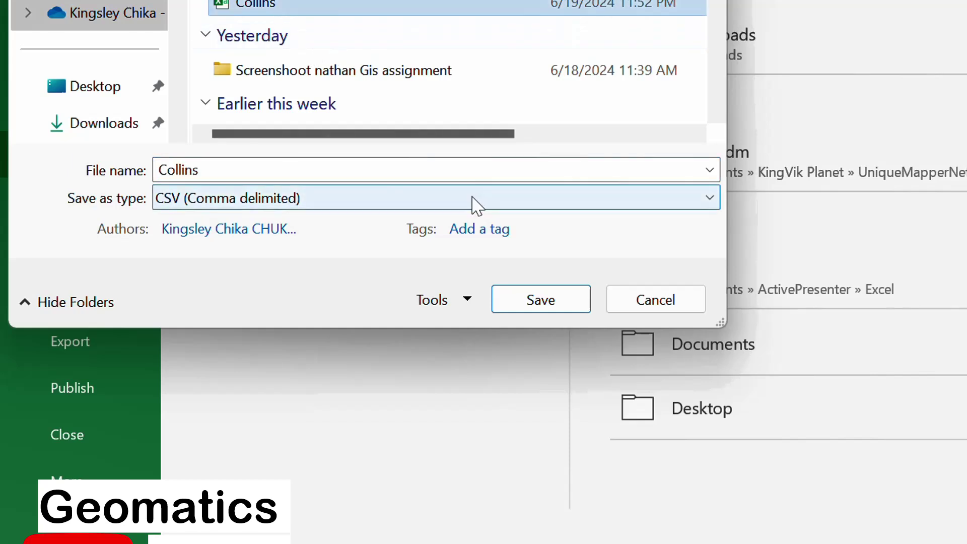
pyautogui.click(523, 297)
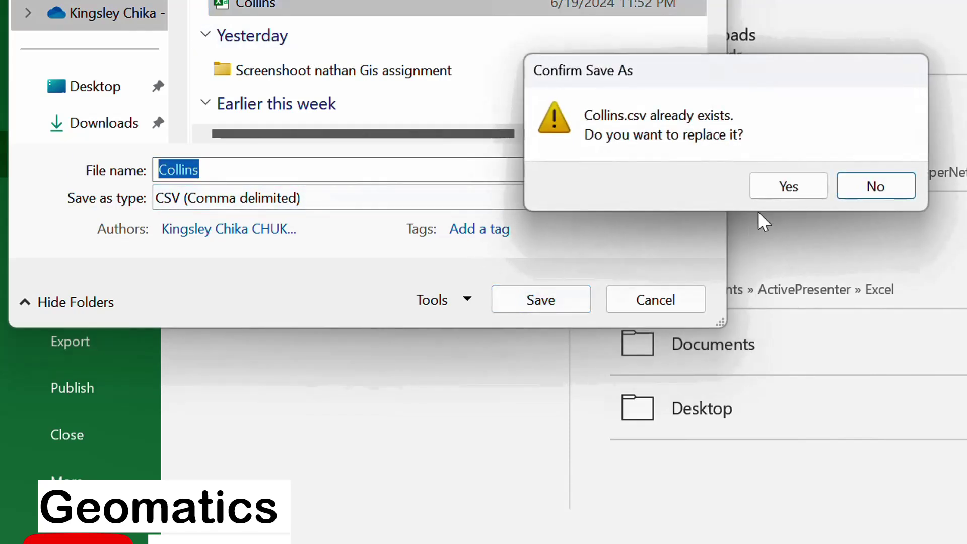
pyautogui.click(781, 191)
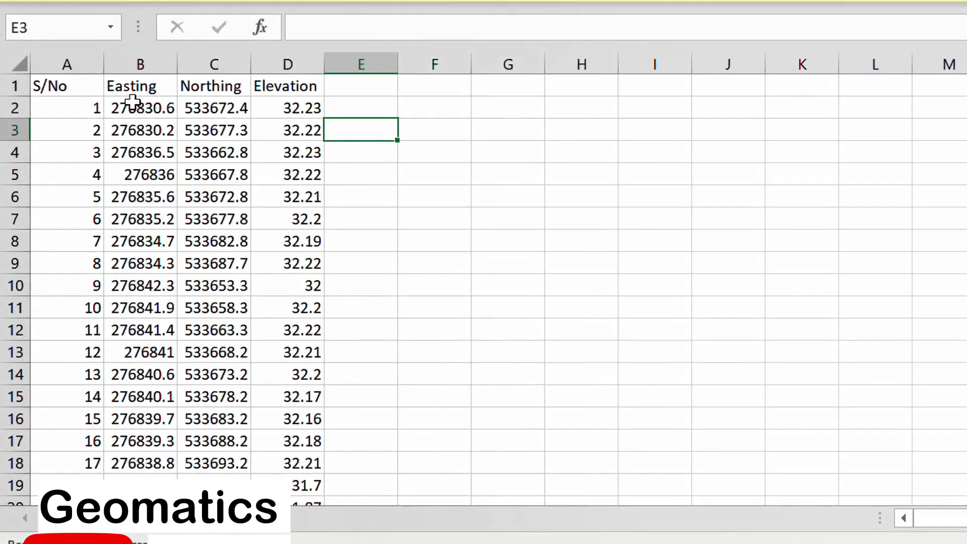
# Format all Easting, Northing and Elevation values to three decimal places and save the file.
pyautogui.scroll(-6, 207, 201)
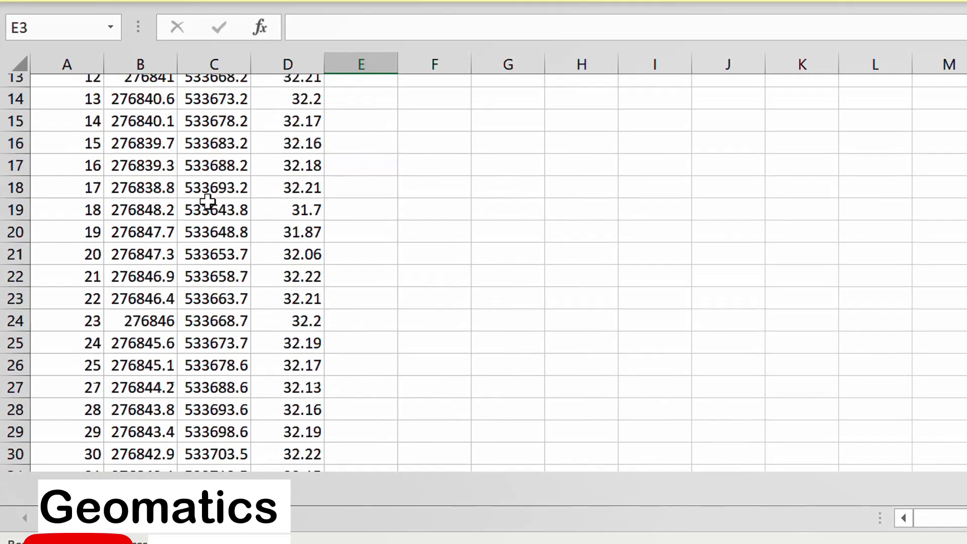
pyautogui.scroll(6, 207, 201)
pyautogui.click(207, 199)
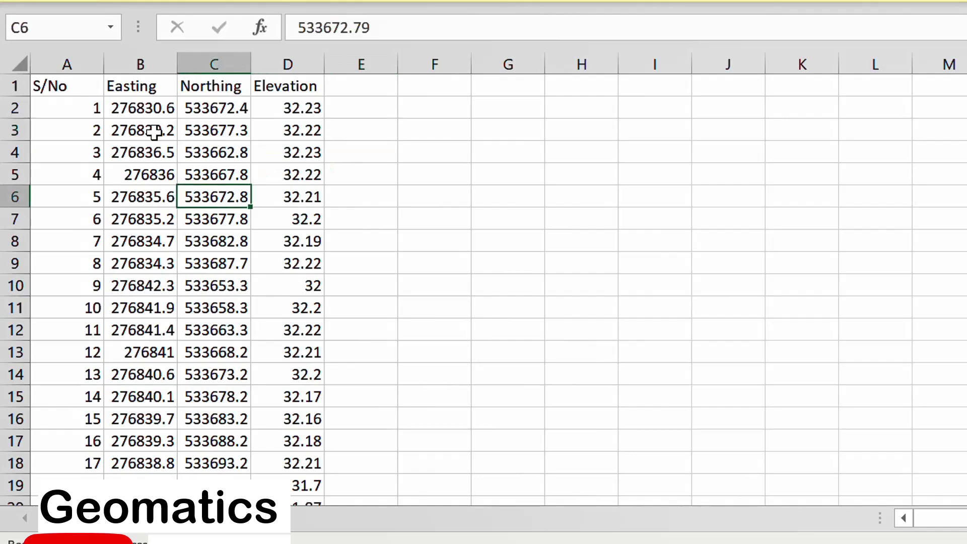
pyautogui.moveTo(143, 107); pyautogui.dragTo(297, 434)
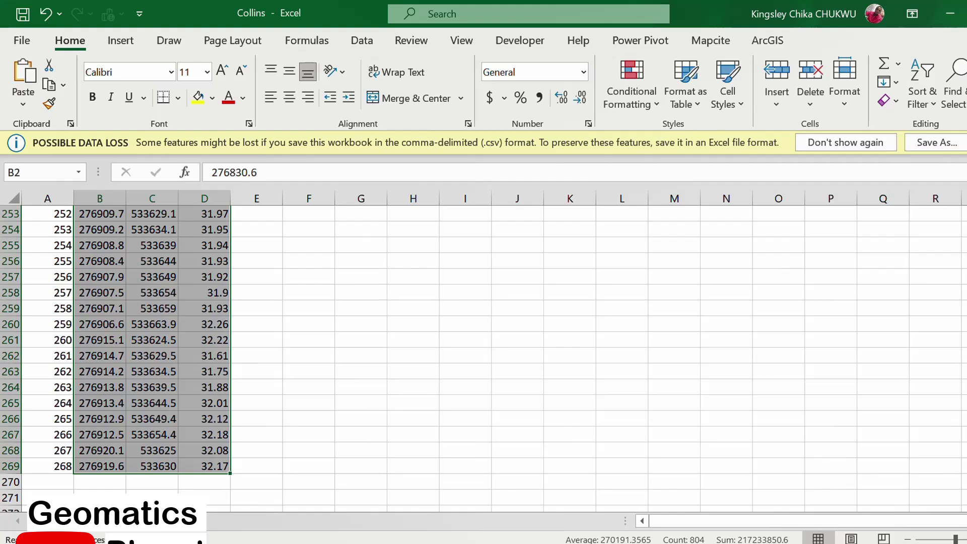
pyautogui.click(966, 143)
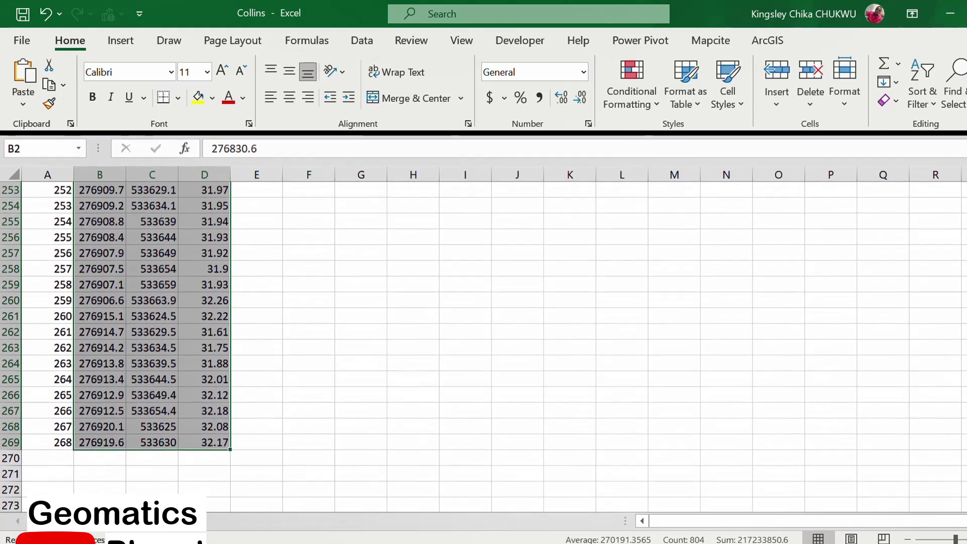
pyautogui.click(565, 104)
pyautogui.click(565, 104)
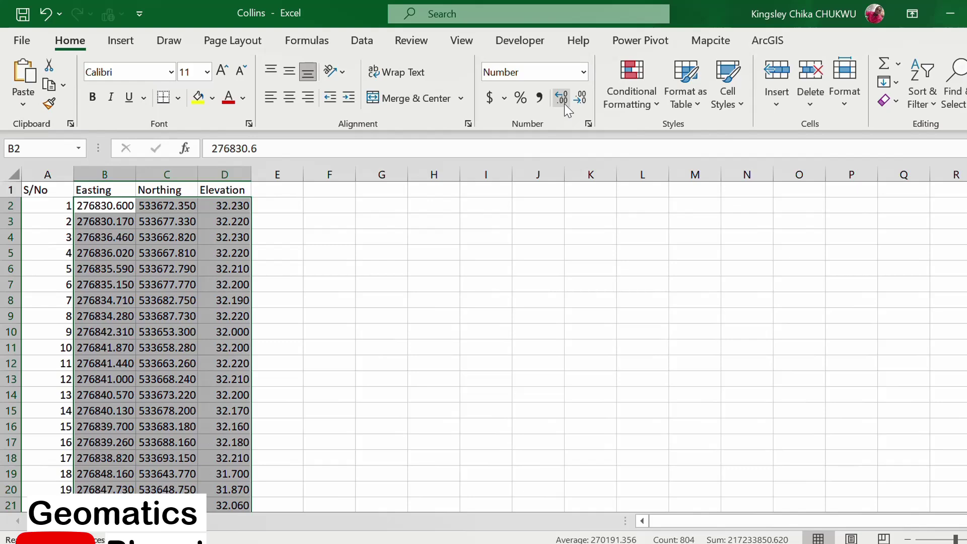
pyautogui.click(564, 103)
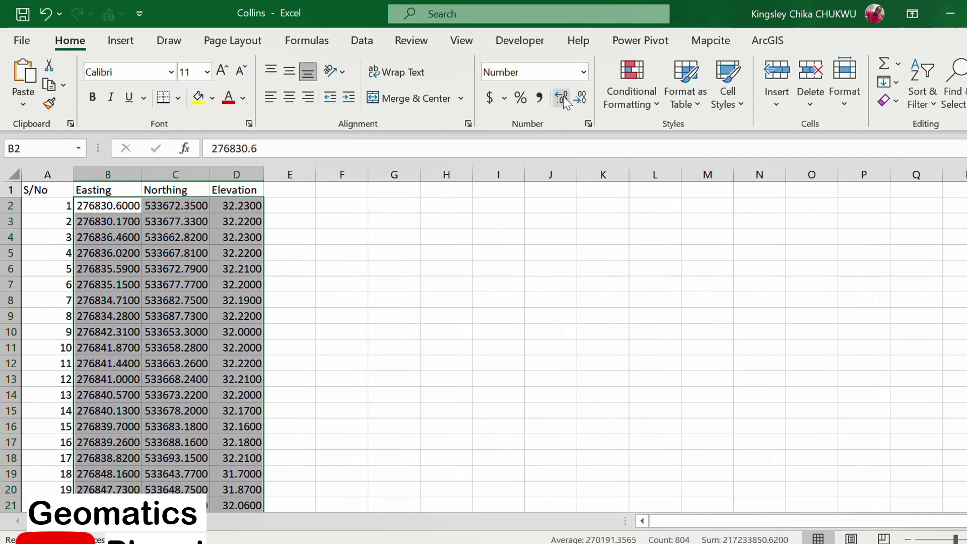
pyautogui.click(585, 96)
pyautogui.click(303, 222)
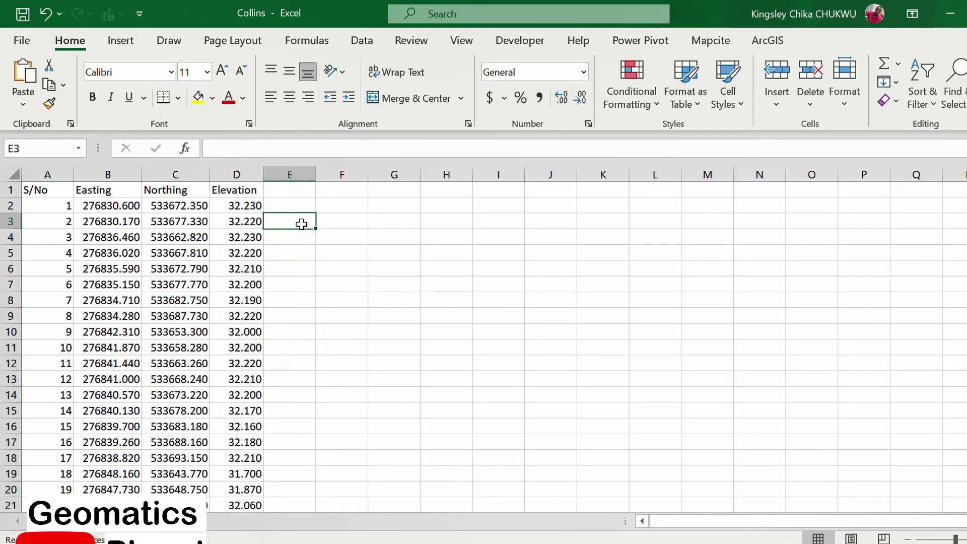
pyautogui.scroll(-1, 211, 235)
pyautogui.hotkey('ctrl', 's')
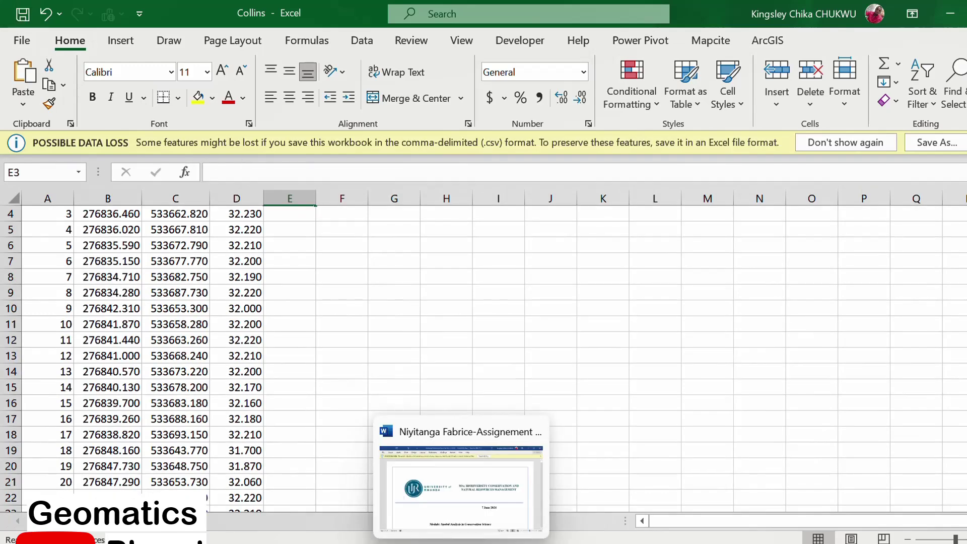
# Switch to ArcMap, create a new blank map document and change it to data view.
pyautogui.click(427, 543)
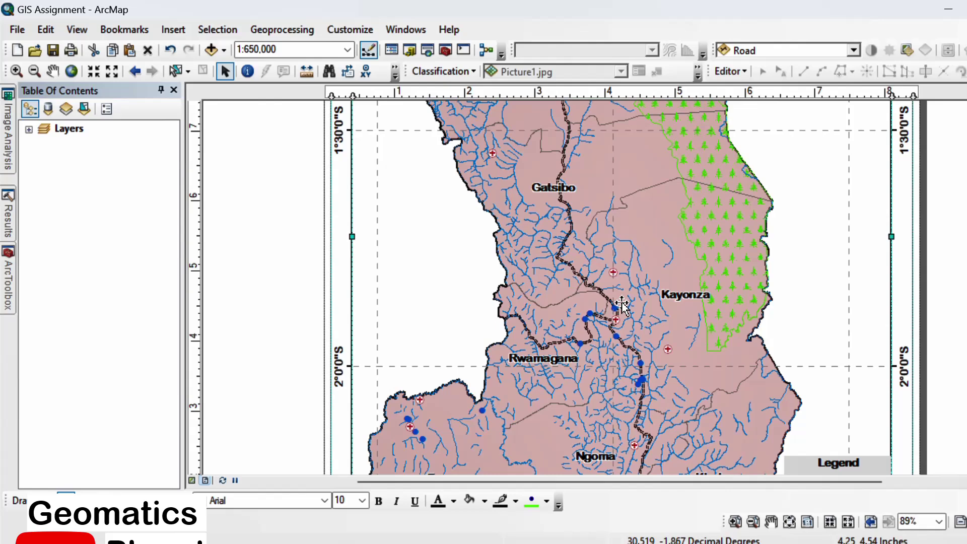
pyautogui.hotkey('ctrl', 'n')
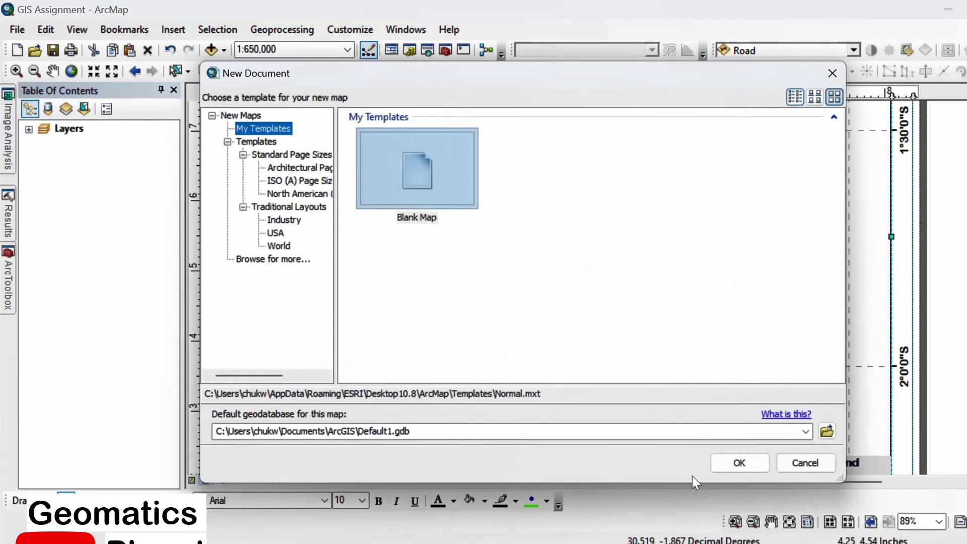
pyautogui.click(744, 464)
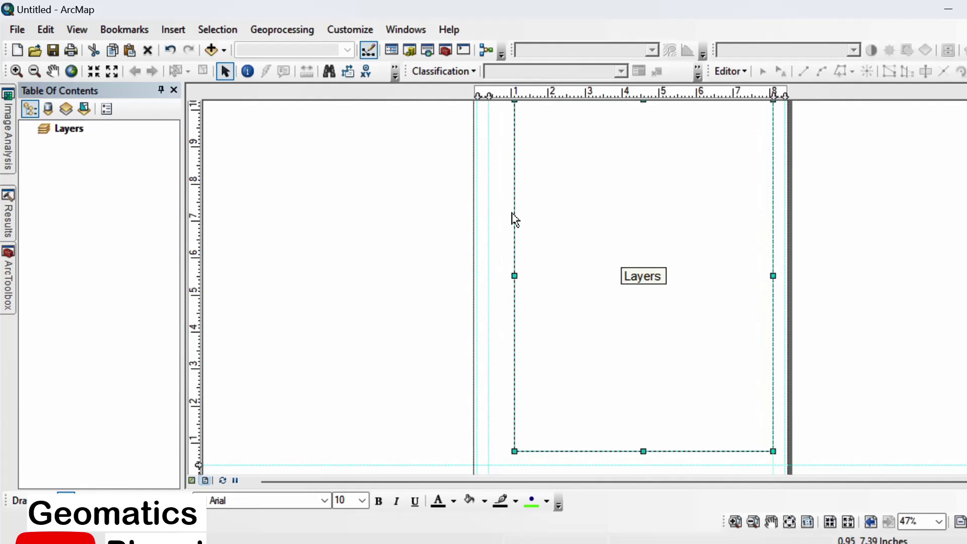
pyautogui.click(192, 481)
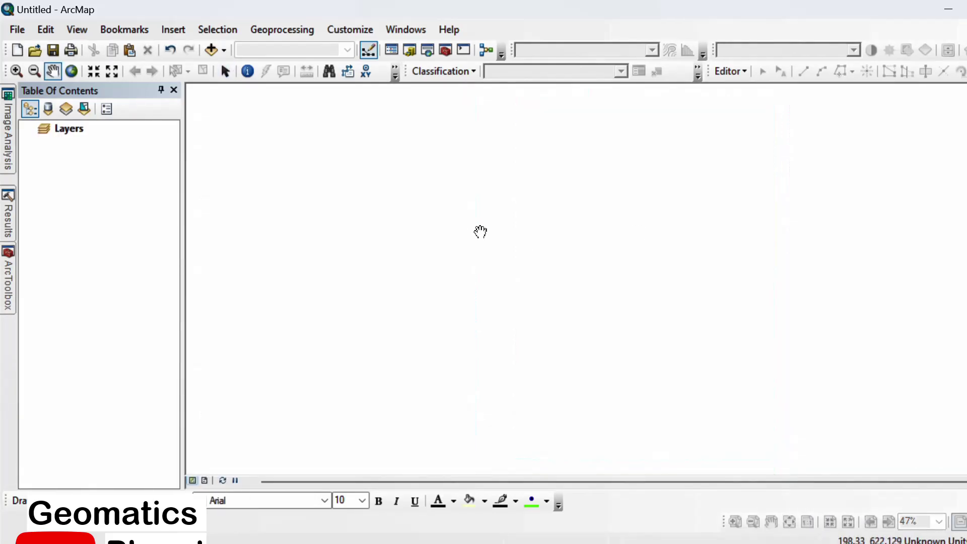
pyautogui.hotkey('alt', 'Tab')
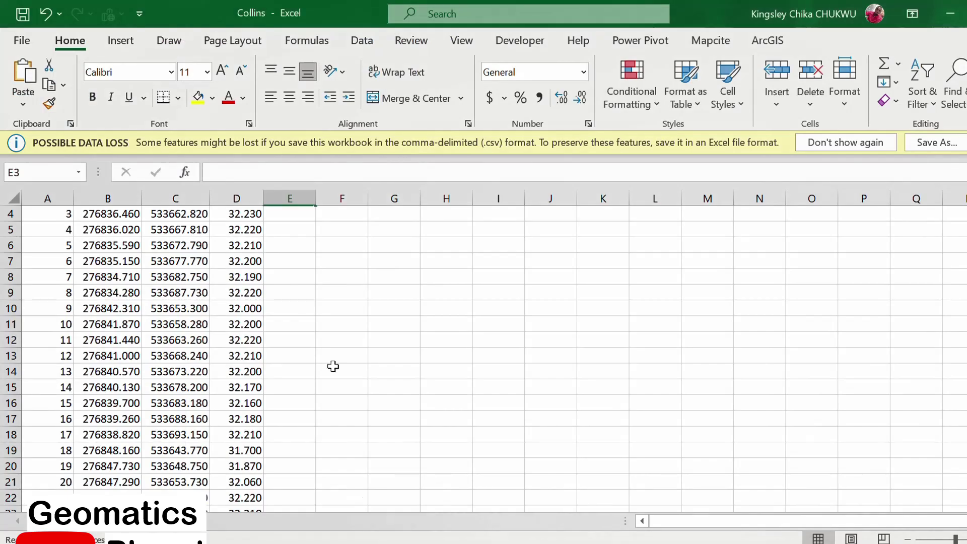
pyautogui.scroll(1, 133, 256)
pyautogui.hotkey('alt', 'Tab')
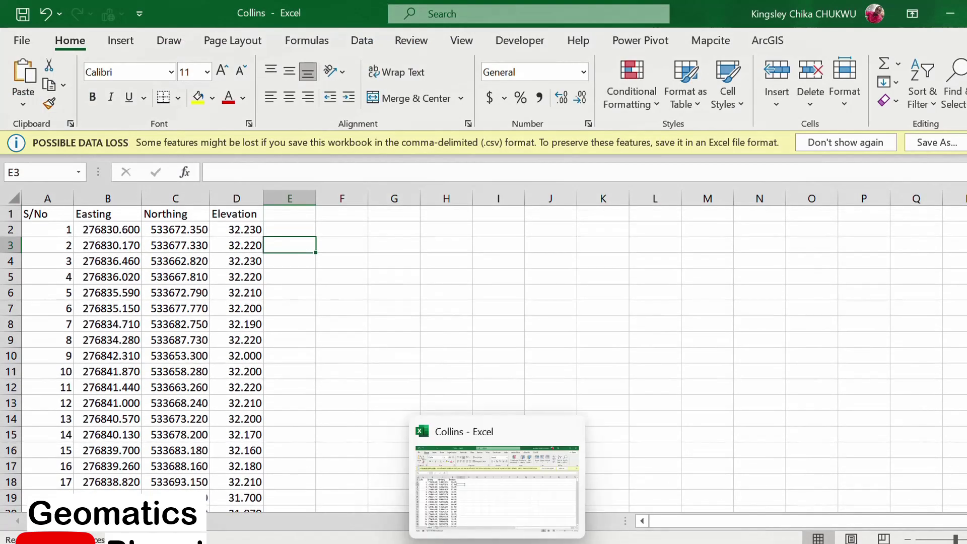
pyautogui.hotkey('alt', 'Tab')
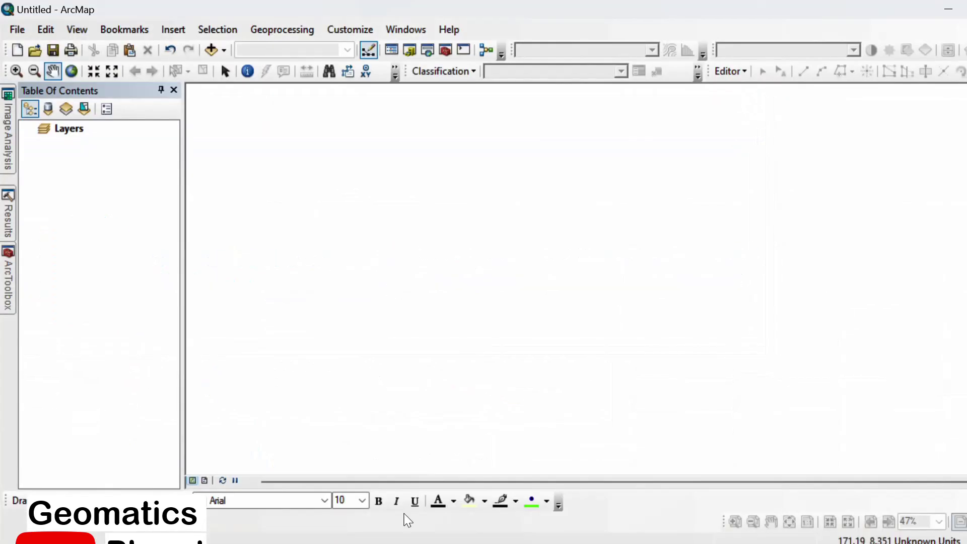
# Start adding XY data and choose Collins.csv from the Downloads folder connection as the coordinate table.
pyautogui.click(16, 30)
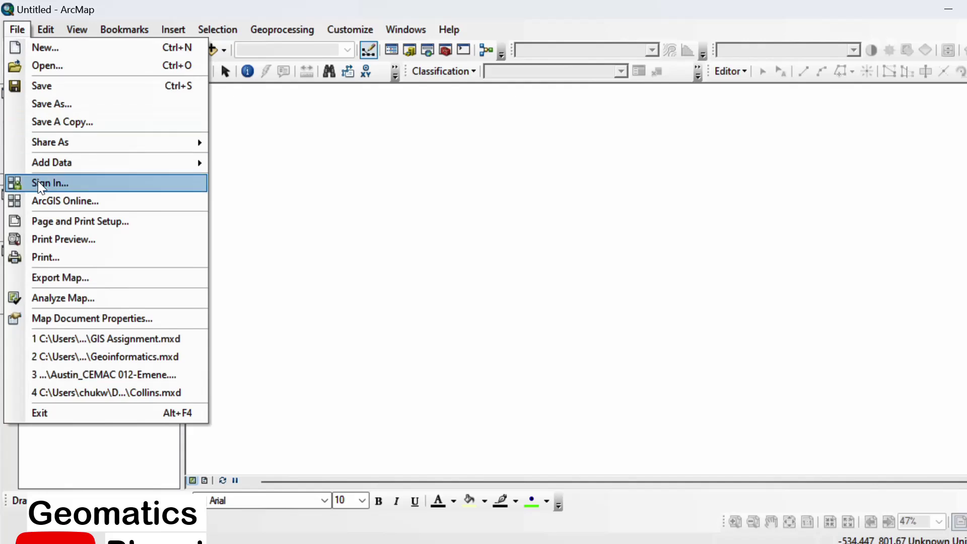
pyautogui.moveTo(136, 172)
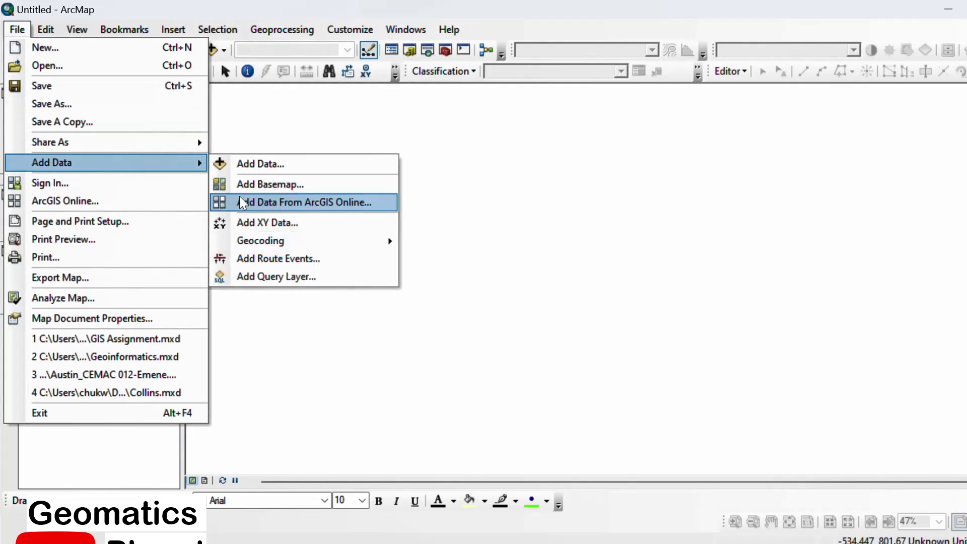
pyautogui.click(251, 228)
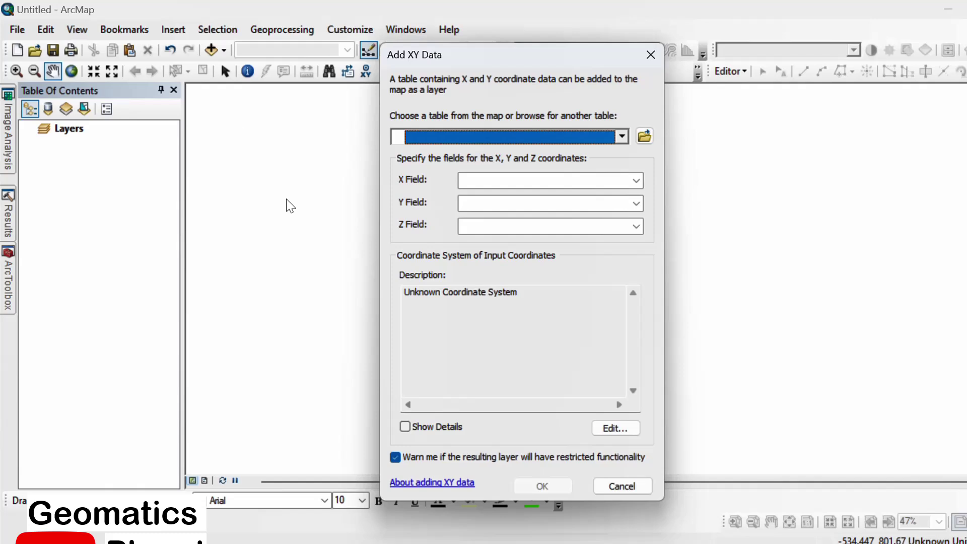
pyautogui.click(644, 135)
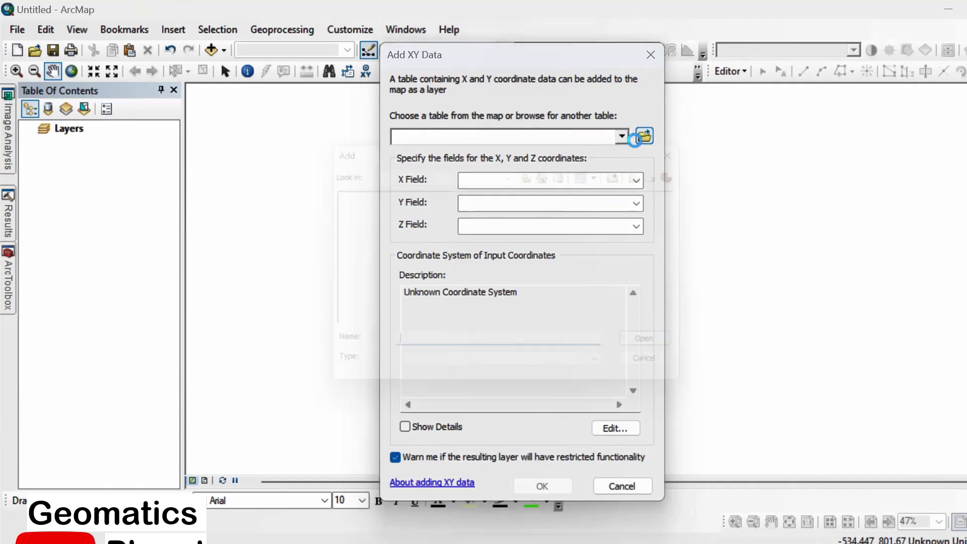
pyautogui.click(546, 174)
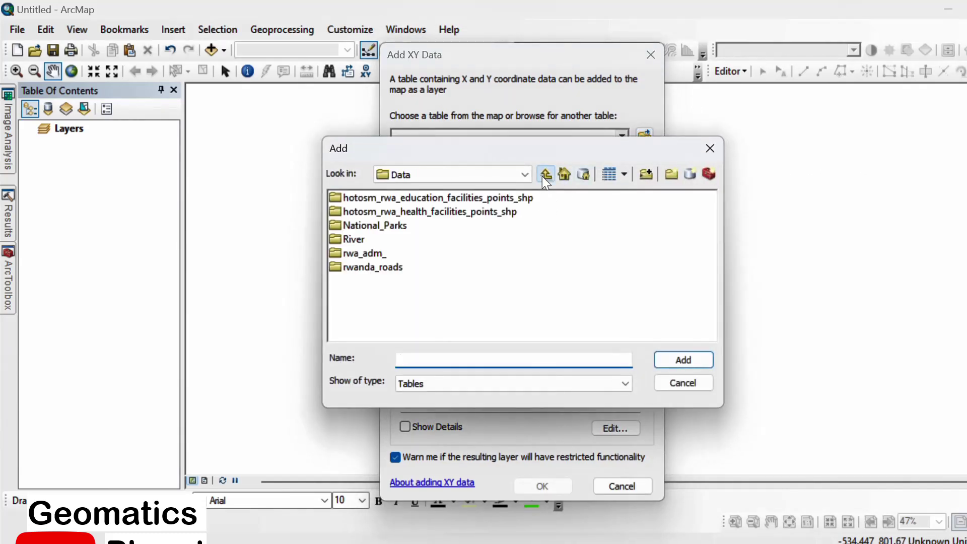
pyautogui.click(546, 174)
pyautogui.click(546, 174)
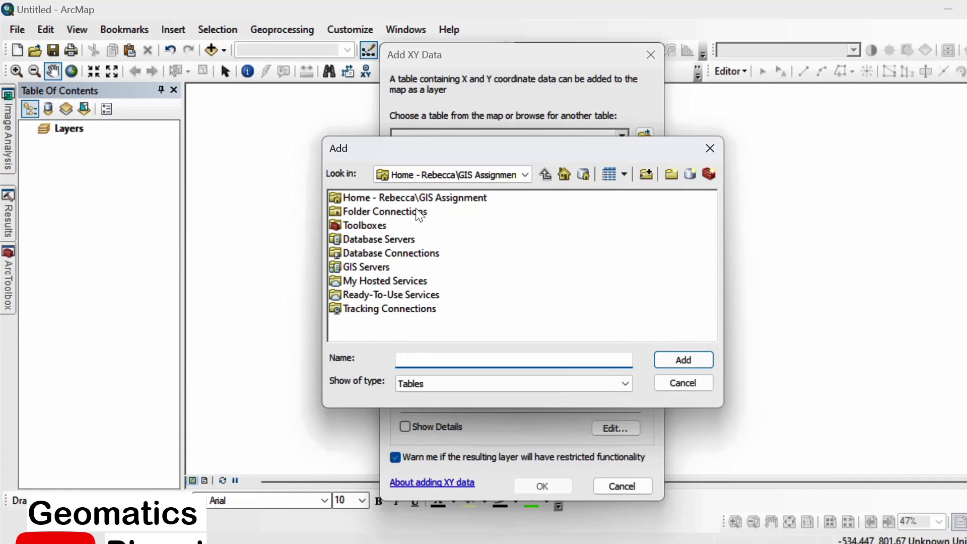
pyautogui.doubleClick(407, 214)
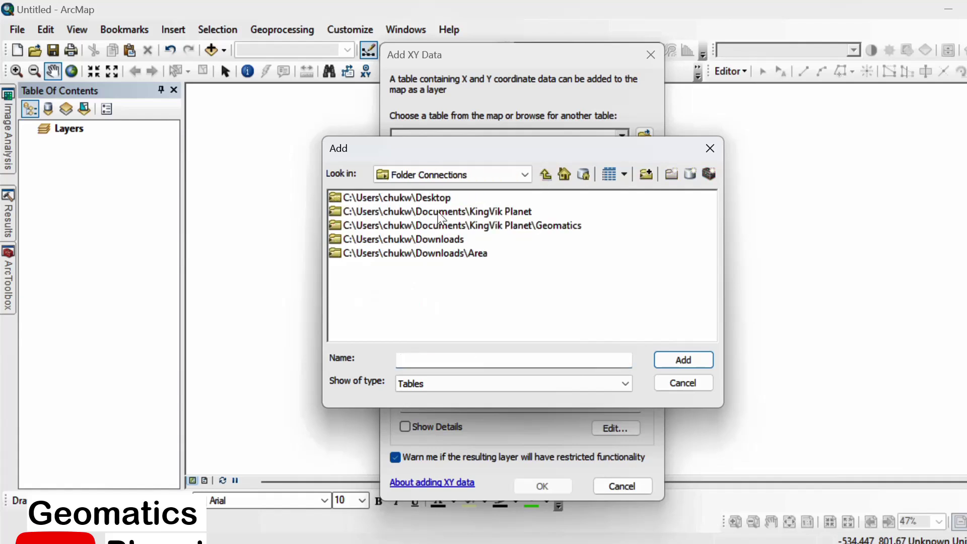
pyautogui.doubleClick(433, 239)
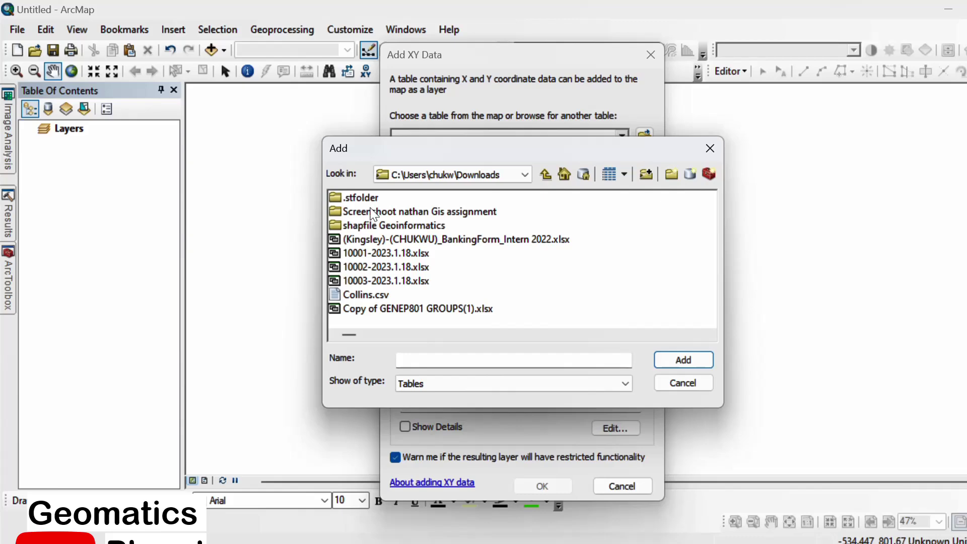
pyautogui.click(375, 295)
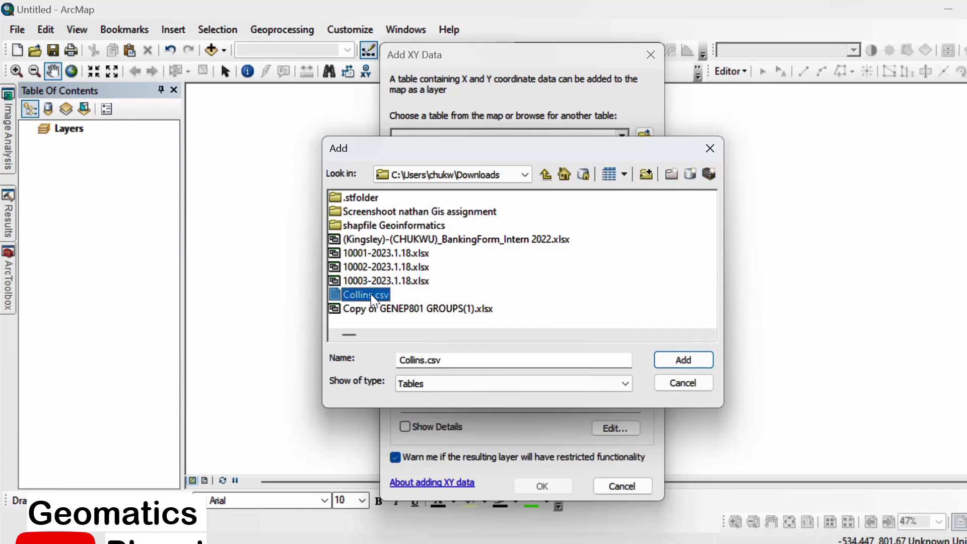
pyautogui.click(684, 360)
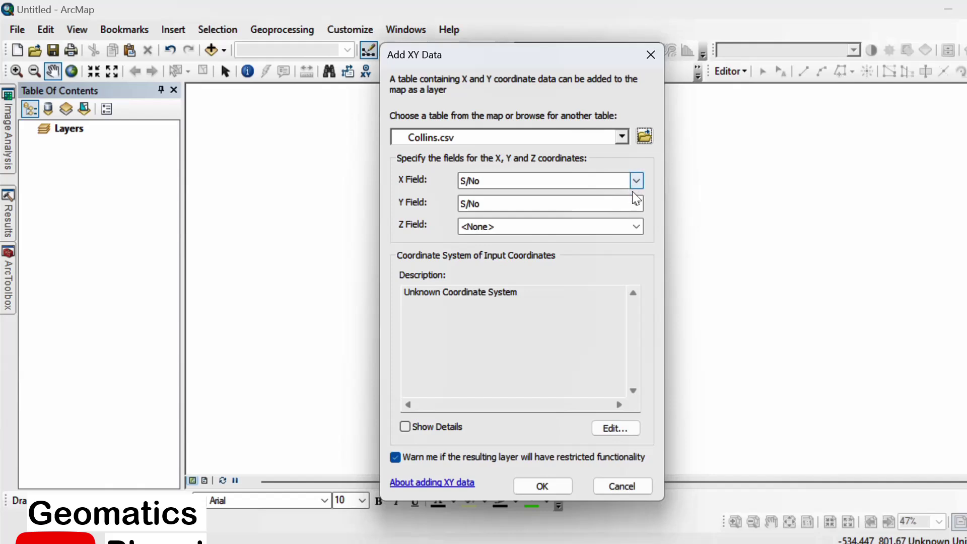
# Try assigning Easting to the Y field and Northing to the Z field of the XY data.
pyautogui.click(636, 205)
pyautogui.click(592, 233)
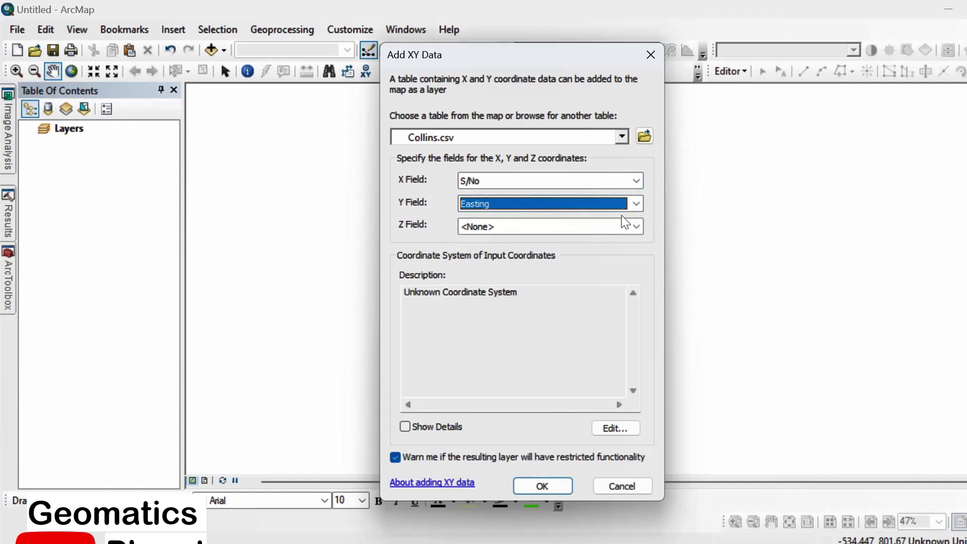
pyautogui.click(631, 227)
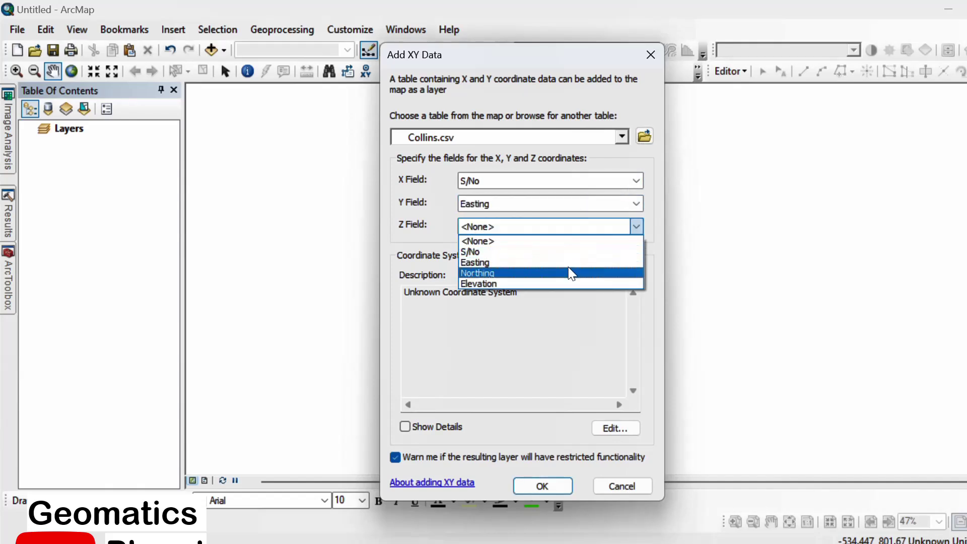
pyautogui.click(573, 272)
# Assign Easting to the X field, Northing to the Y field and Elevation to the Z field.
pyautogui.click(637, 181)
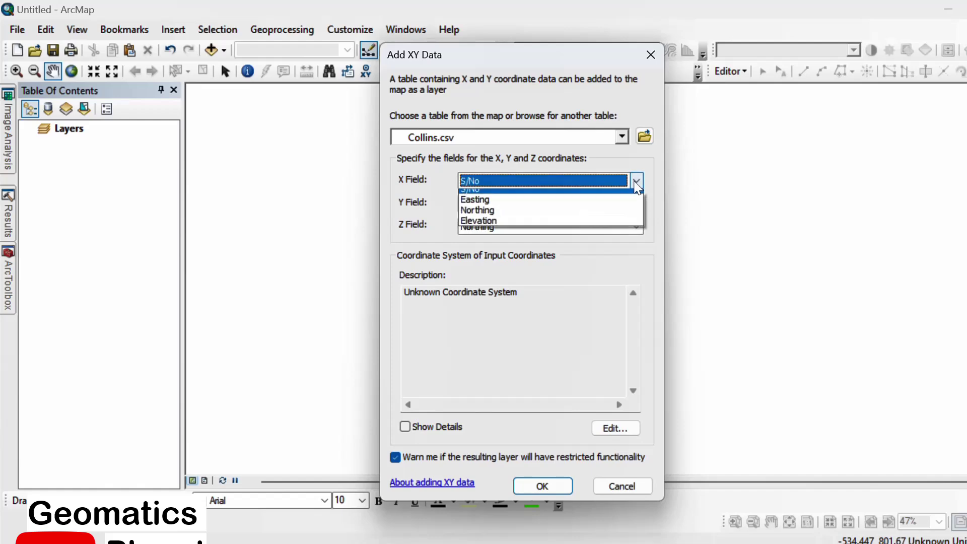
pyautogui.click(585, 204)
pyautogui.click(637, 204)
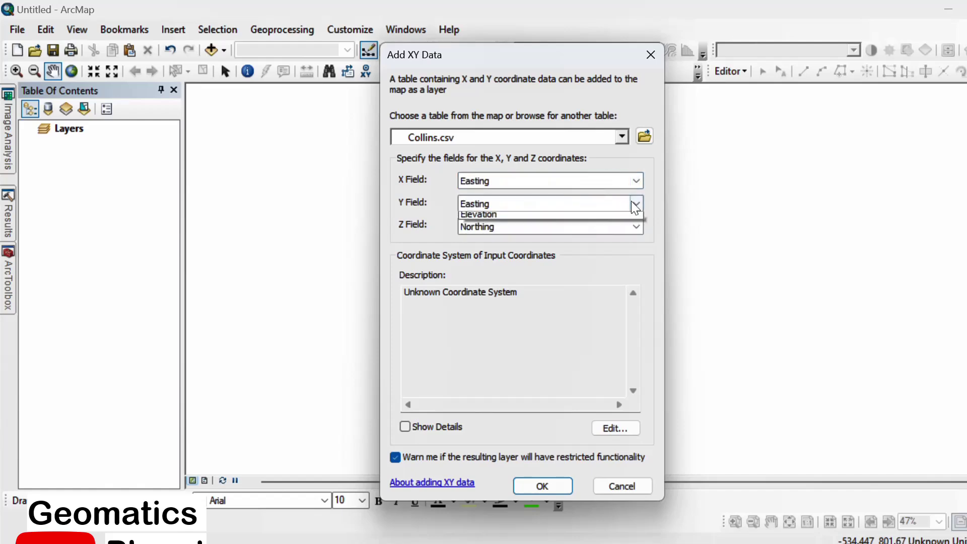
pyautogui.click(574, 240)
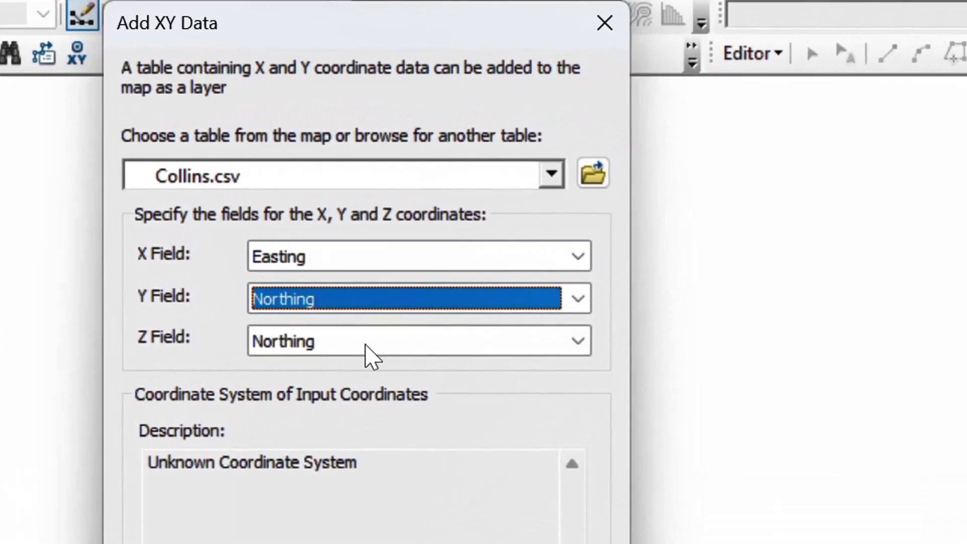
pyautogui.click(566, 234)
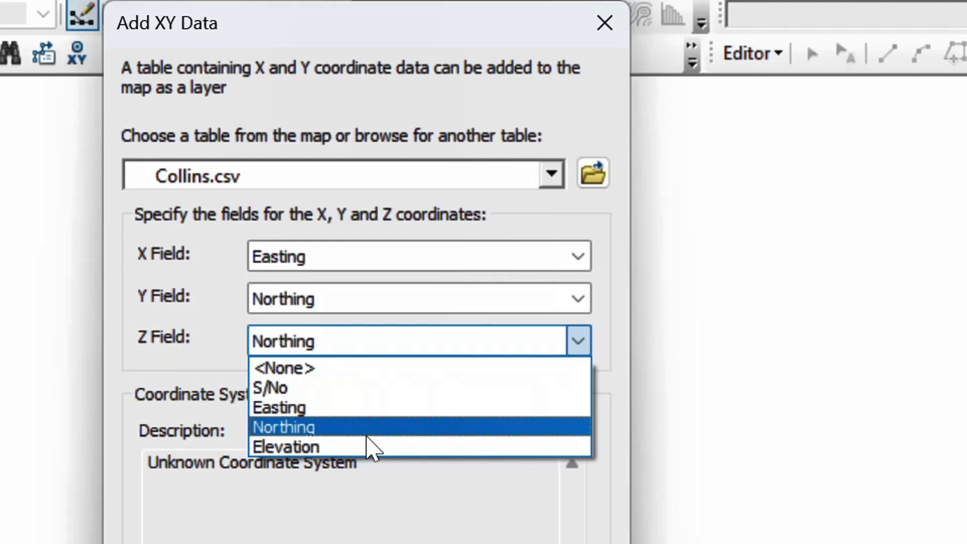
pyautogui.click(366, 447)
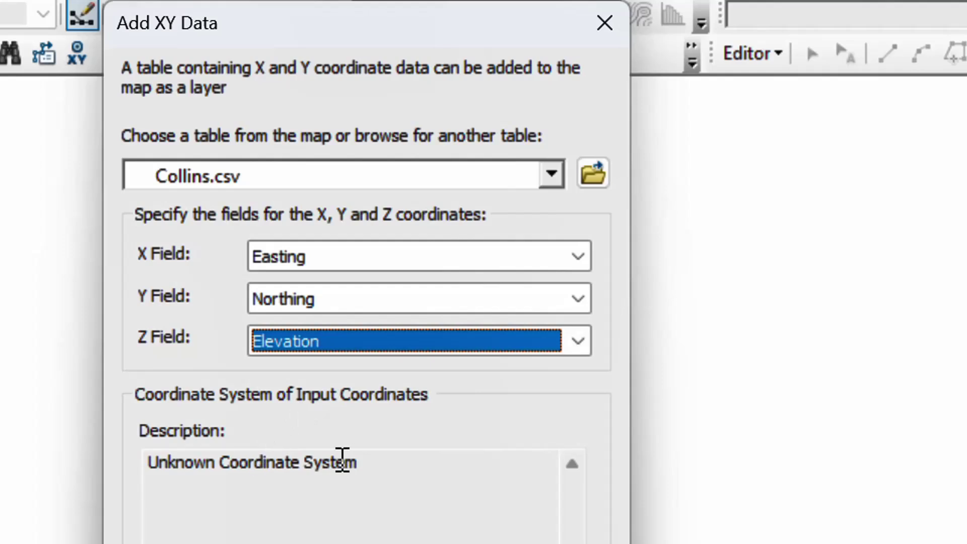
# Search for UTM Zone 32 and set the input coordinate system to WGS 1984 UTM Zone 32N under WGS 1984, Northern Hemisphere.
pyautogui.click(556, 539)
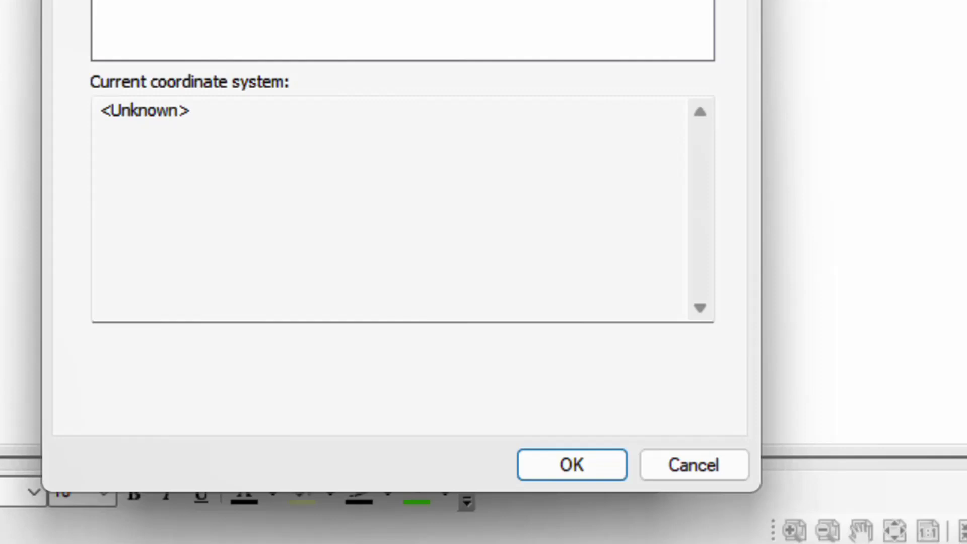
pyautogui.write('UTM Zone 32')
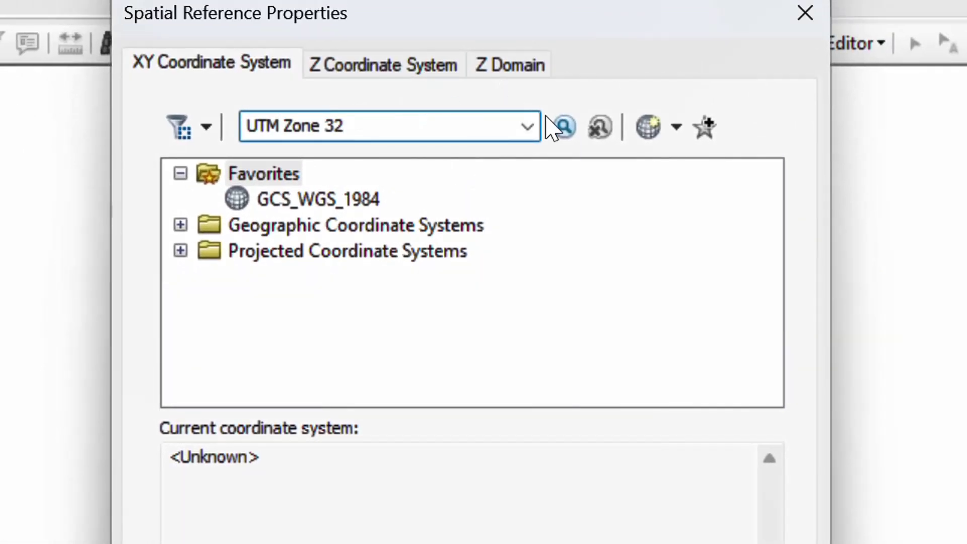
pyautogui.click(564, 127)
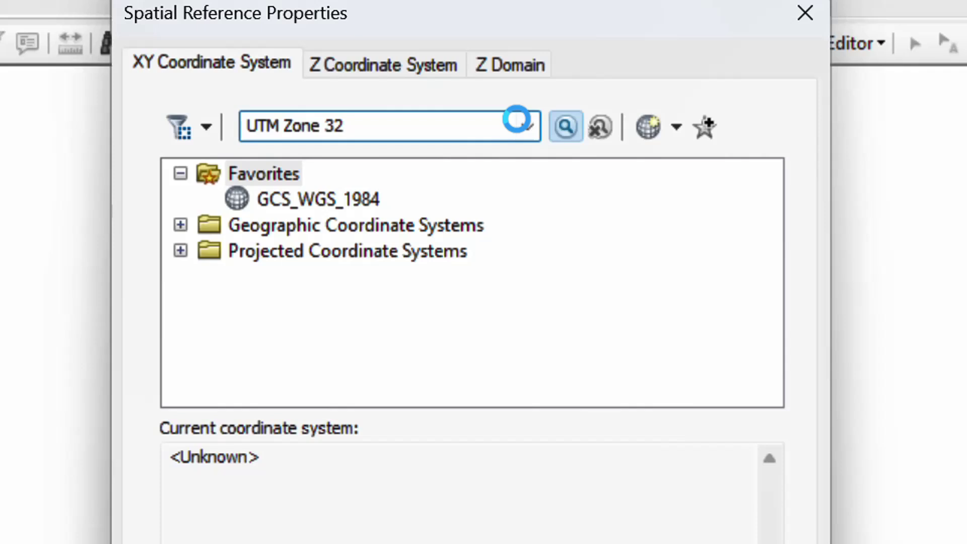
pyautogui.press('Return')
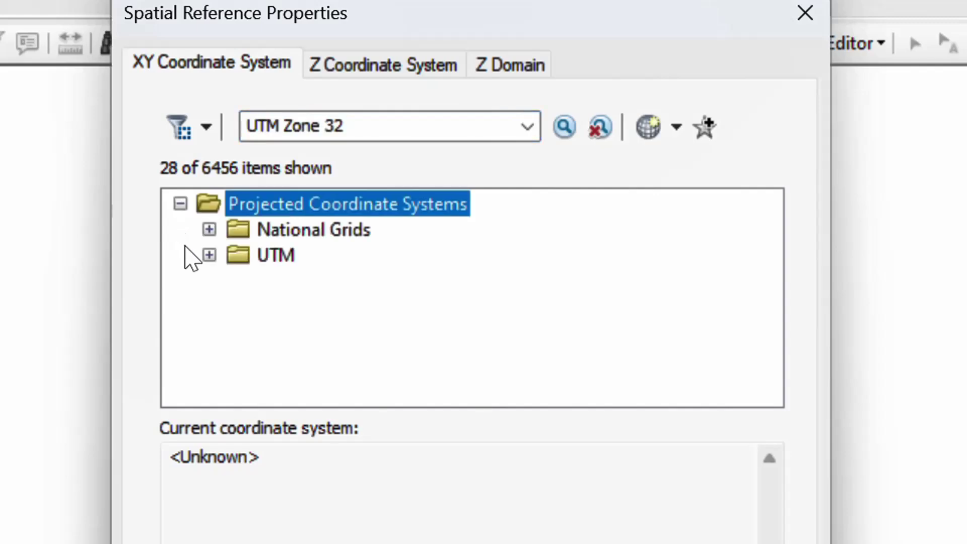
pyautogui.click(209, 255)
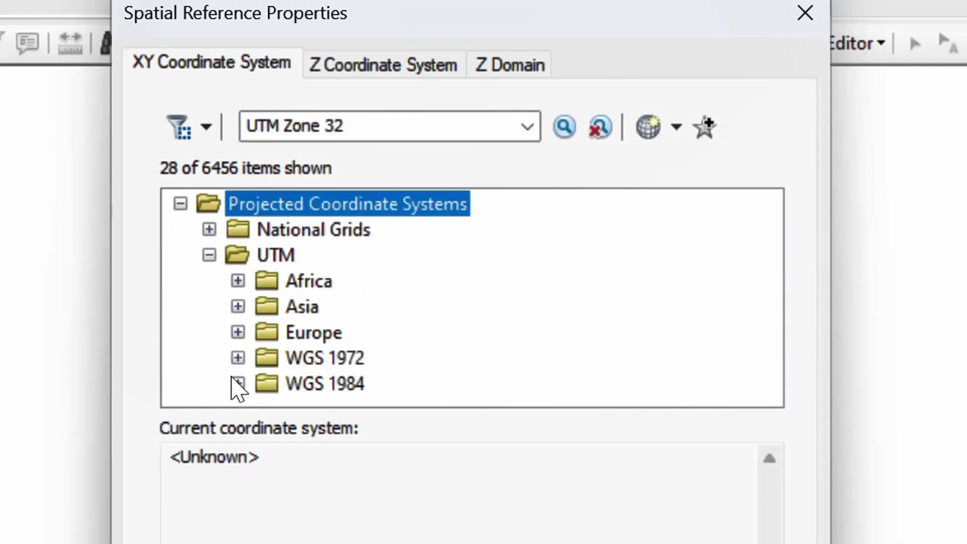
pyautogui.click(238, 384)
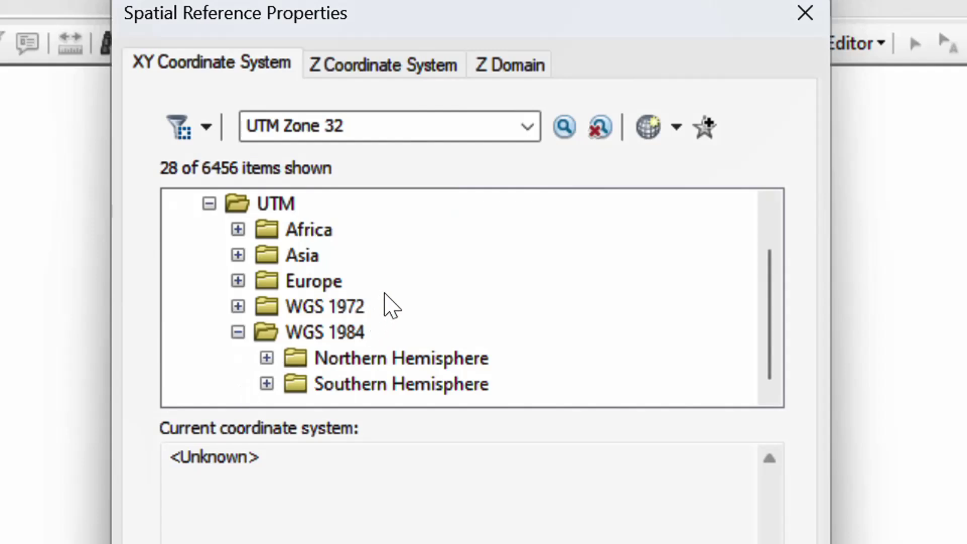
pyautogui.click(267, 358)
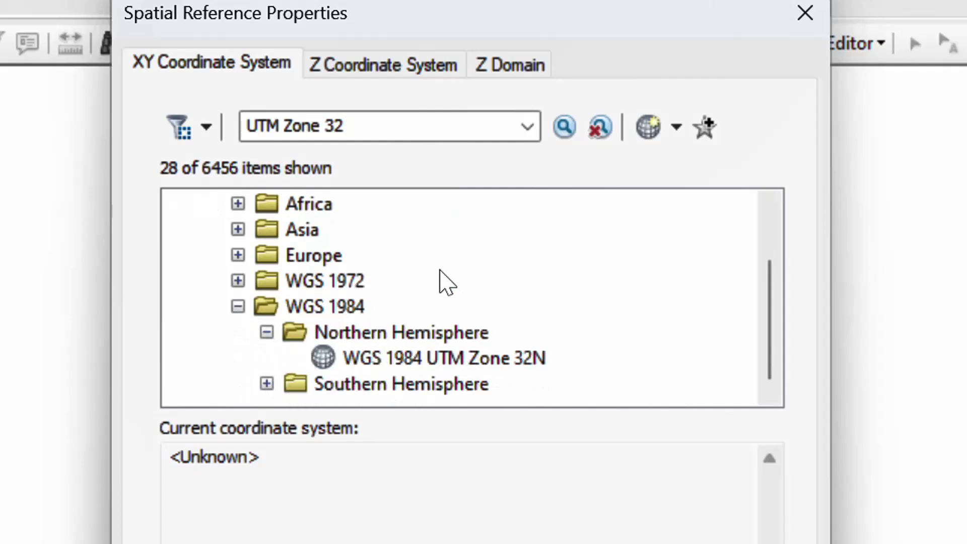
pyautogui.click(446, 359)
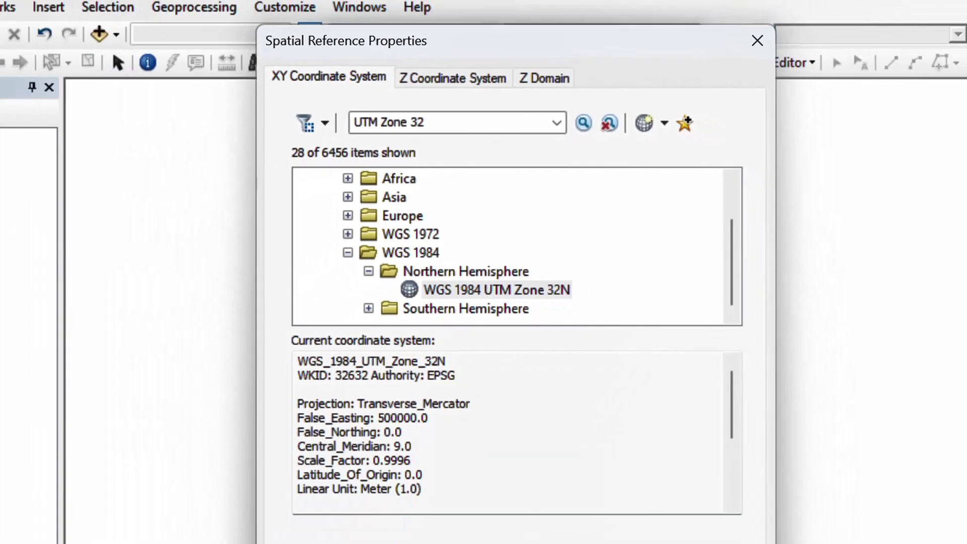
pyautogui.click(646, 506)
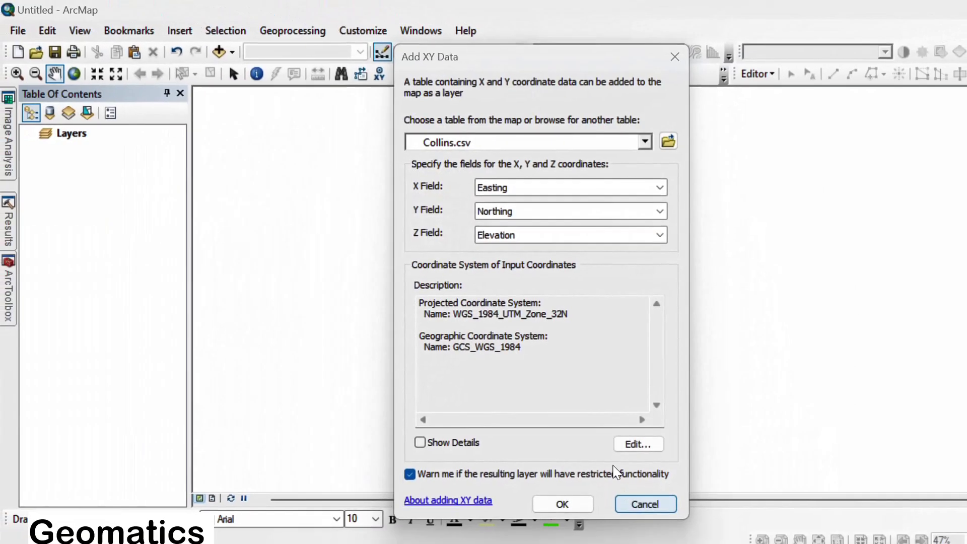
# Review the coordinate system's full details, hide them again and add the Collins.csv points to the map despite the missing Object-ID field.
pyautogui.moveTo(529, 350); pyautogui.dragTo(422, 274)
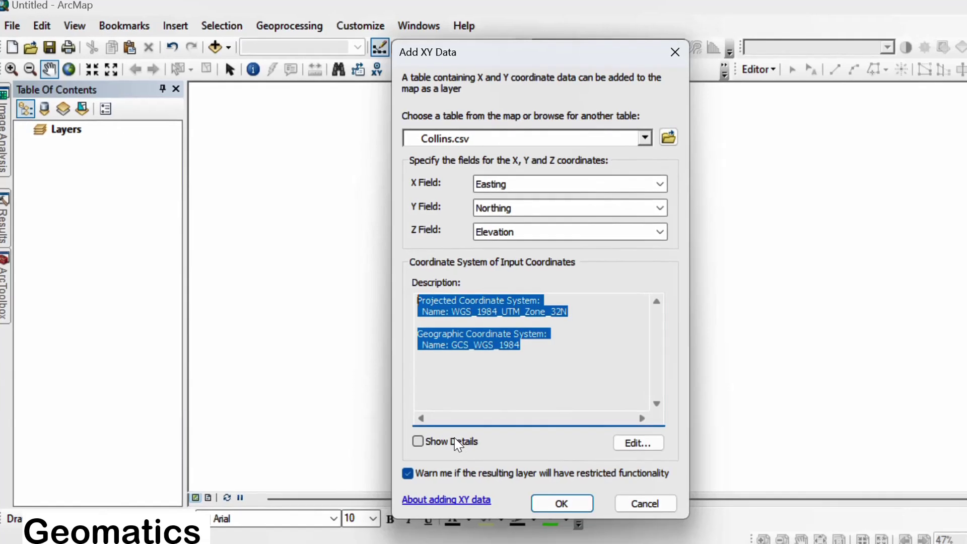
pyautogui.click(467, 447)
pyautogui.scroll(-3, 493, 328)
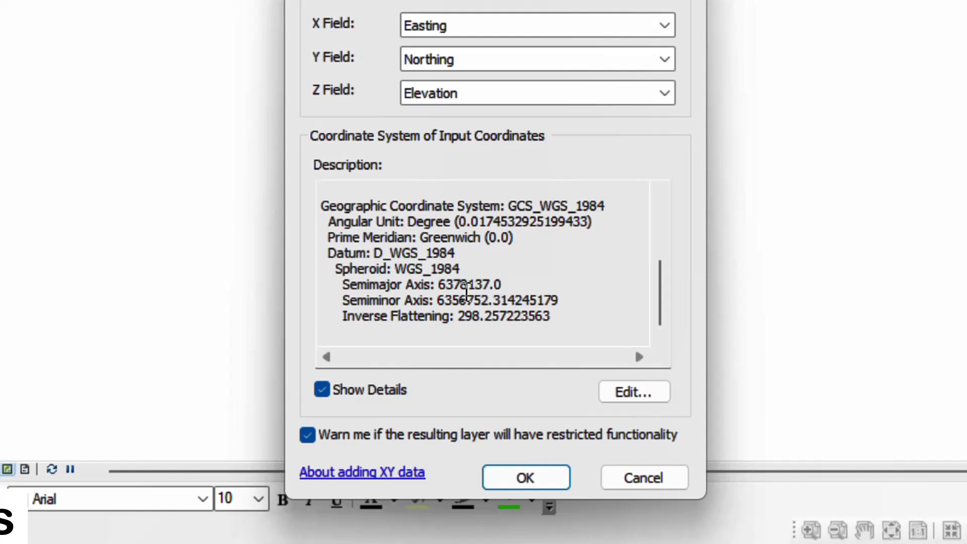
pyautogui.scroll(1, 478, 246)
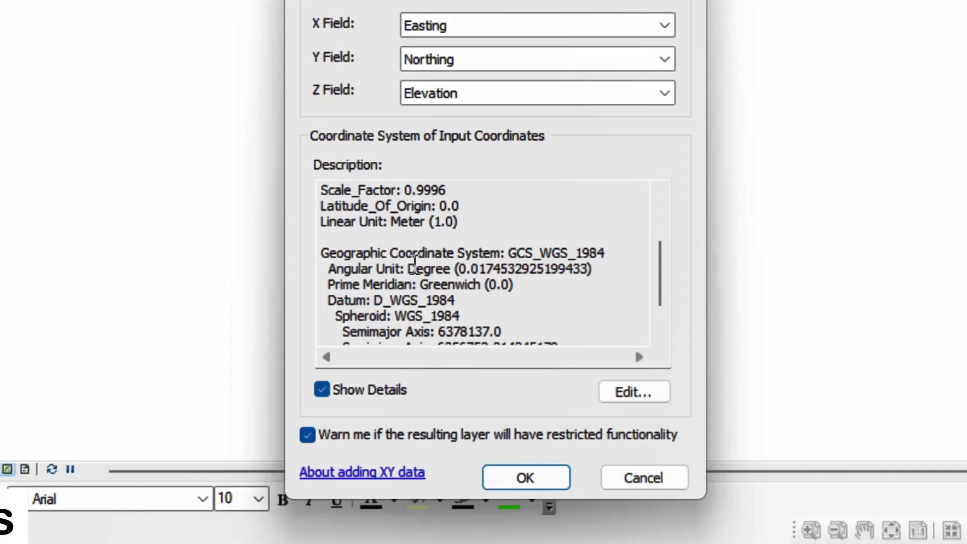
pyautogui.click(373, 392)
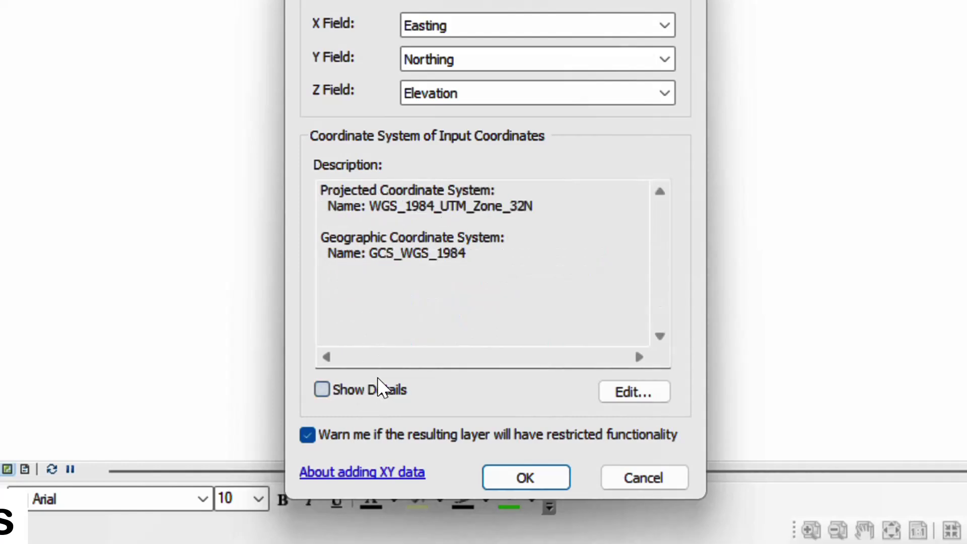
pyautogui.click(539, 472)
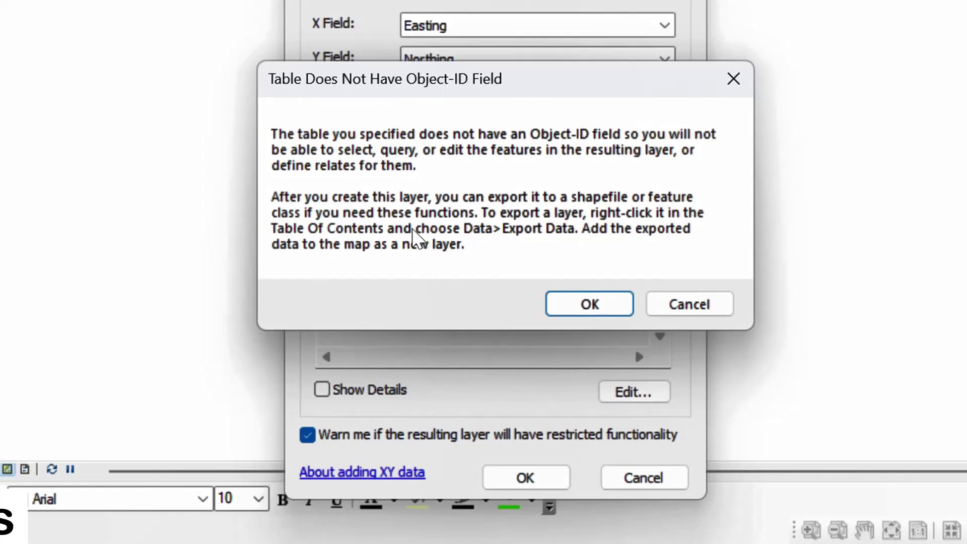
pyautogui.click(591, 302)
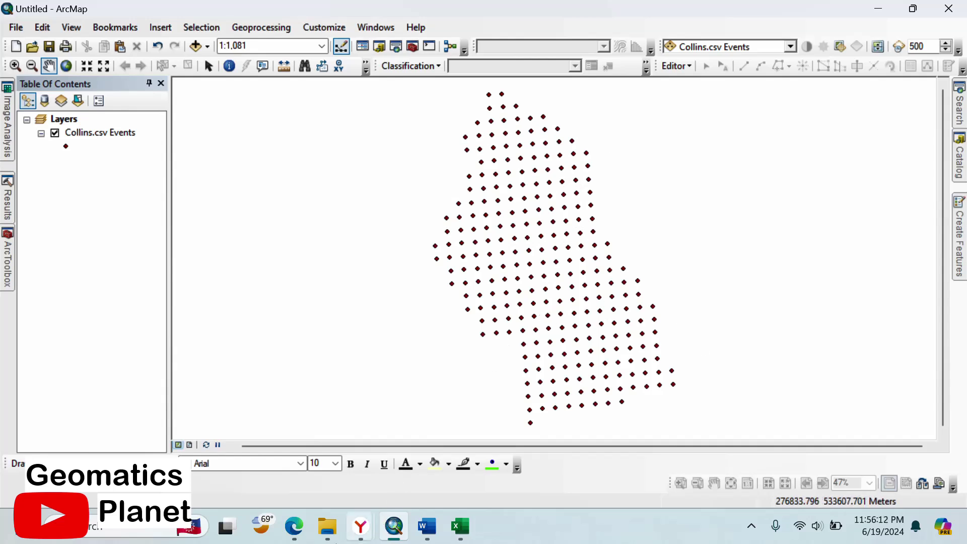
# Switch to File Explorer, create a folder named Collins in Downloads, open it and select its path.
pyautogui.moveTo(328, 527)
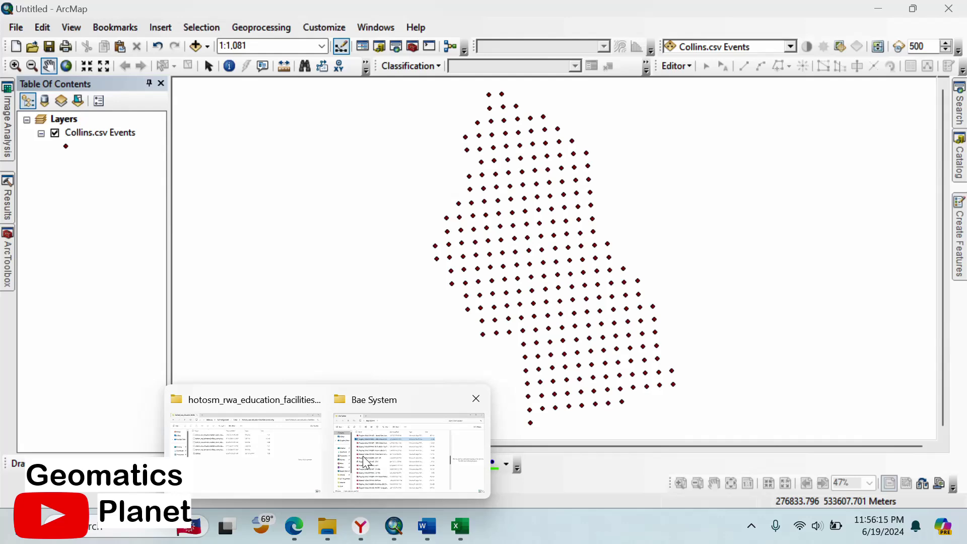
pyautogui.click(269, 466)
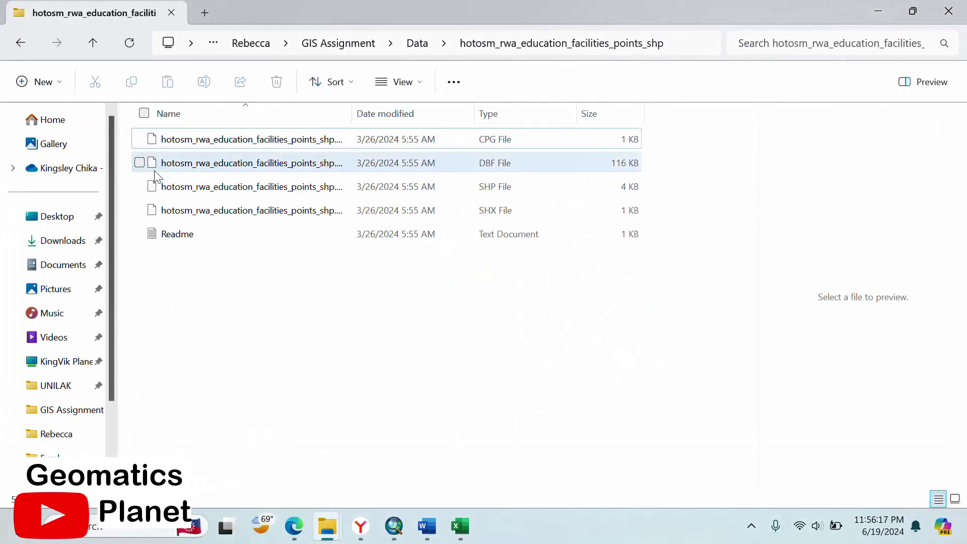
pyautogui.click(71, 241)
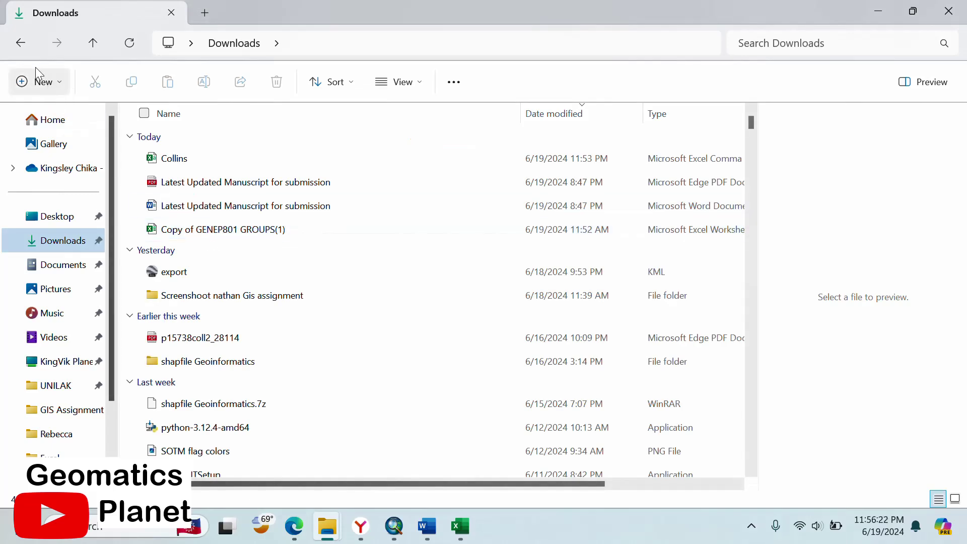
pyautogui.click(31, 83)
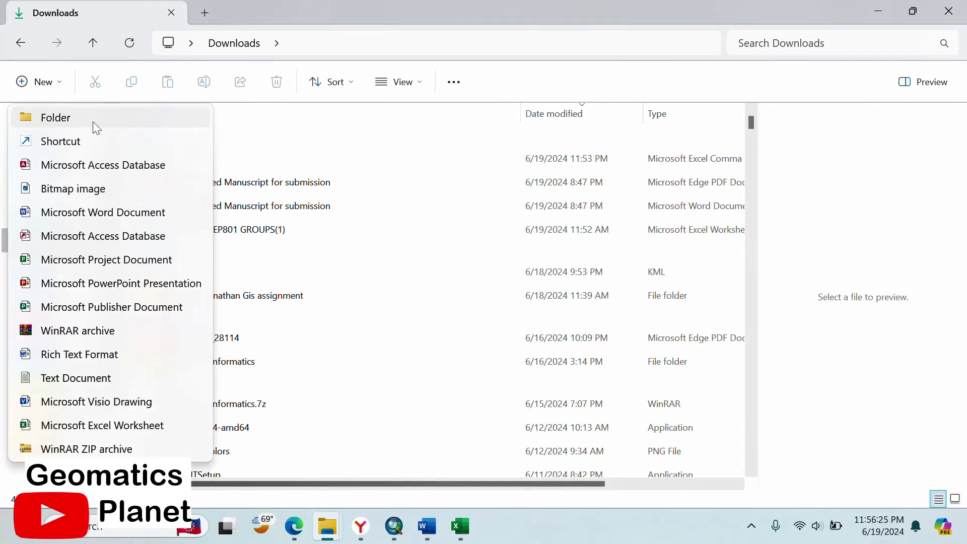
pyautogui.click(252, 177)
pyautogui.write('Collins')
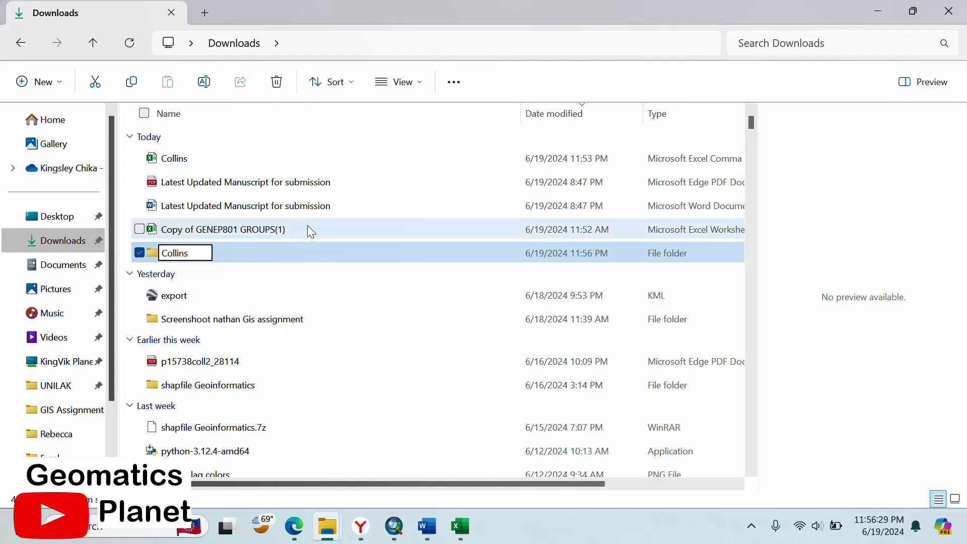
pyautogui.click(289, 254)
pyautogui.doubleClick(288, 254)
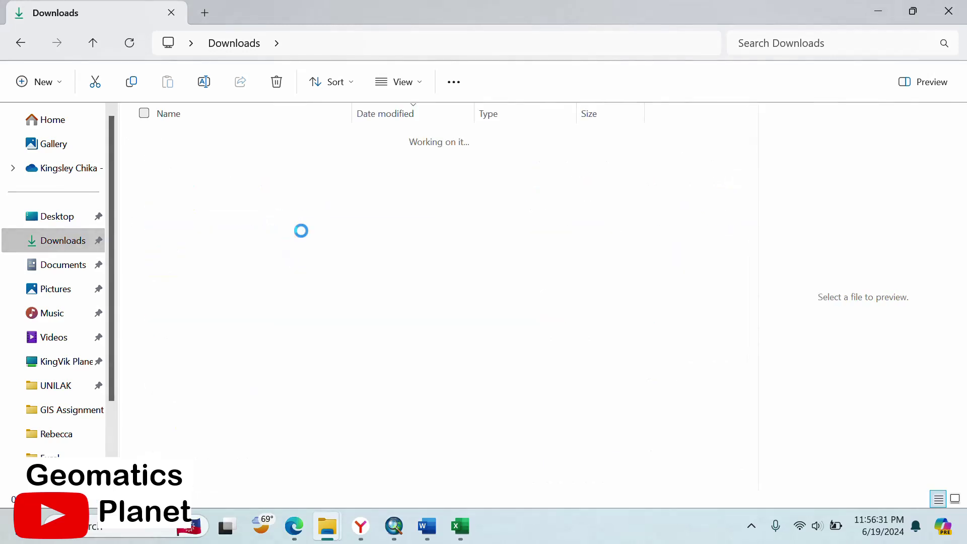
pyautogui.click(409, 45)
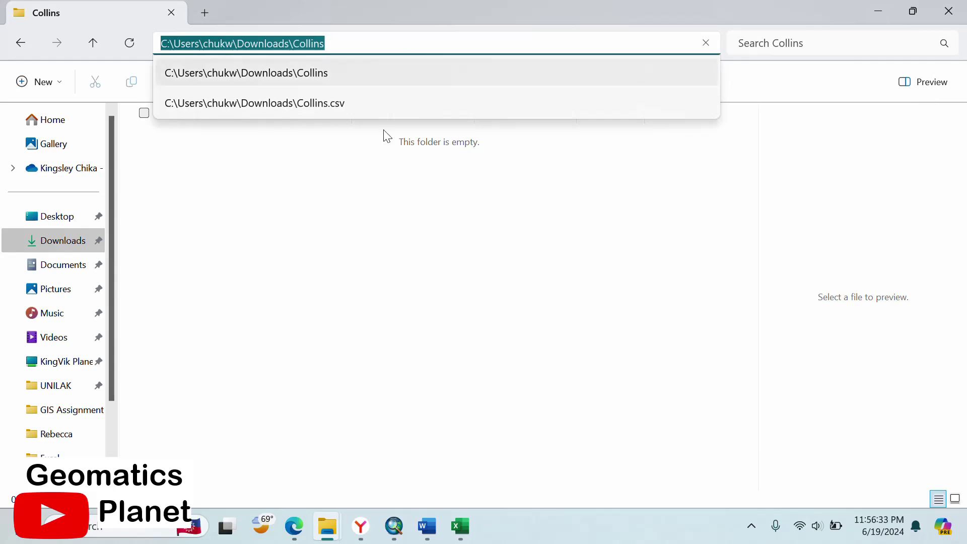
# Switch back to ArcMap and save the map document as XYZ in the Collins folder inside Downloads.
pyautogui.click(394, 527)
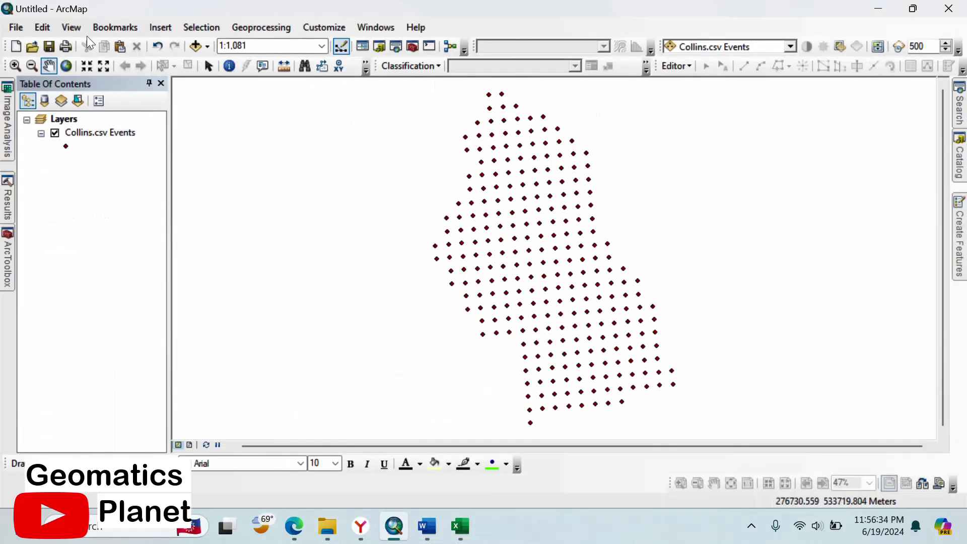
pyautogui.click(50, 46)
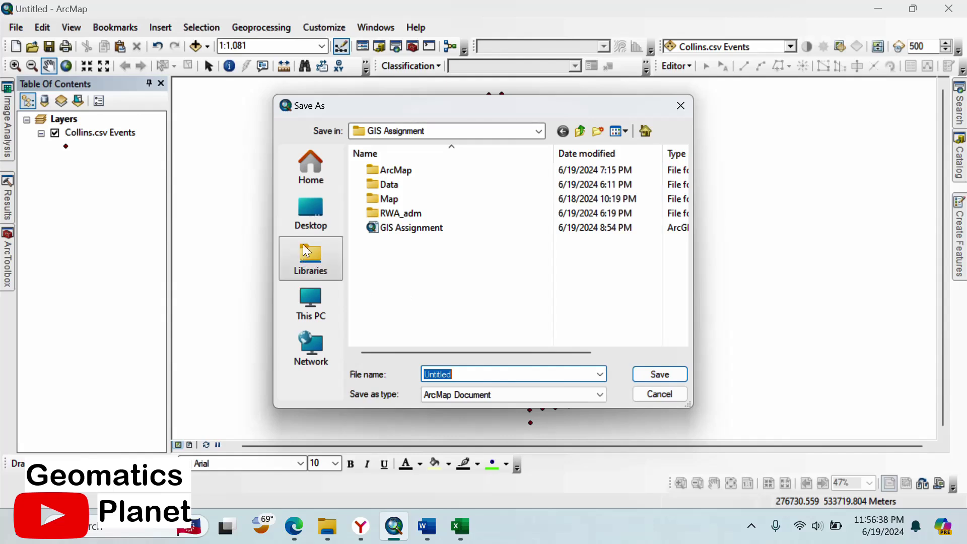
pyautogui.click(319, 217)
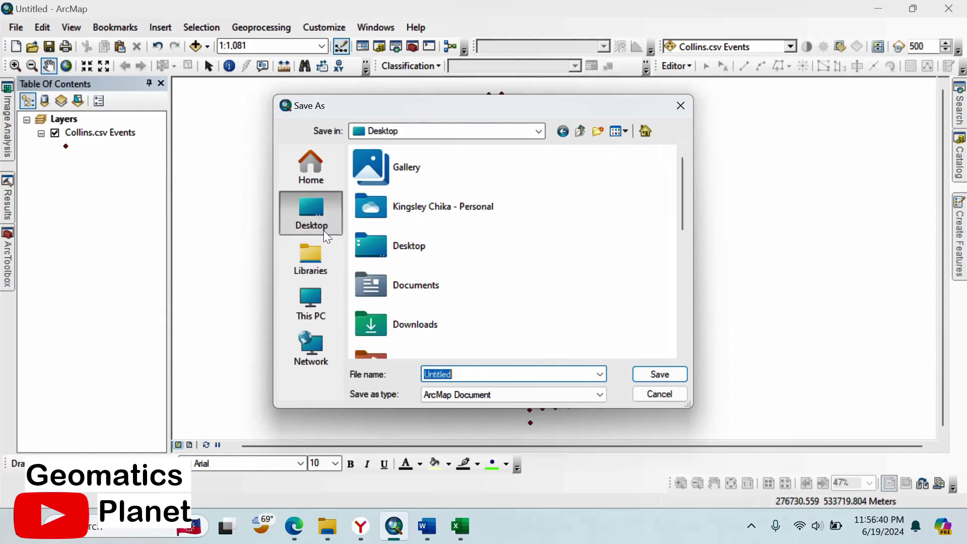
pyautogui.doubleClick(393, 326)
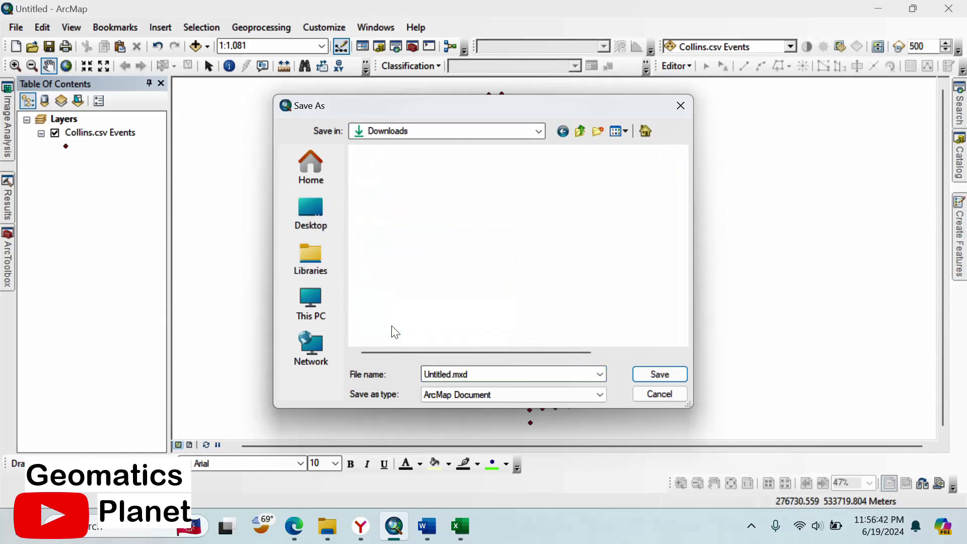
pyautogui.doubleClick(405, 187)
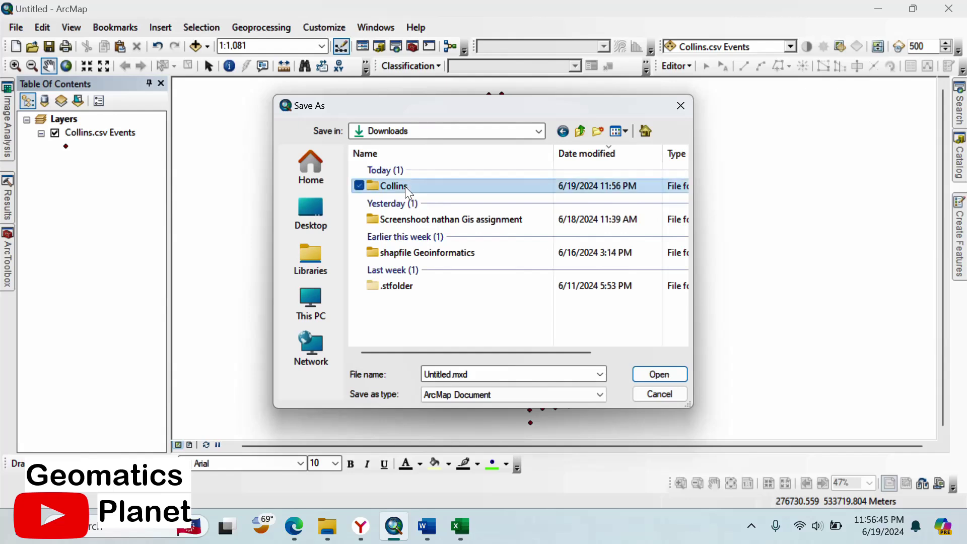
pyautogui.doubleClick(498, 375)
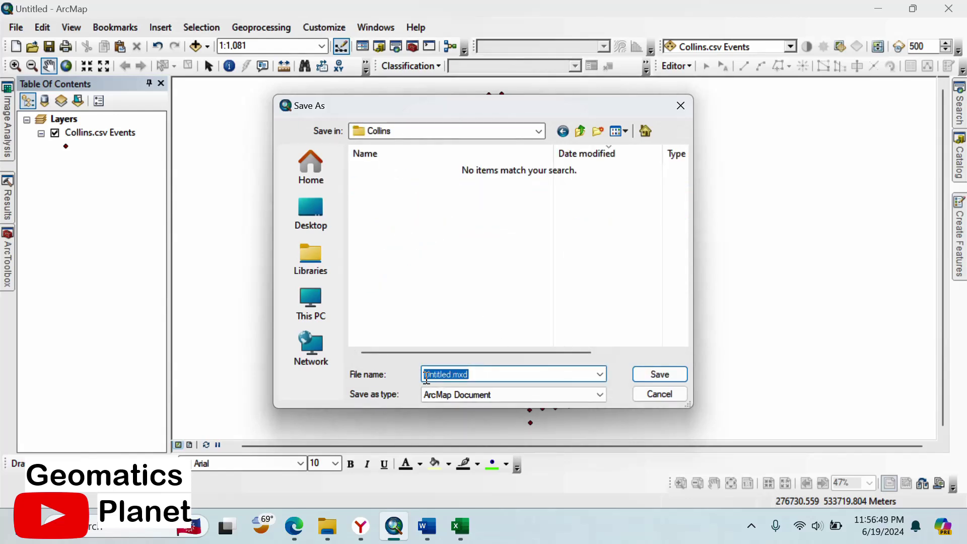
pyautogui.write('c')
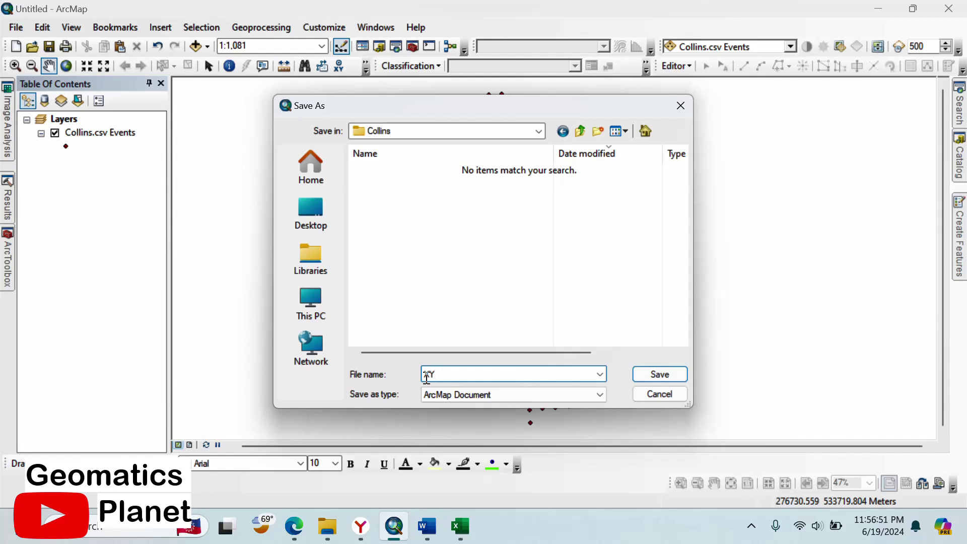
pyautogui.click(642, 374)
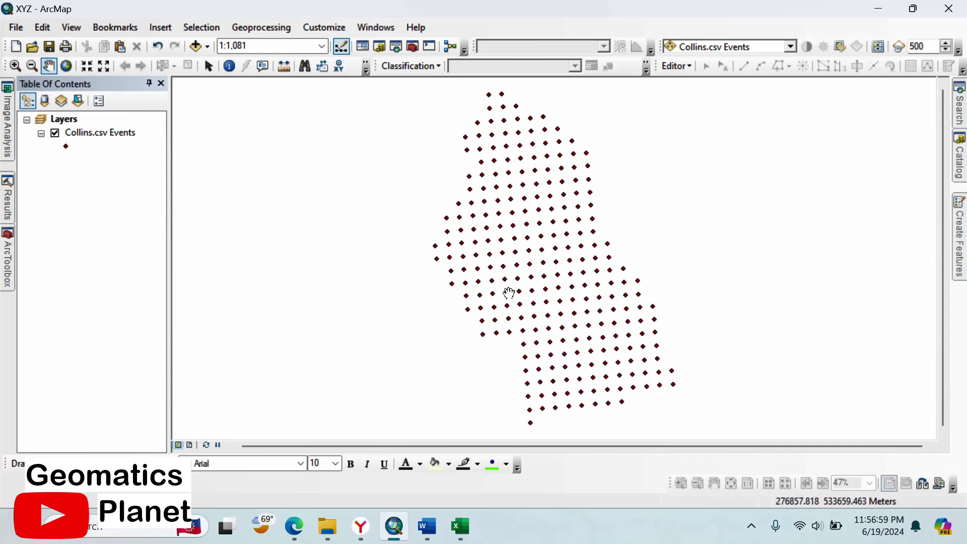
# Set up a data export of all Collins.csv Events features to a shapefile named Points in the Downloads\Collins folder.
pyautogui.rightClick(98, 135)
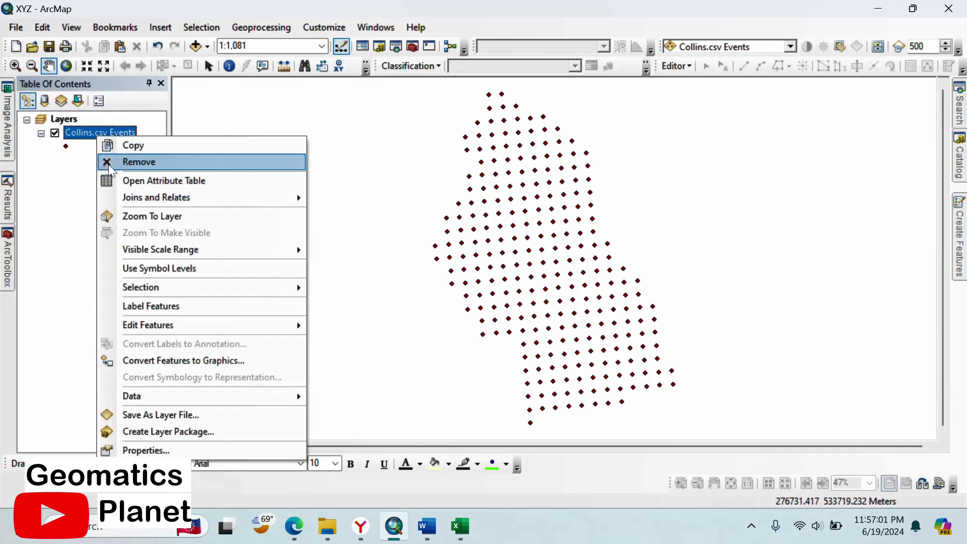
pyautogui.moveTo(244, 397)
pyautogui.click(339, 413)
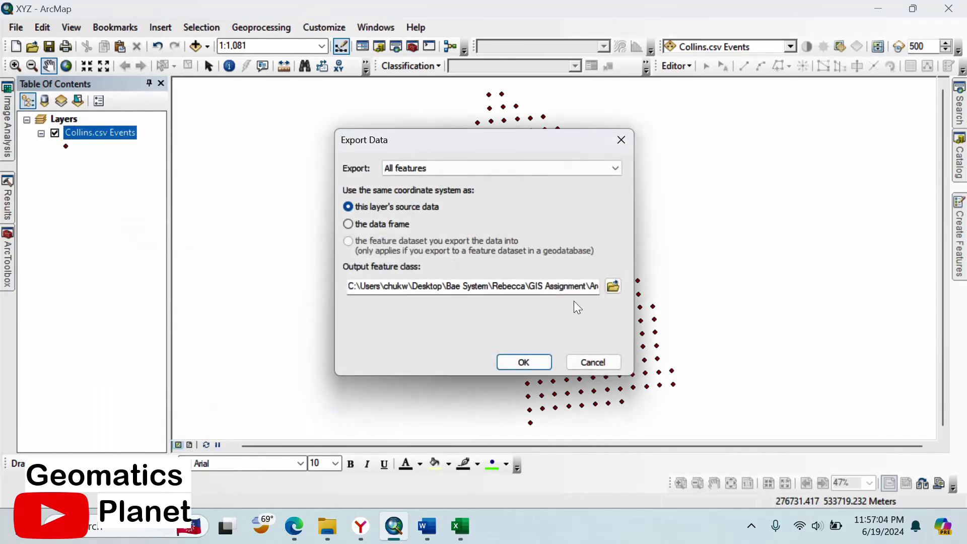
pyautogui.click(613, 286)
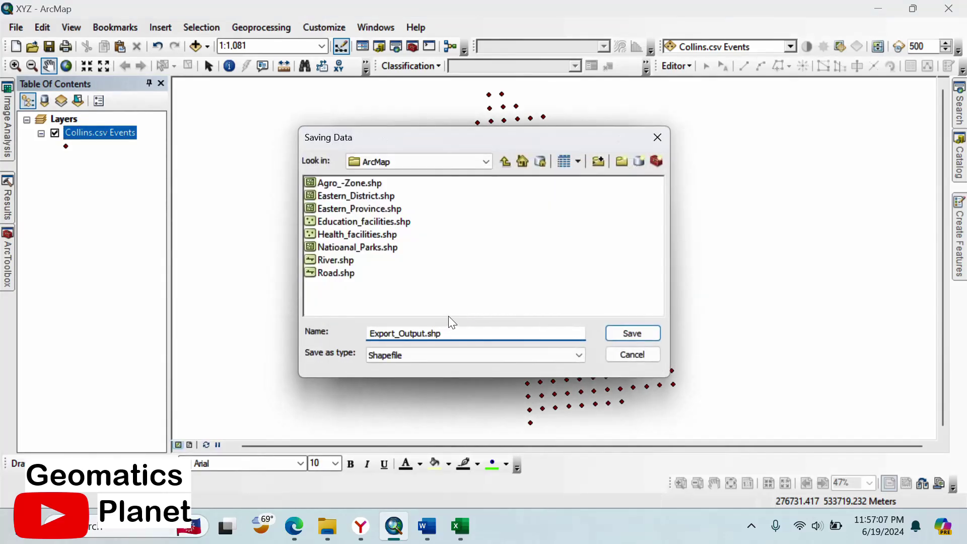
pyautogui.click(522, 161)
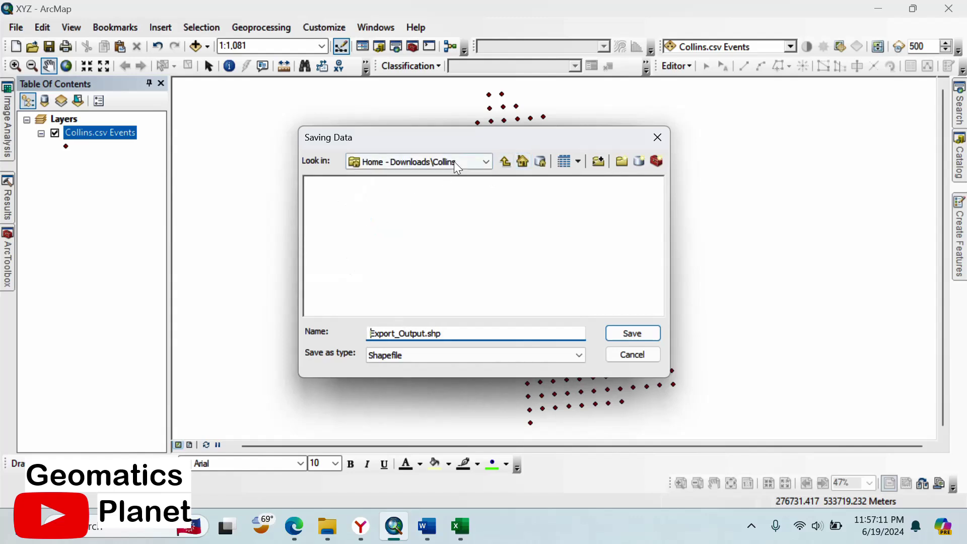
pyautogui.moveTo(482, 335); pyautogui.dragTo(335, 309)
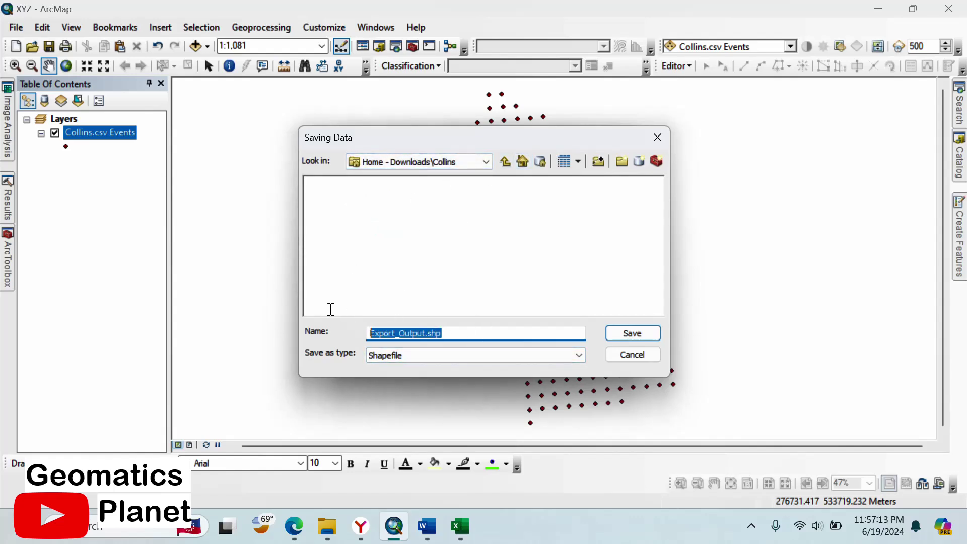
pyautogui.write('Points')
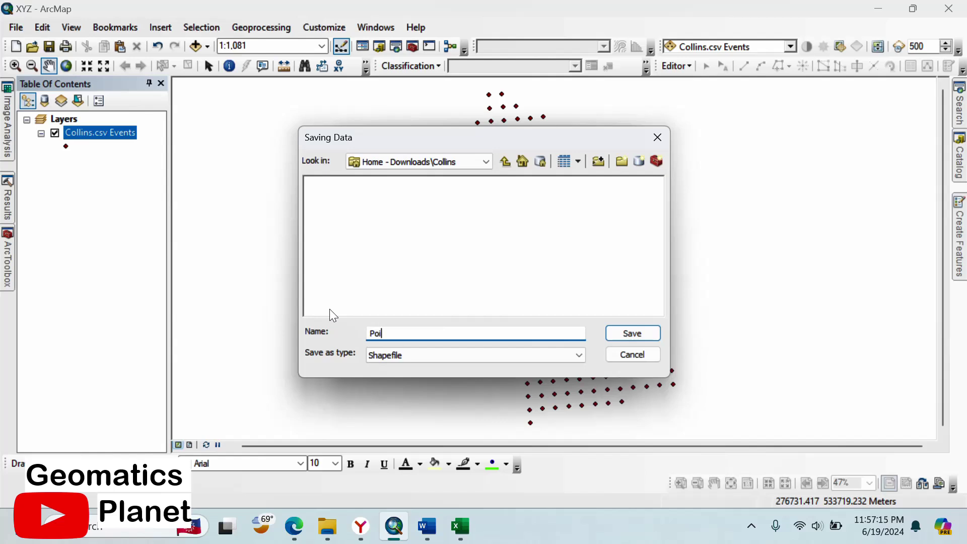
pyautogui.click(616, 336)
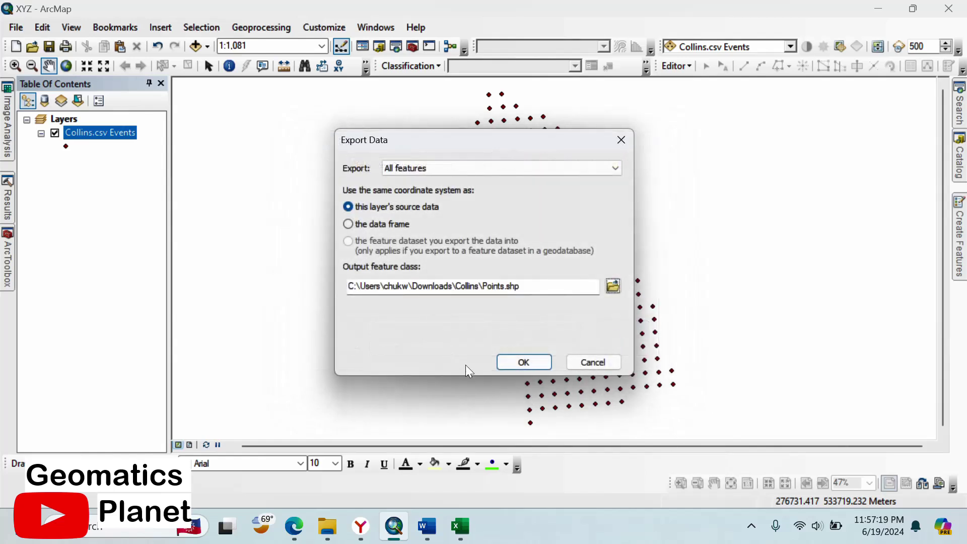
# Run the export, add the Points shapefile to the map as a layer and remove the Collins.csv Events layer.
pyautogui.click(523, 361)
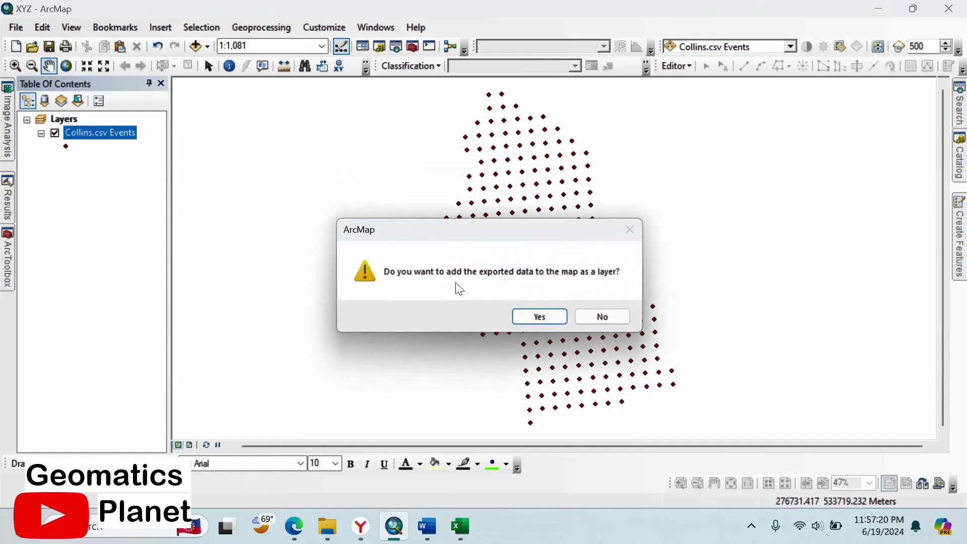
pyautogui.click(534, 318)
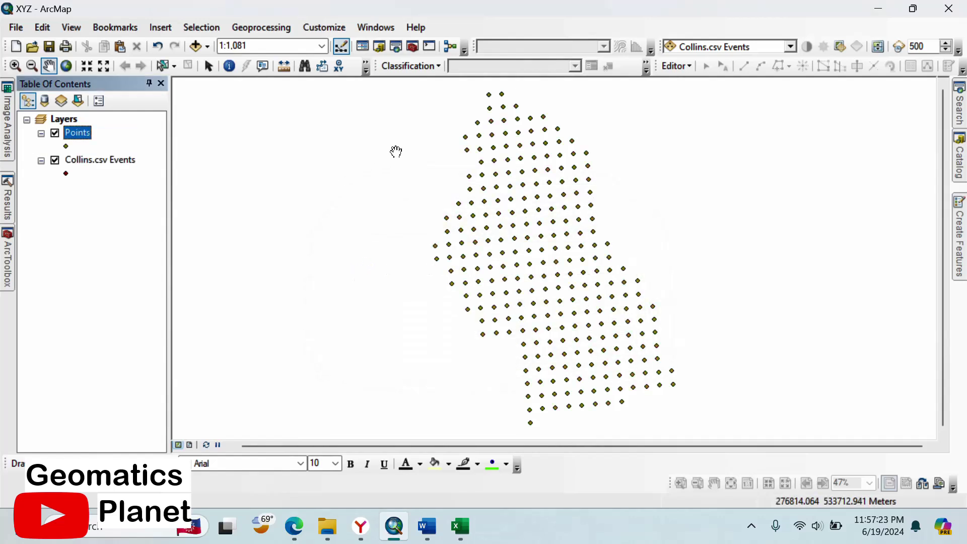
pyautogui.rightClick(91, 166)
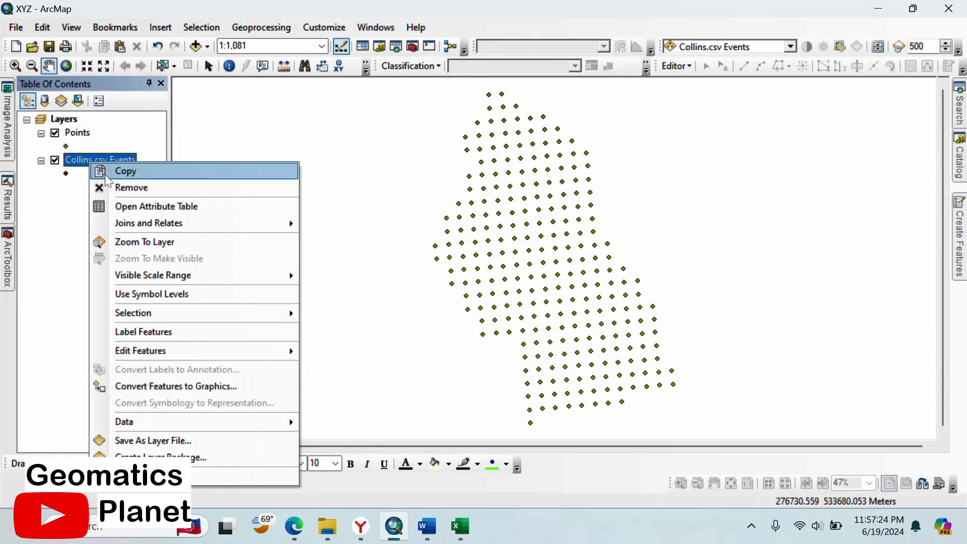
pyautogui.click(114, 189)
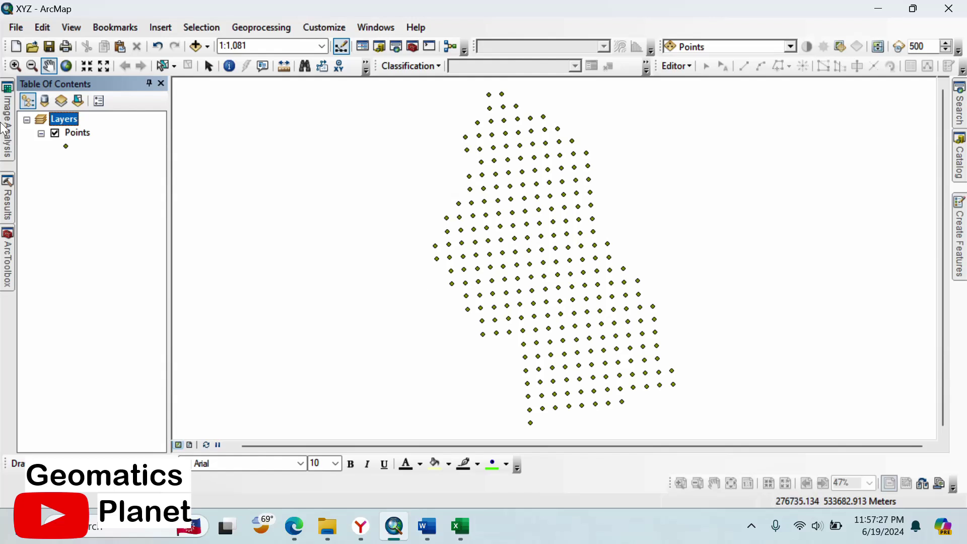
# Change the Points layer's symbol to a blue Circle 1 marker with a reduced size.
pyautogui.click(66, 146)
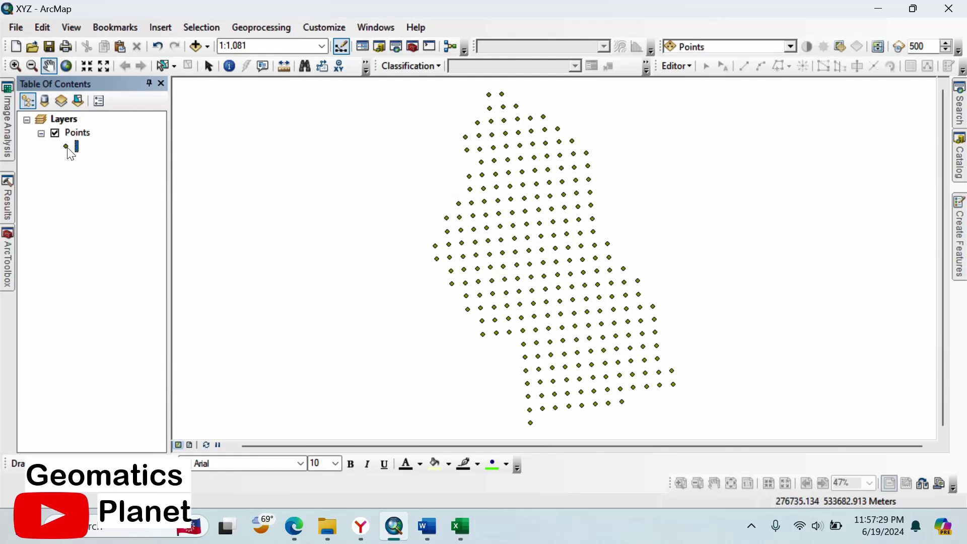
pyautogui.click(330, 185)
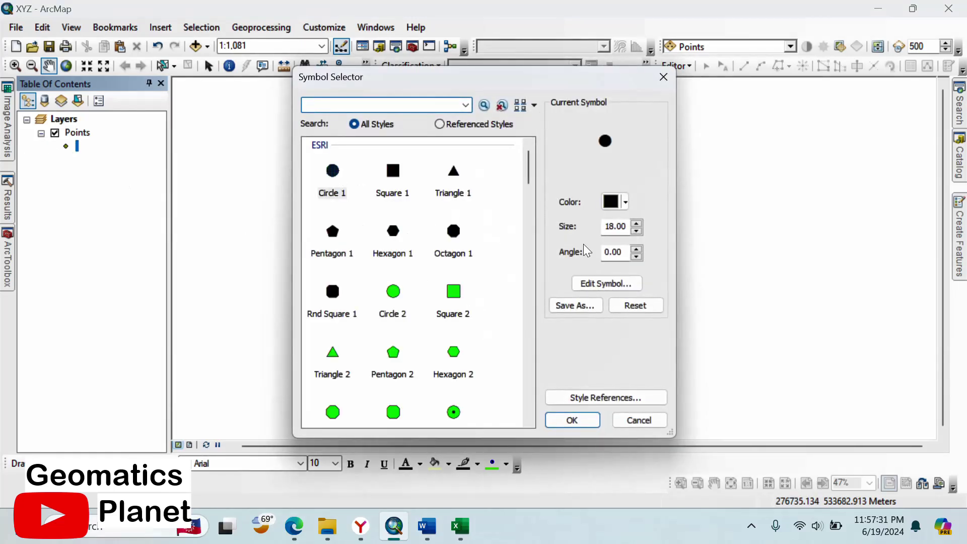
pyautogui.click(636, 223)
pyautogui.click(637, 224)
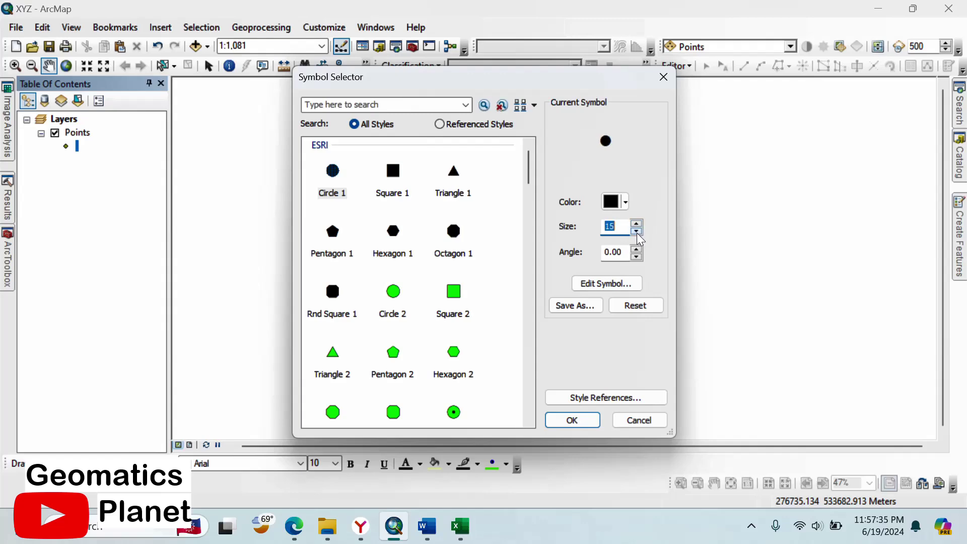
pyautogui.click(612, 202)
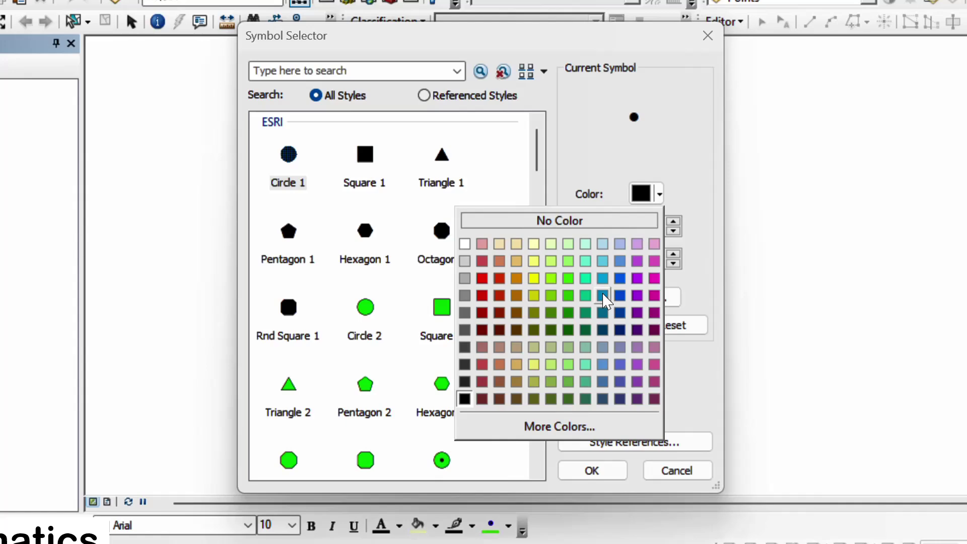
pyautogui.click(581, 270)
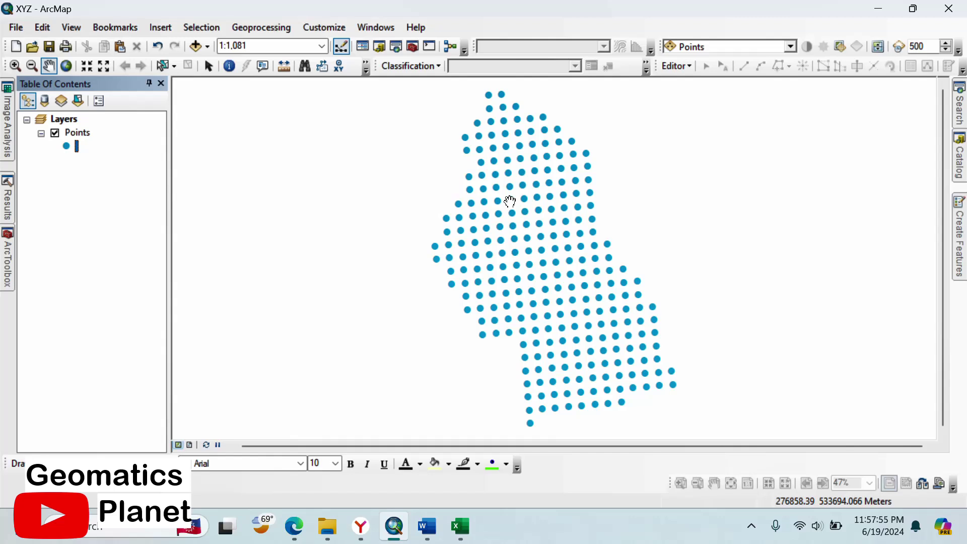
# Switch to the Collins sheet in Excel and look through the S/No, Easting, Northing and Elevation rows.
pyautogui.rightClick(76, 133)
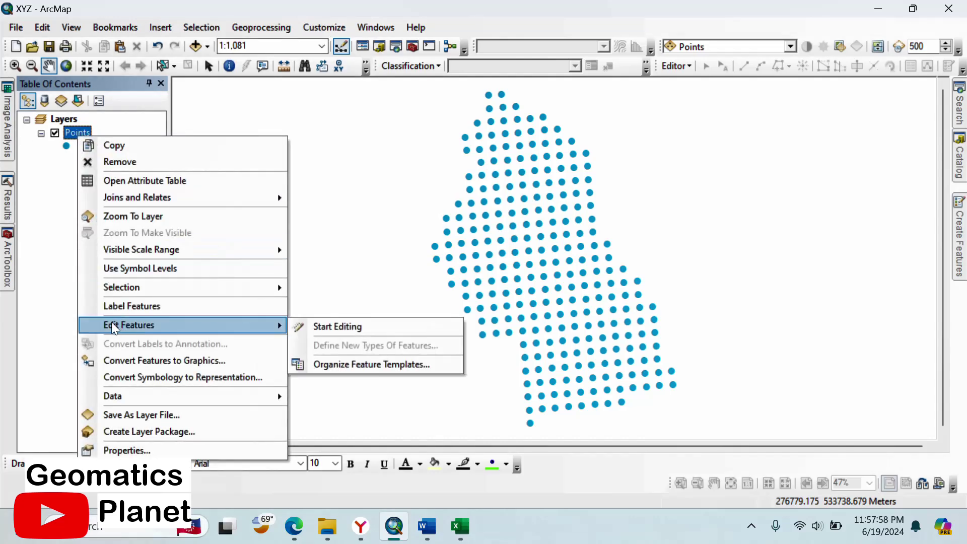
pyautogui.click(454, 536)
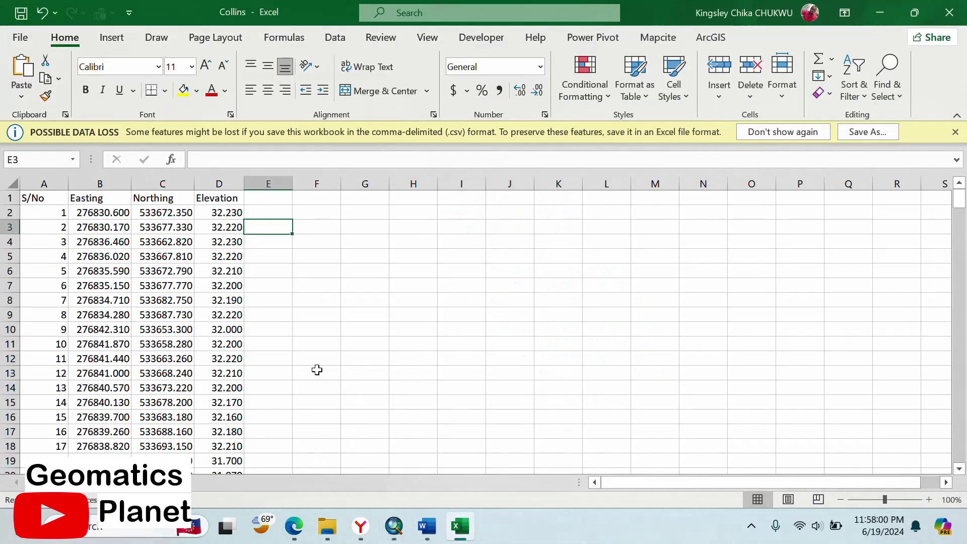
pyautogui.scroll(-20, 43, 231)
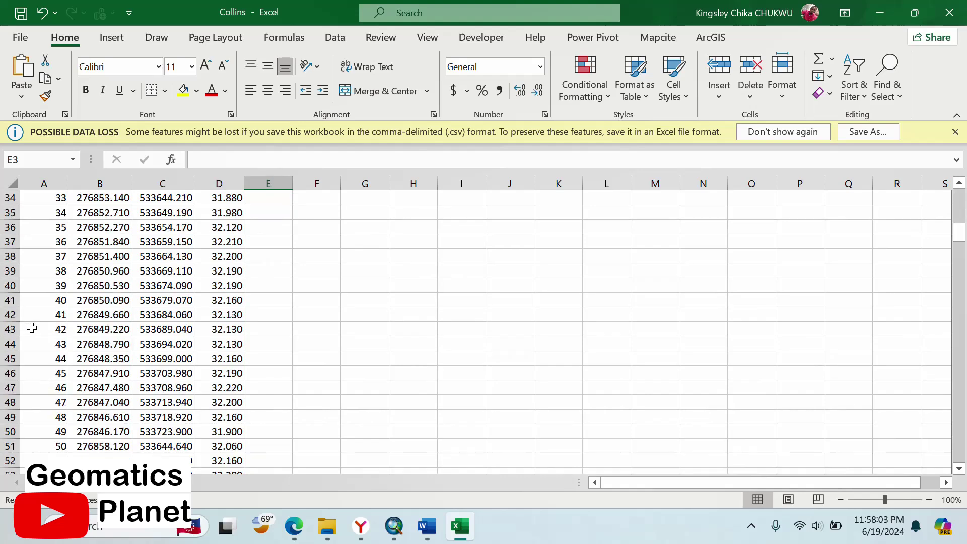
pyautogui.scroll(-6, 57, 352)
pyautogui.scroll(17, 71, 335)
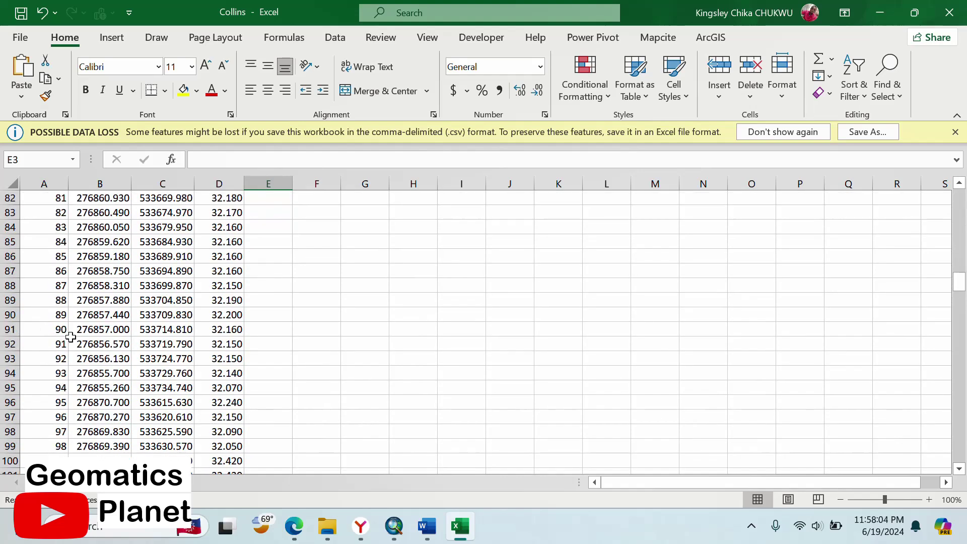
# Finish reviewing the Excel coordinate rows, switch back to ArcMap and turn on feature labels for the Points layer.
pyautogui.scroll(14, 209, 305)
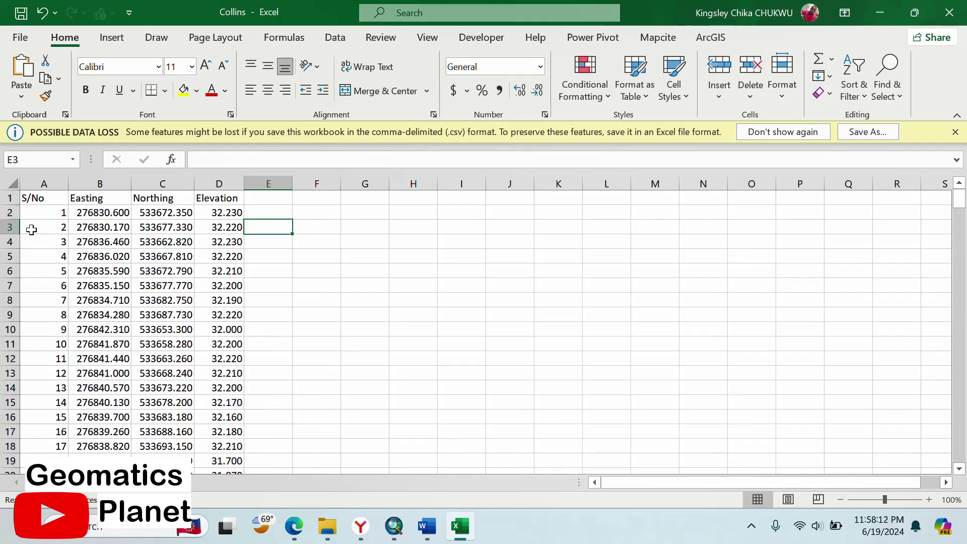
pyautogui.scroll(-1, 31, 230)
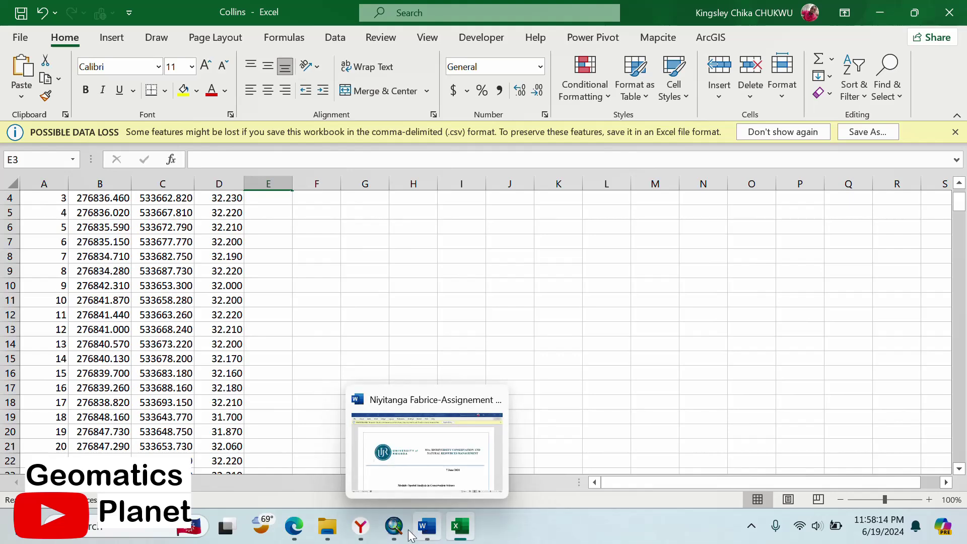
pyautogui.click(394, 527)
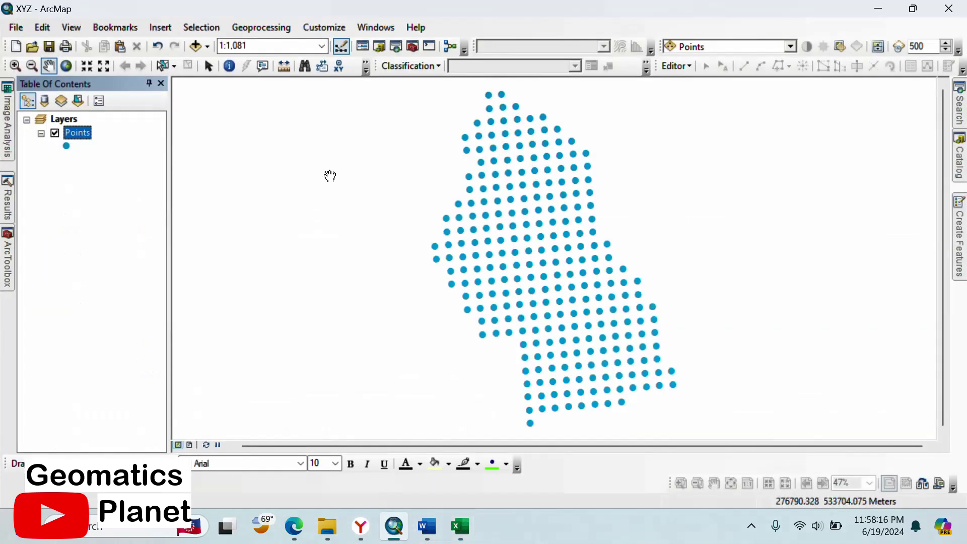
pyautogui.press('F2')
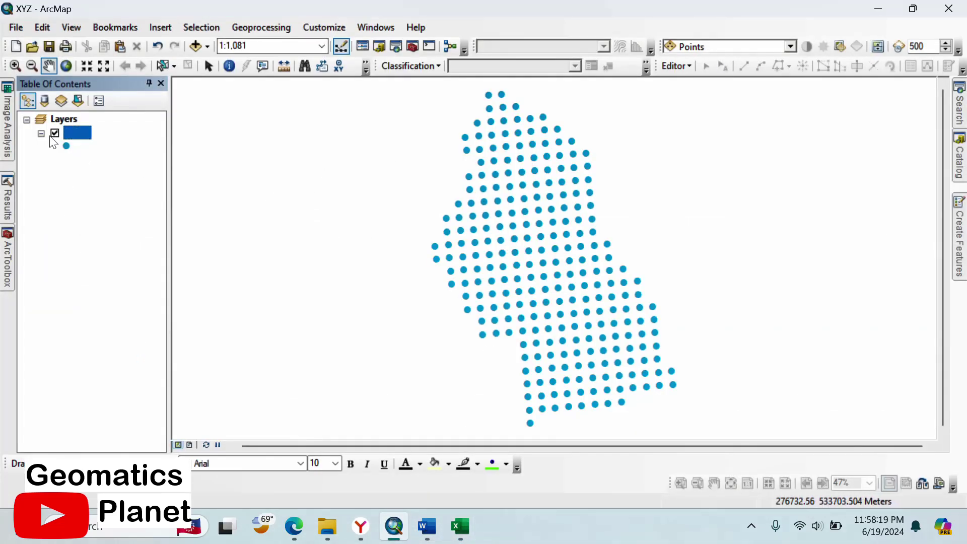
pyautogui.rightClick(84, 132)
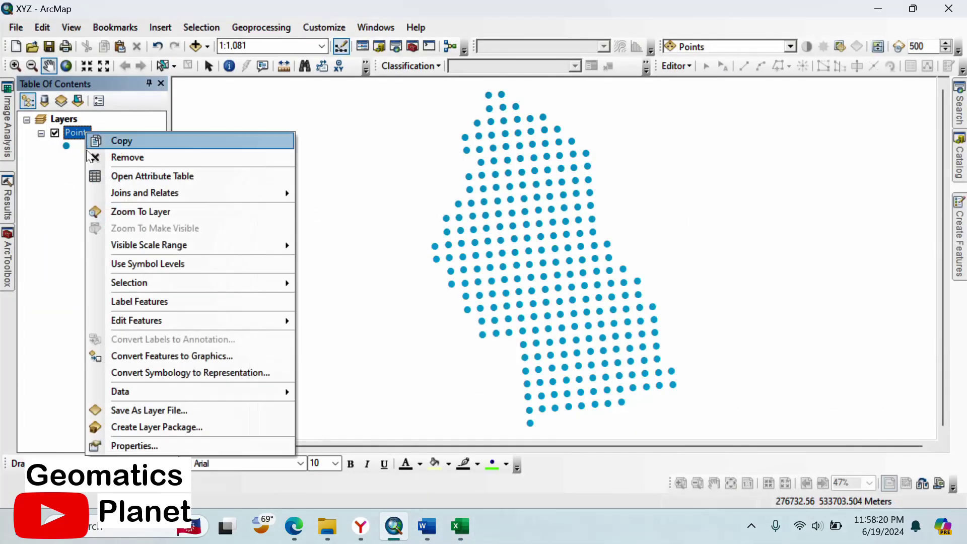
pyautogui.click(99, 301)
pyautogui.scroll(-2, 515, 143)
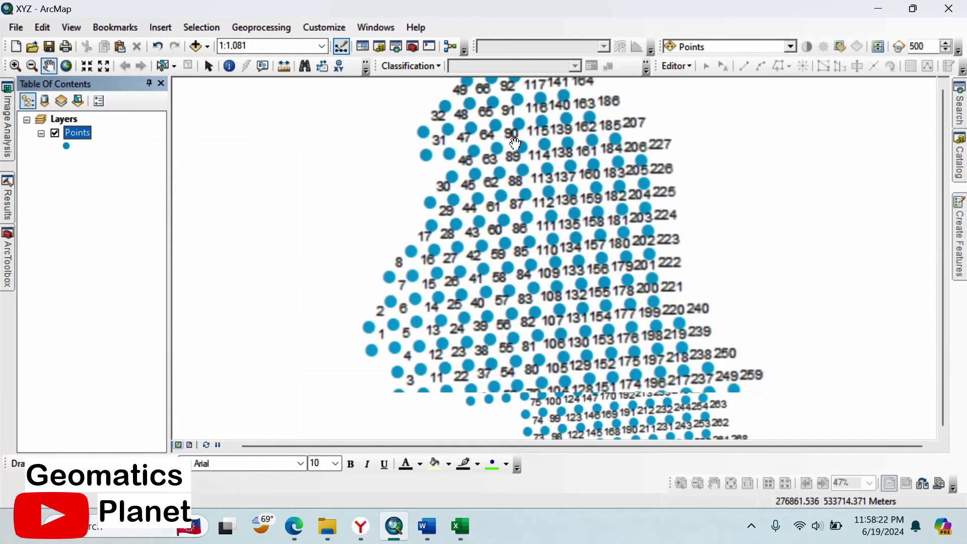
pyautogui.scroll(-3, 515, 143)
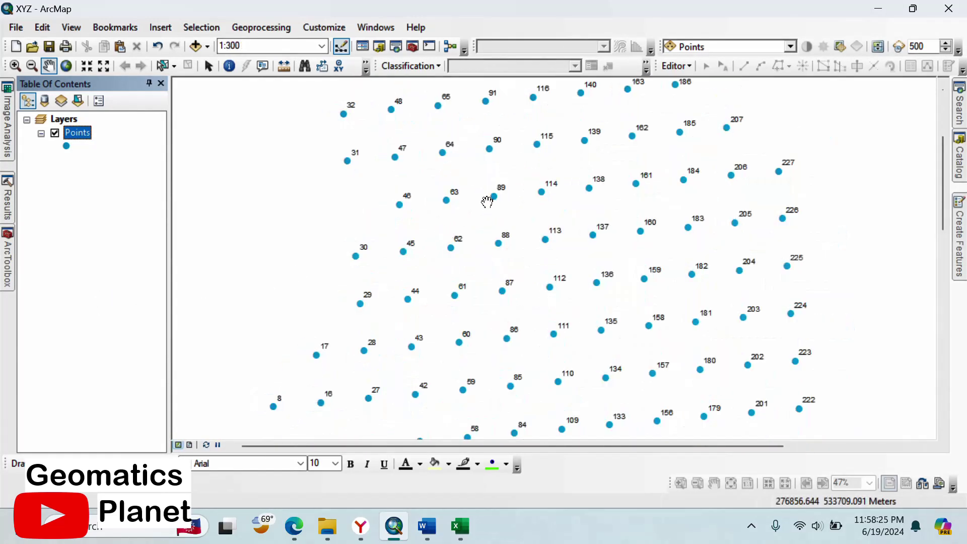
pyautogui.scroll(-2, 507, 182)
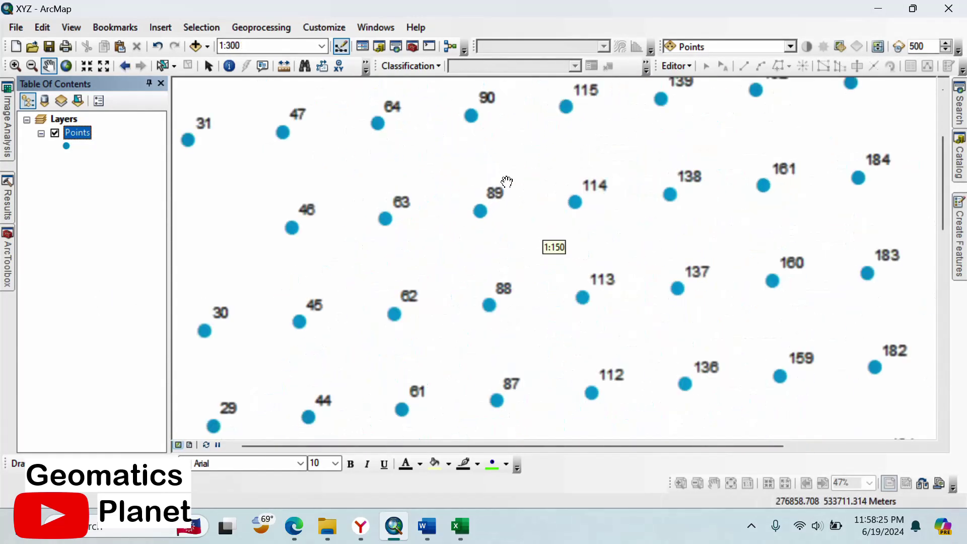
# Set the Points layer's label field to Elevation, make the label text bold and apply it to the map.
pyautogui.rightClick(69, 133)
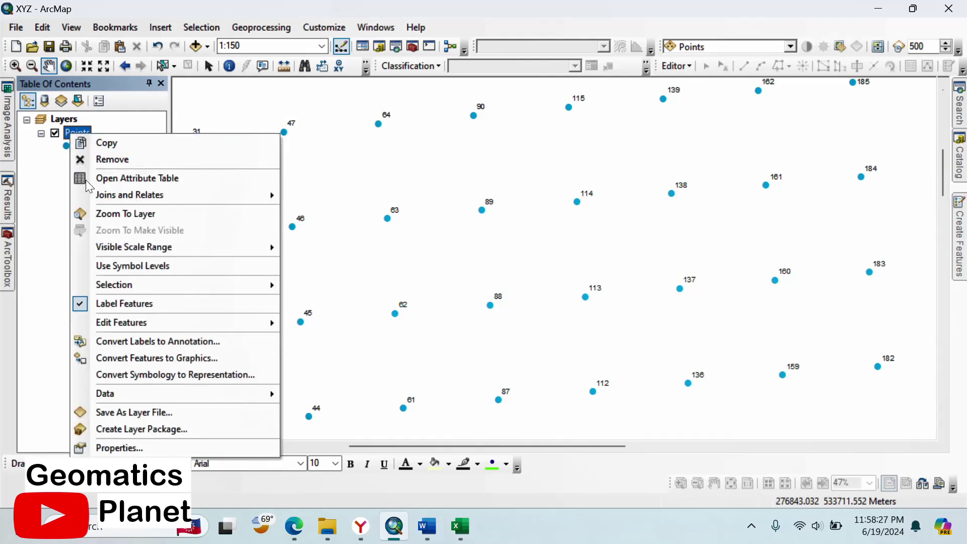
pyautogui.click(143, 450)
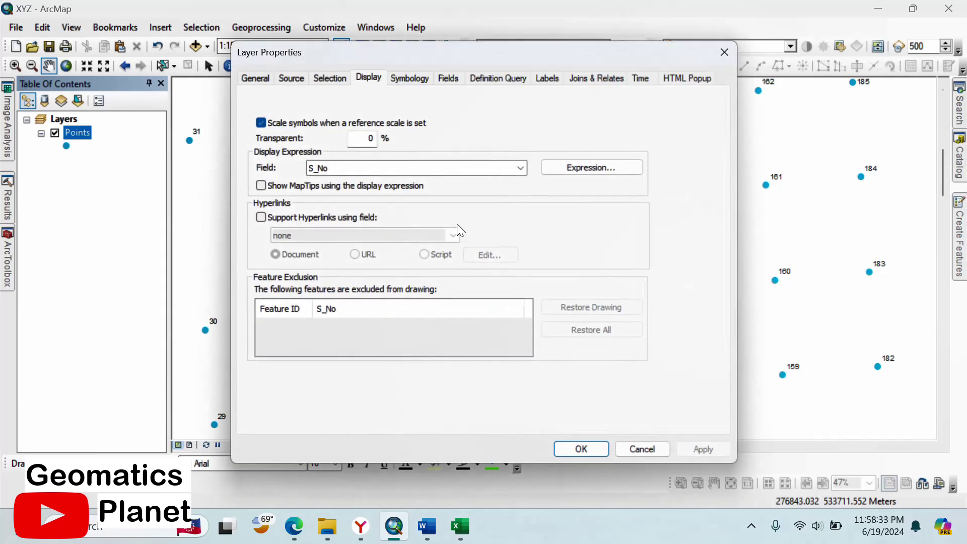
pyautogui.click(549, 77)
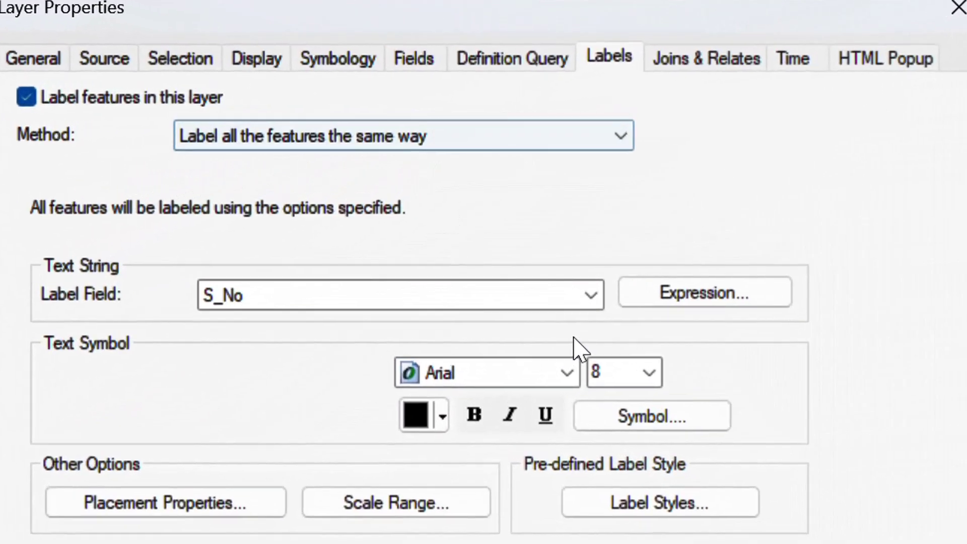
pyautogui.click(539, 200)
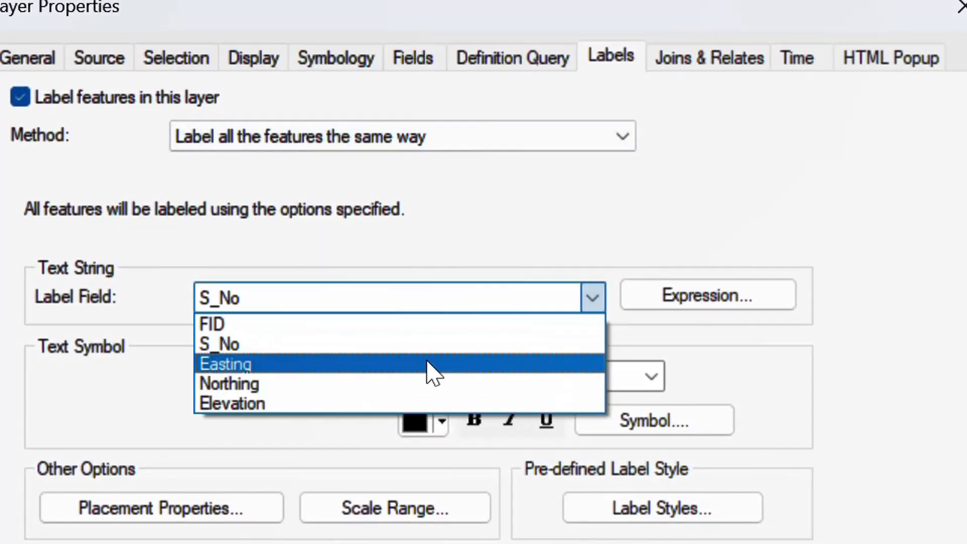
pyautogui.click(265, 402)
pyautogui.click(475, 420)
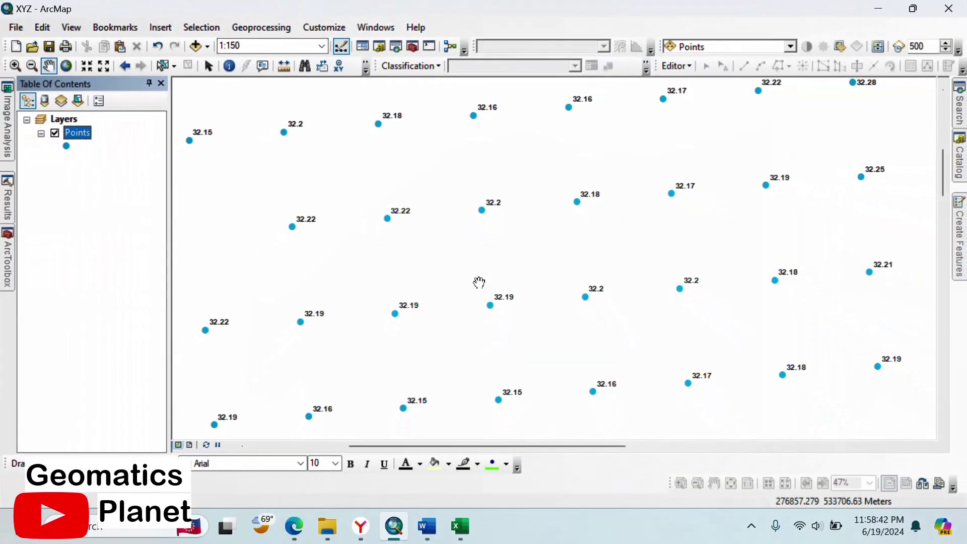
pyautogui.scroll(2, 774, 176)
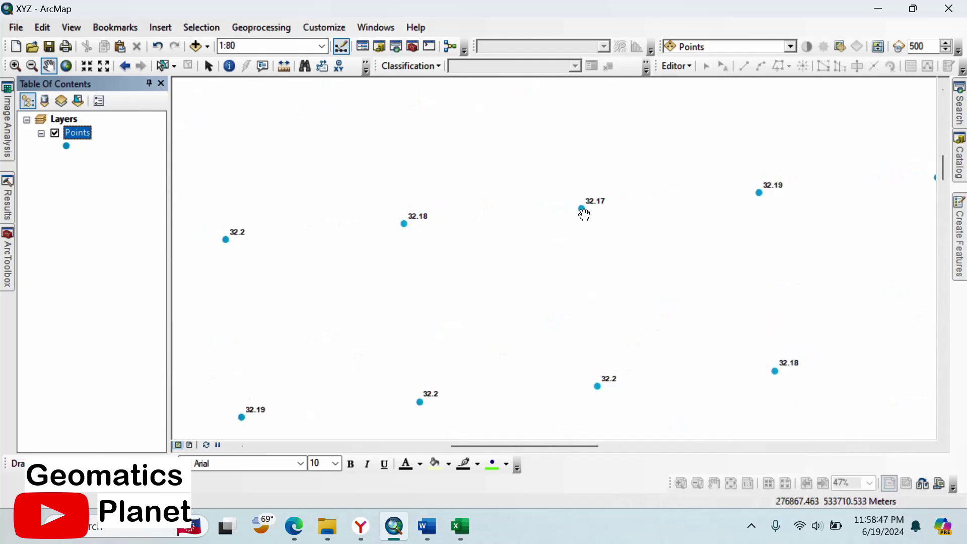
pyautogui.scroll(-1, 557, 218)
pyautogui.scroll(-2, 557, 217)
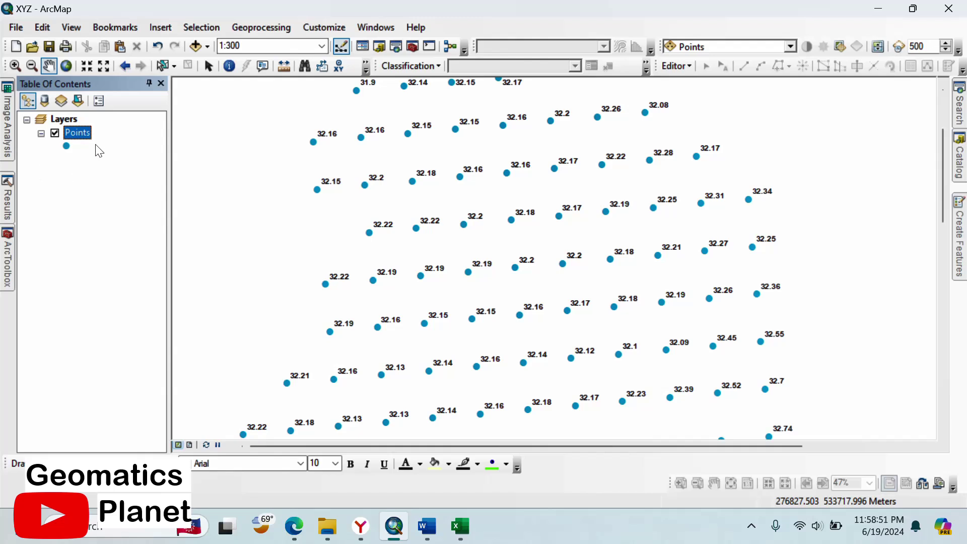
# Open the Points attribute table and display the statistics of the Elevation field.
pyautogui.rightClick(76, 141)
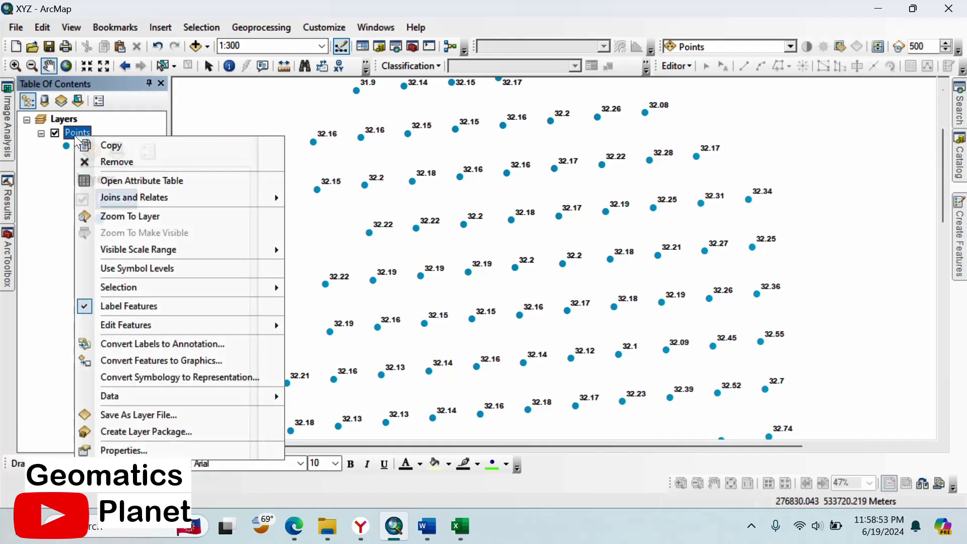
pyautogui.click(104, 181)
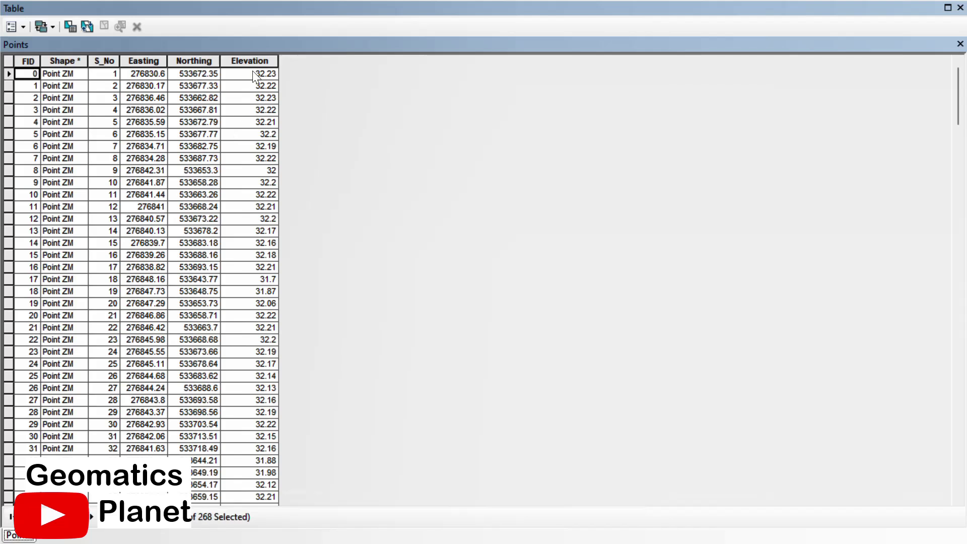
pyautogui.click(252, 60)
pyautogui.rightClick(253, 61)
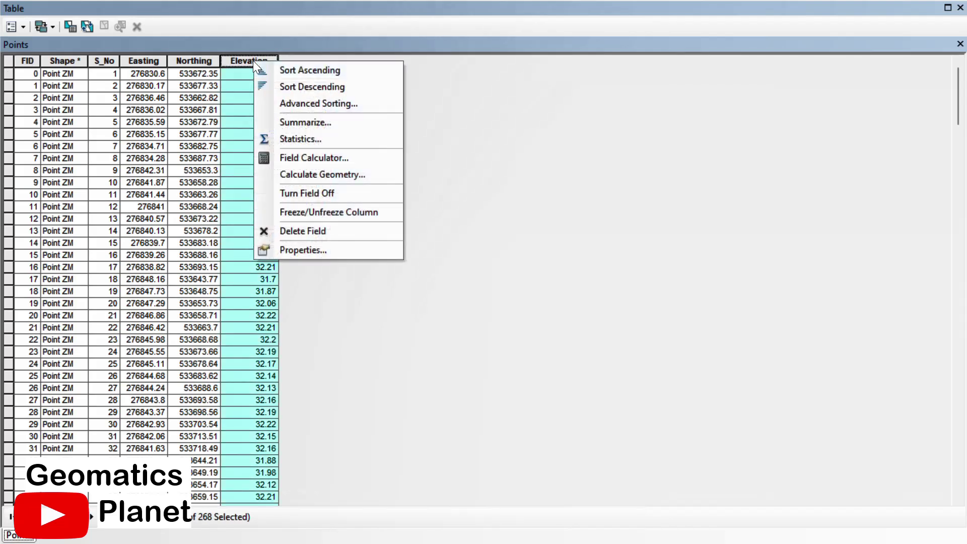
pyautogui.click(291, 138)
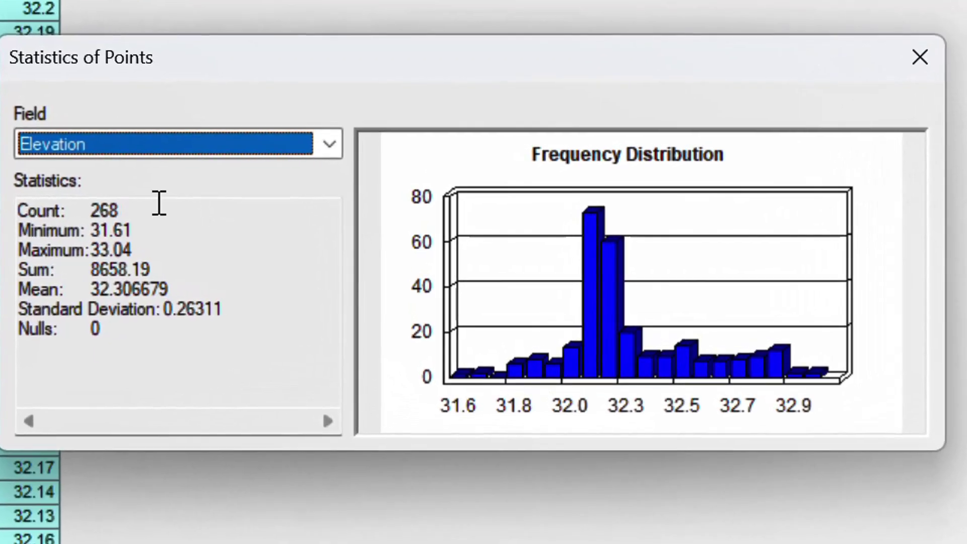
# Examine the count, minimum, maximum, standard deviation and nulls in the Elevation statistics, and close the statistics window.
pyautogui.moveTo(328, 232); pyautogui.dragTo(303, 226)
pyautogui.moveTo(110, 192); pyautogui.dragTo(61, 192)
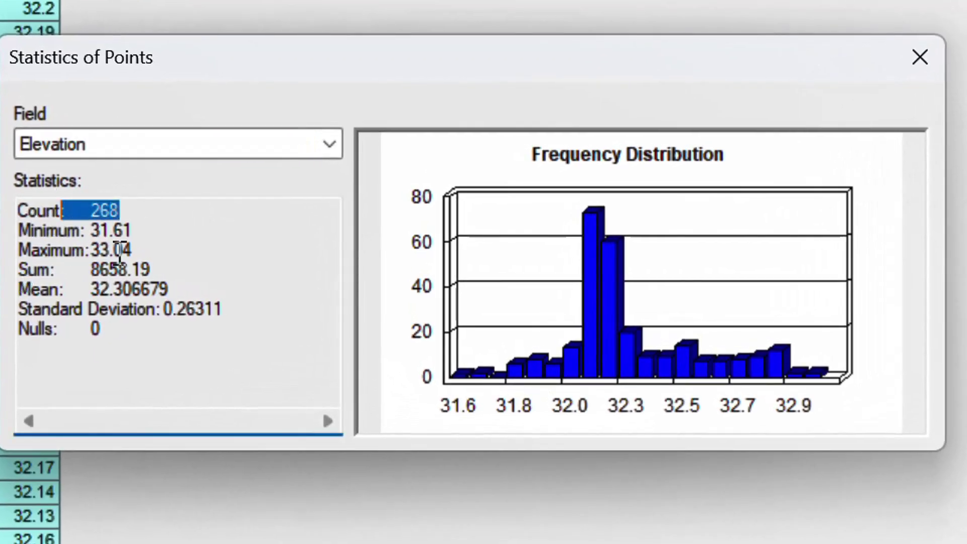
pyautogui.click(144, 230)
pyautogui.moveTo(144, 230); pyautogui.dragTo(93, 231)
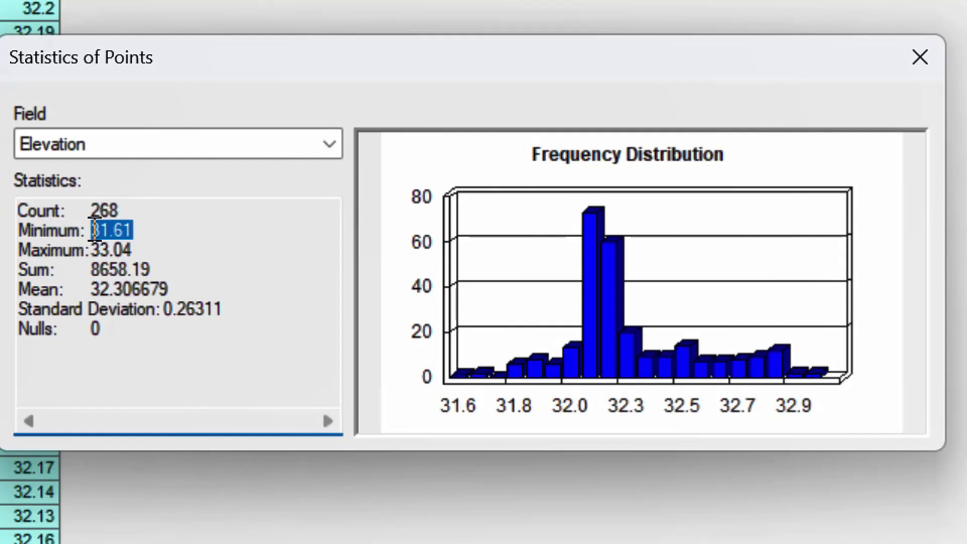
pyautogui.click(143, 250)
pyautogui.moveTo(143, 251); pyautogui.dragTo(110, 250)
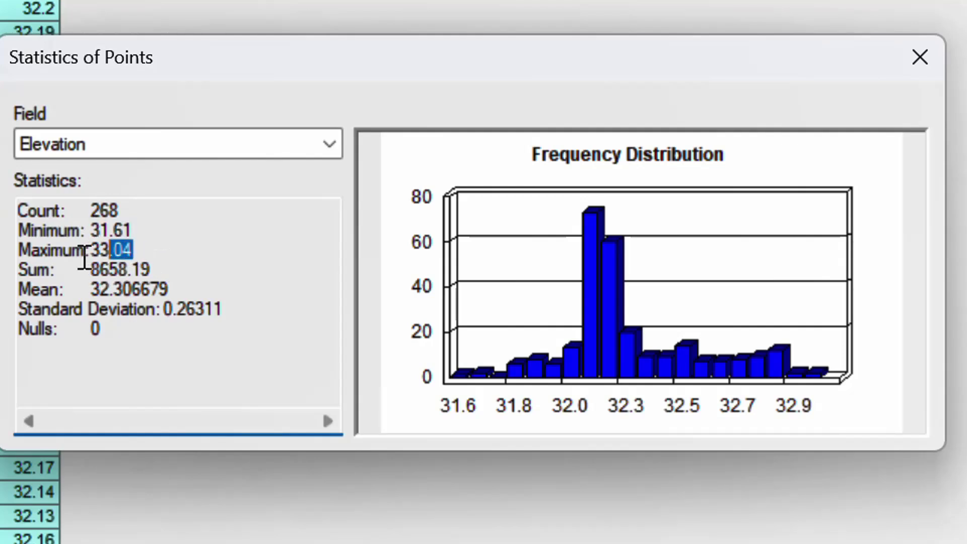
pyautogui.click(91, 270)
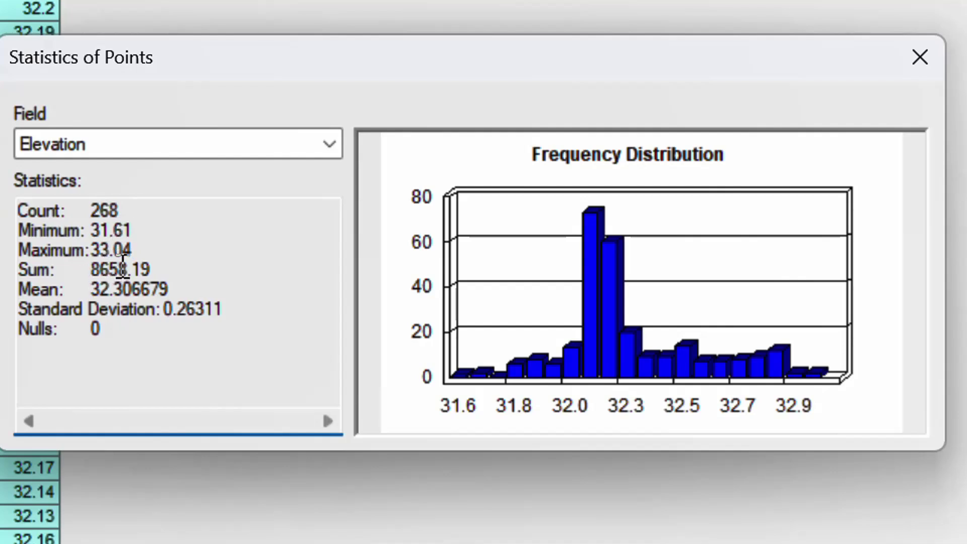
pyautogui.moveTo(122, 250); pyautogui.dragTo(156, 251)
pyautogui.click(228, 319)
pyautogui.moveTo(238, 318); pyautogui.dragTo(173, 318)
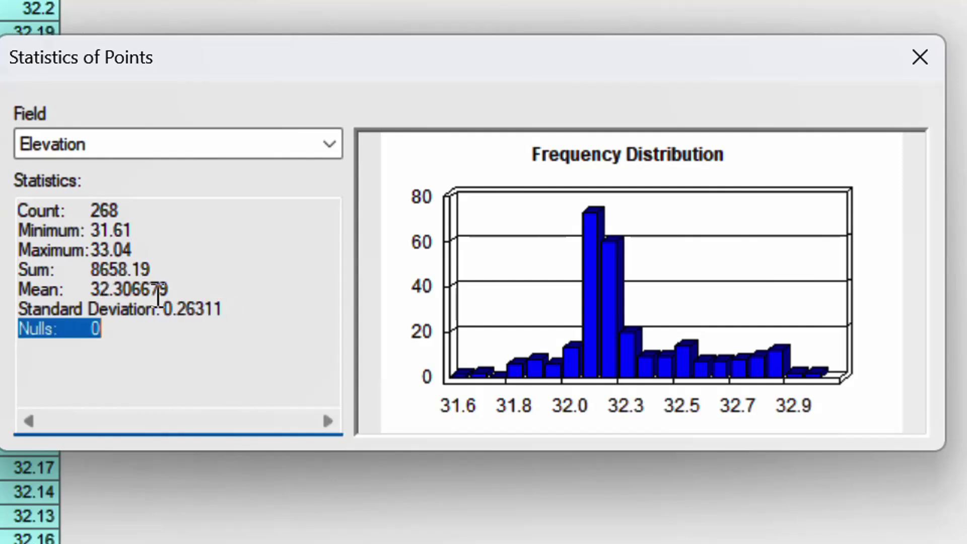
pyautogui.click(141, 327)
pyautogui.click(929, 76)
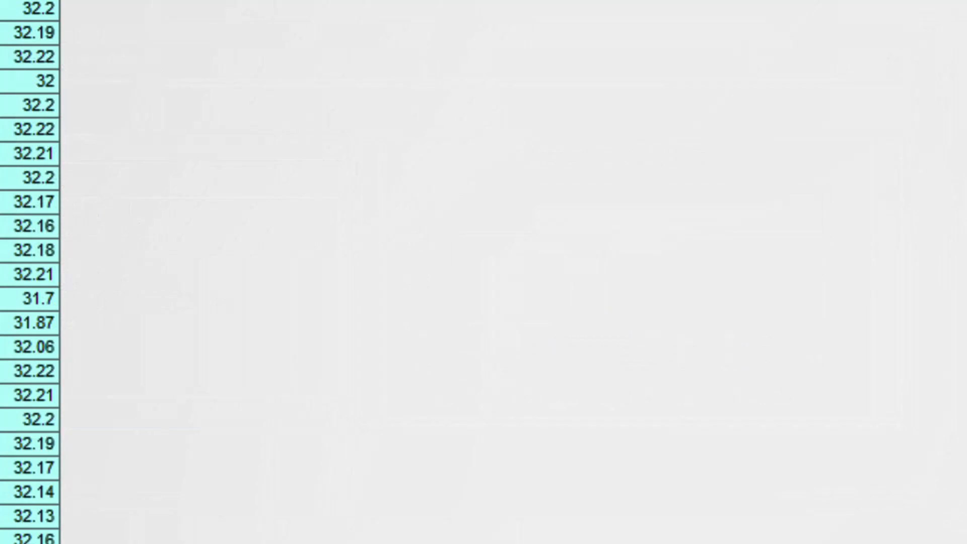
# Add a field named Difference of type Double to the Points attribute table.
pyautogui.click(23, 26)
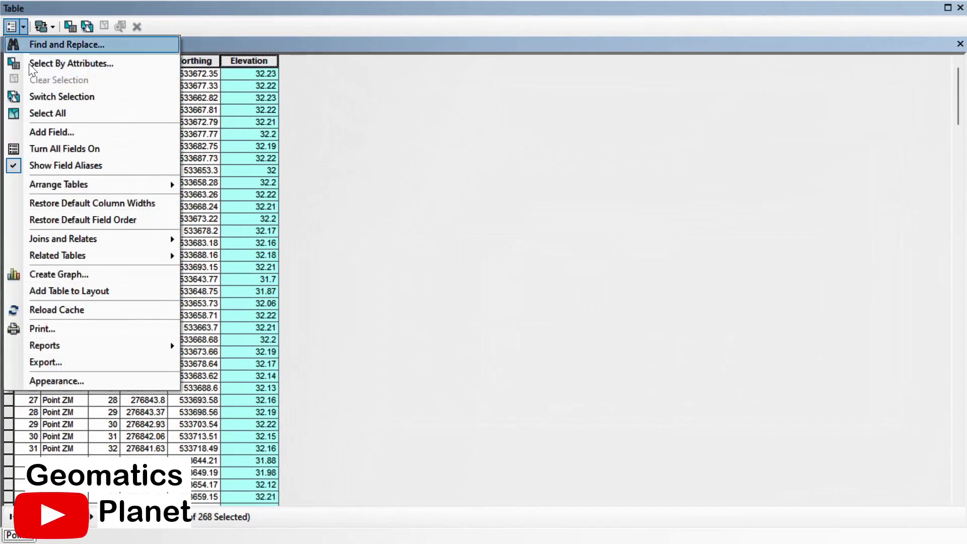
pyautogui.click(51, 132)
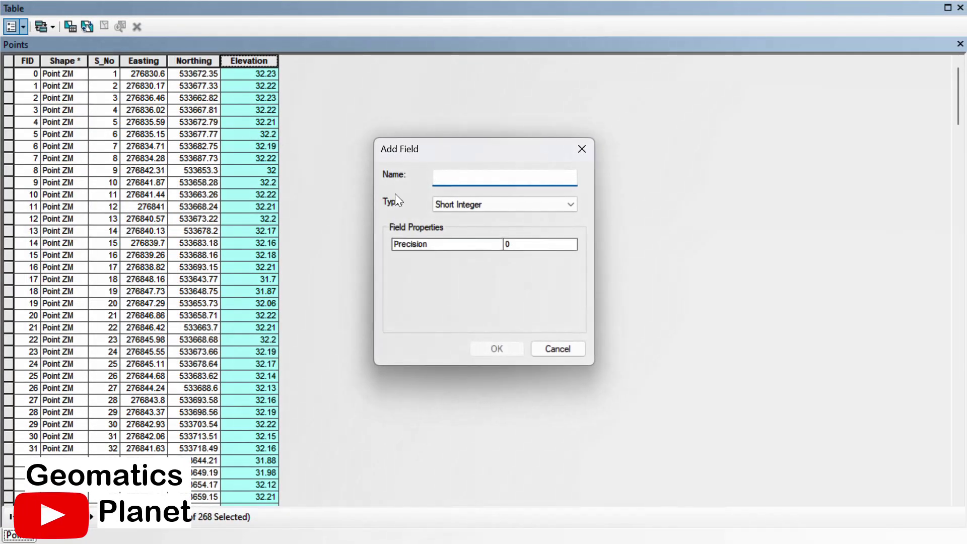
pyautogui.write('Di')
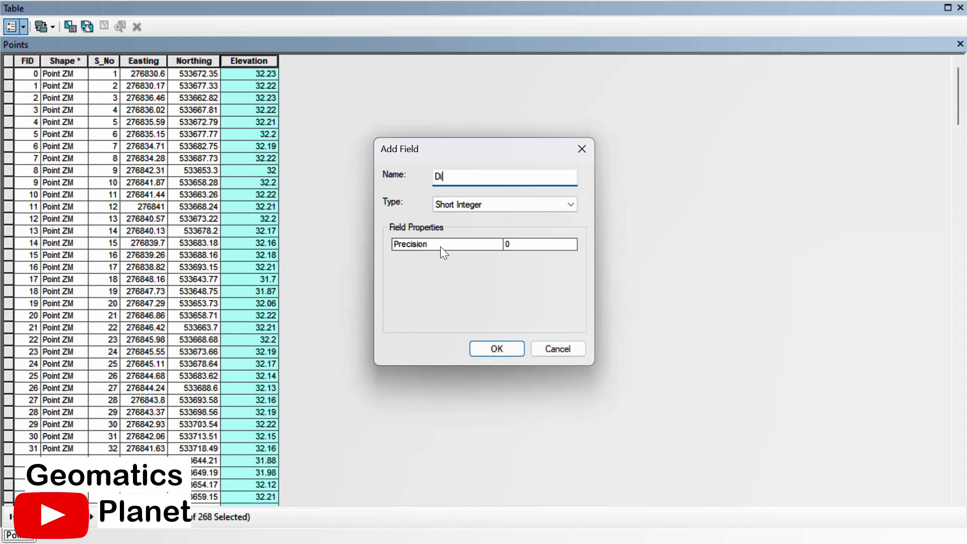
pyautogui.write('fference')
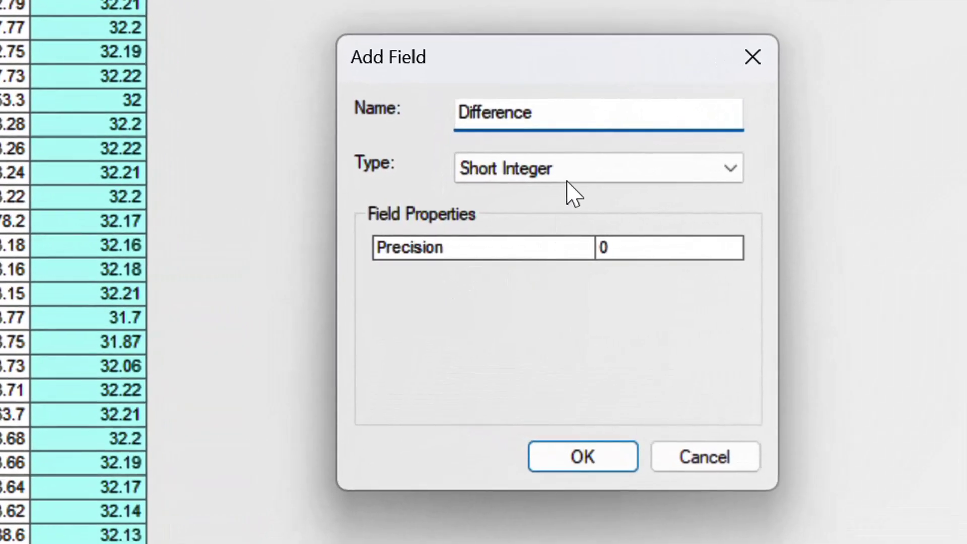
pyautogui.click(490, 203)
pyautogui.click(533, 253)
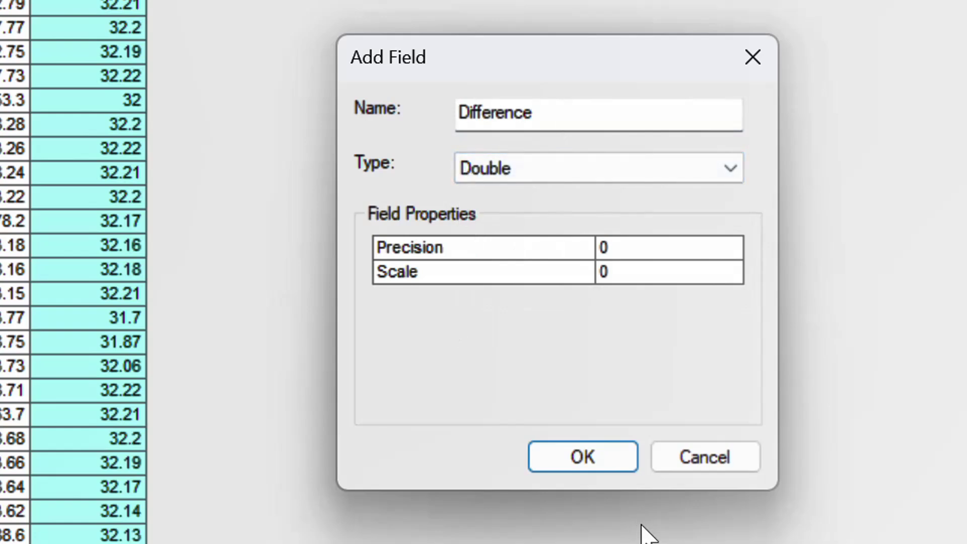
pyautogui.click(582, 469)
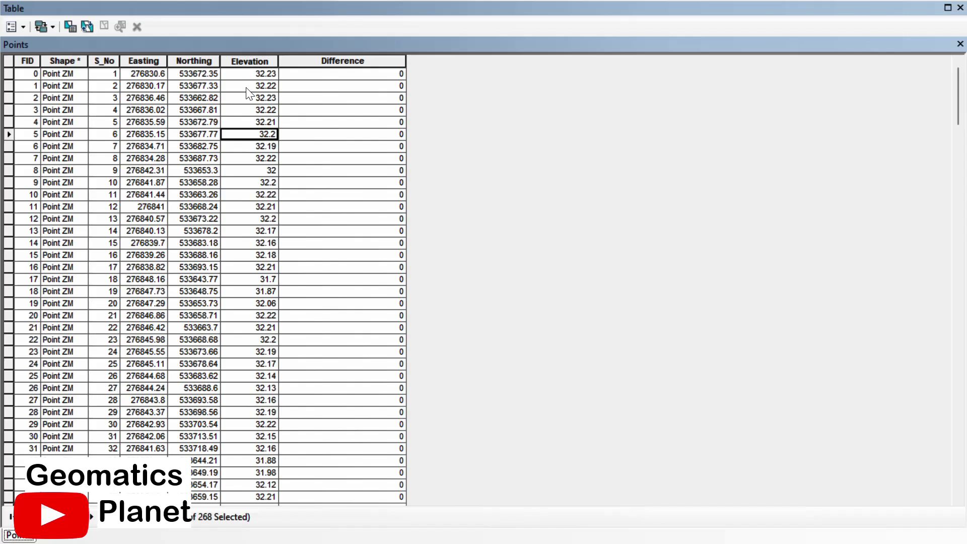
# Display the Elevation field's statistics again and read its maximum value.
pyautogui.click(257, 74)
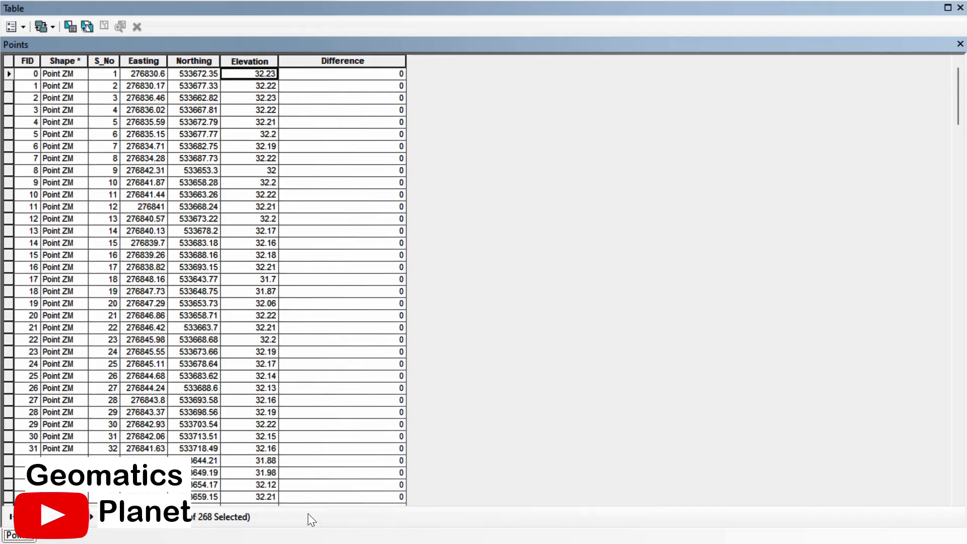
pyautogui.click(251, 61)
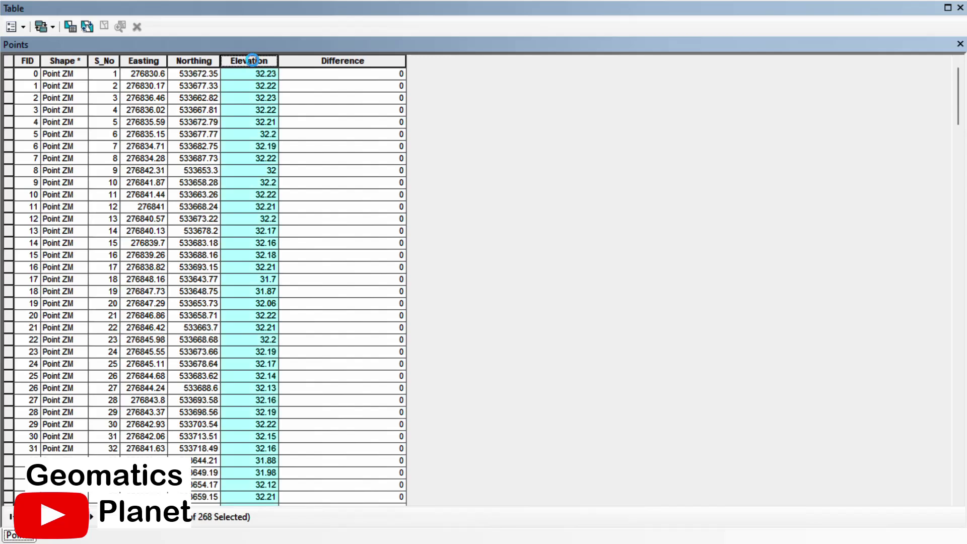
pyautogui.rightClick(250, 60)
pyautogui.click(295, 137)
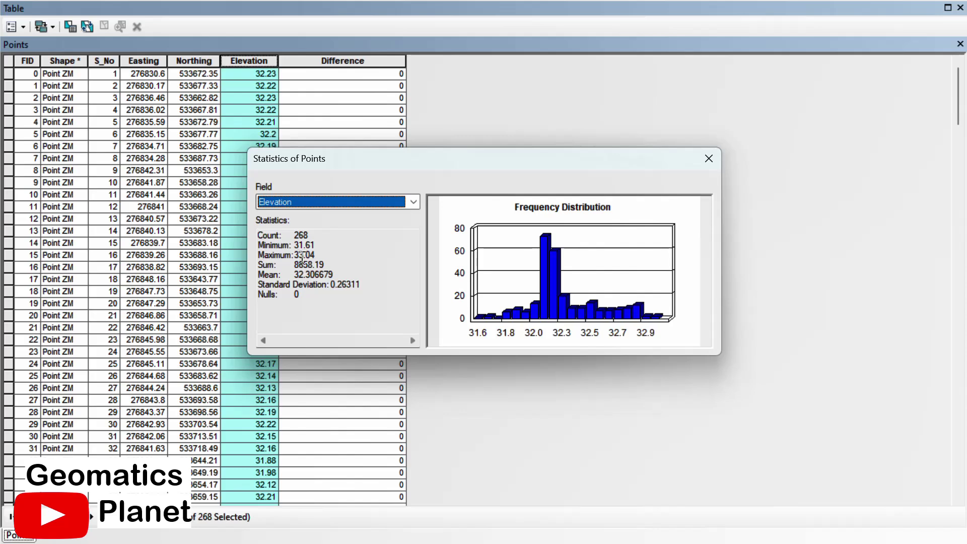
pyautogui.moveTo(319, 261); pyautogui.dragTo(307, 255)
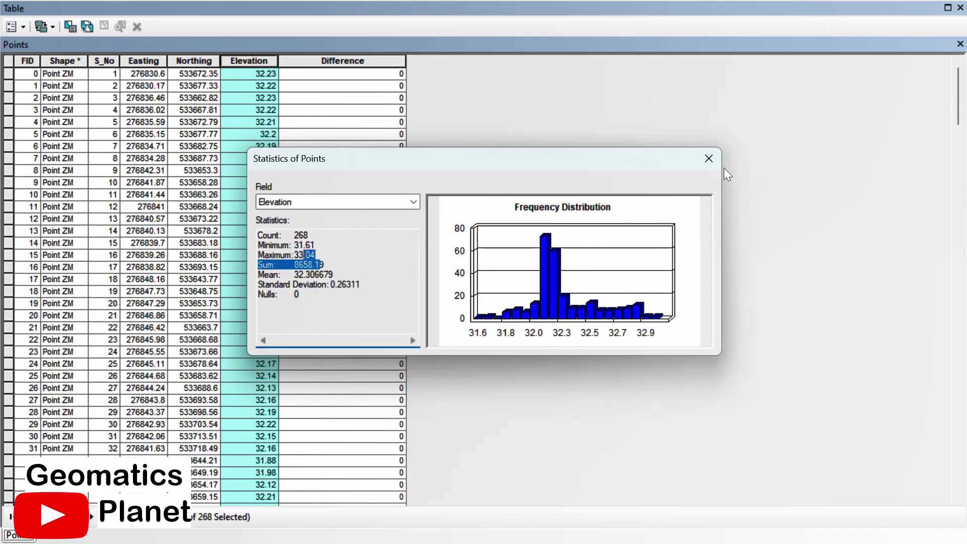
# Check the Elevation field's maximum in its statistics once more and close the statistics window.
pyautogui.click(709, 159)
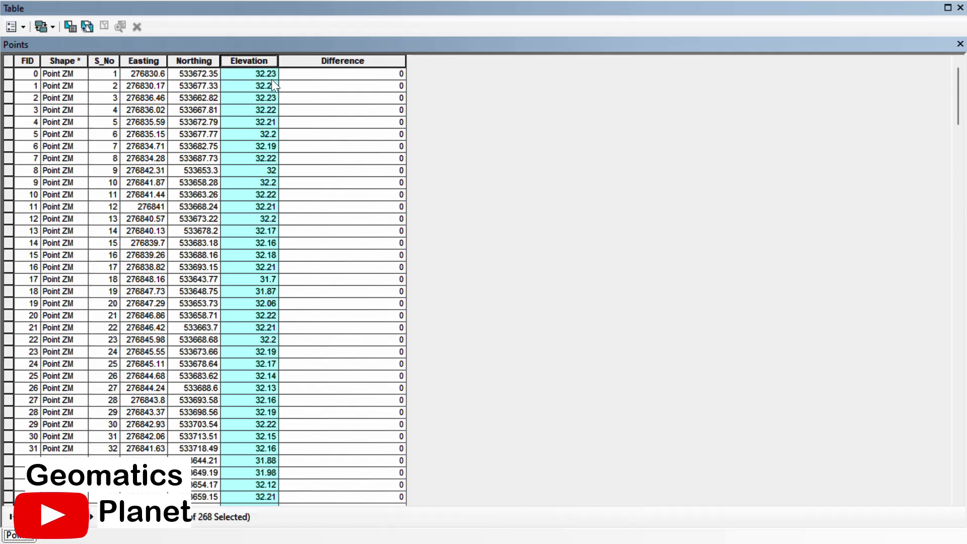
pyautogui.rightClick(267, 60)
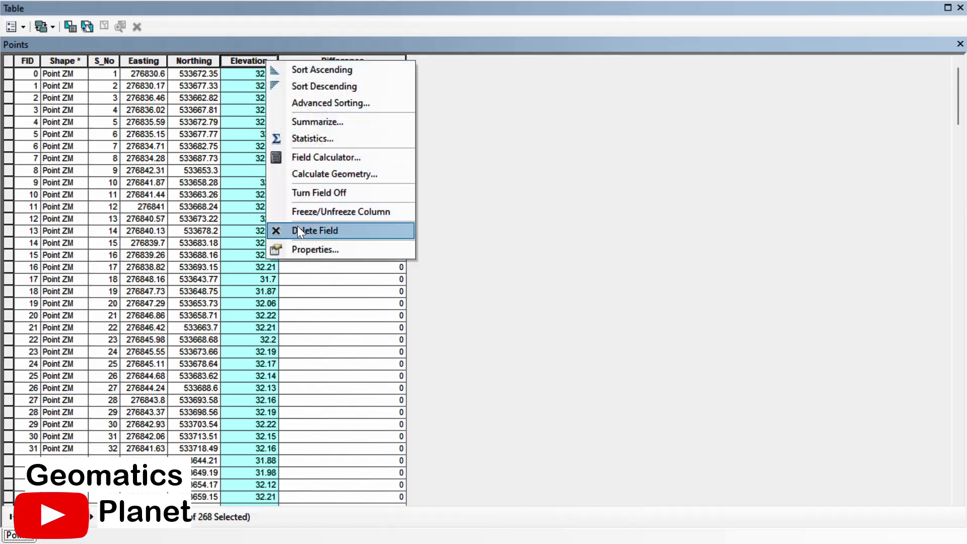
pyautogui.click(317, 132)
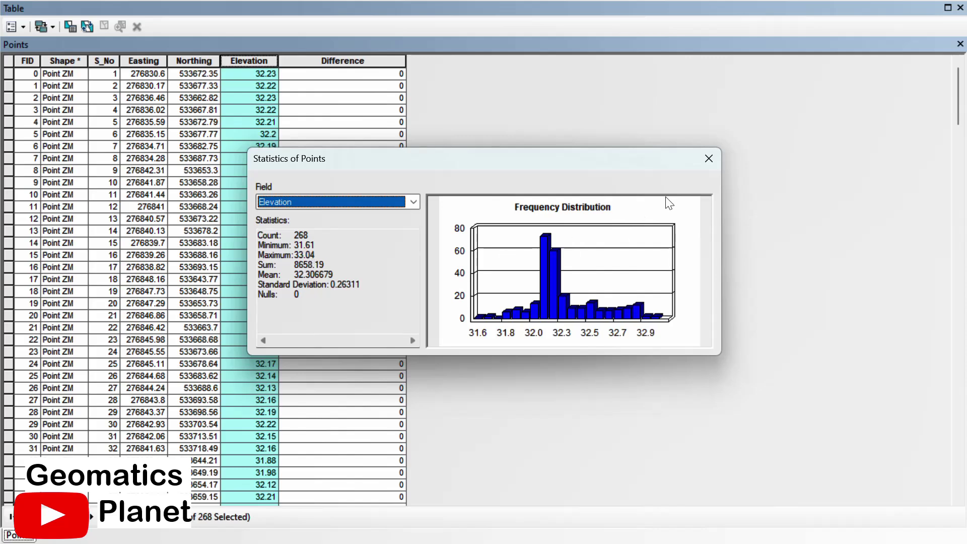
pyautogui.click(709, 159)
# Calculate the Difference field with the Field Calculator as 33.04 - [Elevation], working outside an edit session.
pyautogui.click(350, 61)
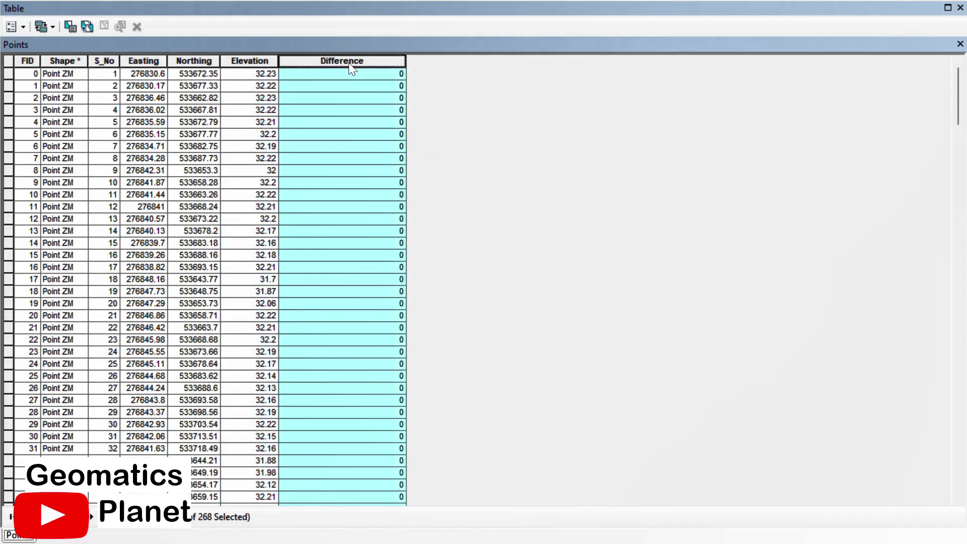
pyautogui.rightClick(352, 62)
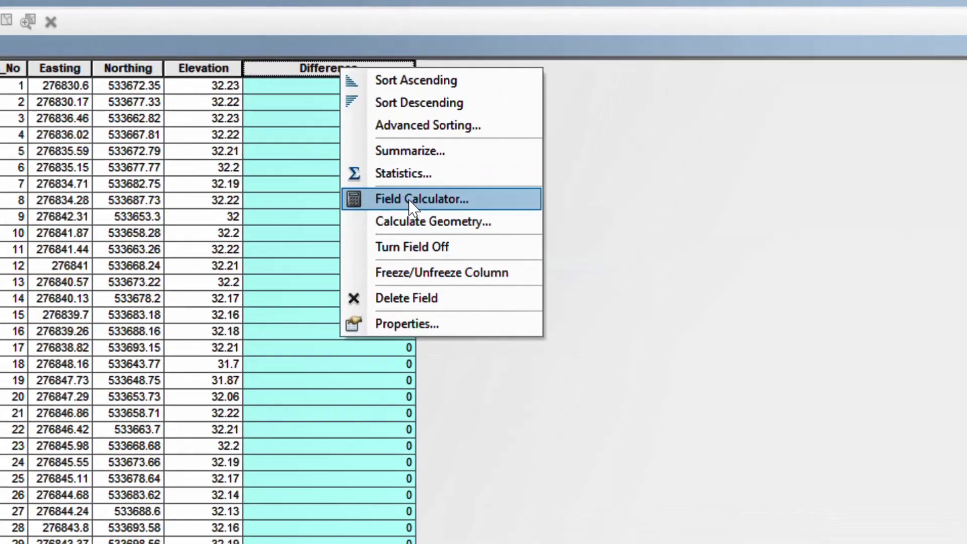
pyautogui.click(400, 160)
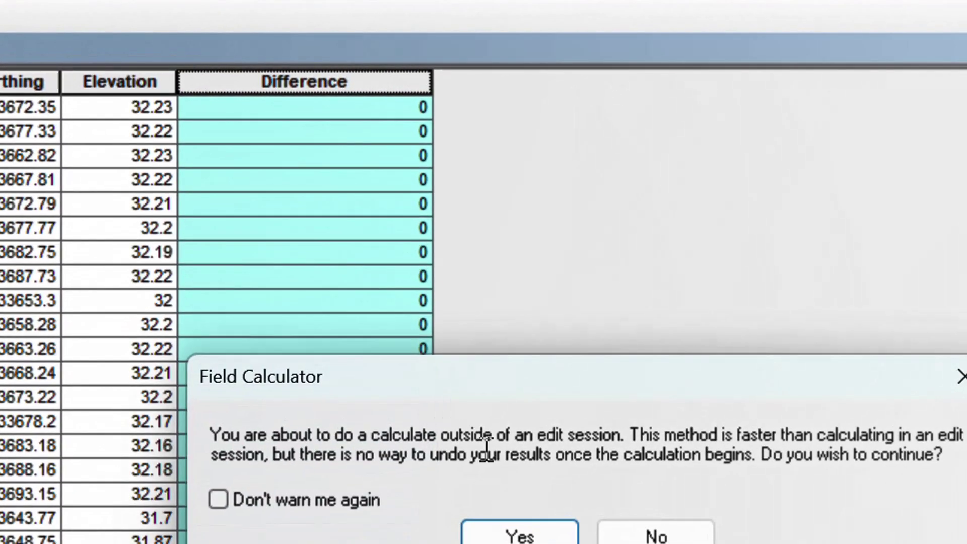
pyautogui.click(506, 537)
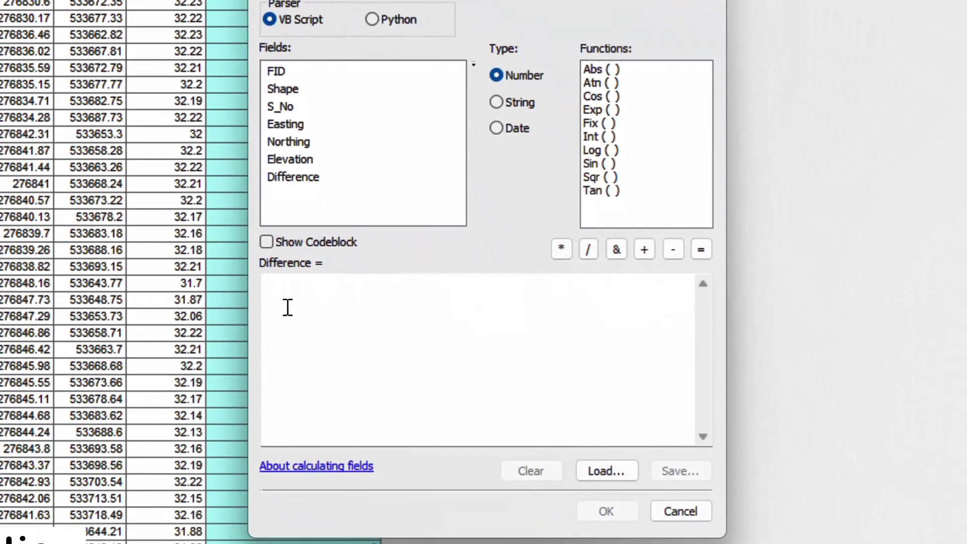
pyautogui.click(295, 368)
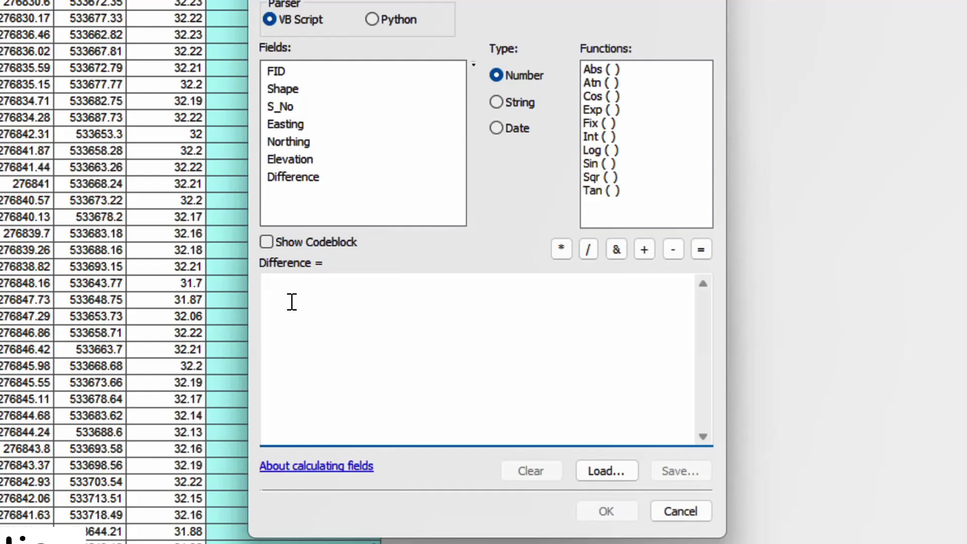
pyautogui.write('33.04')
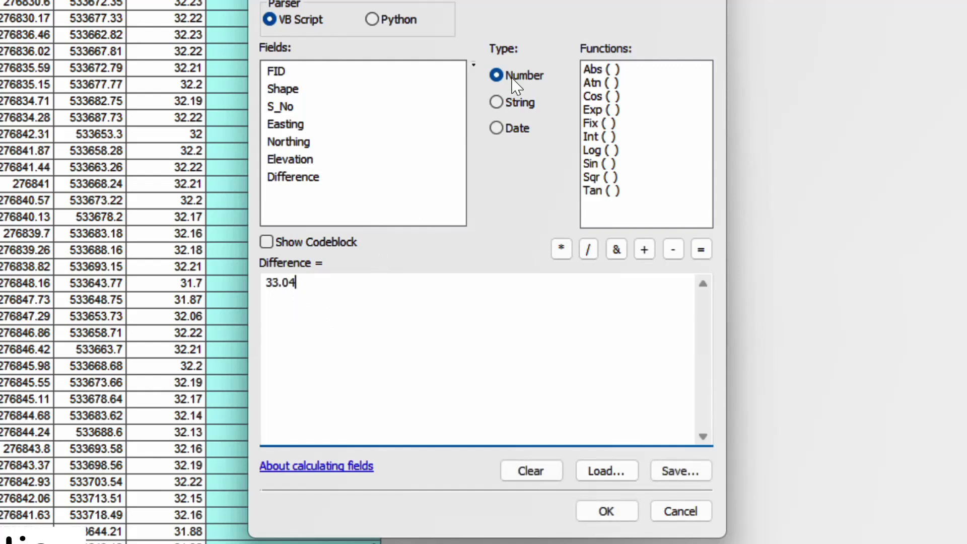
pyautogui.click(674, 250)
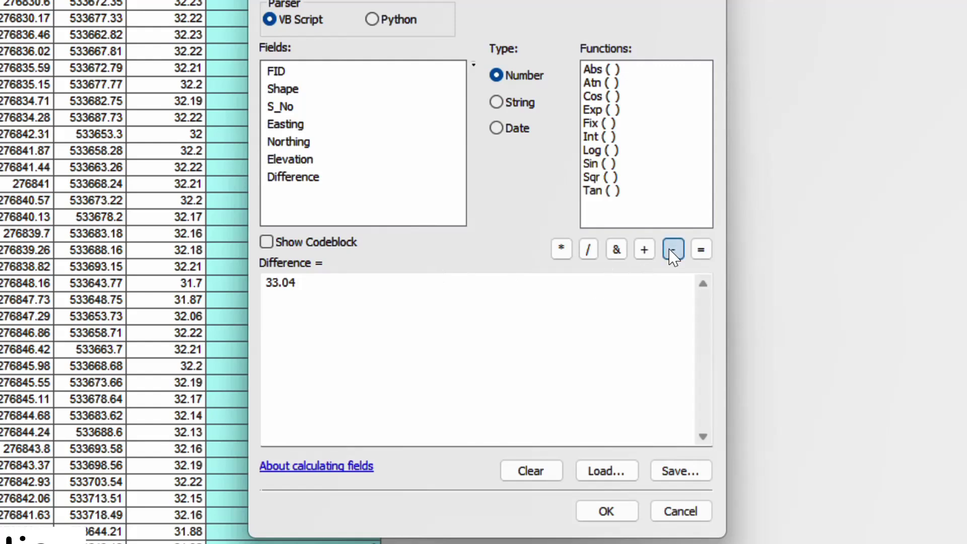
pyautogui.doubleClick(295, 160)
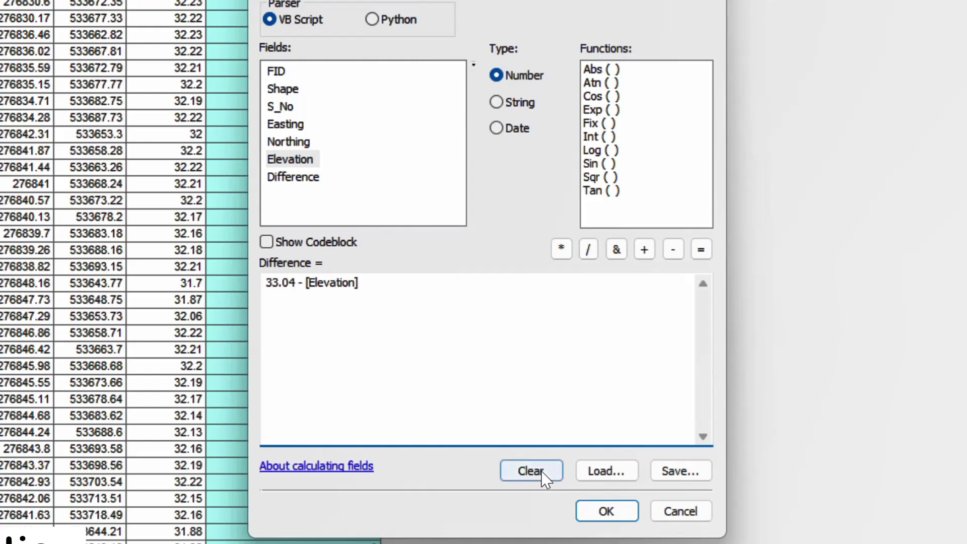
pyautogui.click(589, 511)
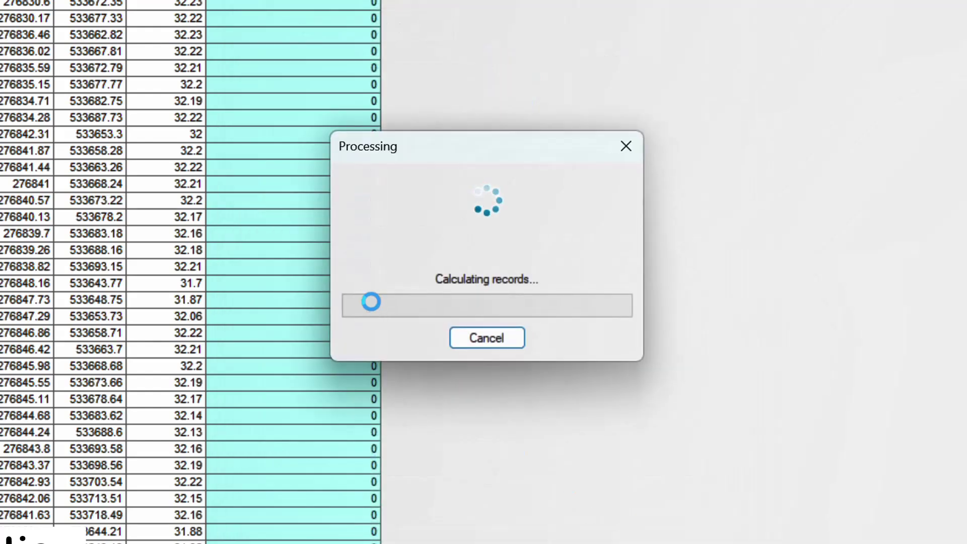
# Review the calculated Difference values through the table, then narrow the Difference column to fit its heading.
pyautogui.scroll(-20, 367, 70)
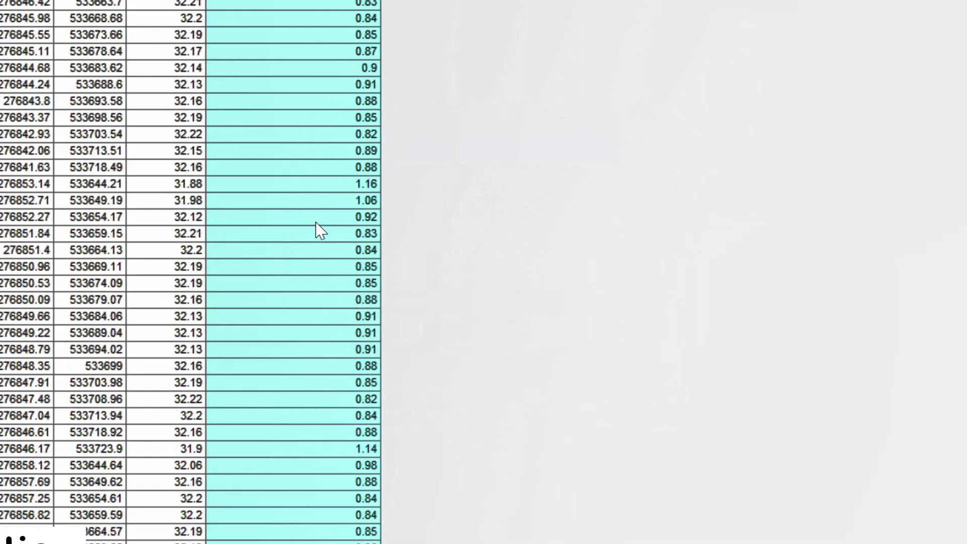
pyautogui.scroll(-11, 359, 456)
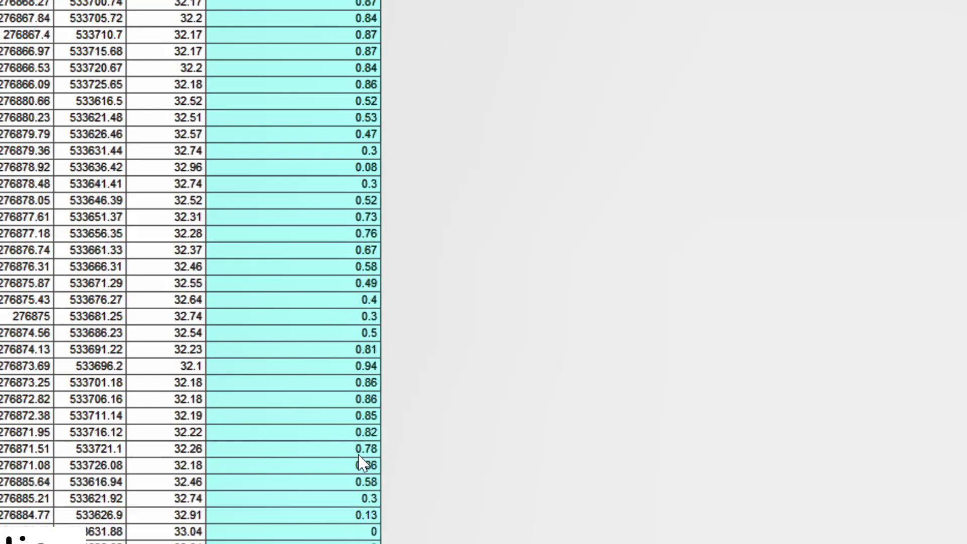
pyautogui.scroll(16, 342, 443)
pyautogui.scroll(20, 352, 328)
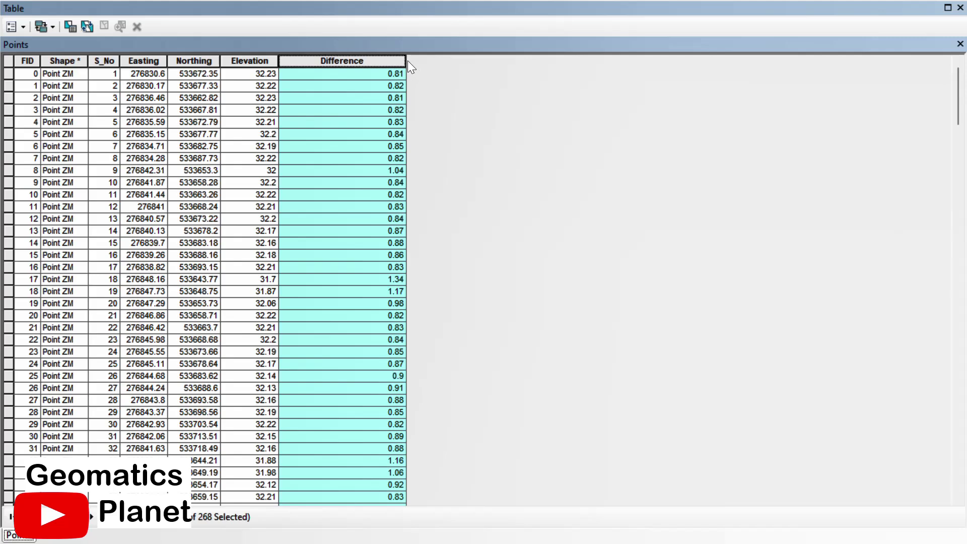
pyautogui.moveTo(406, 61); pyautogui.dragTo(342, 61)
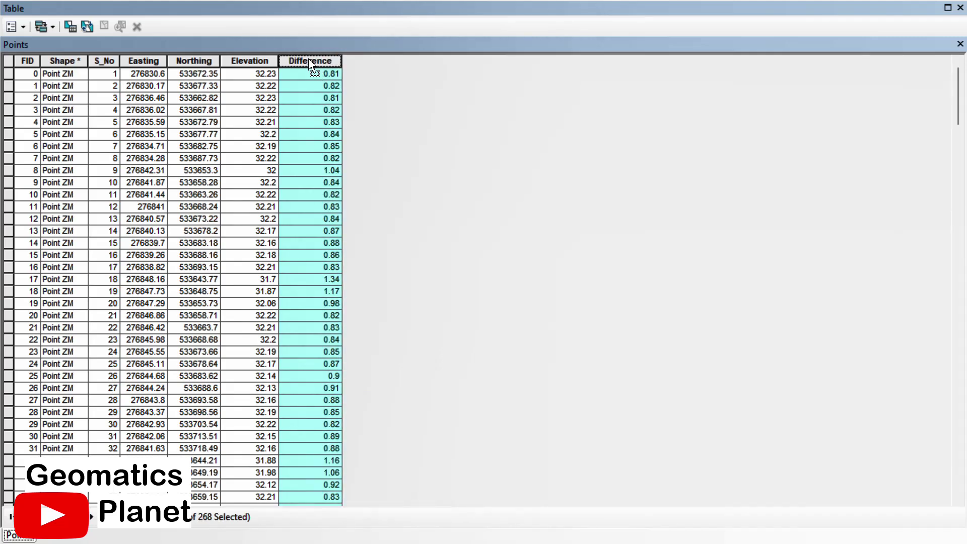
# Display the Difference field's statistics, examine the values and frequency distribution, and close the statistics window.
pyautogui.rightClick(310, 61)
pyautogui.click(303, 60)
pyautogui.rightClick(303, 59)
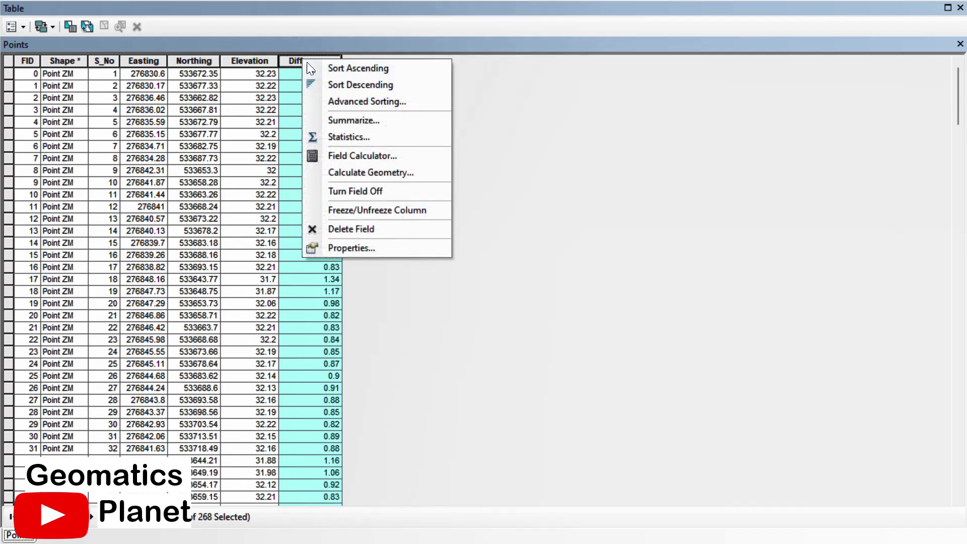
pyautogui.click(357, 137)
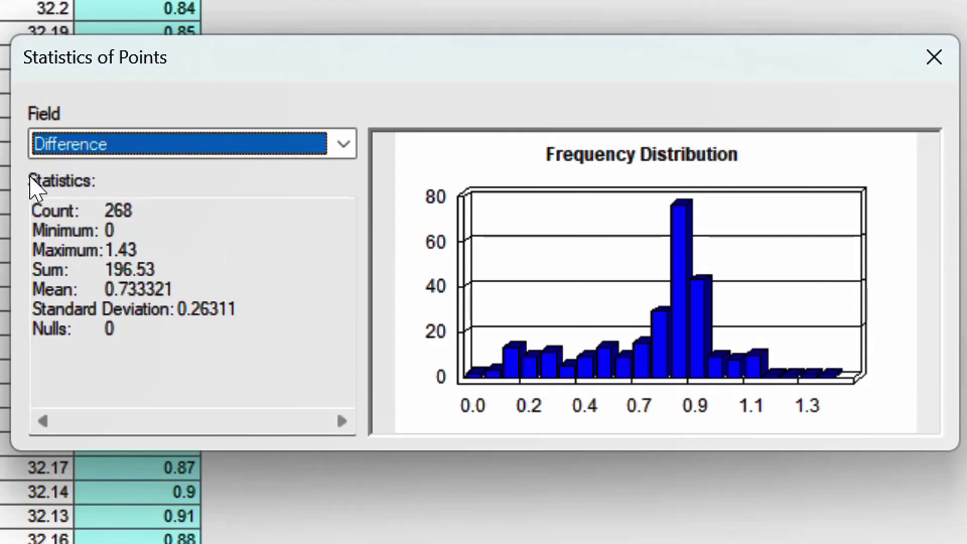
pyautogui.click(936, 70)
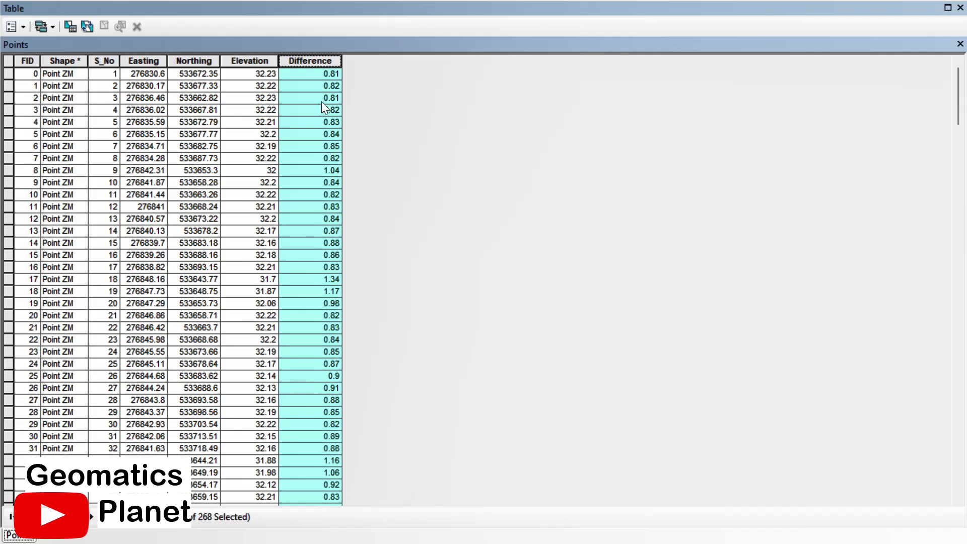
# Recheck the minimum and maximum in the Difference statistics, then close the statistics window and the attribute table.
pyautogui.rightClick(310, 59)
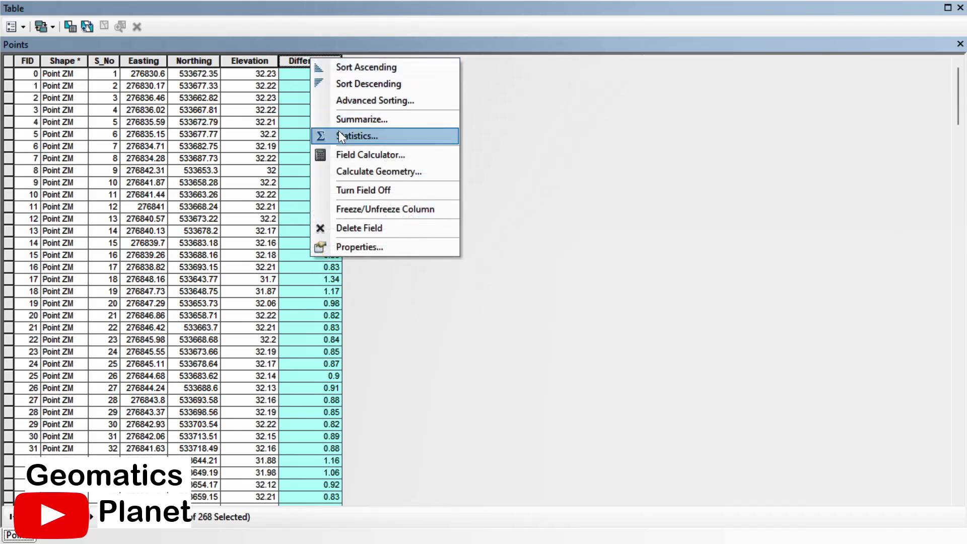
pyautogui.click(342, 132)
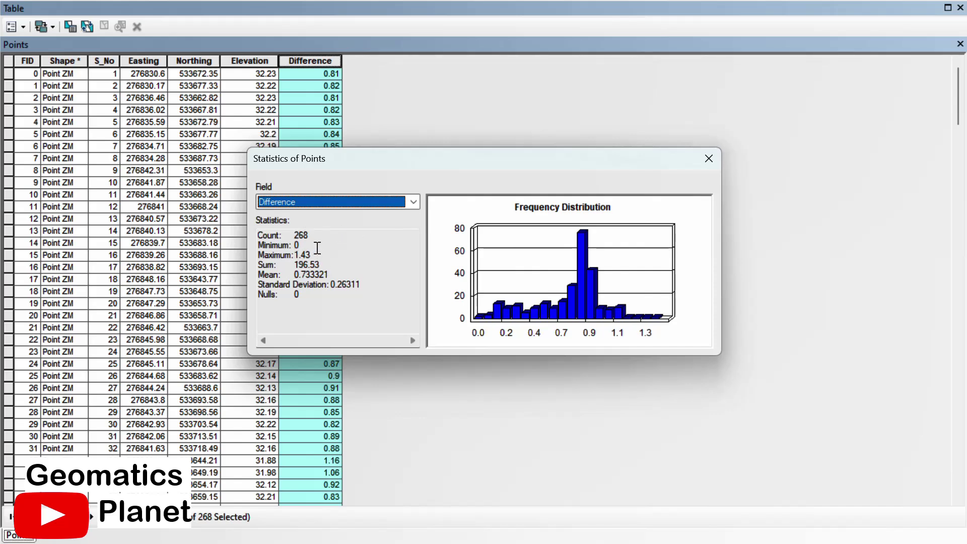
pyautogui.click(709, 160)
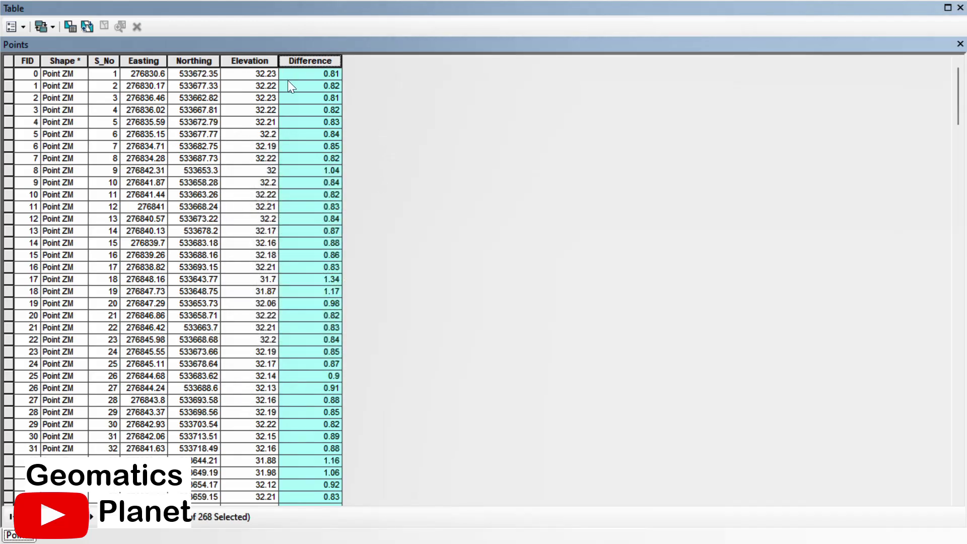
pyautogui.click(961, 8)
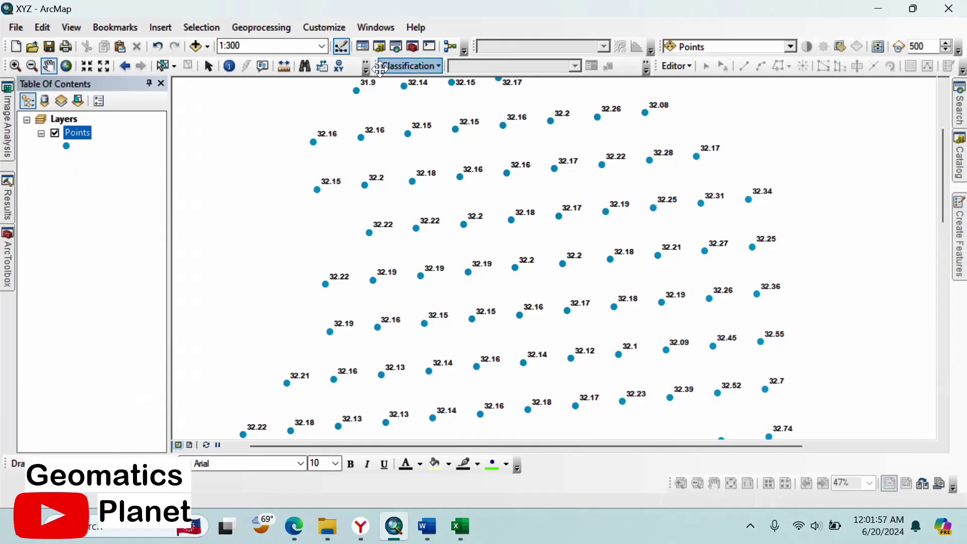
# Examine the Conversion Tools in ArcToolbox, then return to the map with the Select Elements tool active and all points in view.
pyautogui.click(420, 50)
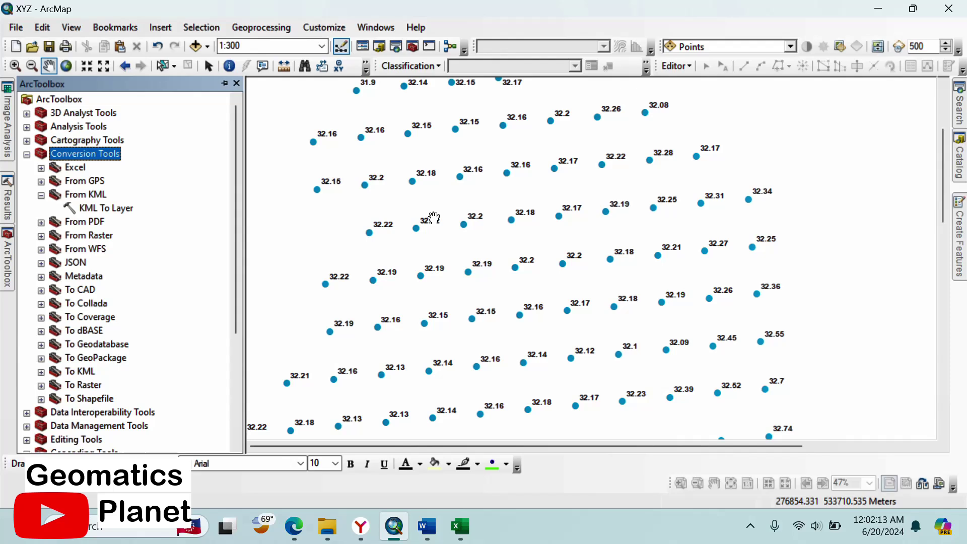
pyautogui.click(208, 65)
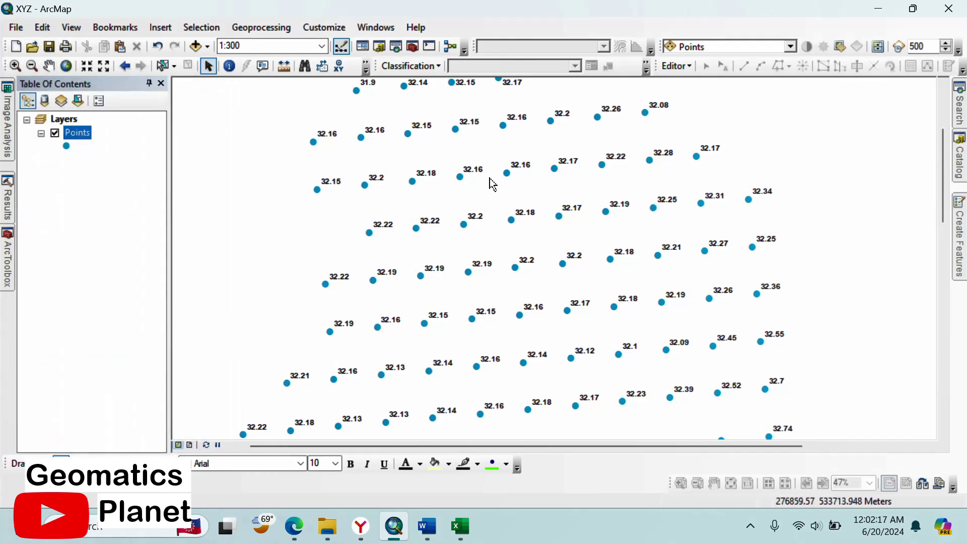
pyautogui.scroll(-3, 522, 286)
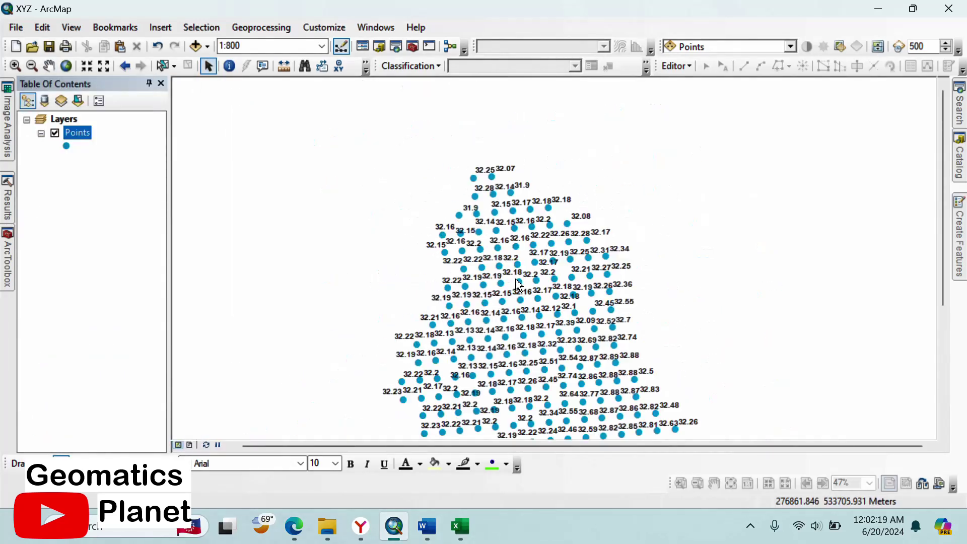
pyautogui.scroll(-2, 471, 154)
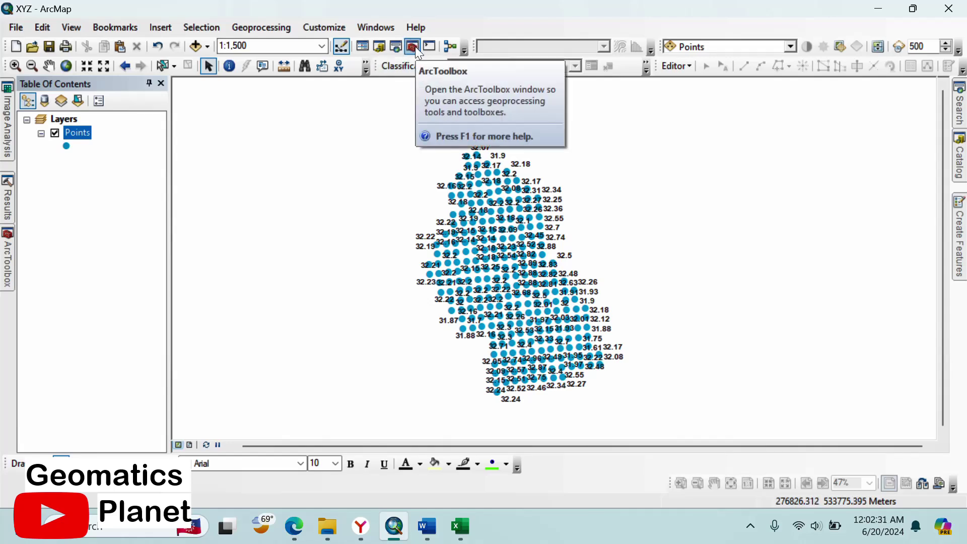
# Turn the Points layer's labels off and back on to compare the map with and without elevations.
pyautogui.rightClick(87, 141)
pyautogui.click(115, 308)
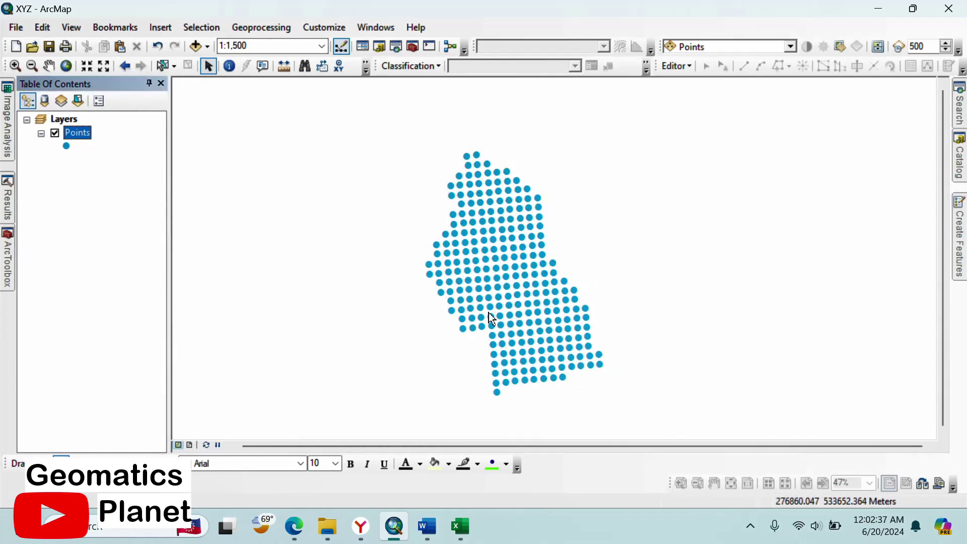
pyautogui.scroll(-1, 510, 190)
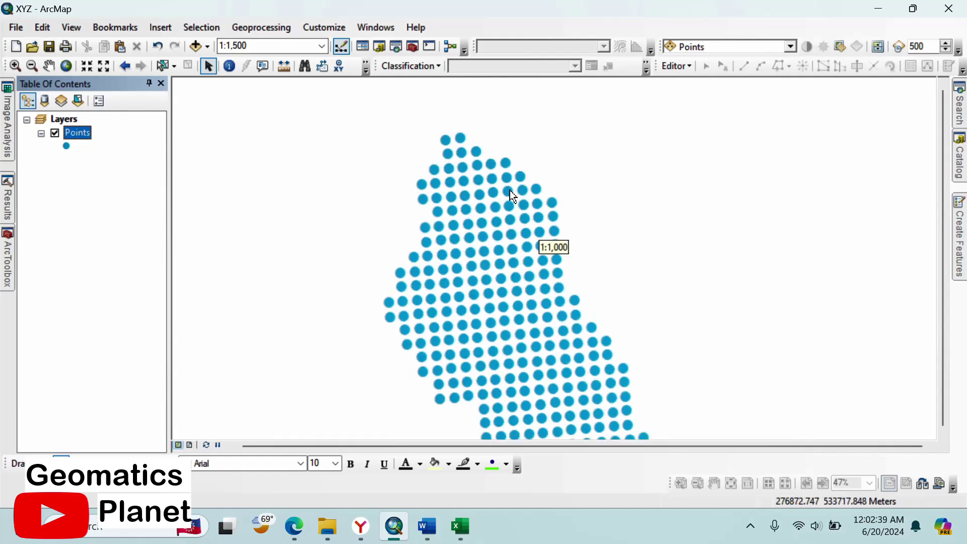
pyautogui.scroll(-1, 518, 187)
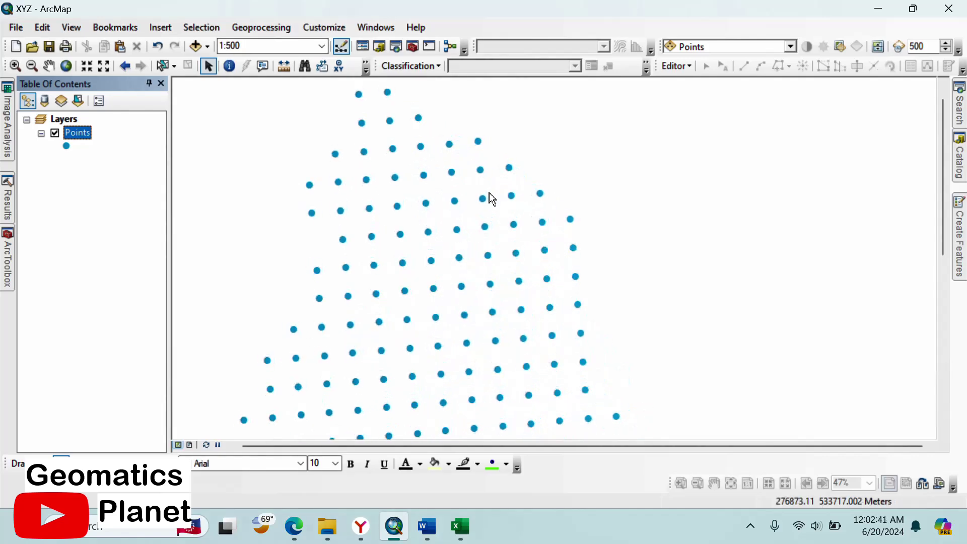
pyautogui.rightClick(83, 137)
pyautogui.click(136, 297)
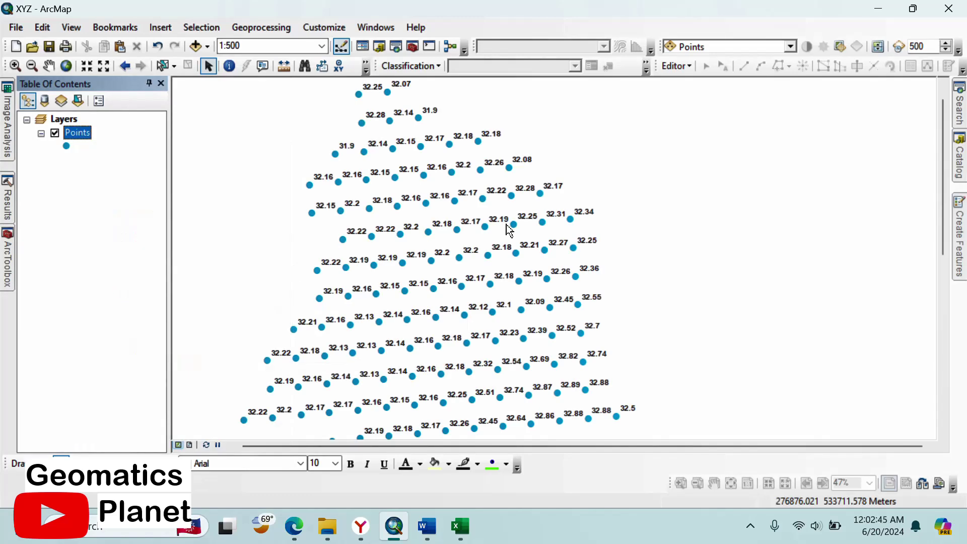
# Set the Points layer's label placement to Prefer Bottom Right, all allowed, and apply it to the elevation labels.
pyautogui.scroll(-2, 510, 231)
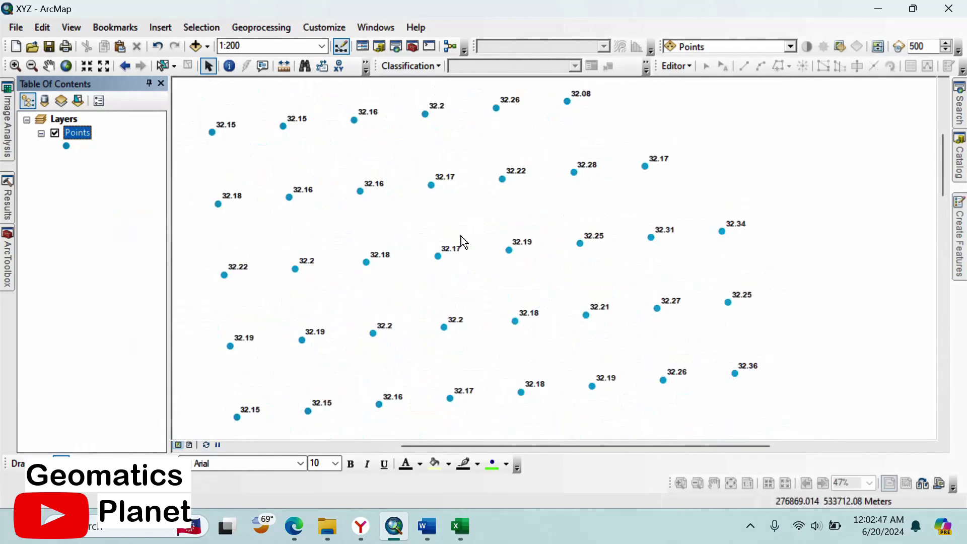
pyautogui.scroll(2, 507, 235)
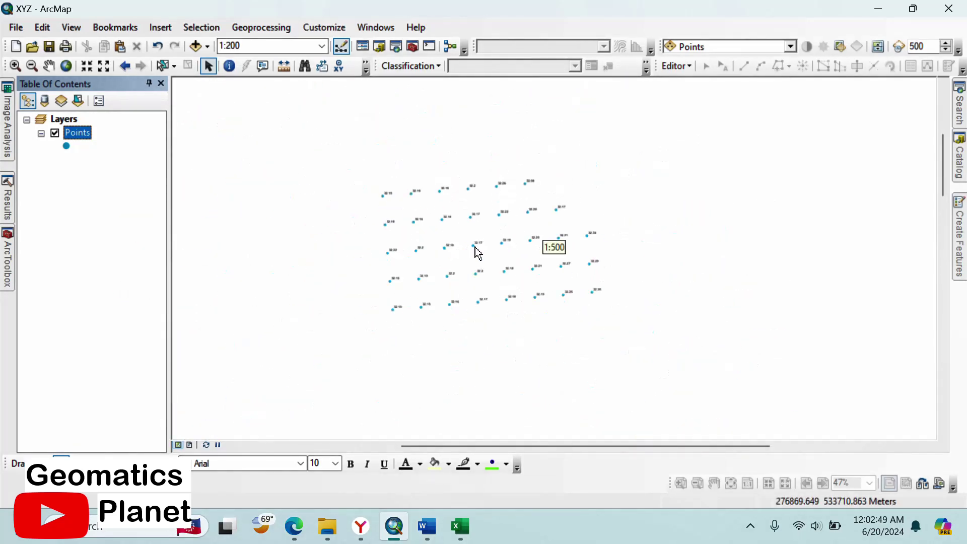
pyautogui.rightClick(83, 136)
pyautogui.click(151, 446)
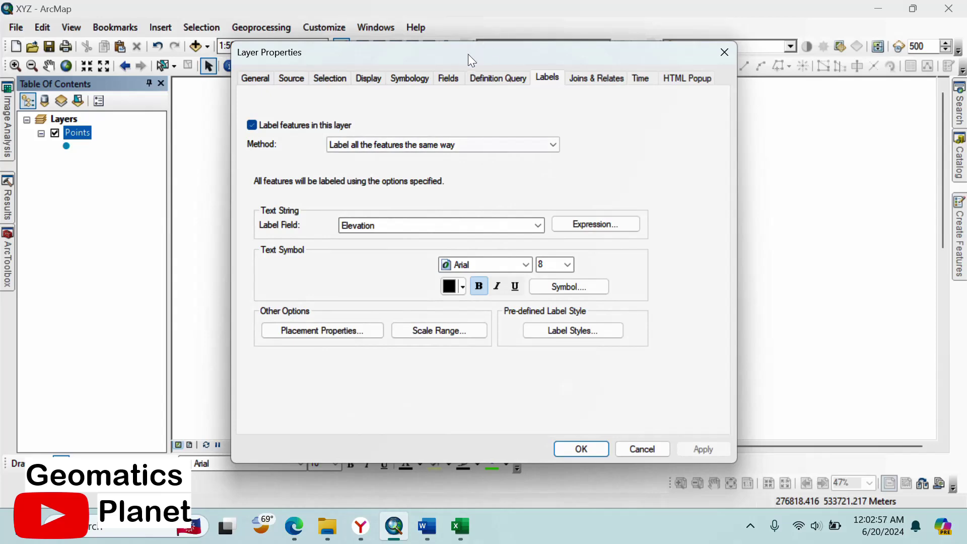
pyautogui.moveTo(468, 53); pyautogui.dragTo(728, 54)
pyautogui.click(571, 330)
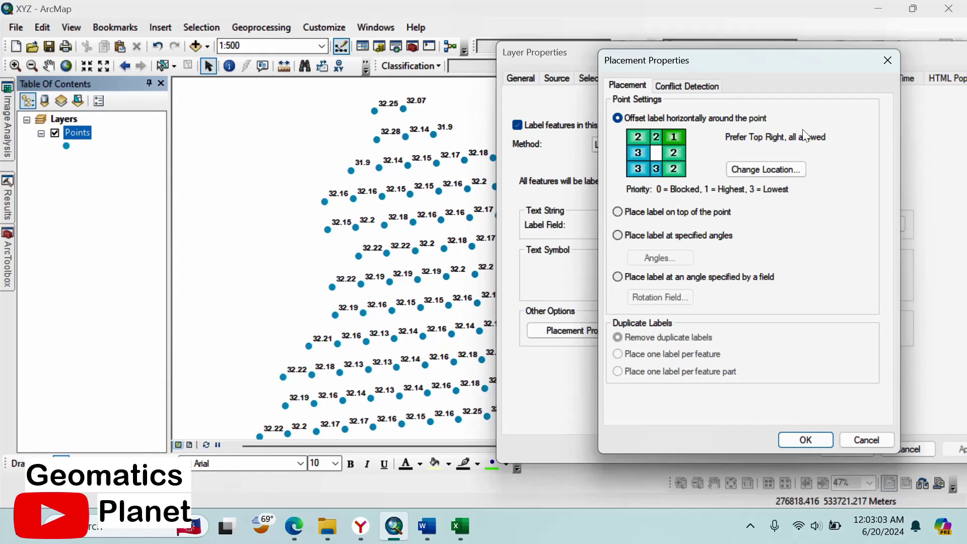
pyautogui.click(769, 167)
pyautogui.scroll(-3, 696, 285)
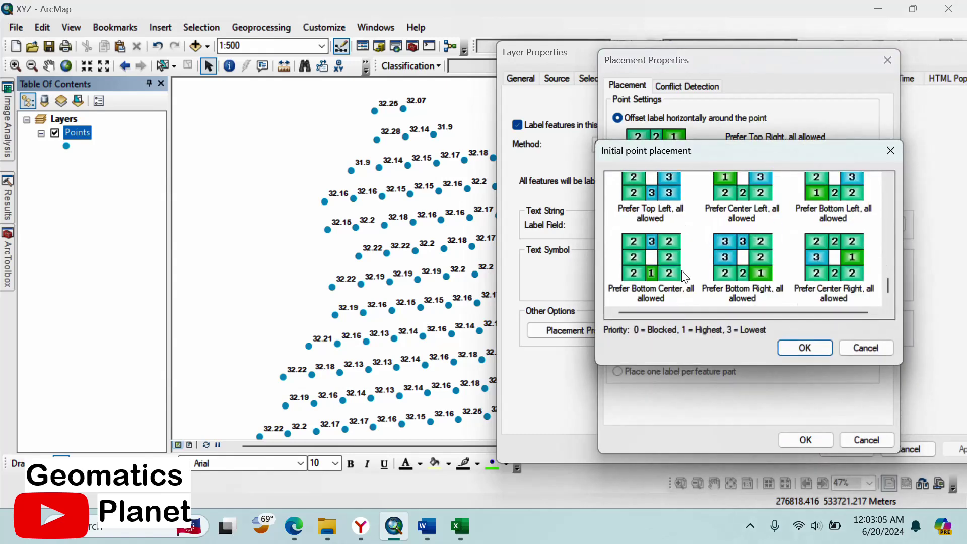
pyautogui.click(756, 243)
pyautogui.click(807, 348)
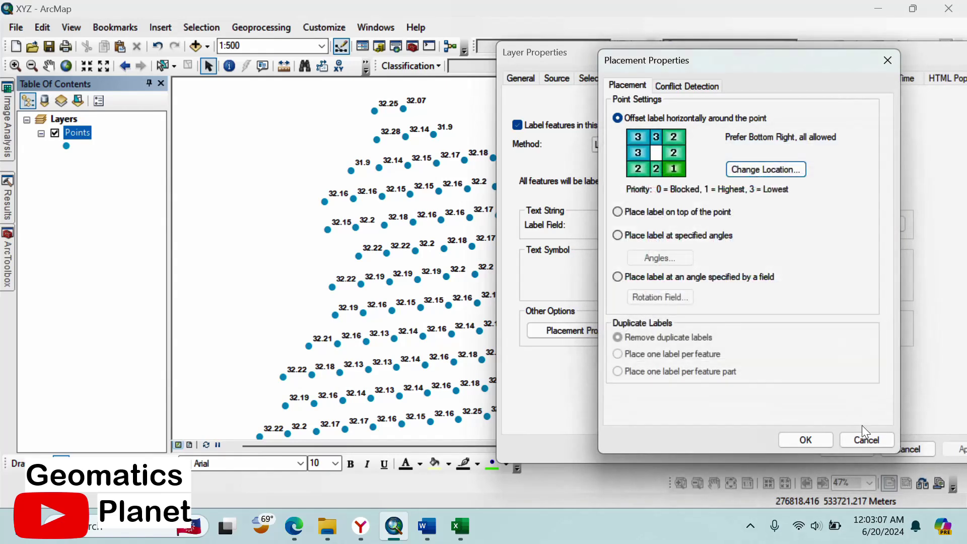
pyautogui.click(815, 436)
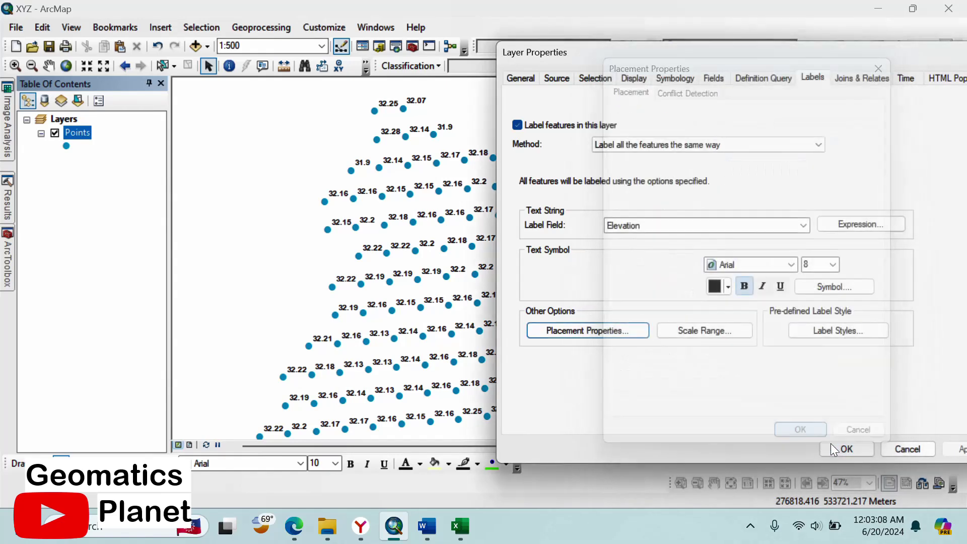
pyautogui.click(960, 448)
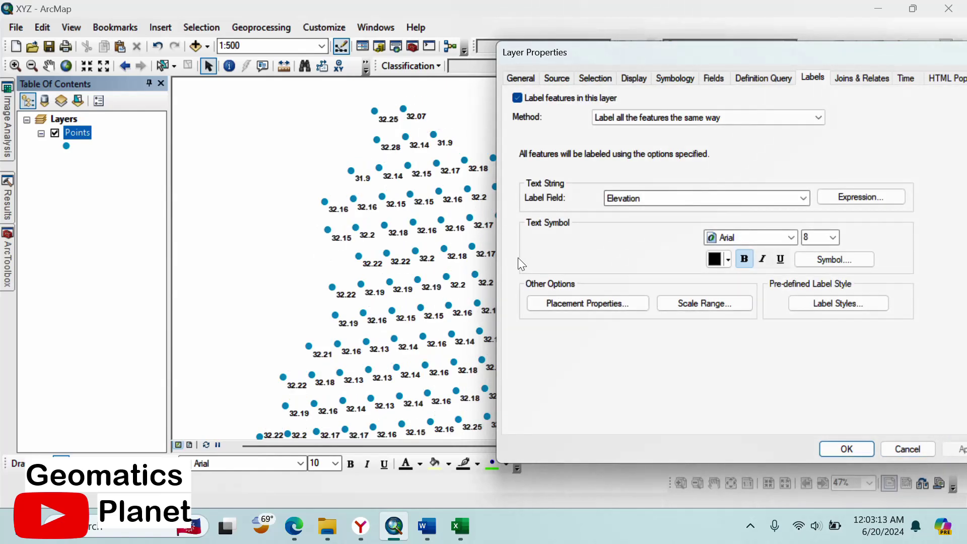
# Try placing the elevation labels on top of the points and apply the change to the map.
pyautogui.click(560, 305)
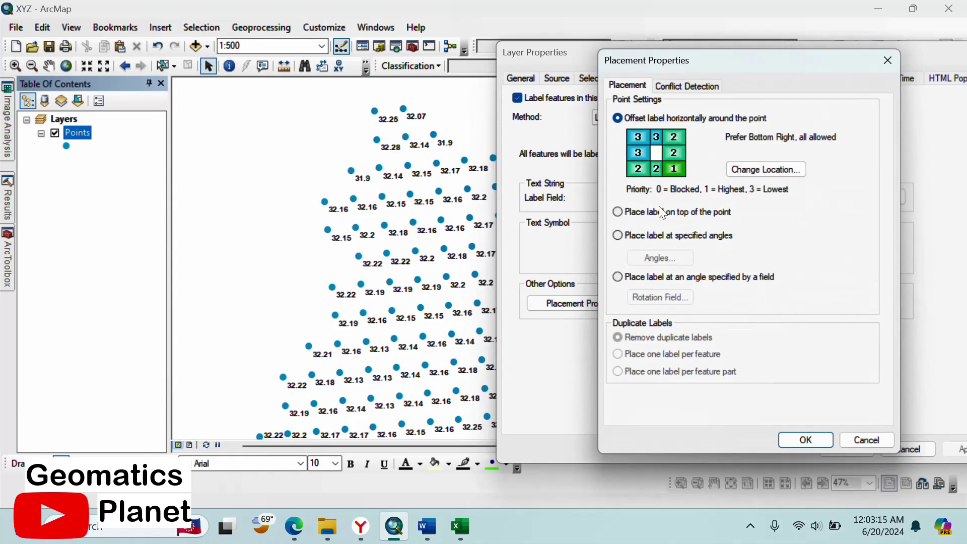
pyautogui.click(660, 212)
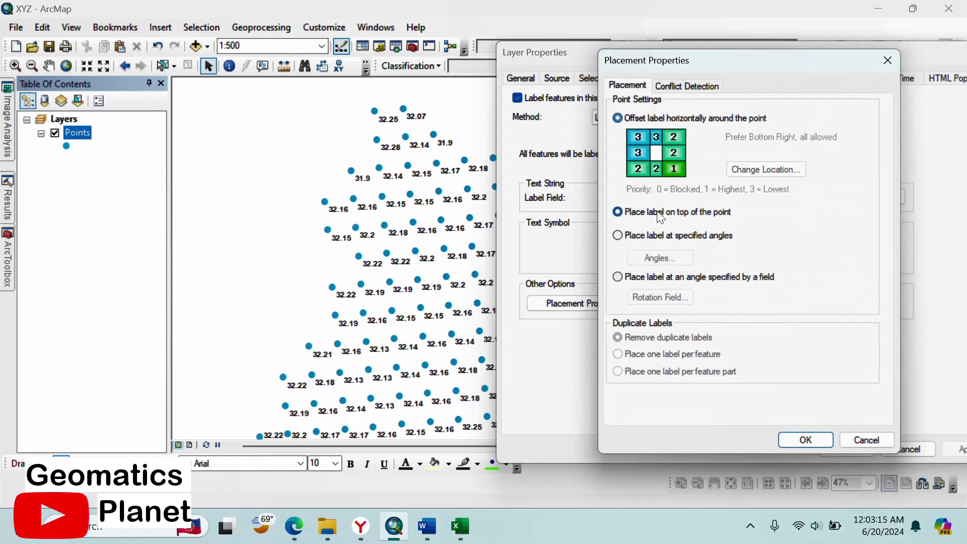
pyautogui.click(806, 440)
pyautogui.click(960, 448)
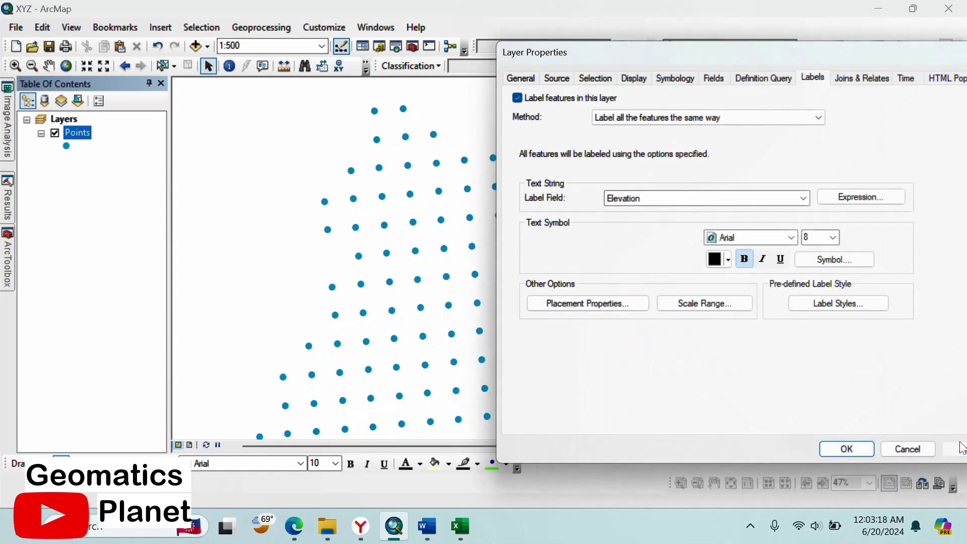
# Try placing the elevation labels at a specified angle of 45 degrees and apply the change.
pyautogui.click(579, 304)
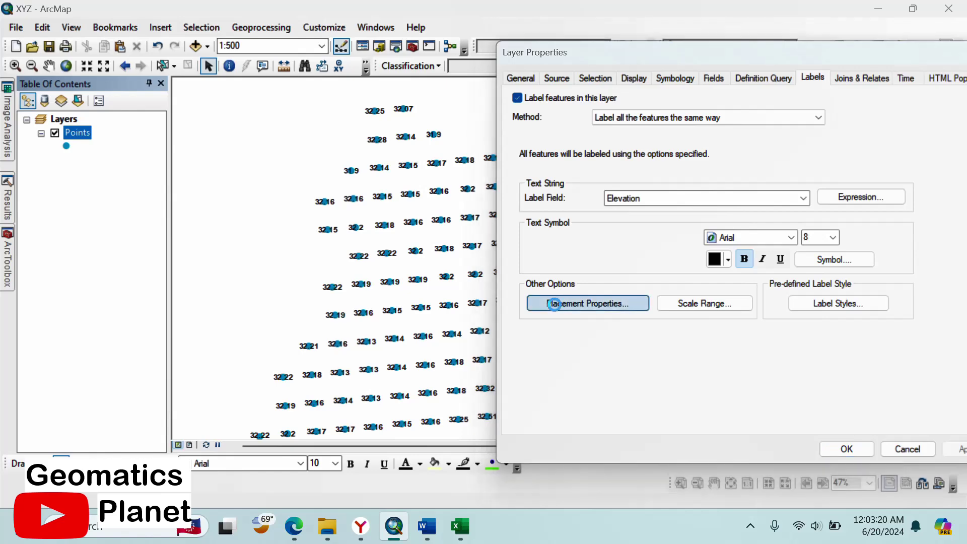
pyautogui.click(643, 237)
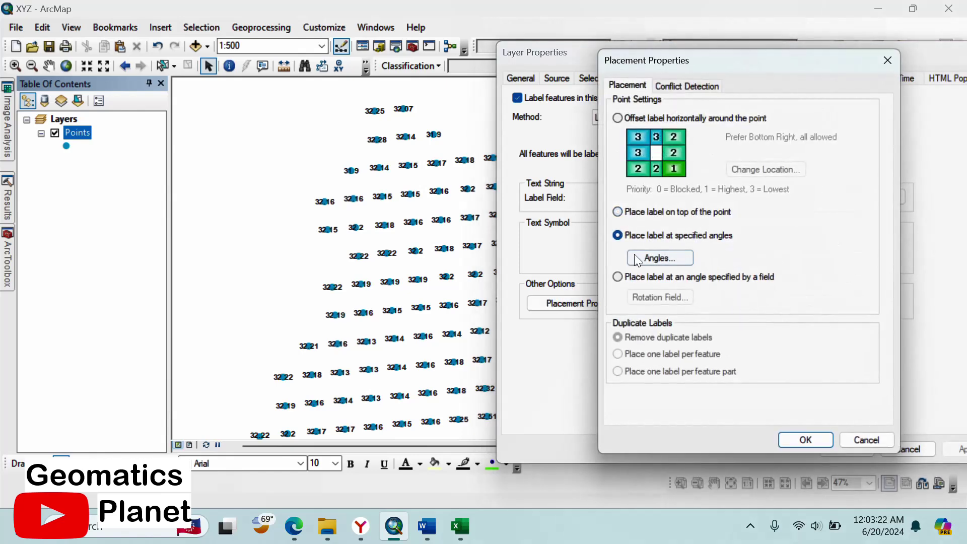
pyautogui.click(655, 258)
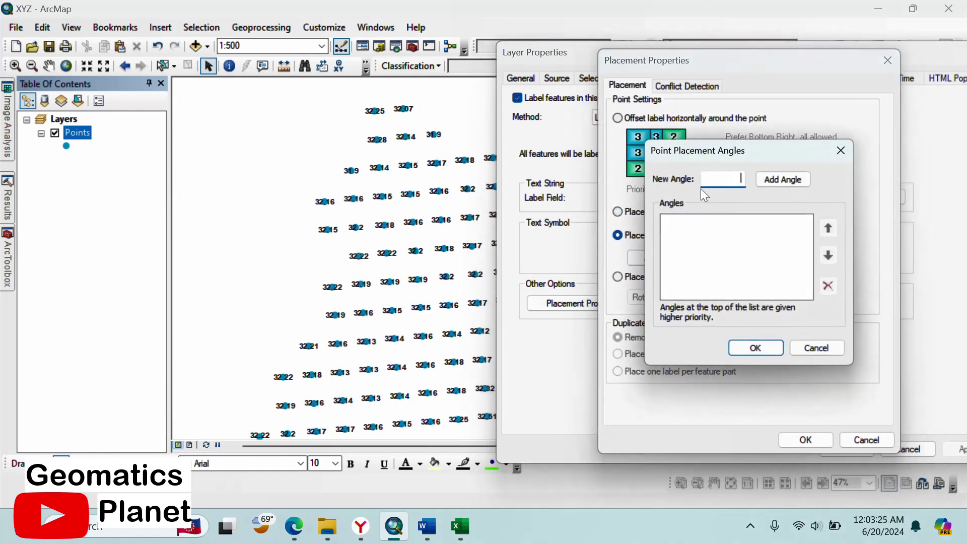
pyautogui.write('45')
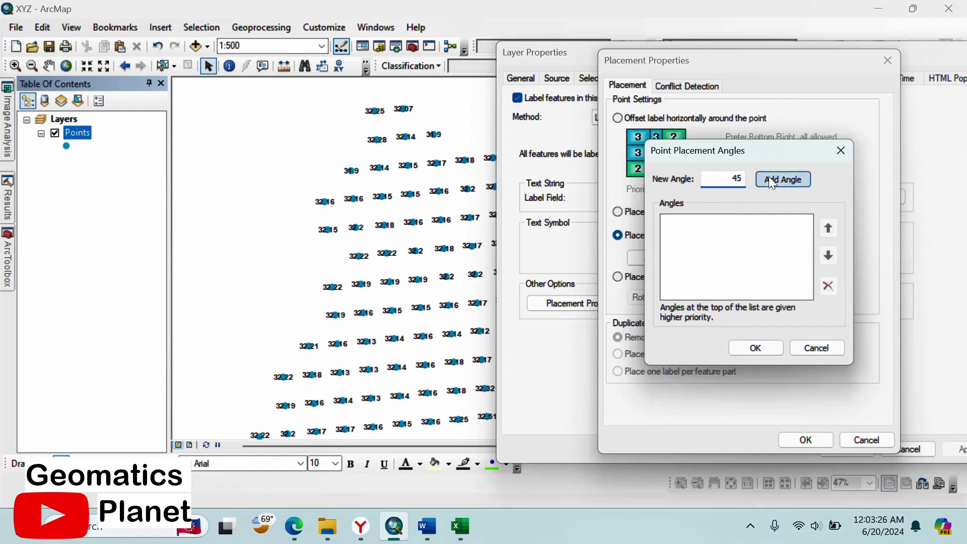
pyautogui.click(769, 177)
pyautogui.click(737, 346)
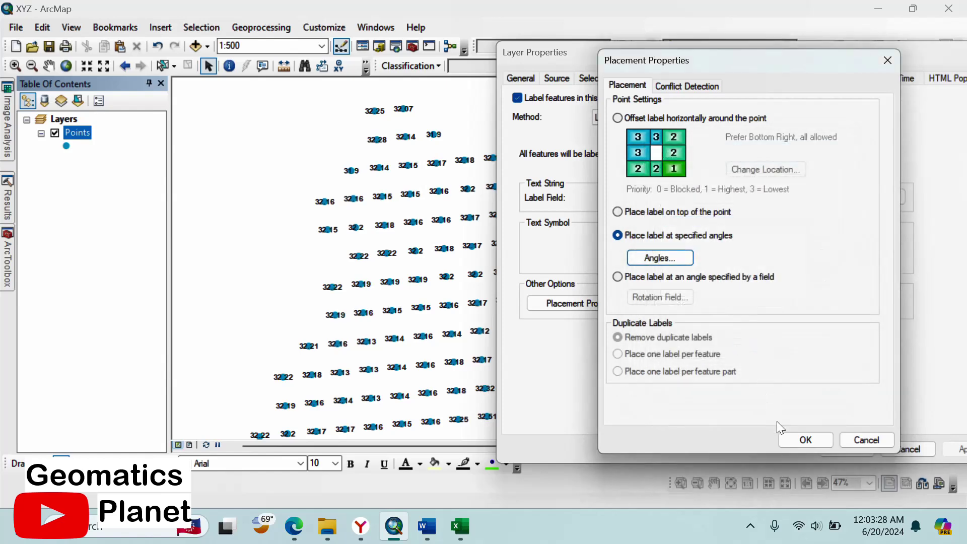
pyautogui.click(806, 440)
pyautogui.click(960, 448)
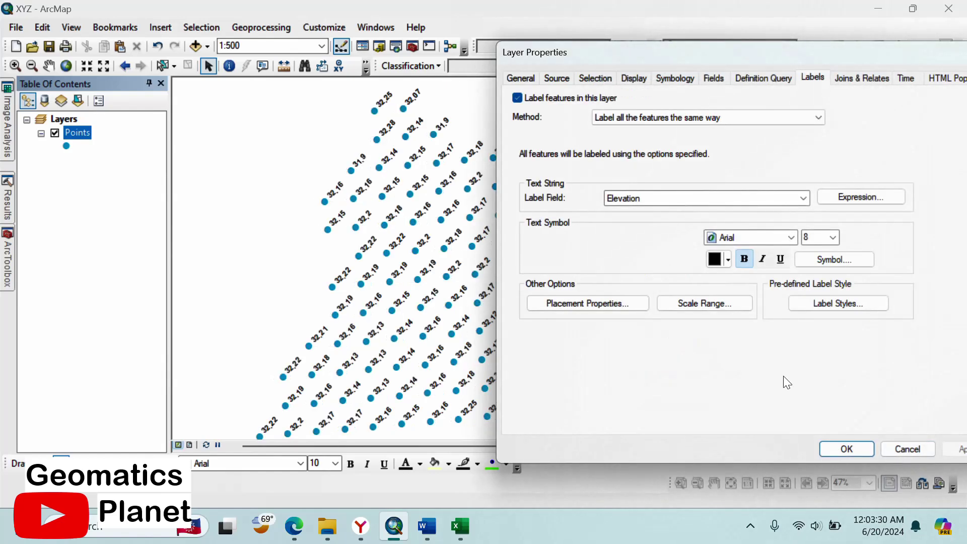
# Try rotating the labels by the Elevation field with Arithmetic rotation, placing them perpendicular to the angle.
pyautogui.click(557, 302)
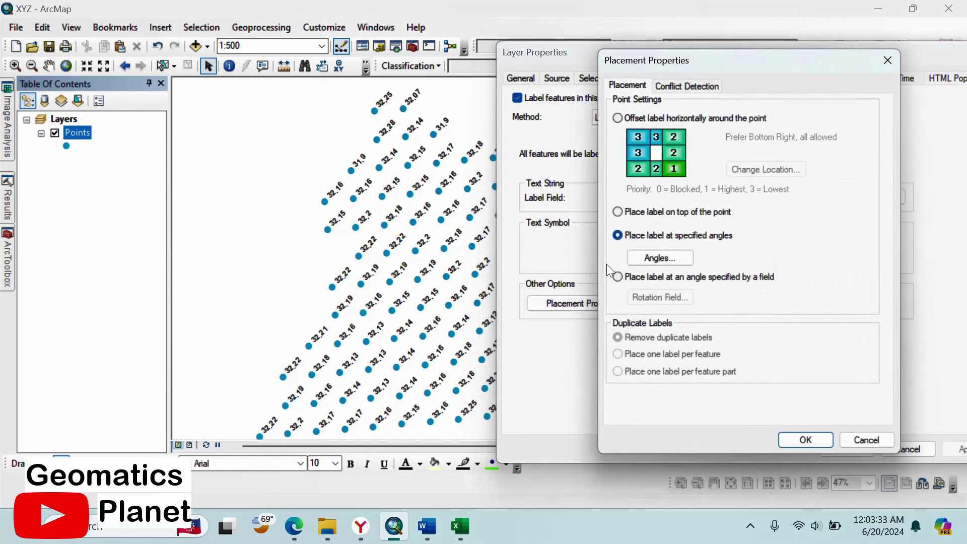
pyautogui.click(634, 279)
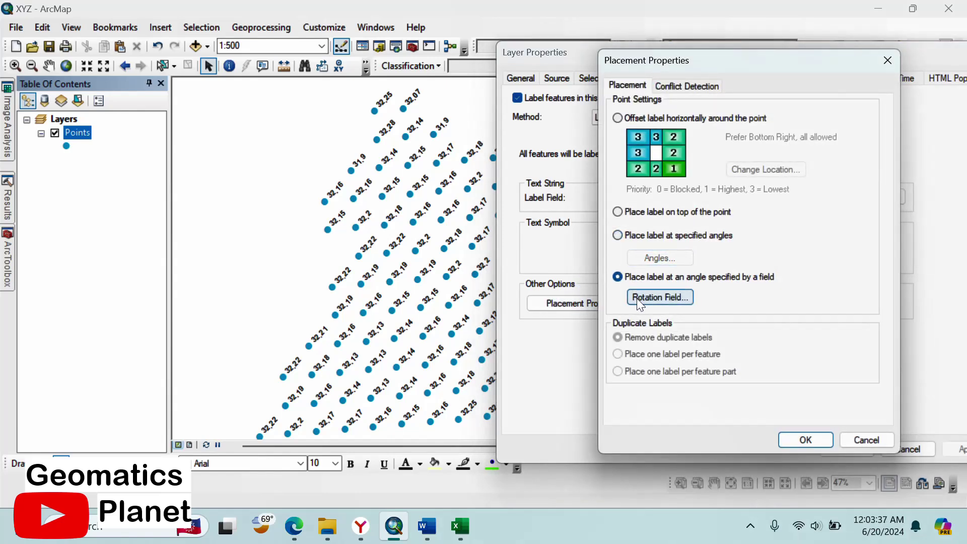
pyautogui.click(637, 298)
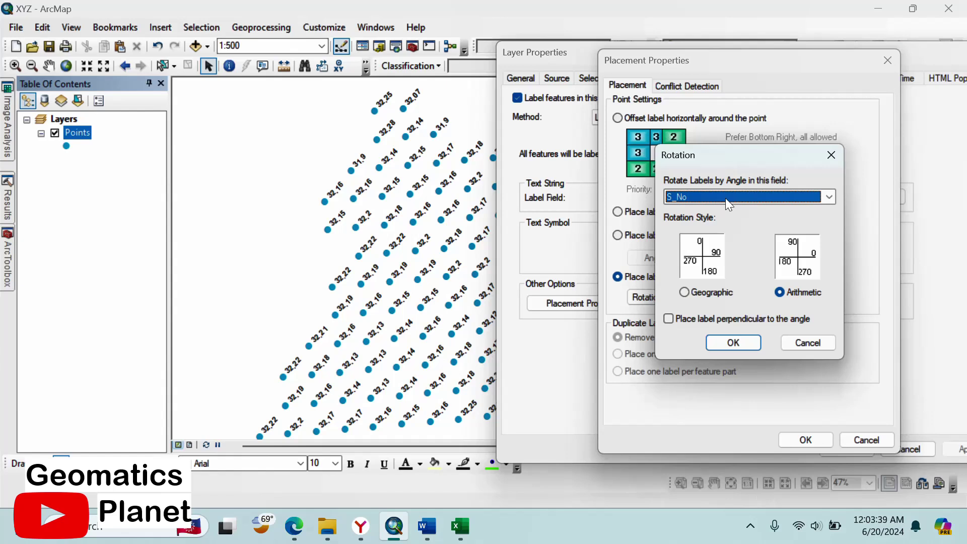
pyautogui.click(820, 197)
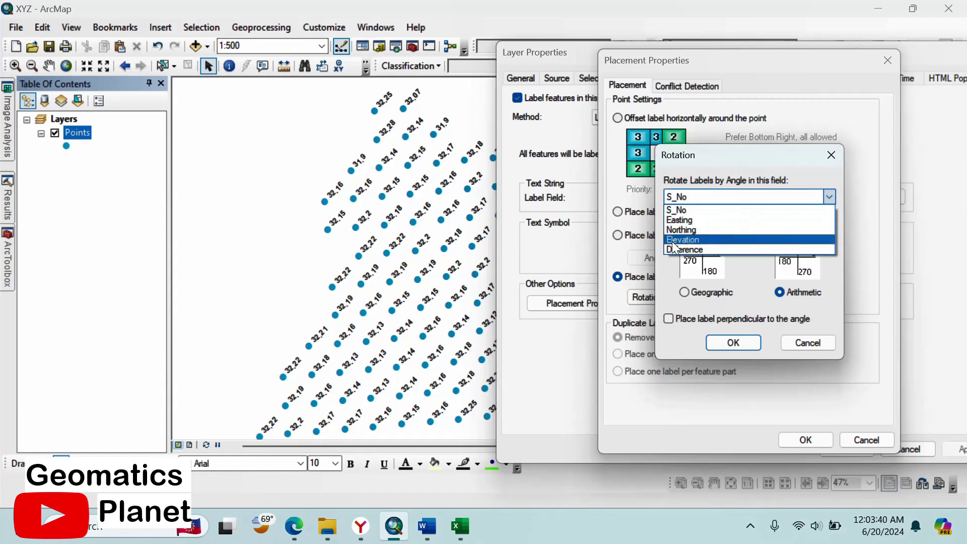
pyautogui.click(693, 243)
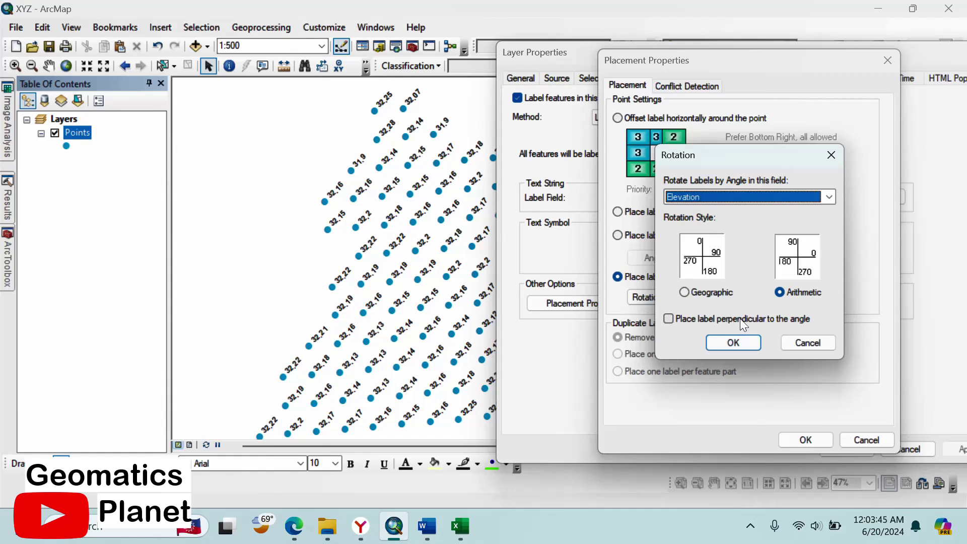
pyautogui.click(766, 317)
pyautogui.click(736, 339)
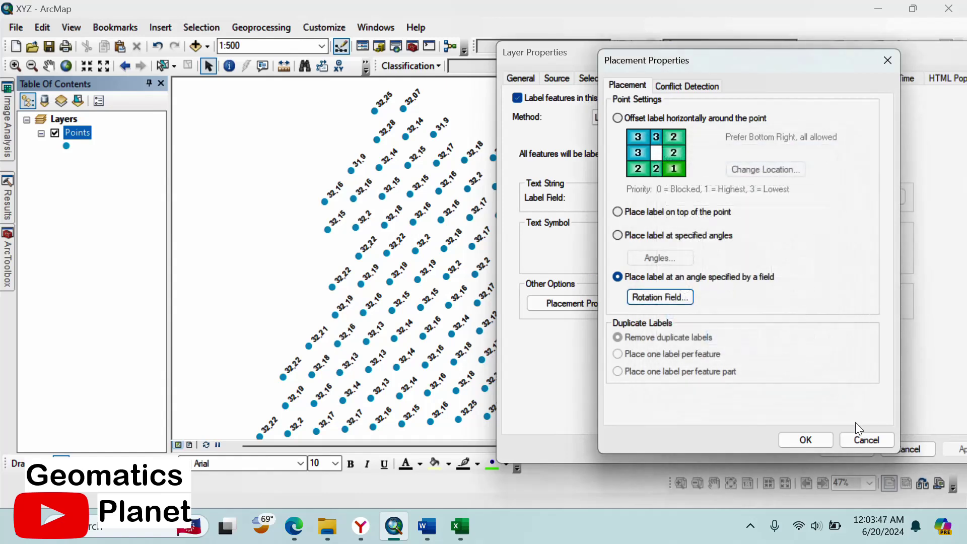
pyautogui.click(808, 440)
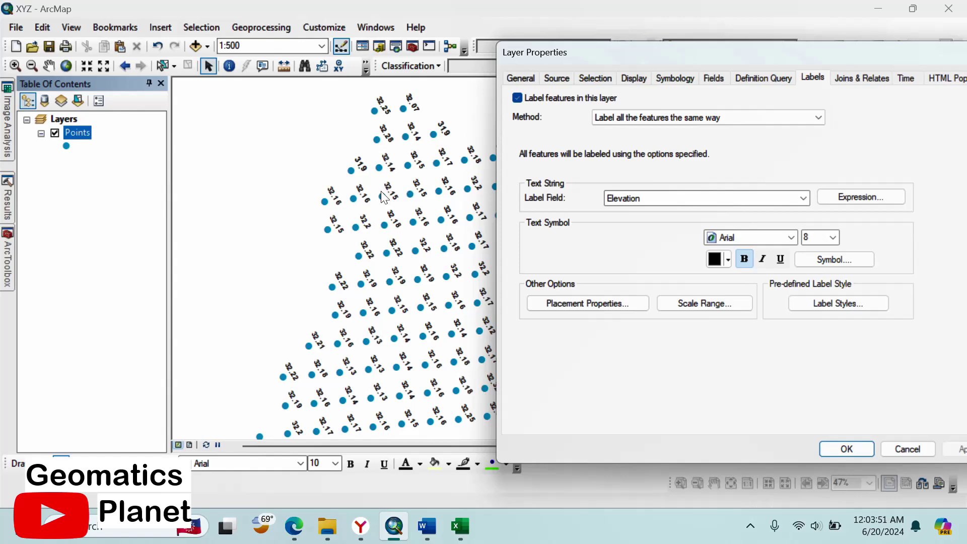
# Apply the horizontal offset placement around the point to the labels again, then turn off labeling for the Points layer.
pyautogui.click(605, 303)
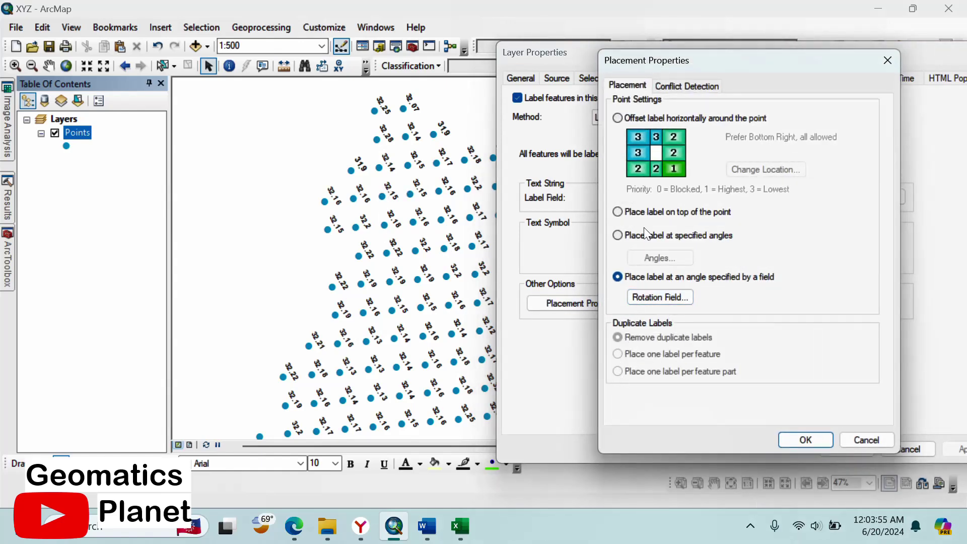
pyautogui.click(644, 121)
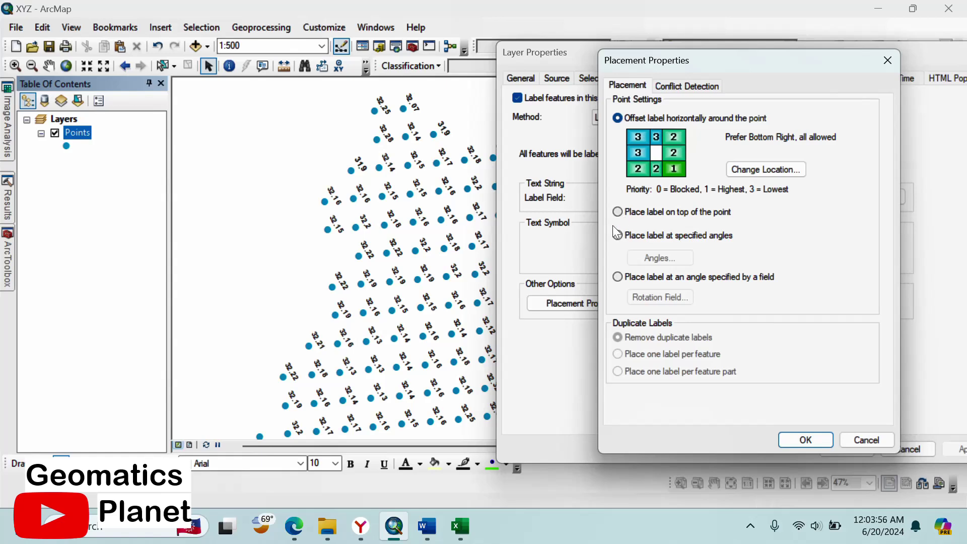
pyautogui.click(806, 440)
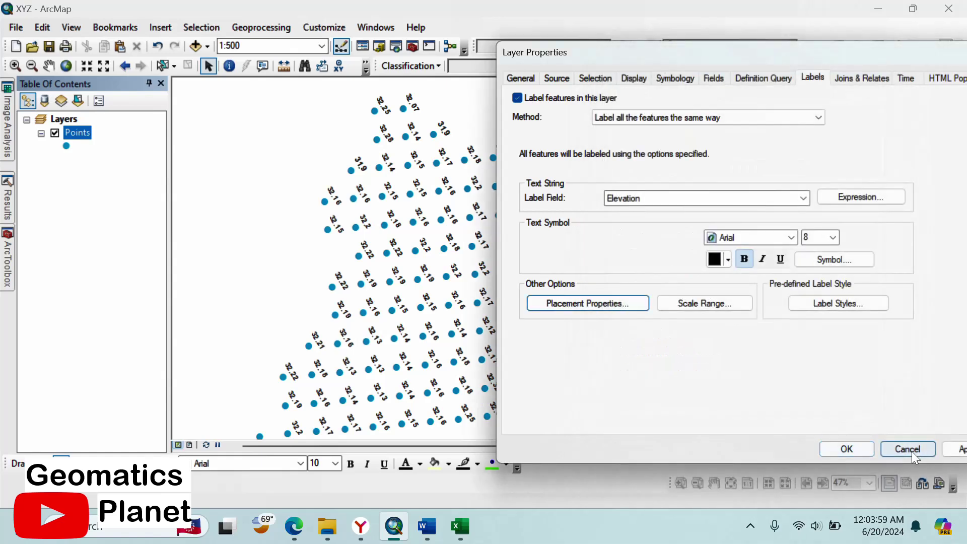
pyautogui.click(962, 449)
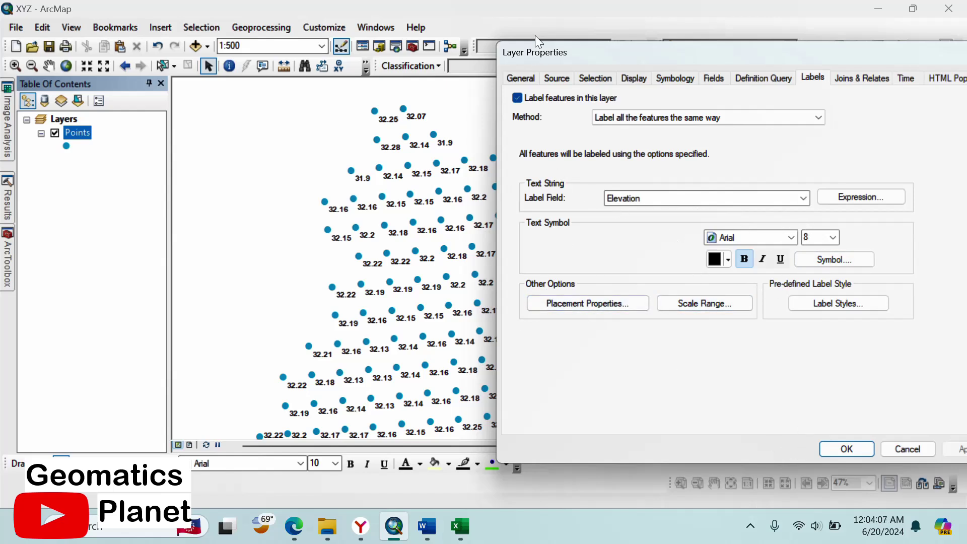
pyautogui.click(518, 97)
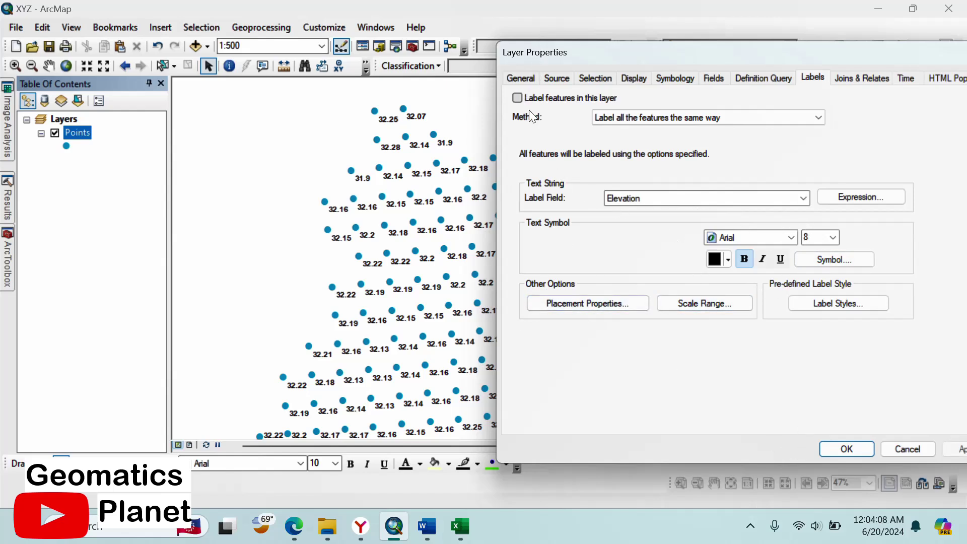
pyautogui.click(849, 449)
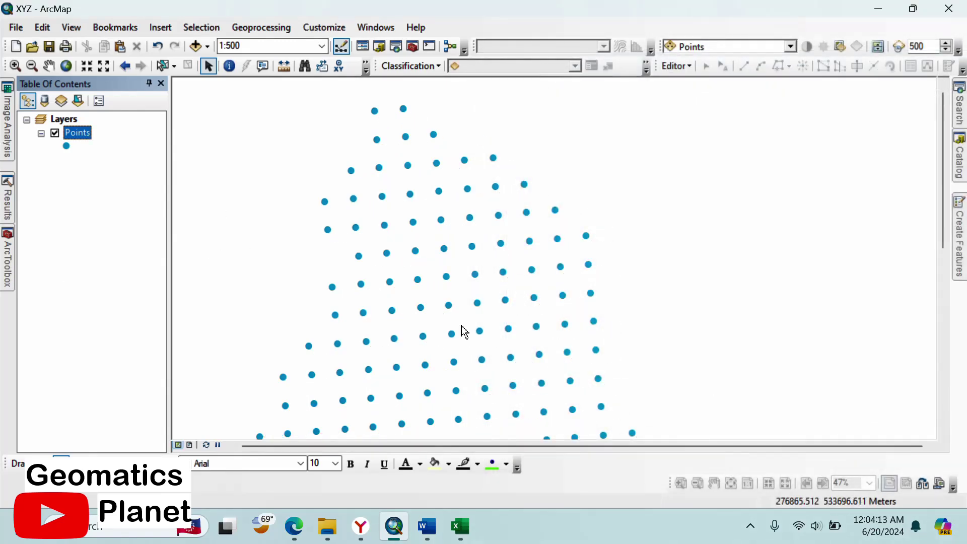
# Open the Create TIN tool from the TIN toolset under 3D Analyst Data Management.
pyautogui.click(8, 255)
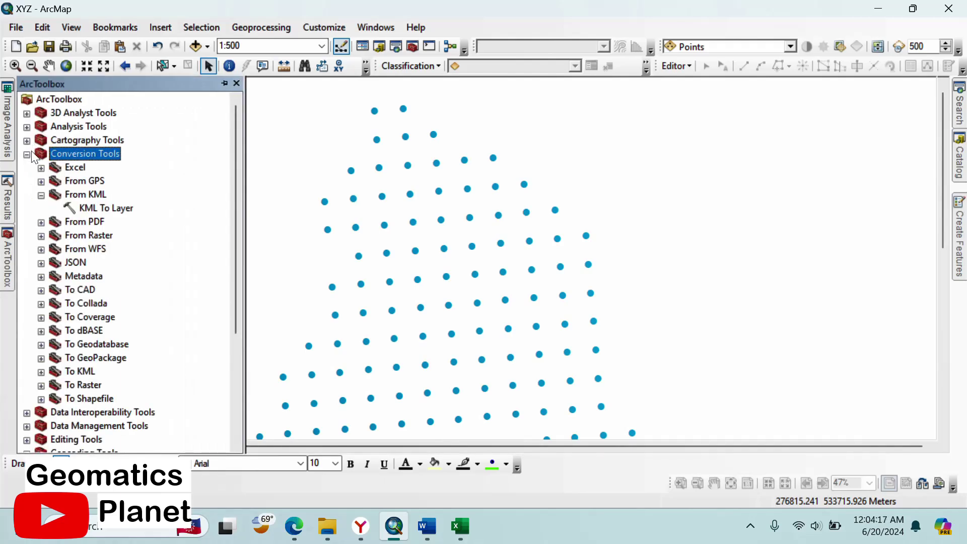
pyautogui.click(27, 154)
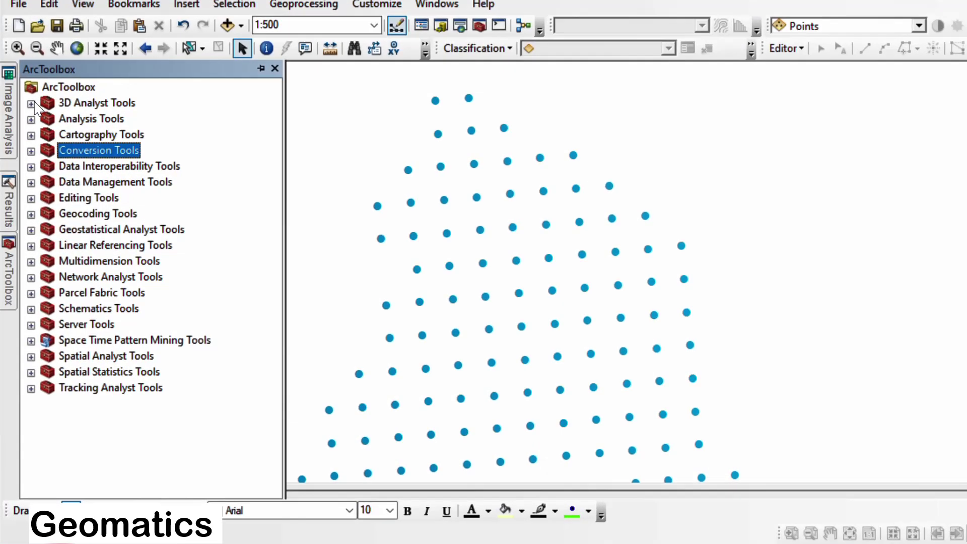
pyautogui.click(27, 113)
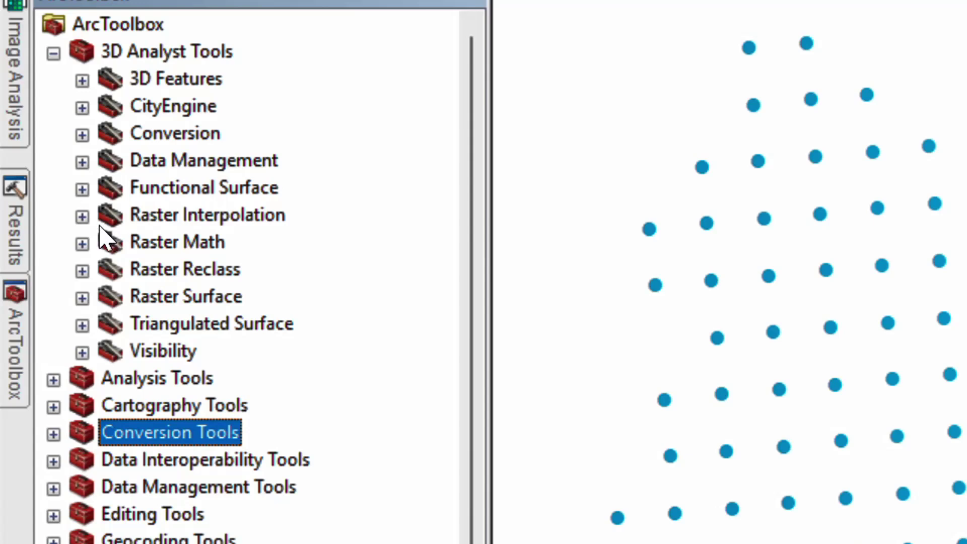
pyautogui.click(82, 162)
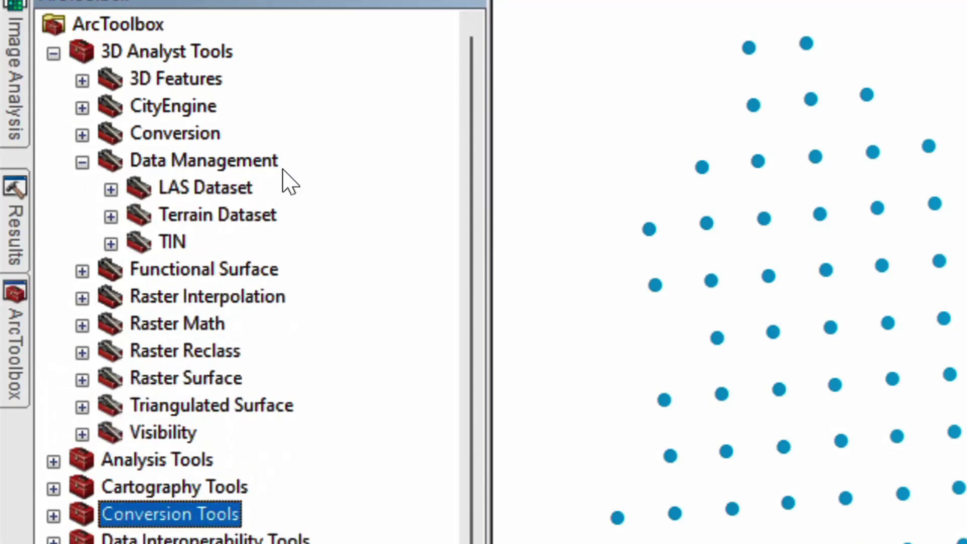
pyautogui.click(112, 245)
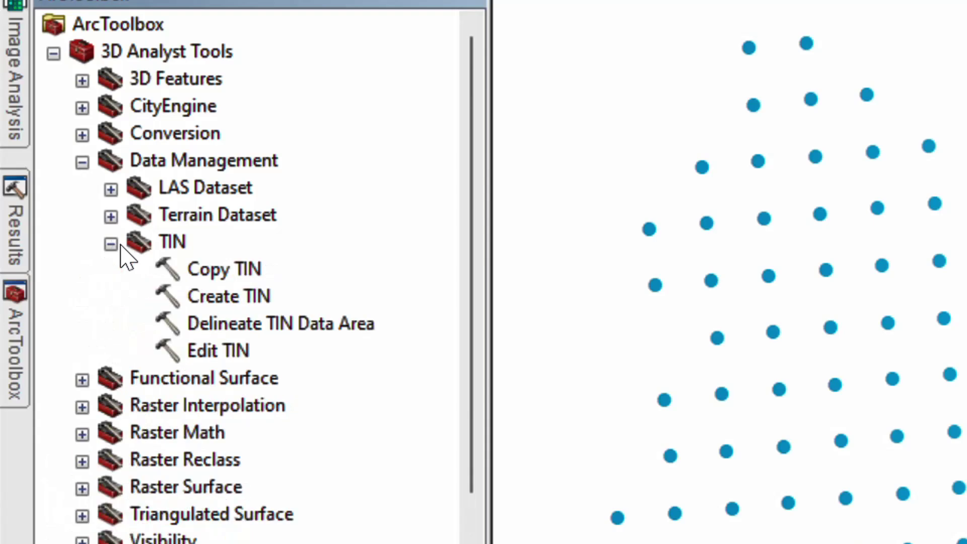
pyautogui.doubleClick(218, 302)
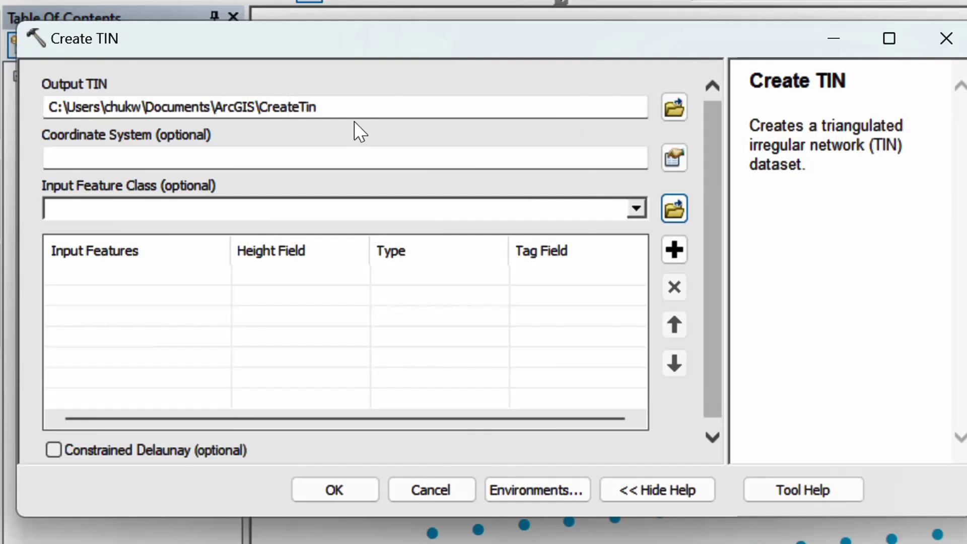
# Create a folder named TIN in the home folder and set the output TIN dataset inside it, named TIN.
pyautogui.click(676, 108)
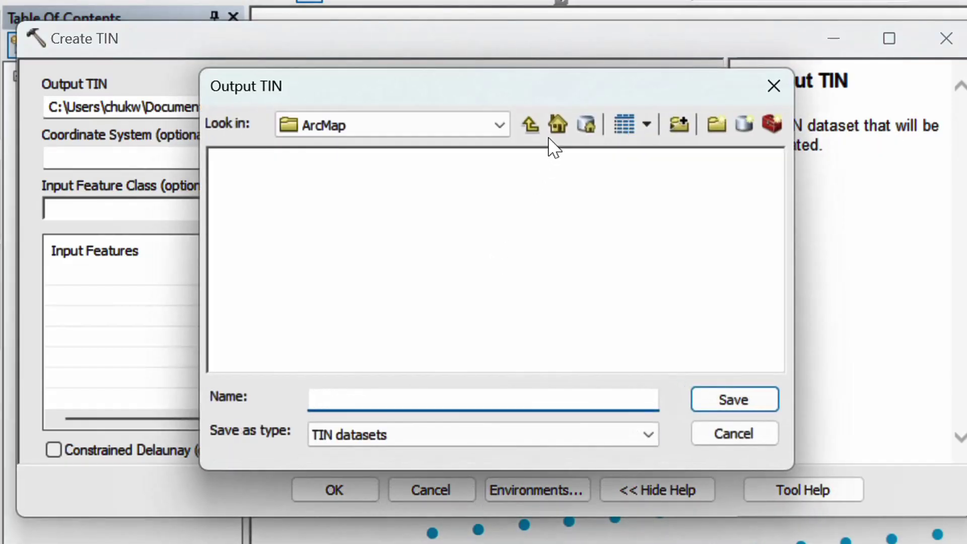
pyautogui.click(558, 124)
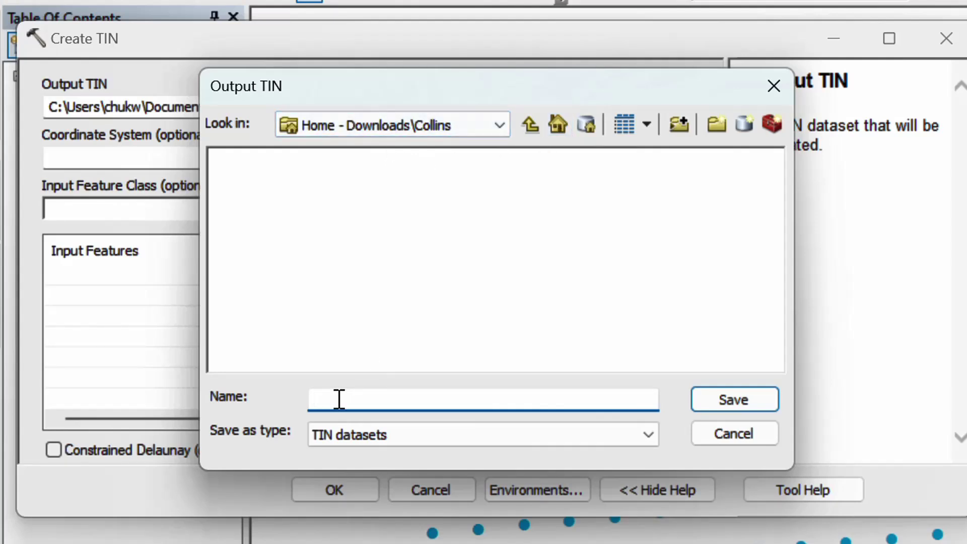
pyautogui.click(716, 125)
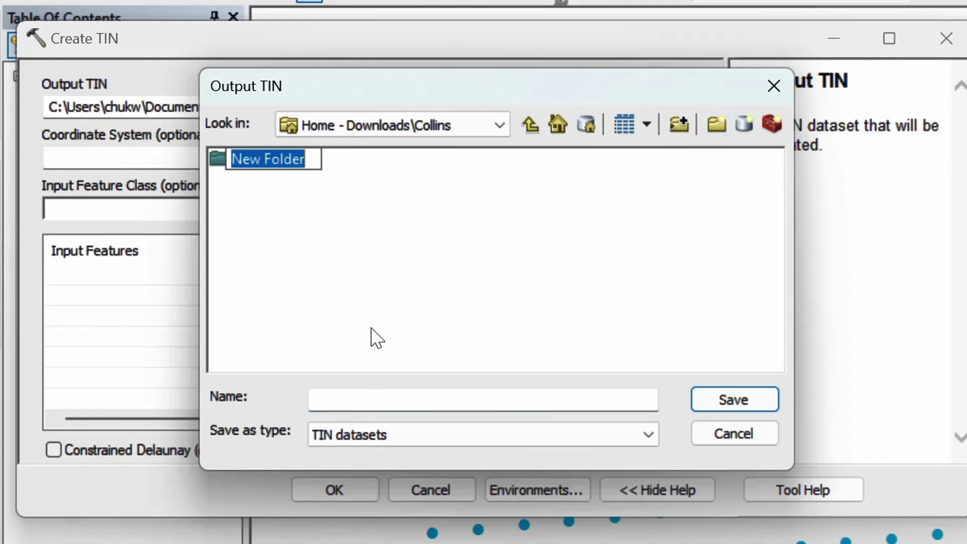
pyautogui.write('TIN')
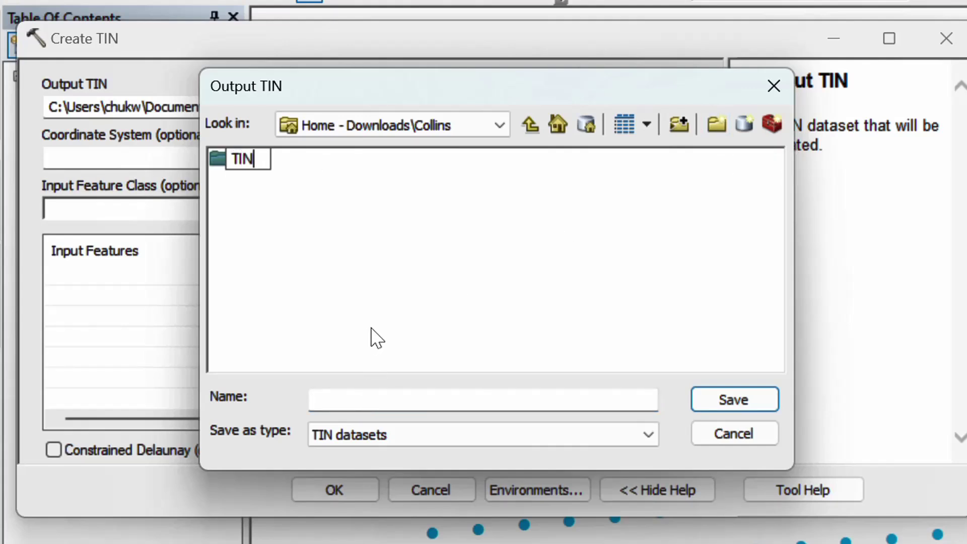
pyautogui.press('Return')
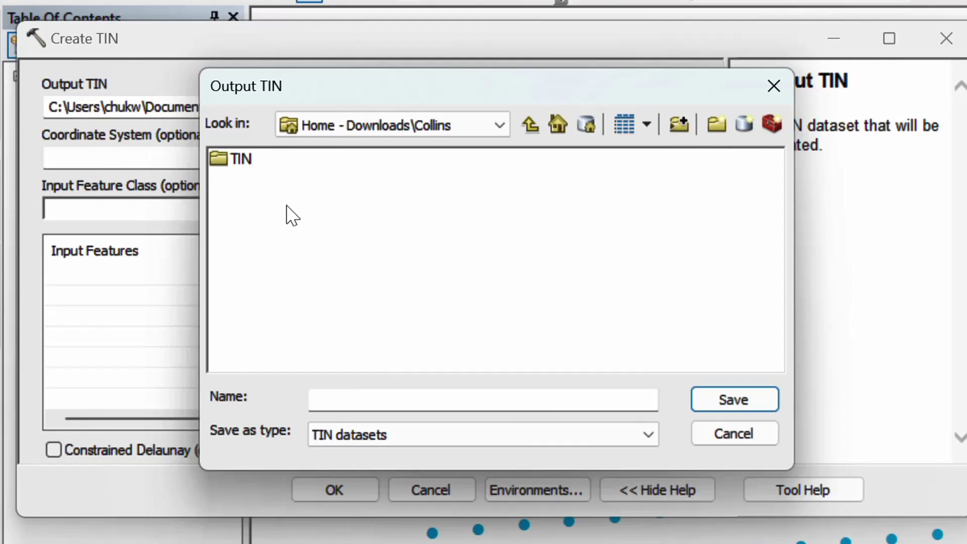
pyautogui.doubleClick(231, 169)
pyautogui.click(356, 391)
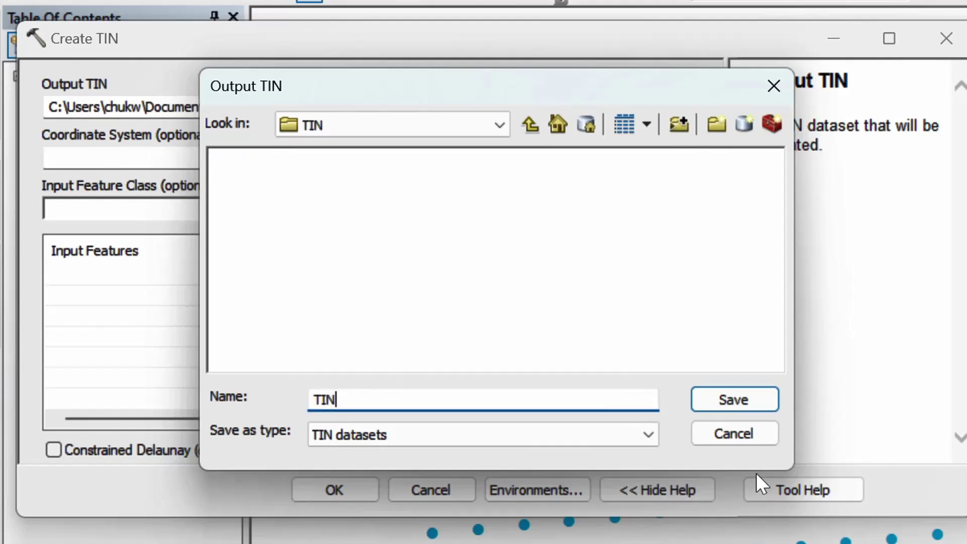
pyautogui.click(752, 398)
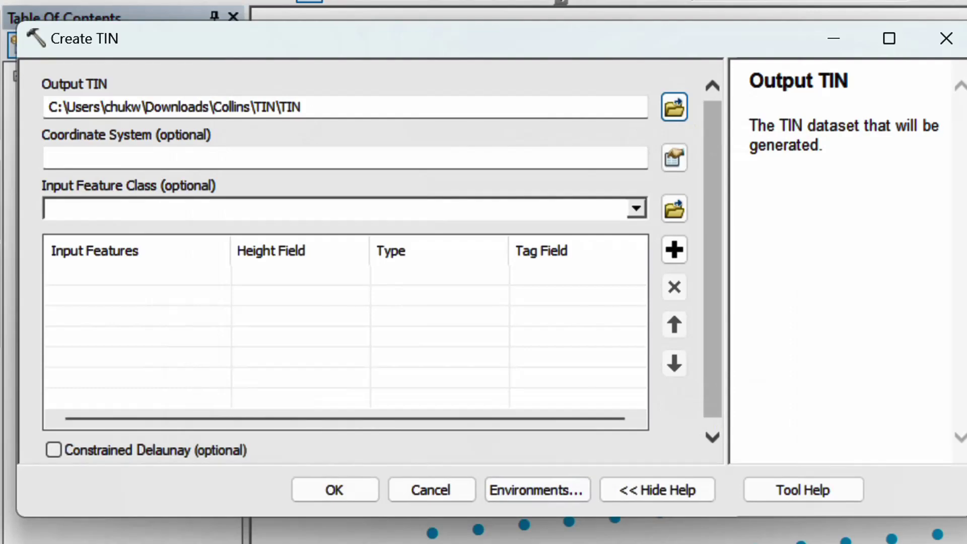
# Switch to File Explorer to check the new TIN folder among the project files, and return to the Create TIN dialog.
pyautogui.press('super')
pyautogui.click(297, 523)
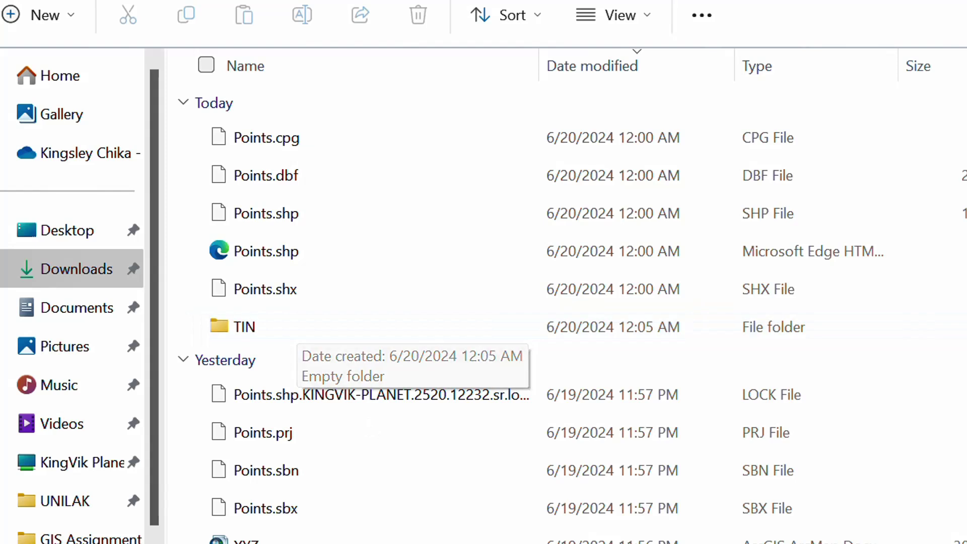
pyautogui.moveTo(711, 543)
pyautogui.moveTo(606, 543)
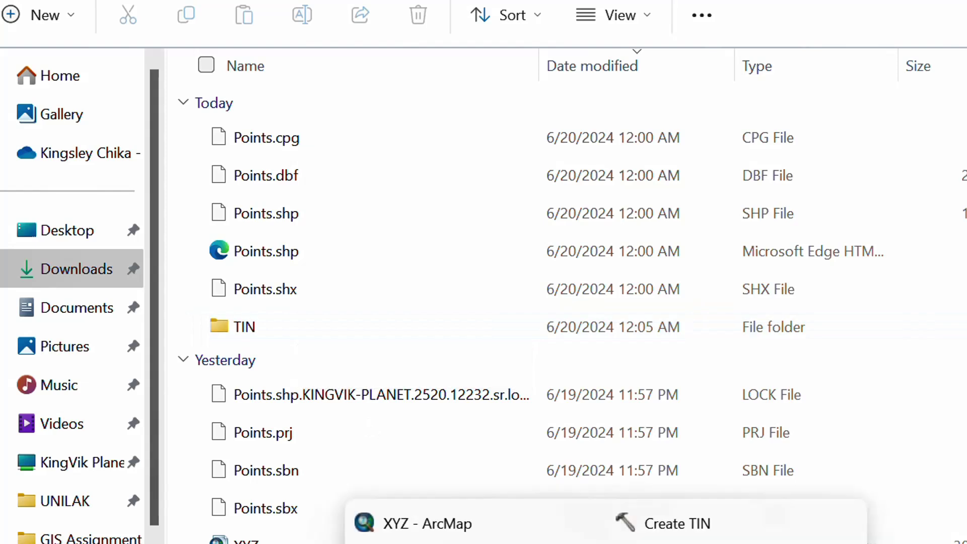
pyautogui.click(678, 524)
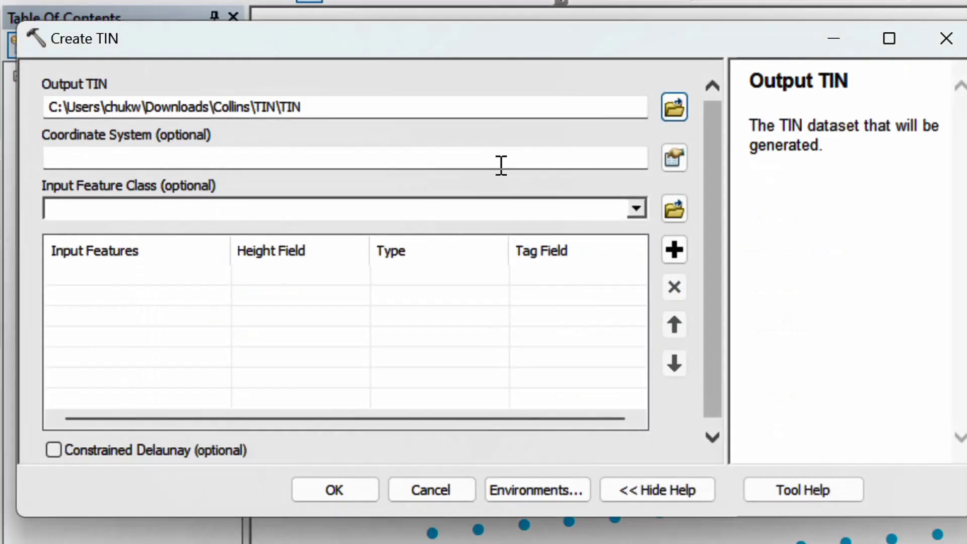
# Set the output TIN's coordinate system to the map layers' WGS_1984_UTM_Zone_32N.
pyautogui.click(638, 164)
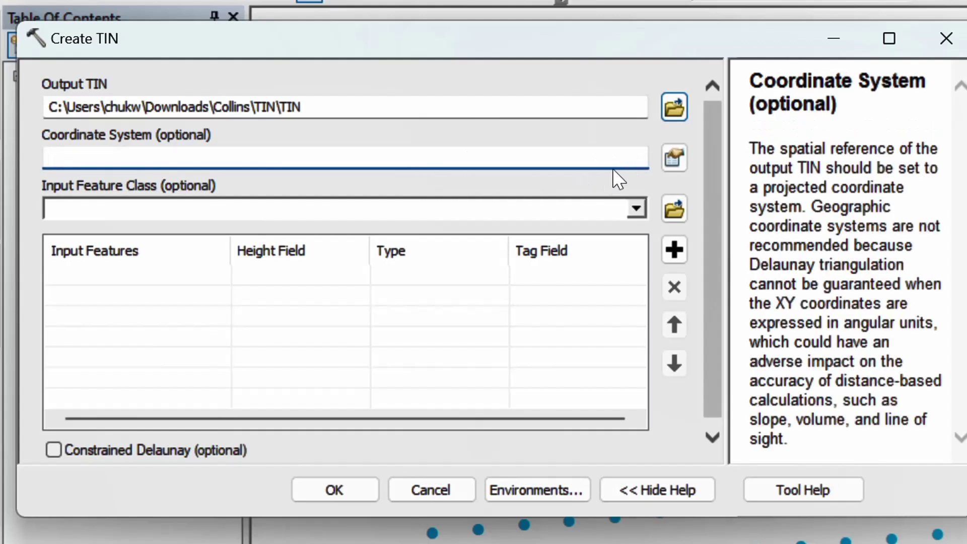
pyautogui.click(674, 157)
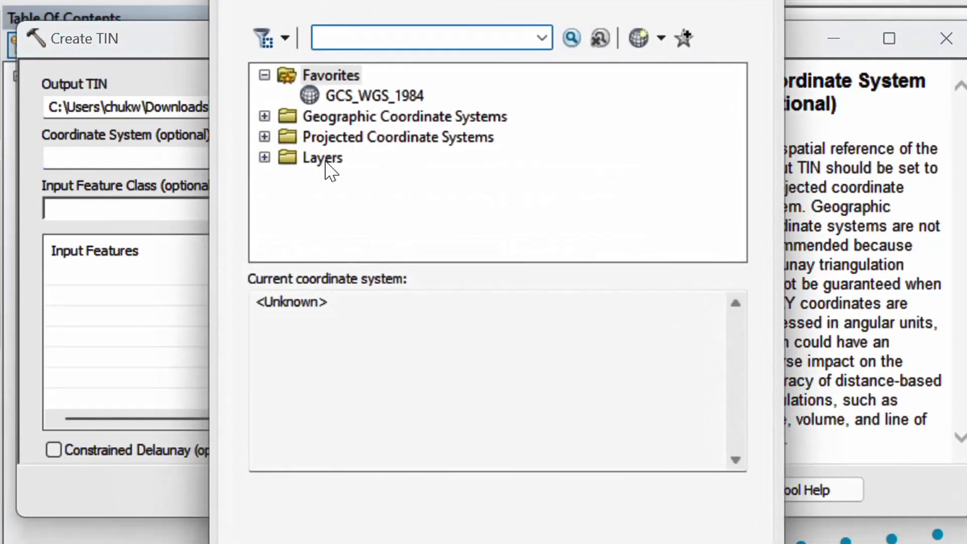
pyautogui.click(265, 158)
pyautogui.click(451, 186)
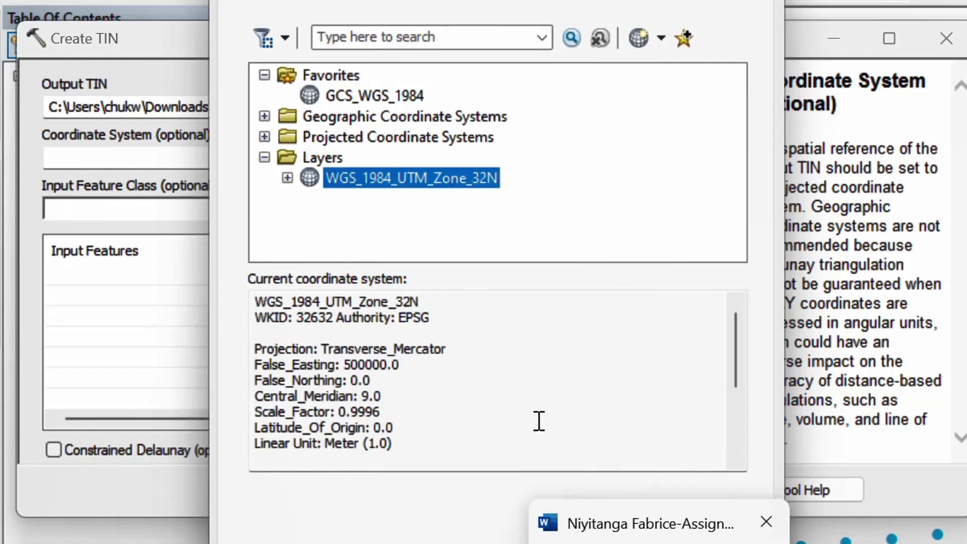
pyautogui.press('Return')
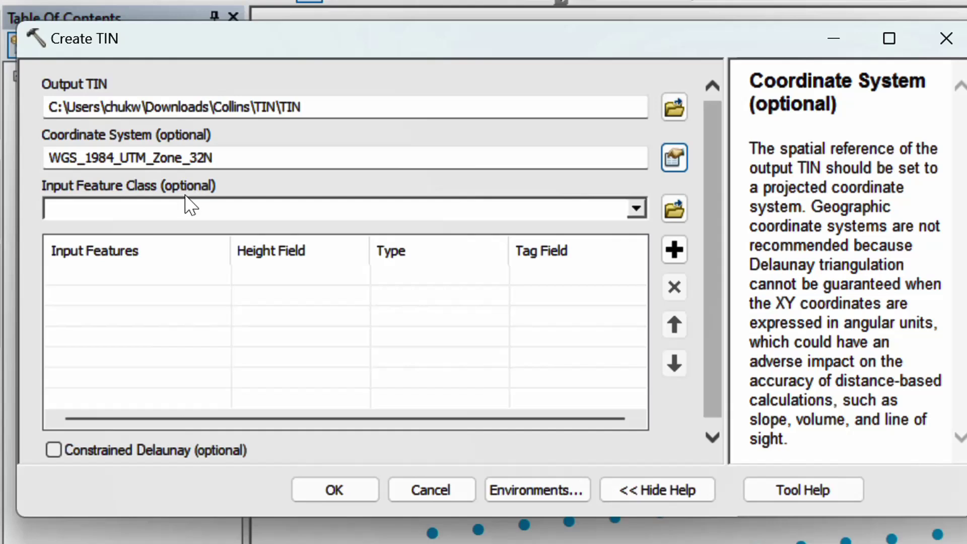
# Add the Points layer as the input feature class and set its height field to Elevation.
pyautogui.click(636, 208)
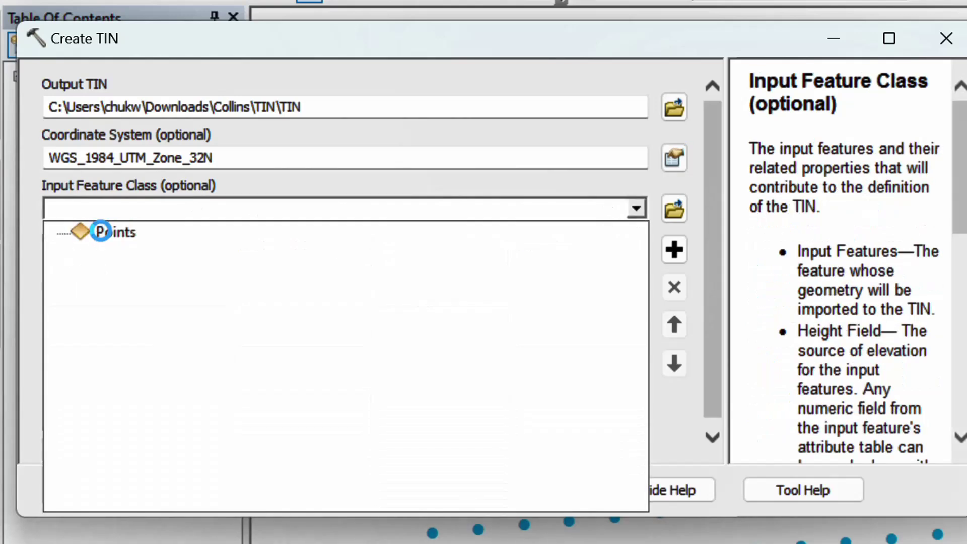
pyautogui.click(103, 230)
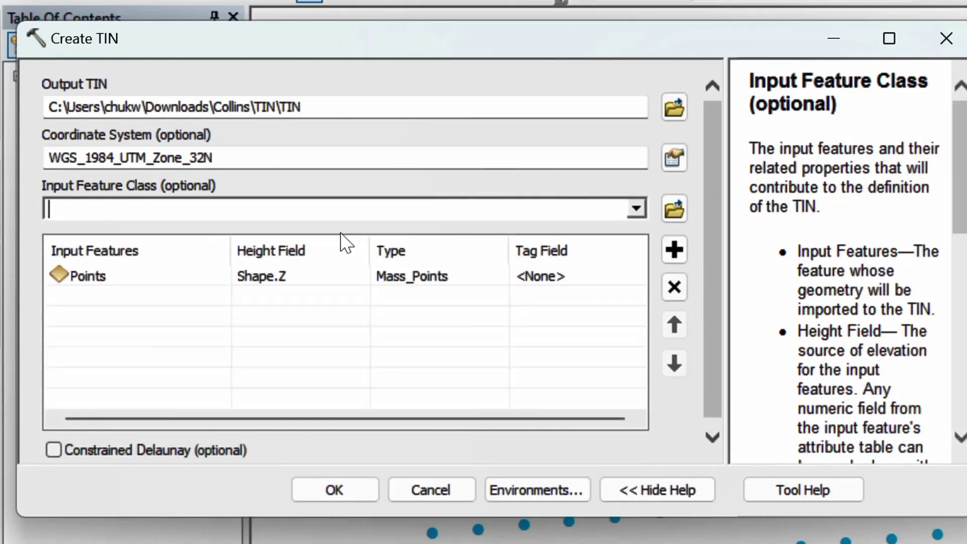
pyautogui.click(354, 276)
pyautogui.click(357, 279)
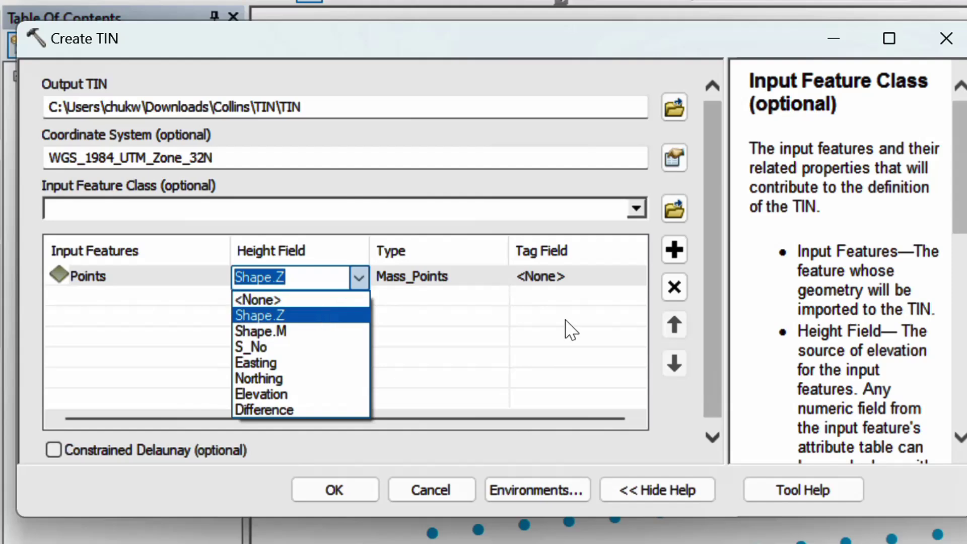
pyautogui.scroll(-10, 875, 313)
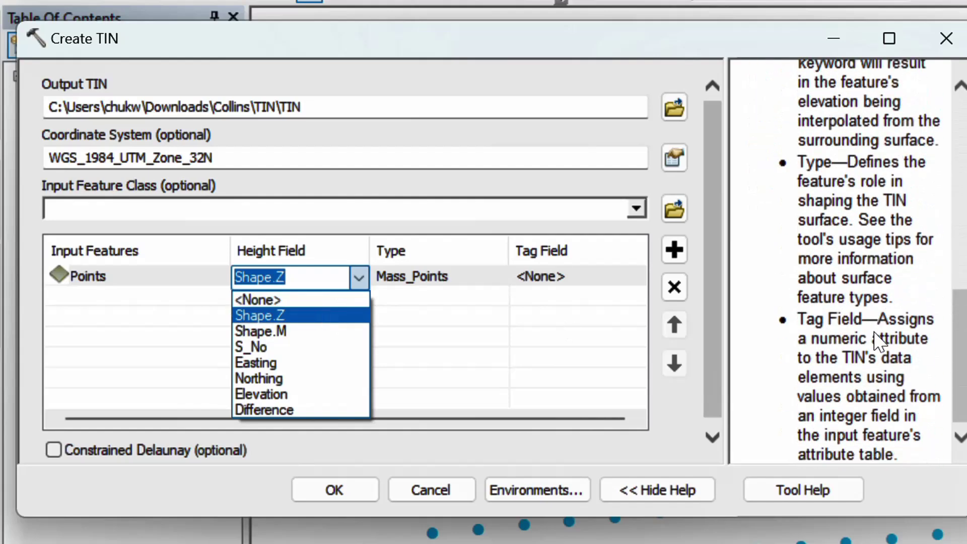
pyautogui.click(282, 395)
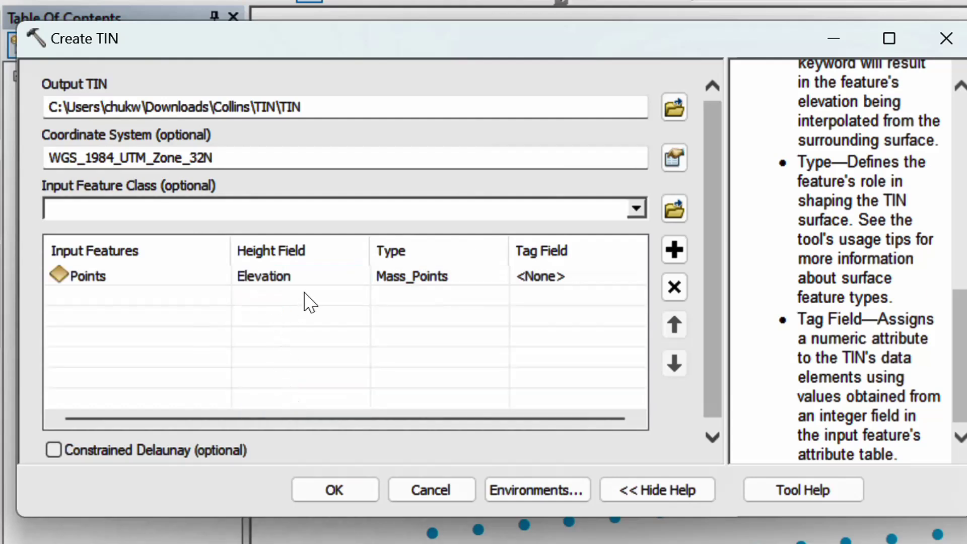
# Review the available type and tag field options for the Points input, keeping Mass_Points and <None>.
pyautogui.click(429, 288)
pyautogui.click(436, 281)
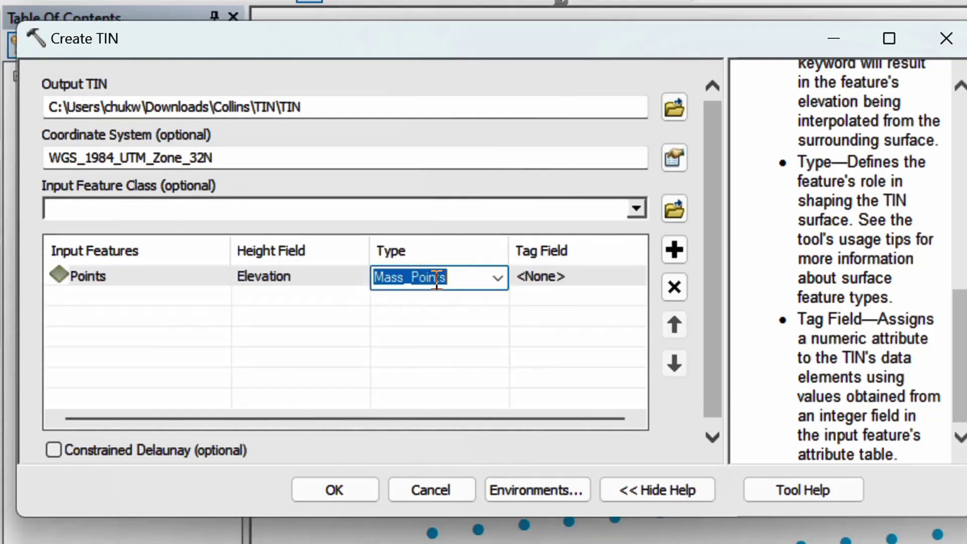
pyautogui.click(498, 277)
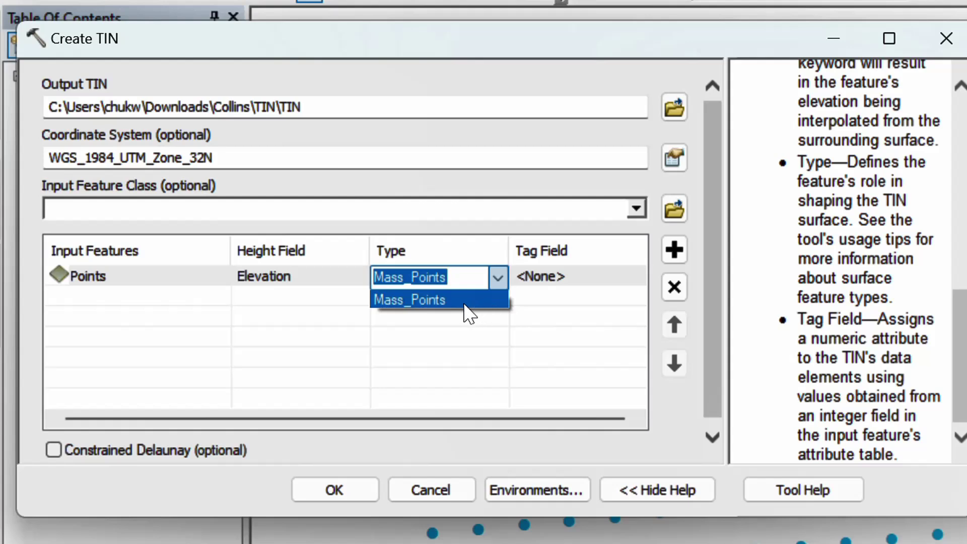
pyautogui.click(648, 276)
pyautogui.click(630, 284)
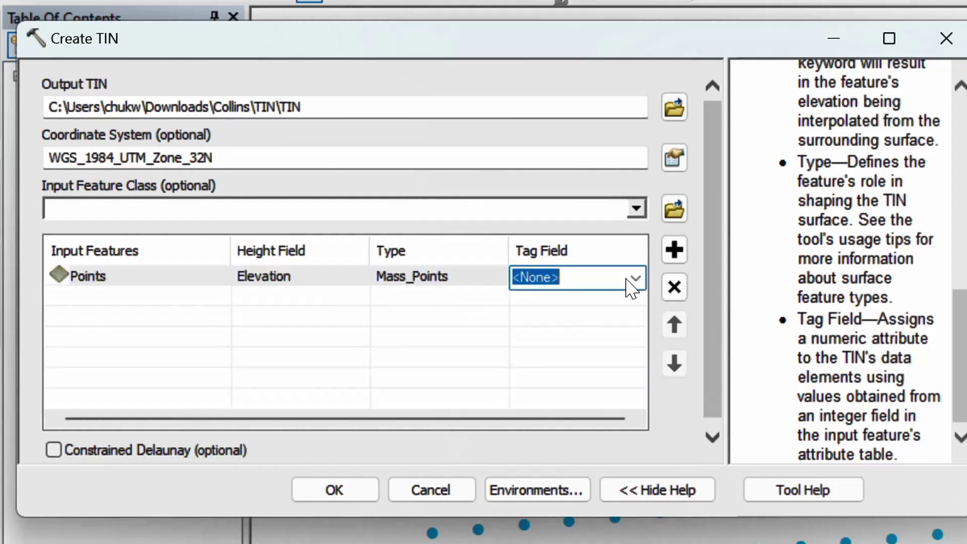
pyautogui.click(635, 278)
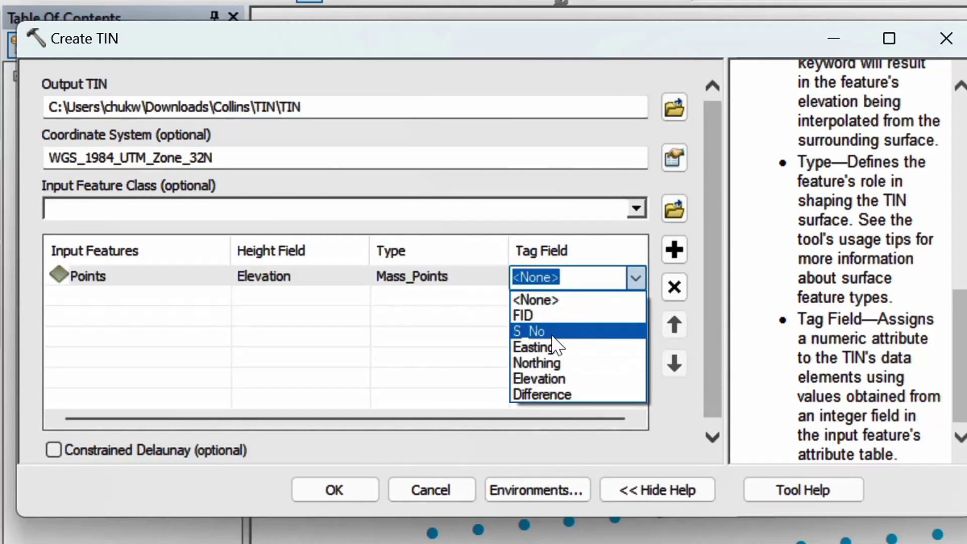
pyautogui.click(475, 299)
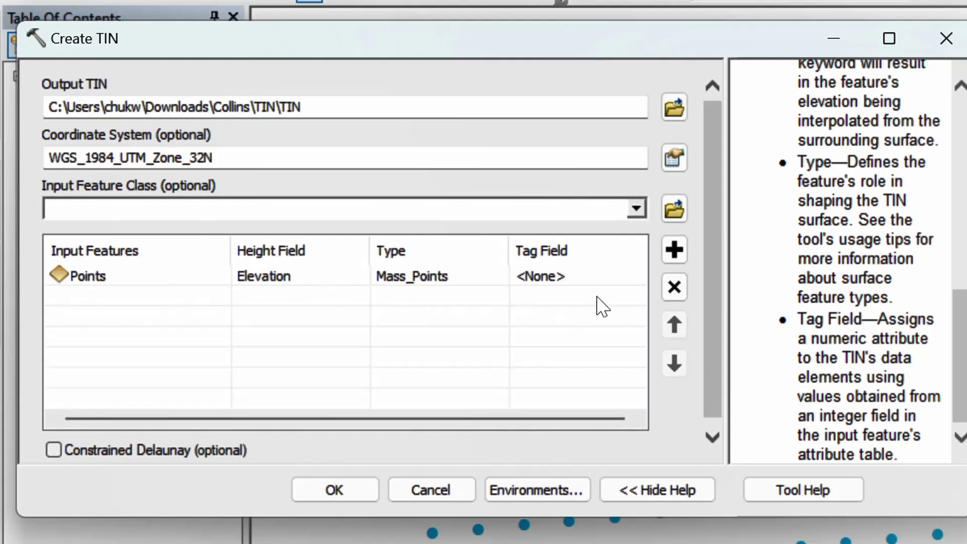
# Try adding the Points layer as a second input feature and remove the duplicate row.
pyautogui.click(675, 250)
pyautogui.click(636, 211)
pyautogui.click(128, 236)
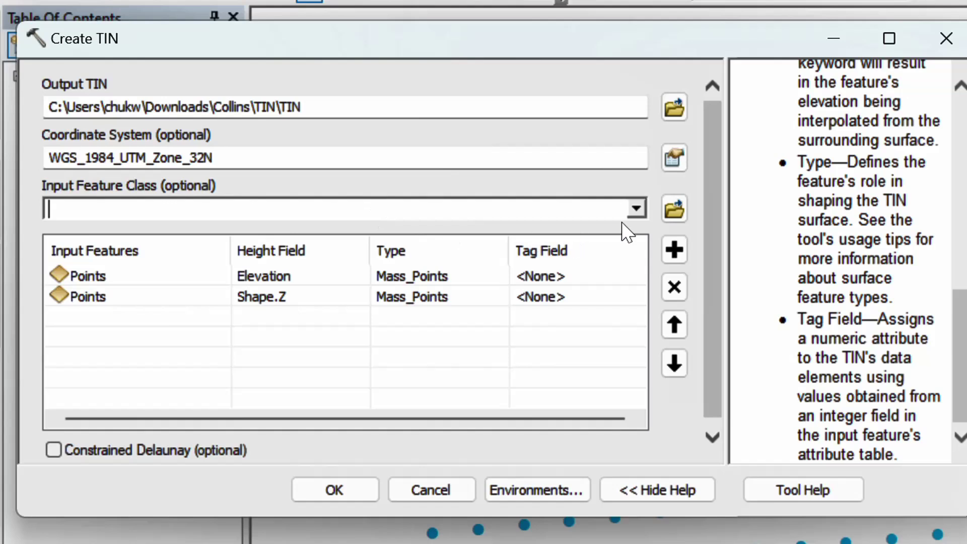
pyautogui.click(303, 298)
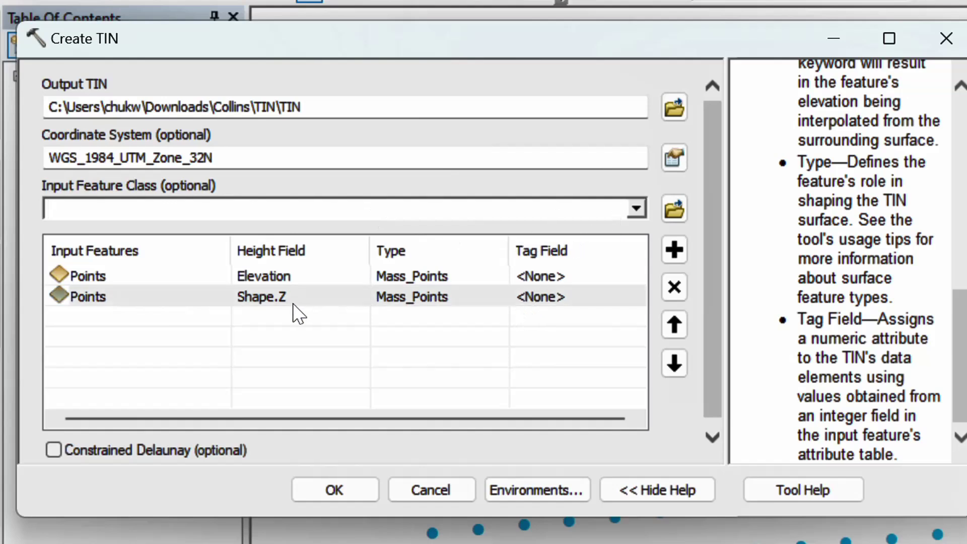
pyautogui.click(78, 300)
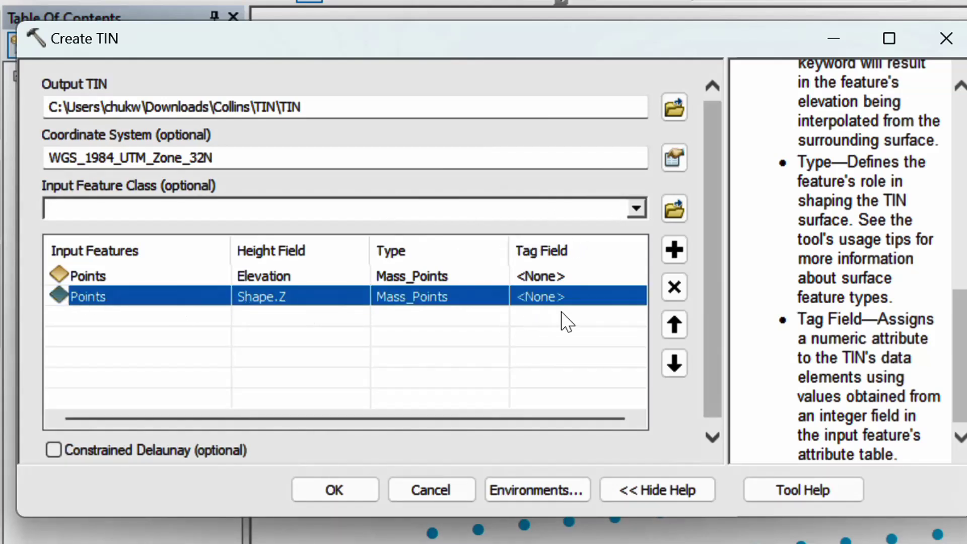
pyautogui.click(675, 288)
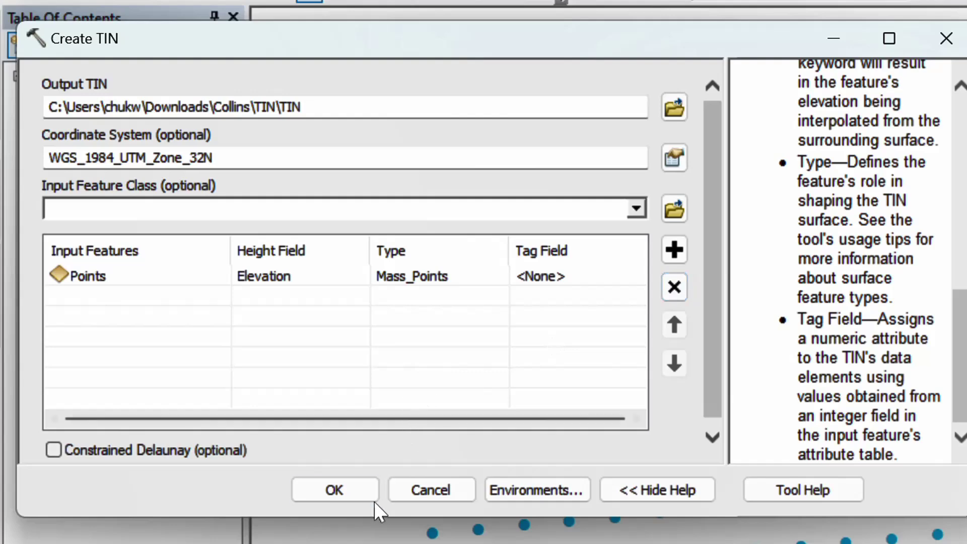
# Run the Create TIN tool with the chosen settings to generate the elevation surface from the points.
pyautogui.click(356, 493)
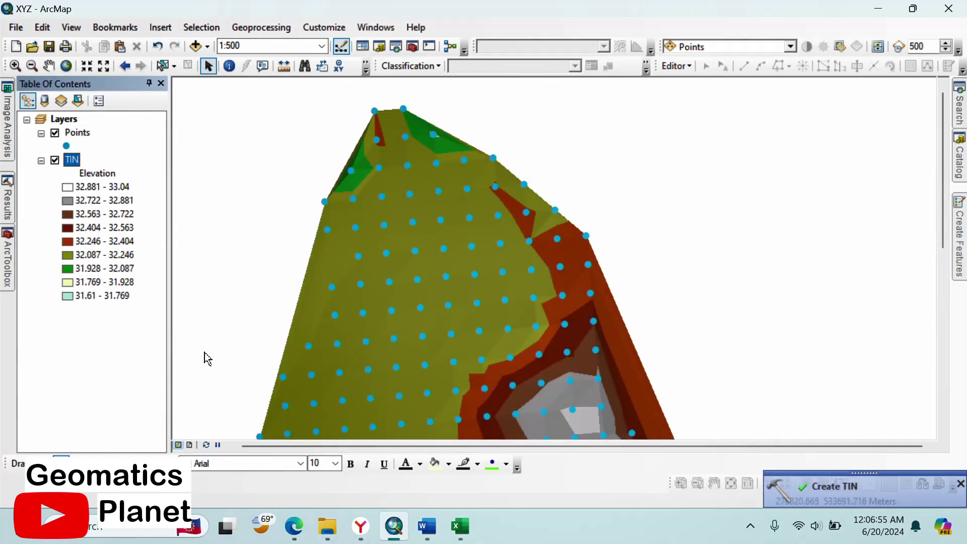
# Hide the Points layer so that only the TIN surface is displayed on the map.
pyautogui.scroll(2, 584, 192)
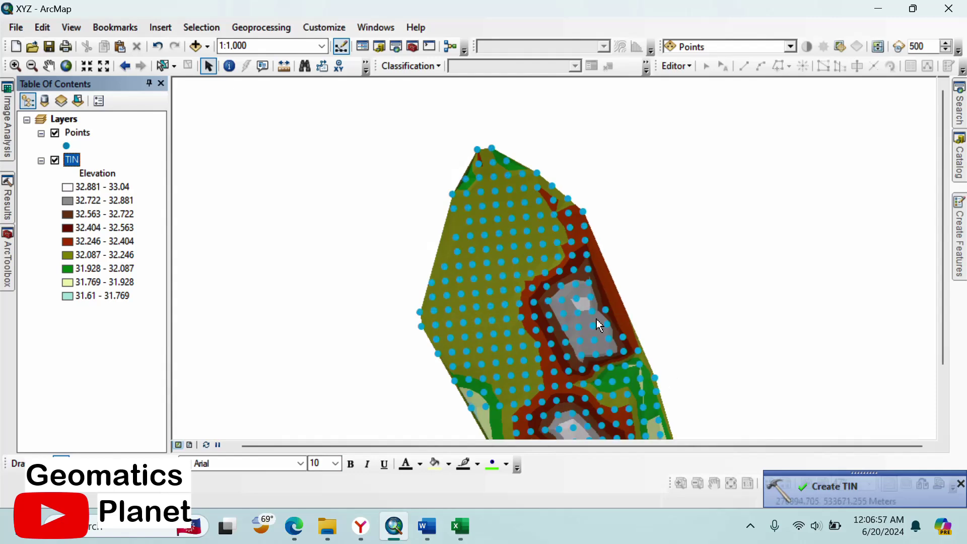
pyautogui.scroll(2, 497, 135)
pyautogui.scroll(-2, 577, 333)
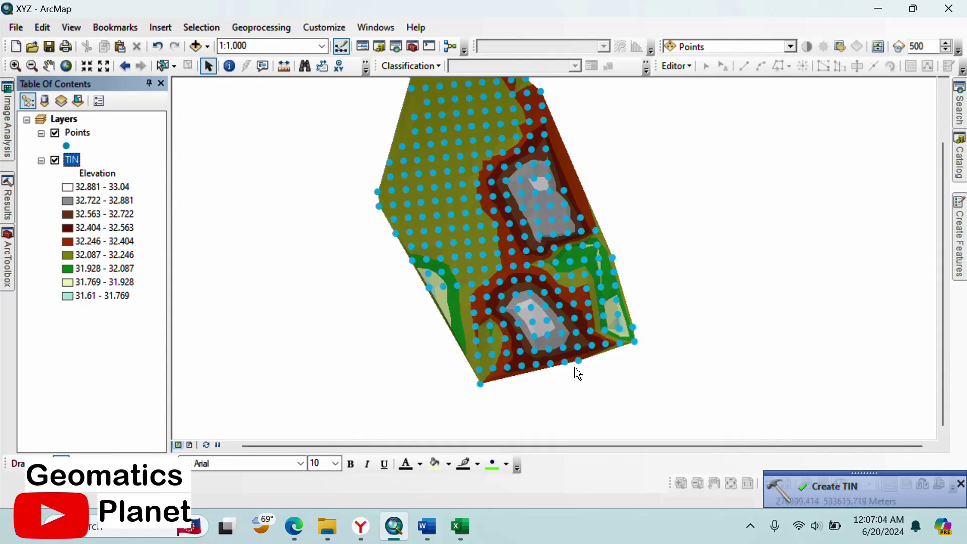
pyautogui.scroll(-5, 503, 189)
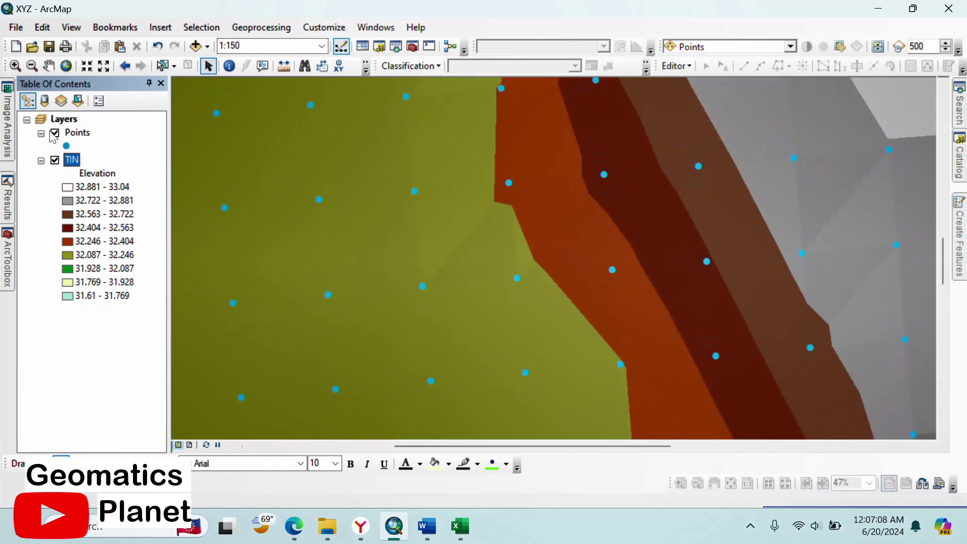
pyautogui.click(55, 133)
# Examine the TIN's elevation classes up close and across the full extent of the site.
pyautogui.scroll(-2, 519, 177)
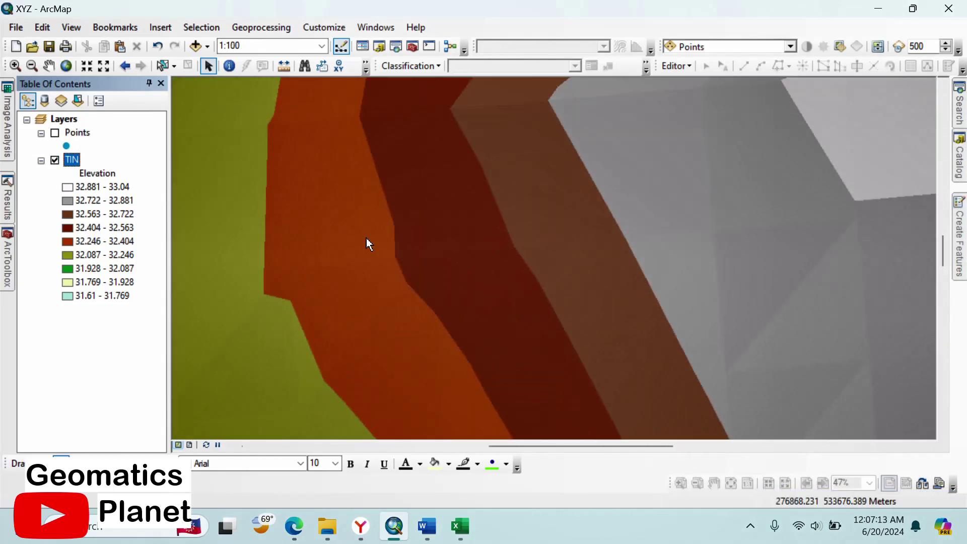
pyautogui.scroll(2, 418, 224)
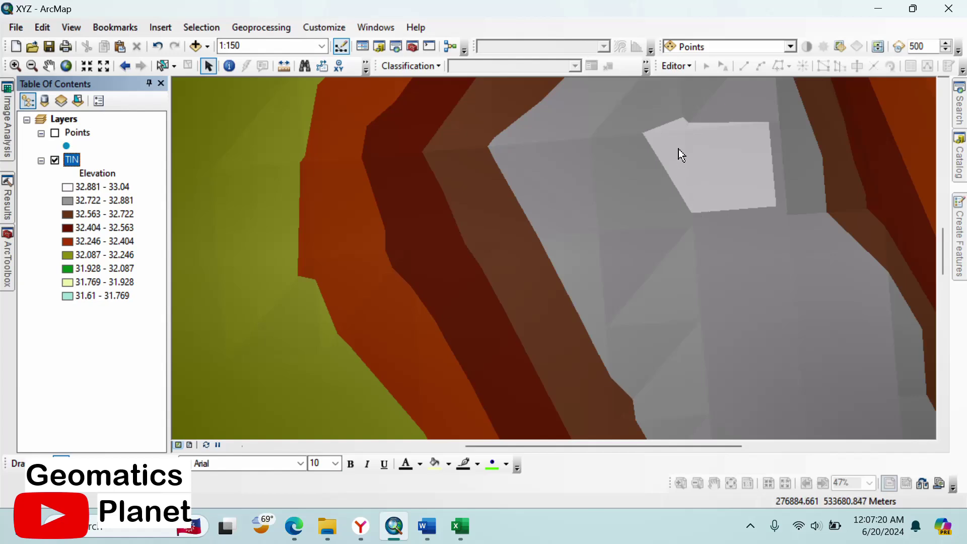
pyautogui.scroll(4, 625, 154)
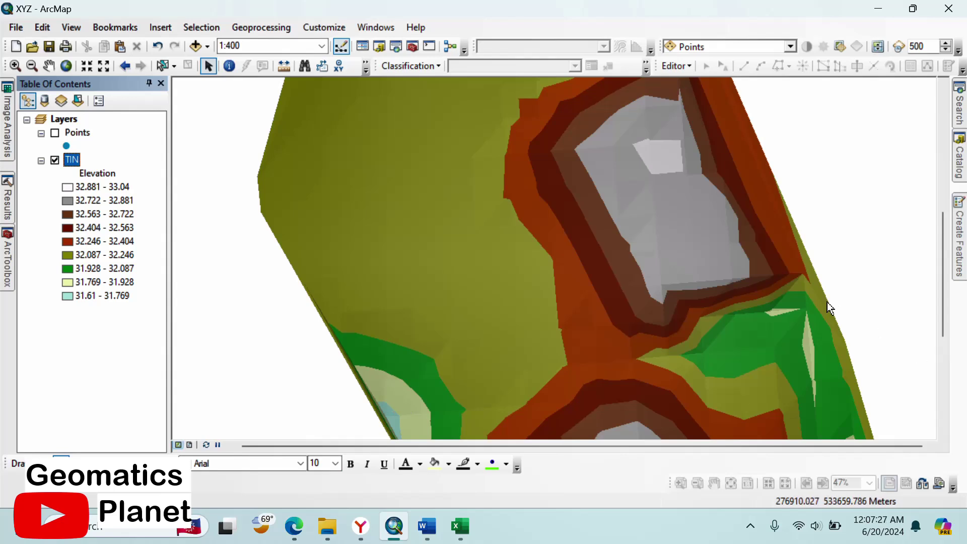
pyautogui.scroll(2, 649, 330)
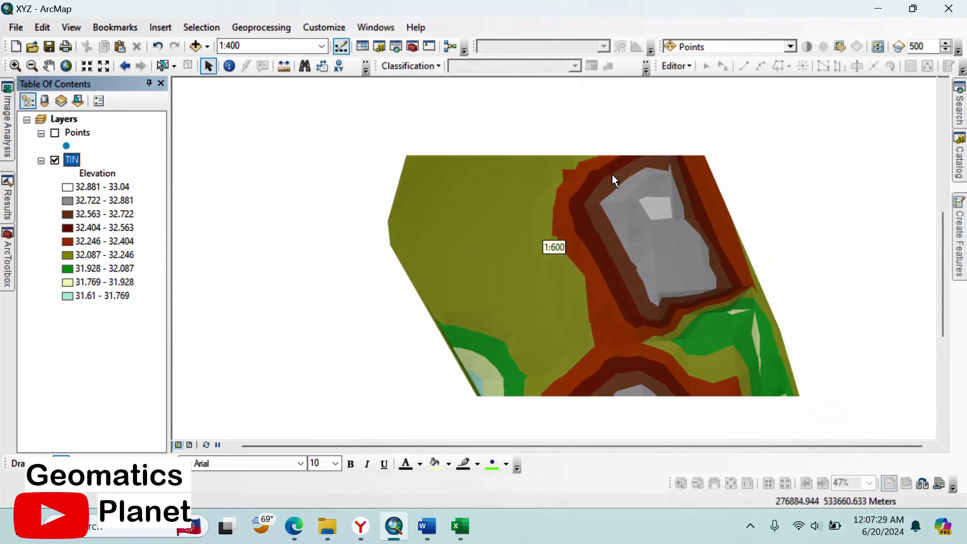
pyautogui.scroll(2, 531, 284)
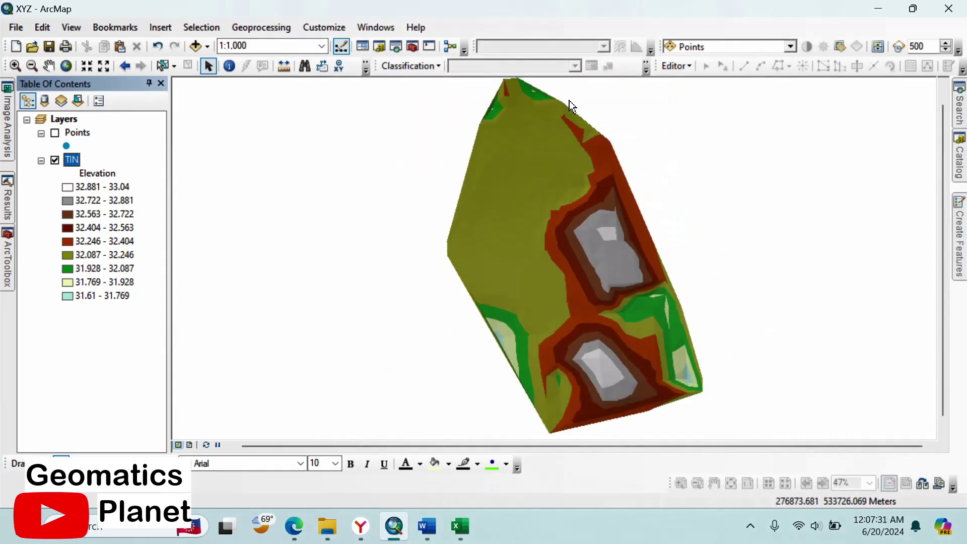
pyautogui.scroll(-2, 622, 388)
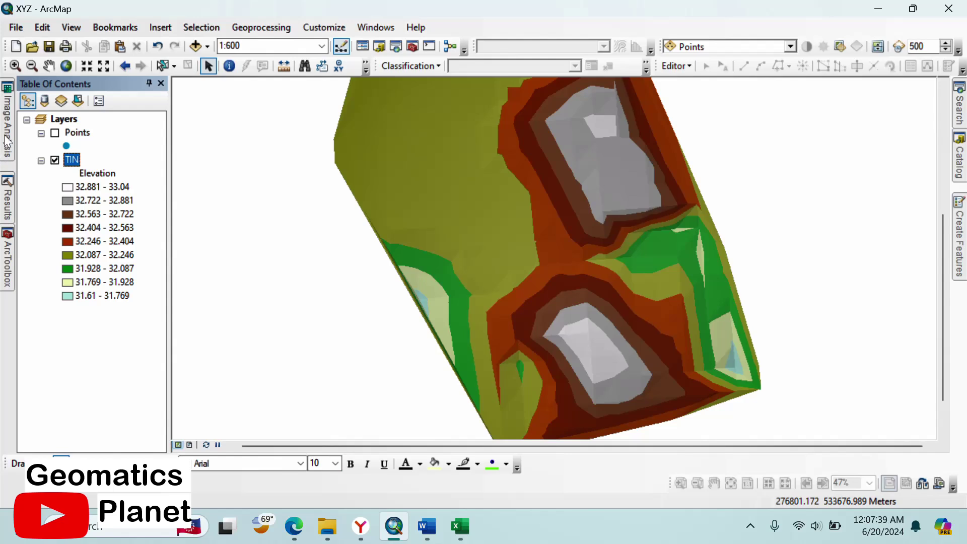
# Open ArcToolbox and collapse the TIN and Data Management toolsets under 3D Analyst Tools.
pyautogui.click(7, 254)
pyautogui.click(55, 209)
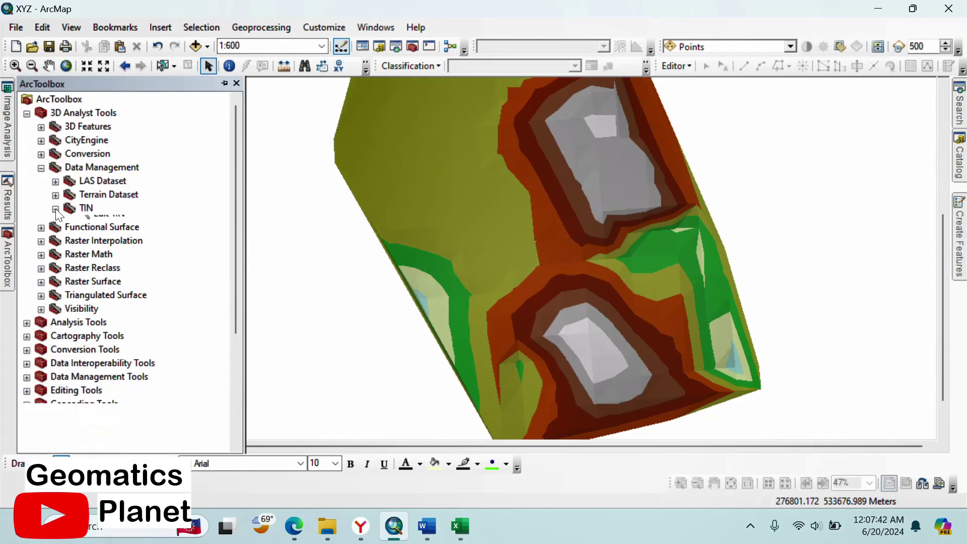
pyautogui.click(41, 168)
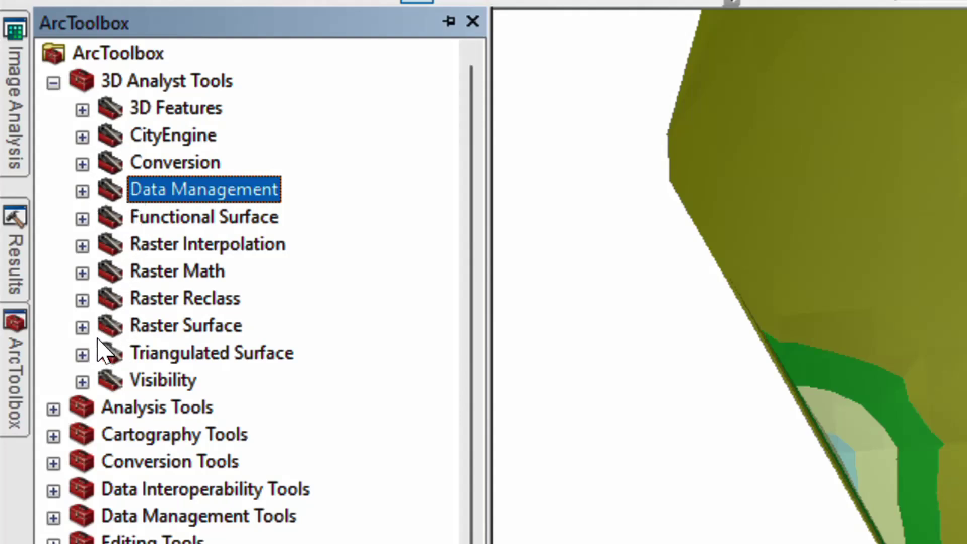
pyautogui.click(56, 461)
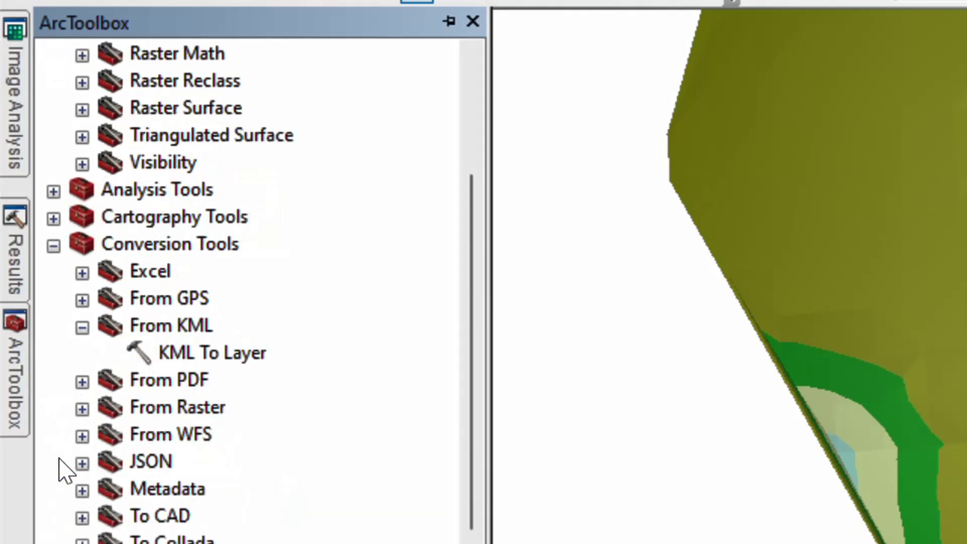
pyautogui.scroll(-4, 166, 305)
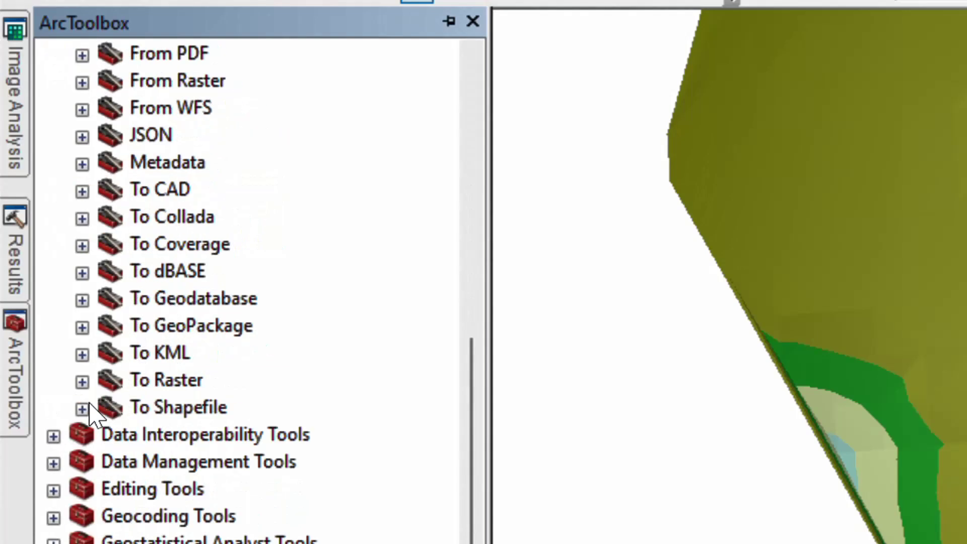
pyautogui.click(81, 382)
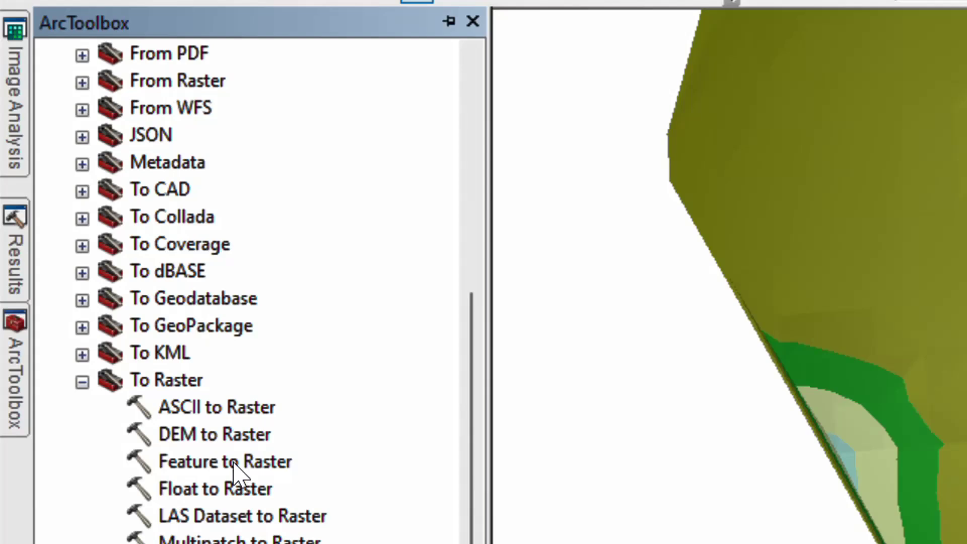
pyautogui.scroll(4, 152, 483)
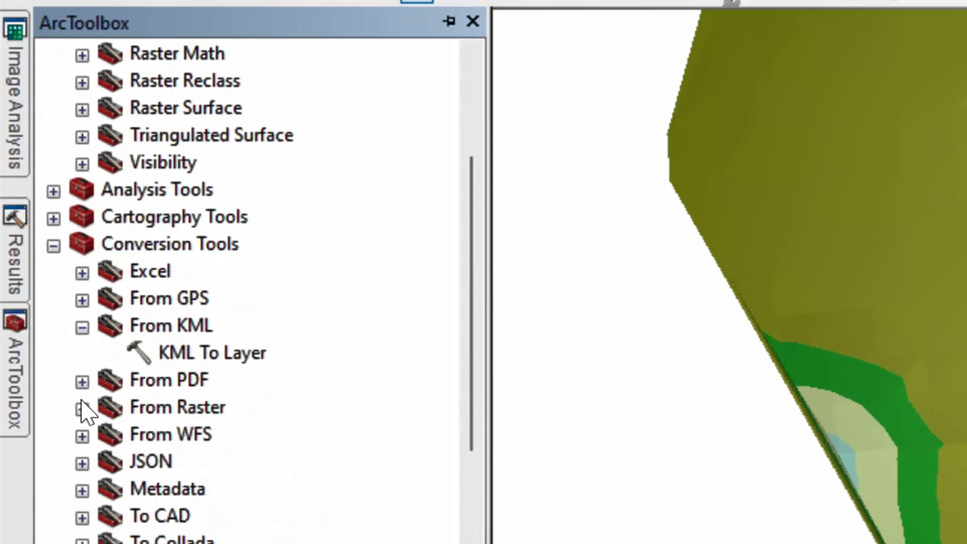
pyautogui.click(82, 328)
pyautogui.scroll(3, 90, 313)
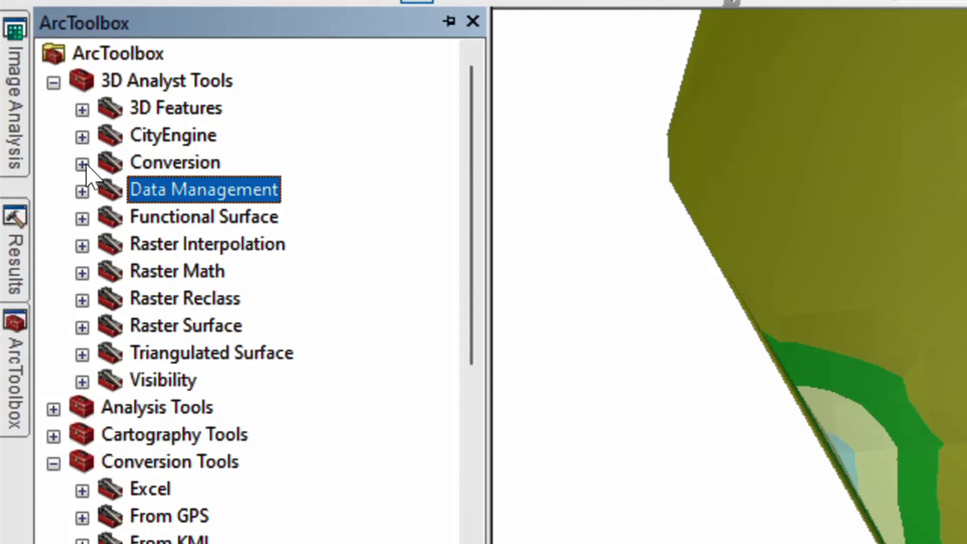
pyautogui.click(54, 463)
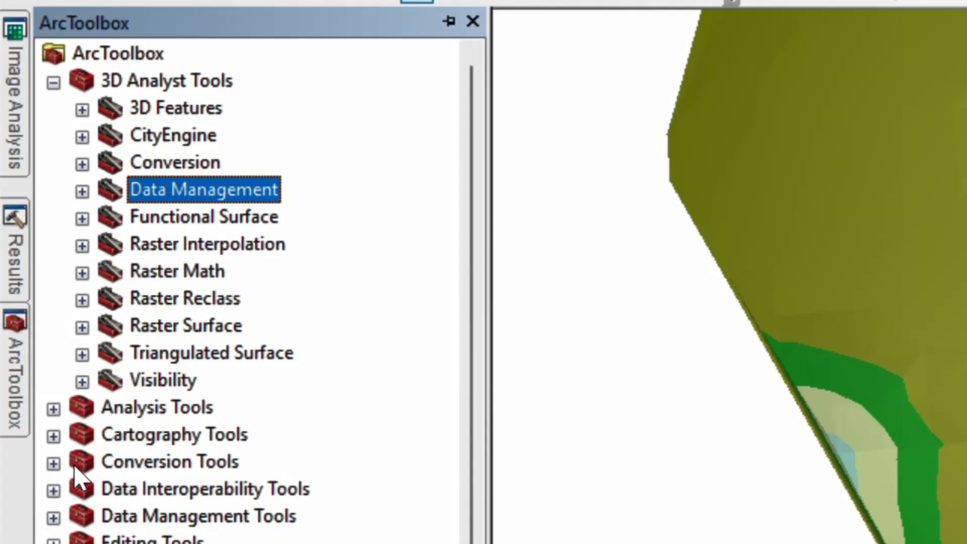
# Open the TIN to Raster tool from the From TIN conversion toolset of 3D Analyst Tools.
pyautogui.click(81, 165)
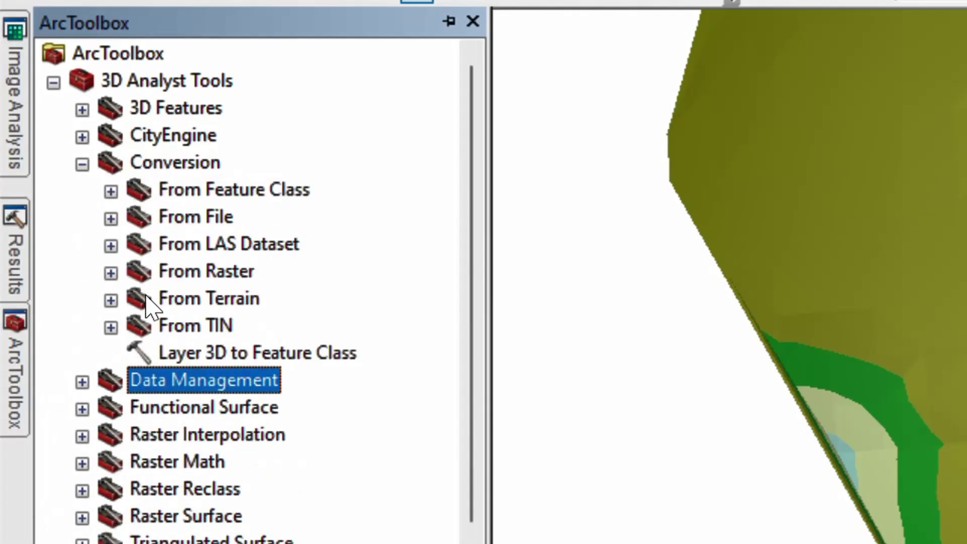
pyautogui.click(83, 382)
pyautogui.click(111, 463)
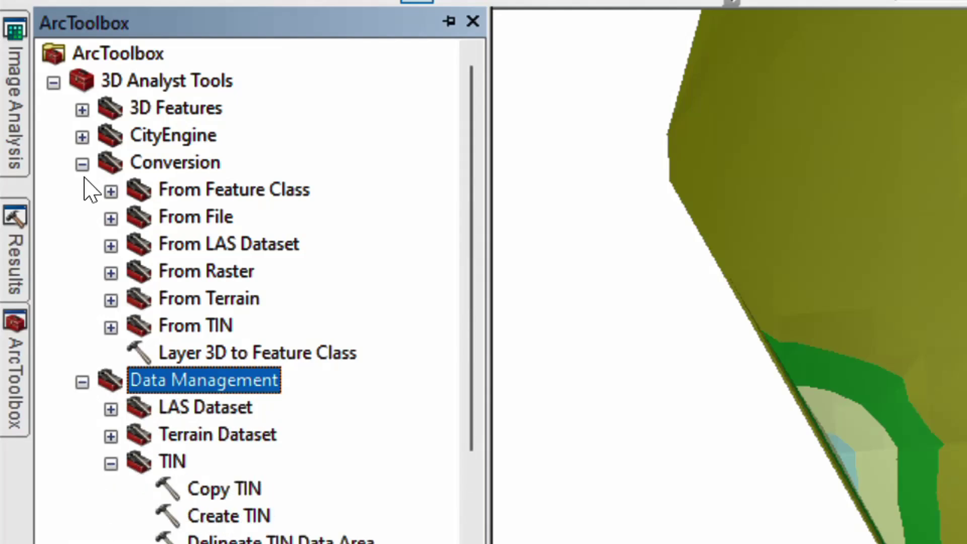
pyautogui.click(82, 382)
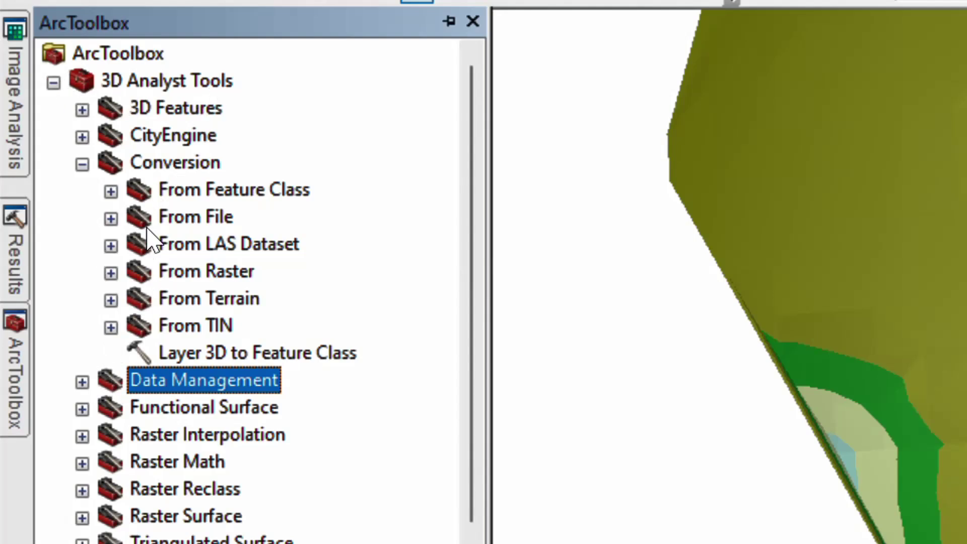
pyautogui.click(110, 273)
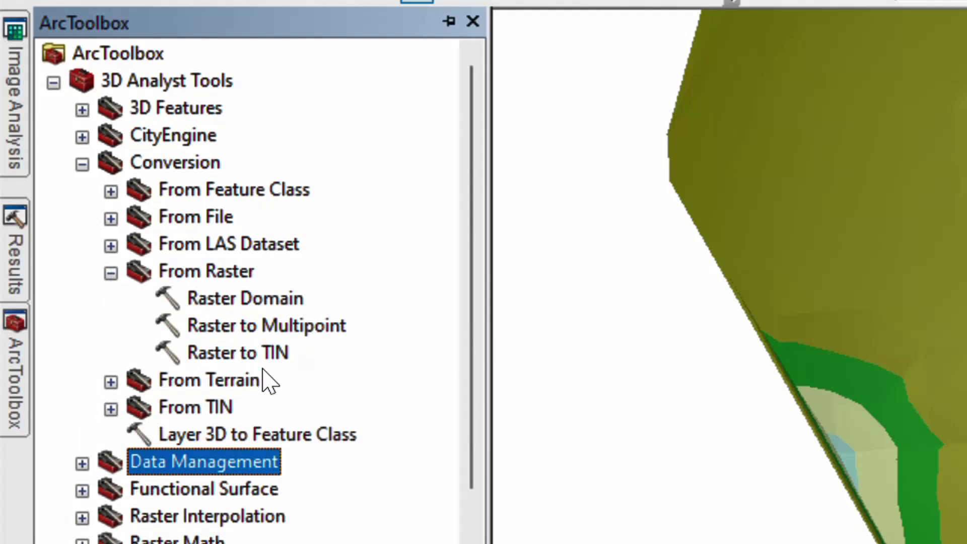
pyautogui.click(111, 409)
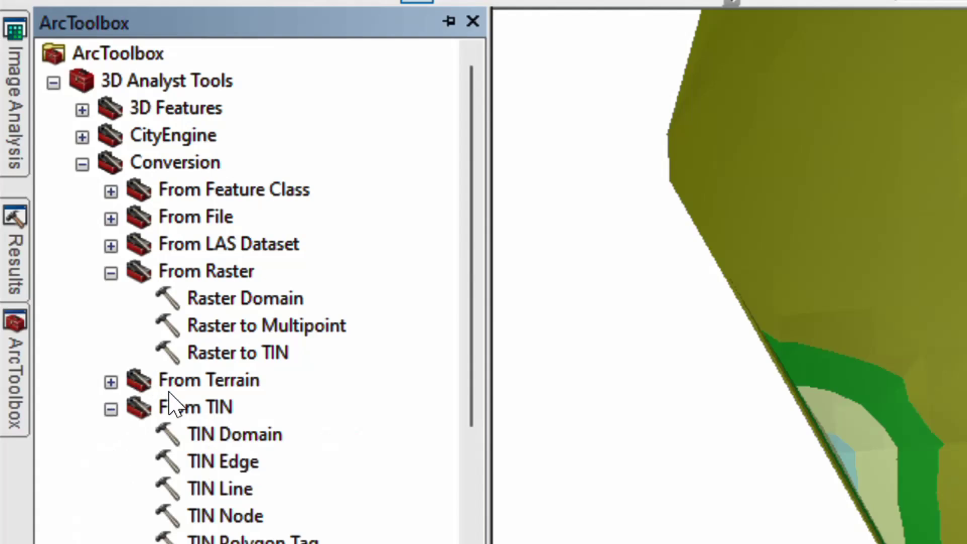
pyautogui.scroll(-1, 174, 401)
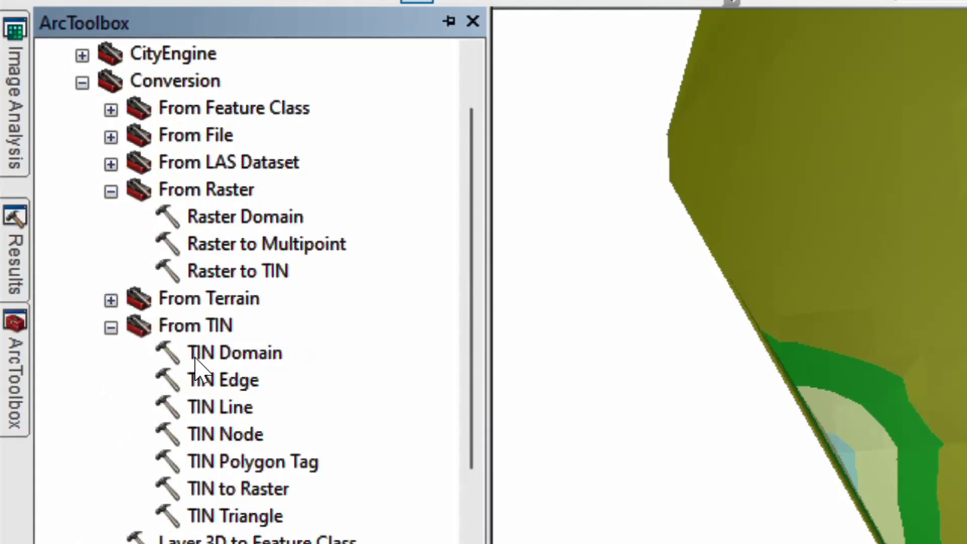
pyautogui.doubleClick(247, 496)
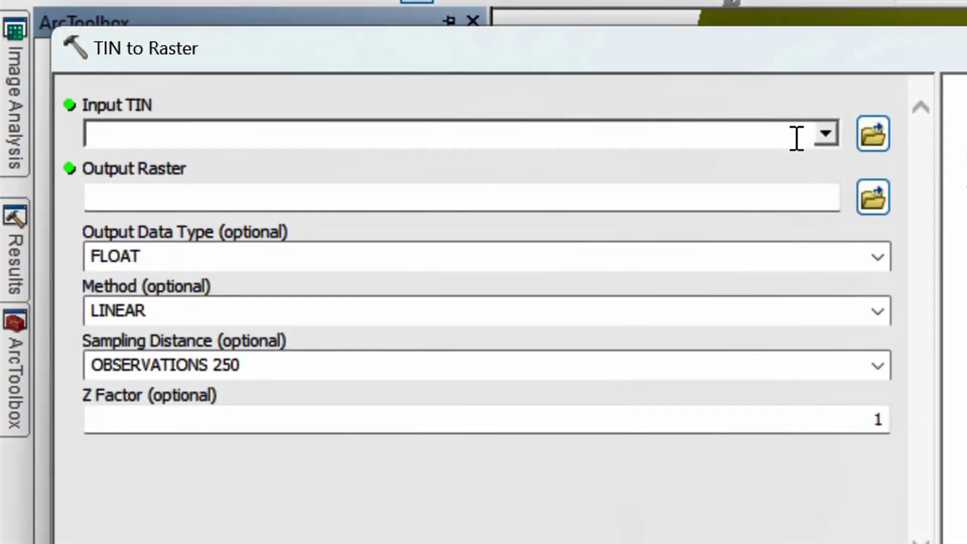
# Choose TIN as the input TIN and save the output raster as DEM in the TIN folder.
pyautogui.click(829, 138)
pyautogui.click(167, 163)
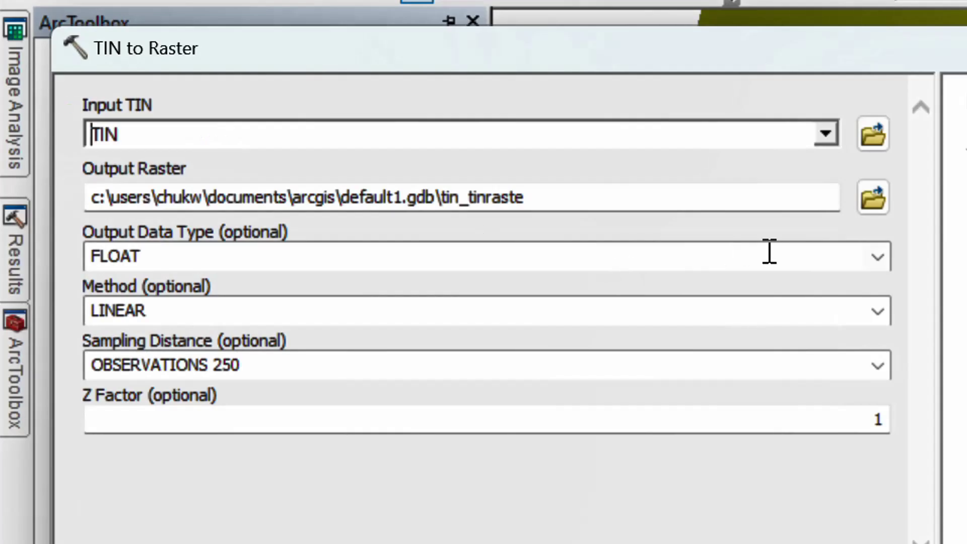
pyautogui.click(873, 199)
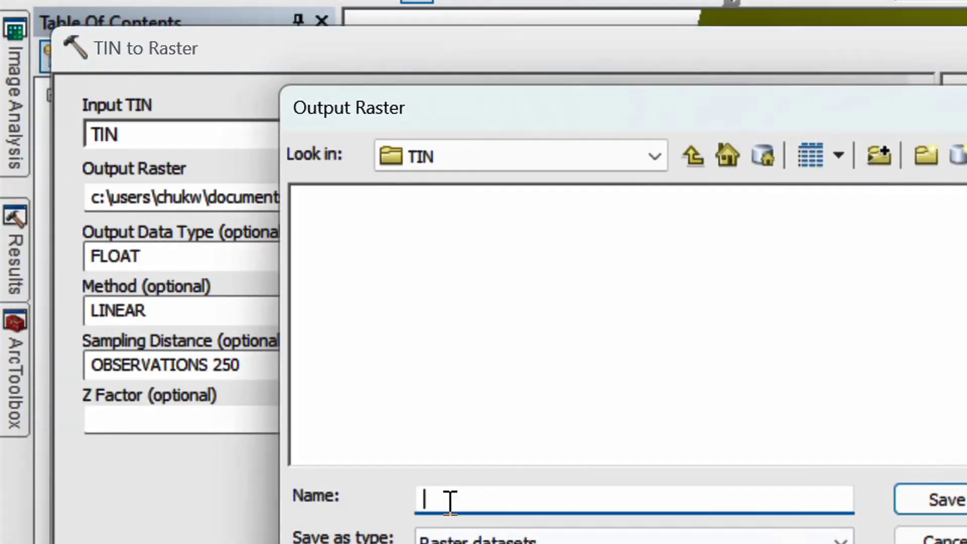
pyautogui.write('DEM')
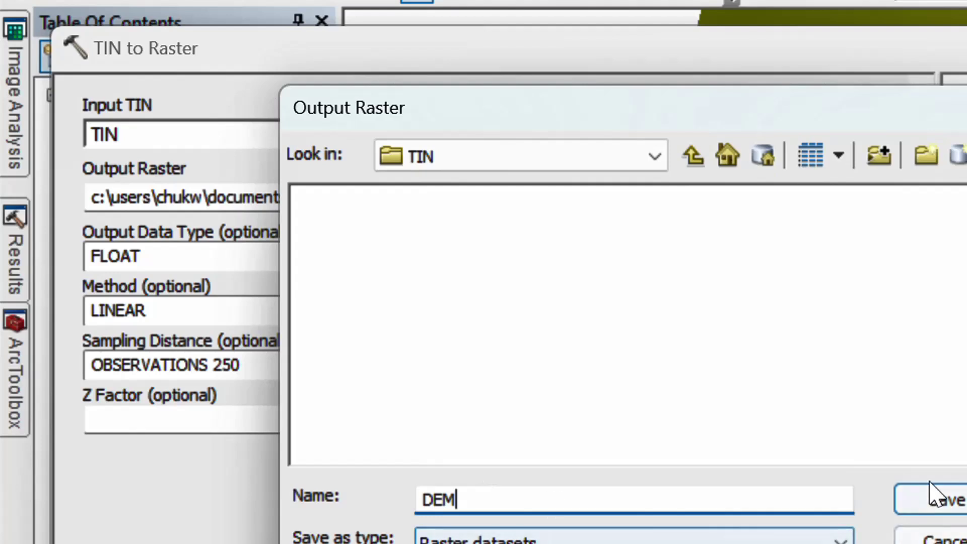
pyautogui.click(944, 498)
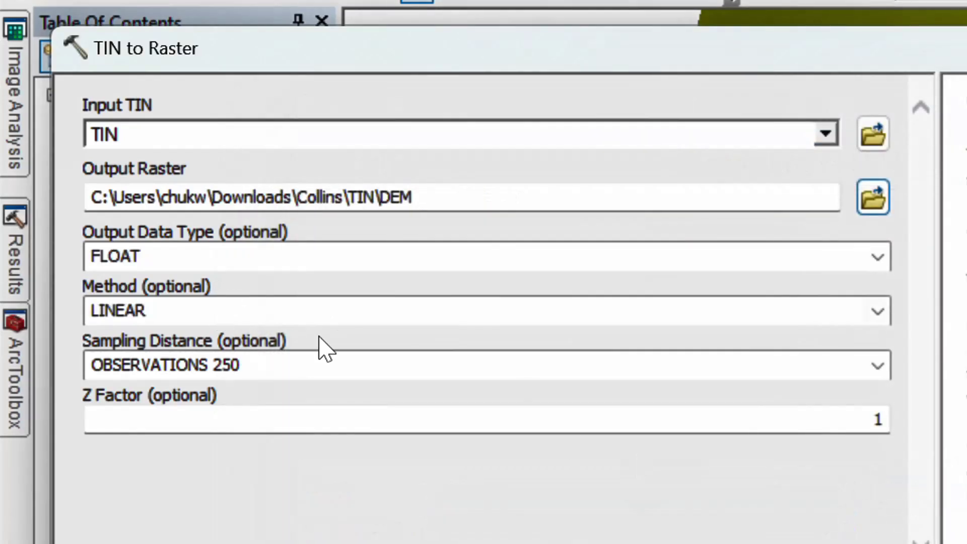
# Review the output data type options and their help descriptions, keeping FLOAT.
pyautogui.click(877, 256)
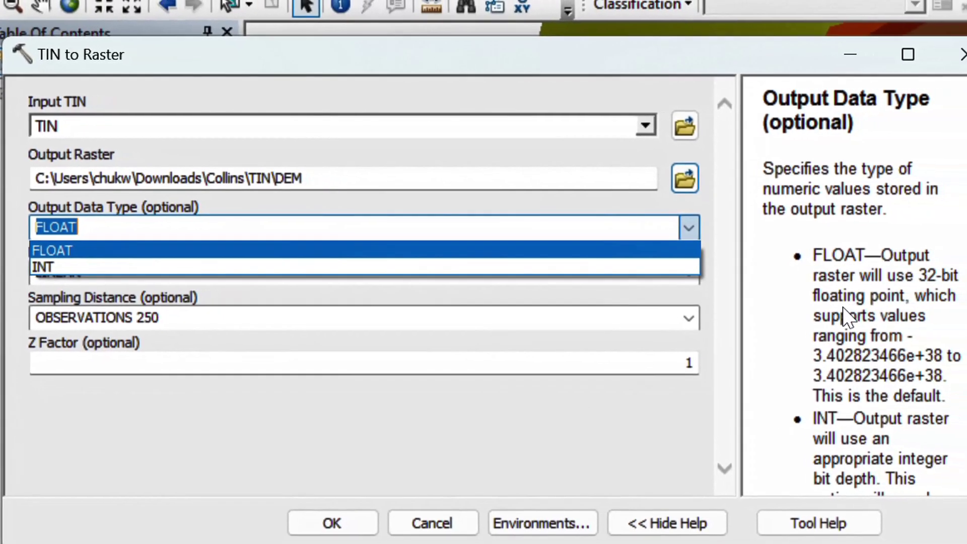
pyautogui.scroll(-1, 852, 353)
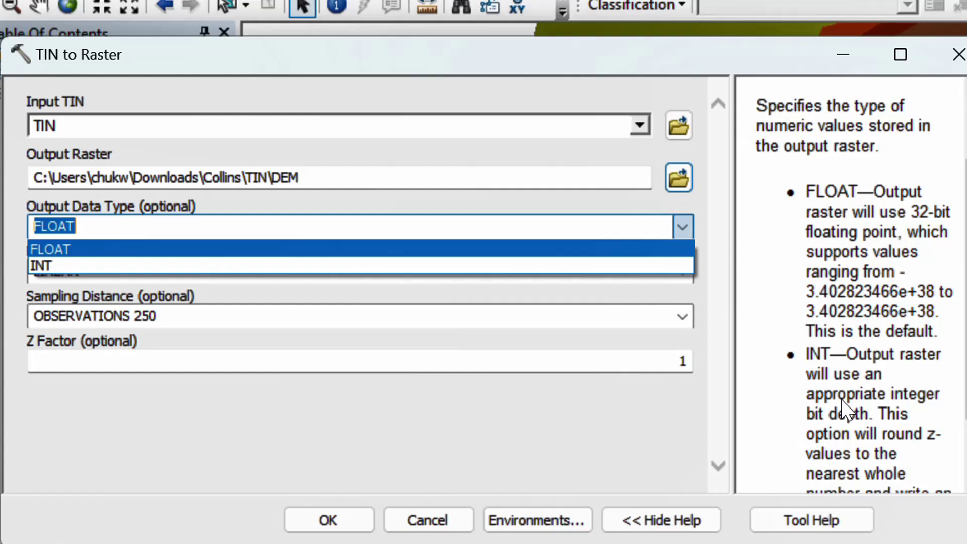
pyautogui.scroll(-1, 917, 374)
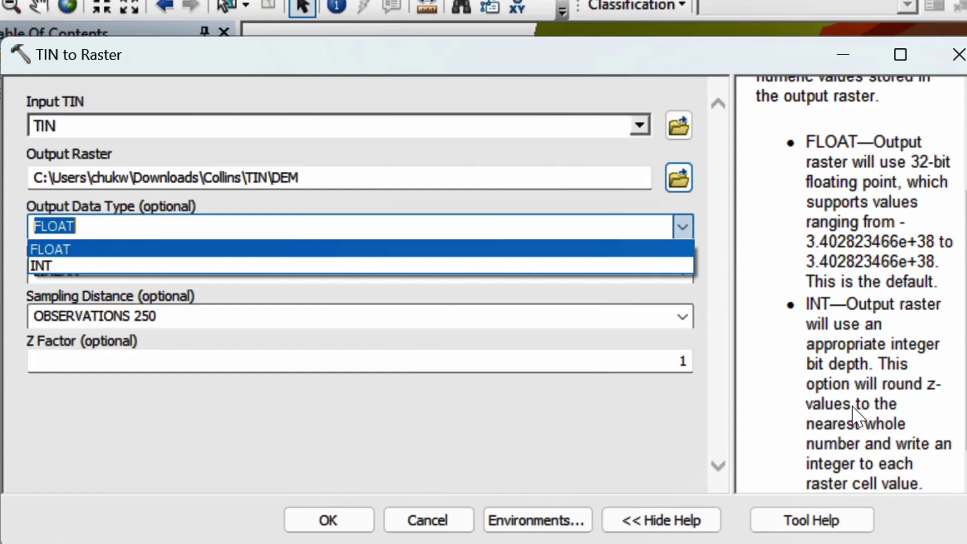
pyautogui.click(671, 431)
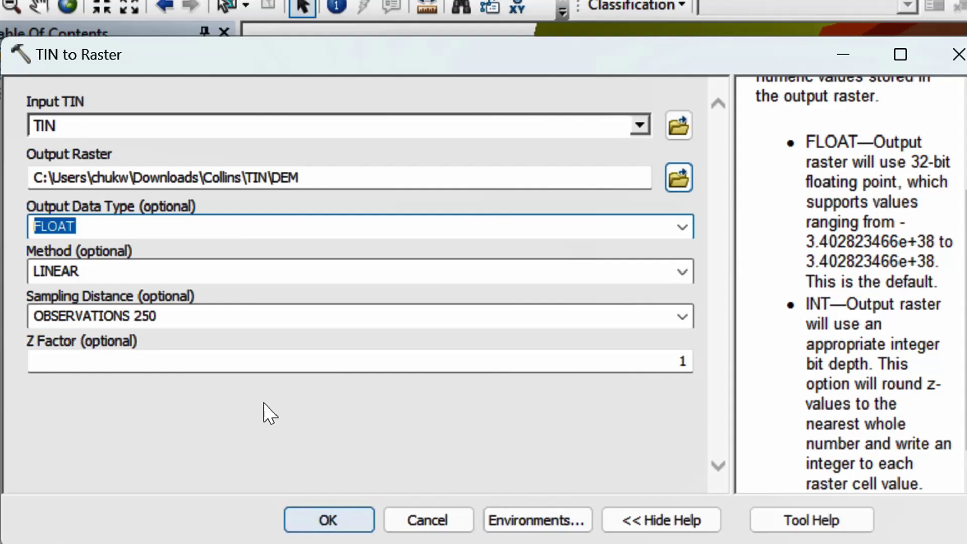
# Review the interpolation method options, keeping LINEAR, and read the help for the Z factor.
pyautogui.click(682, 272)
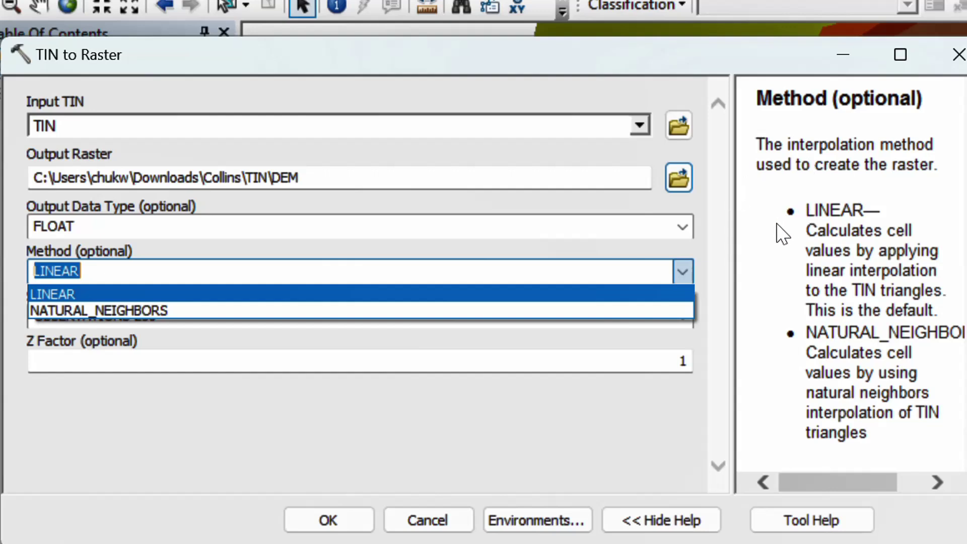
pyautogui.click(716, 297)
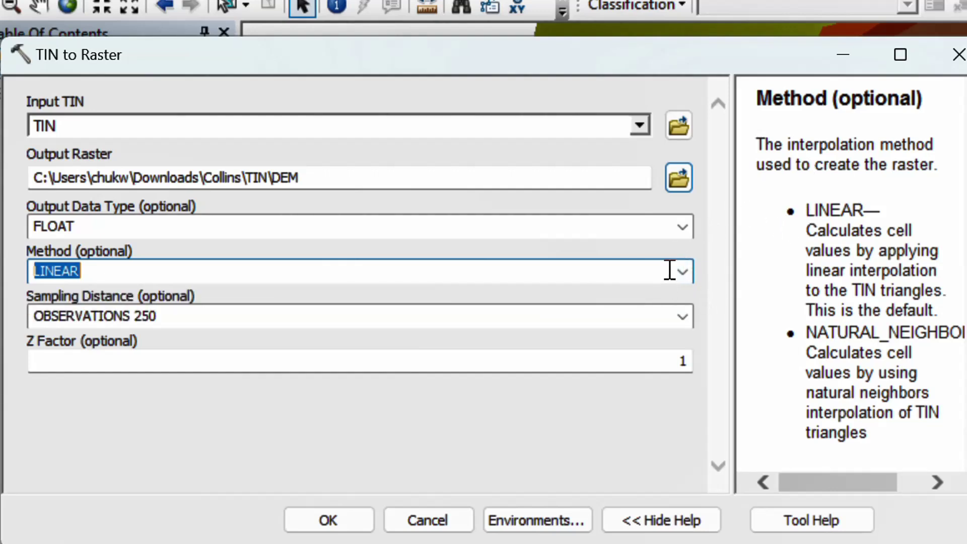
pyautogui.click(557, 362)
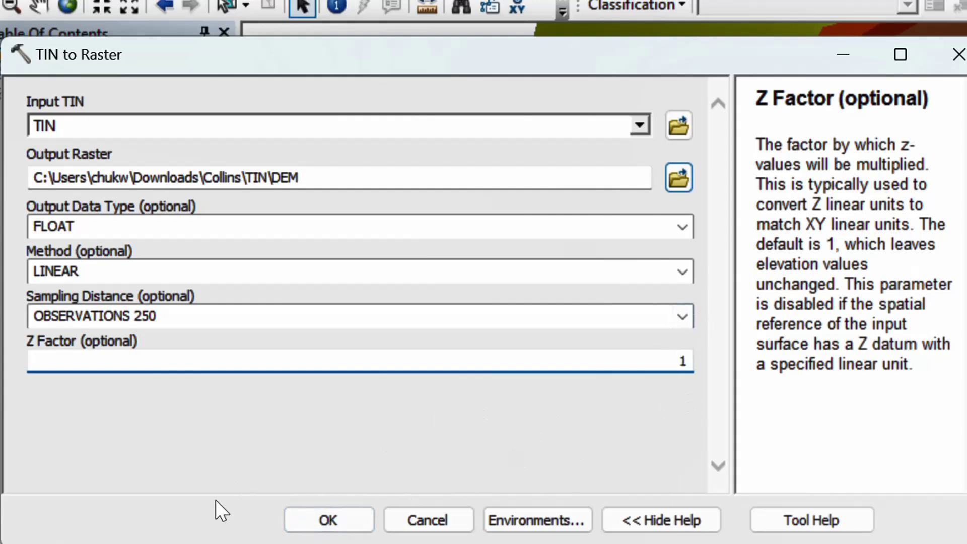
# Run the TIN to Raster conversion, then hide the TIN layer and collapse its legend to expose the DEM.
pyautogui.click(328, 516)
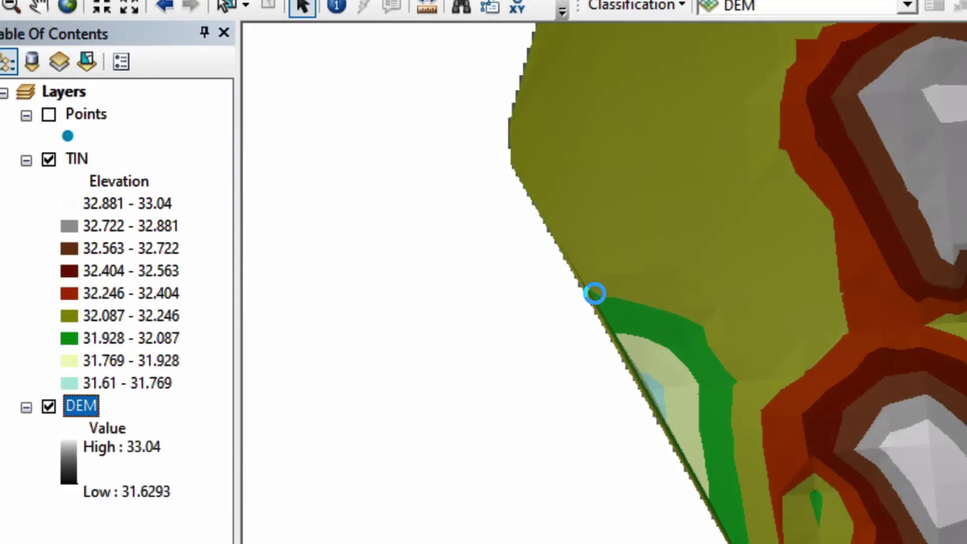
pyautogui.click(49, 161)
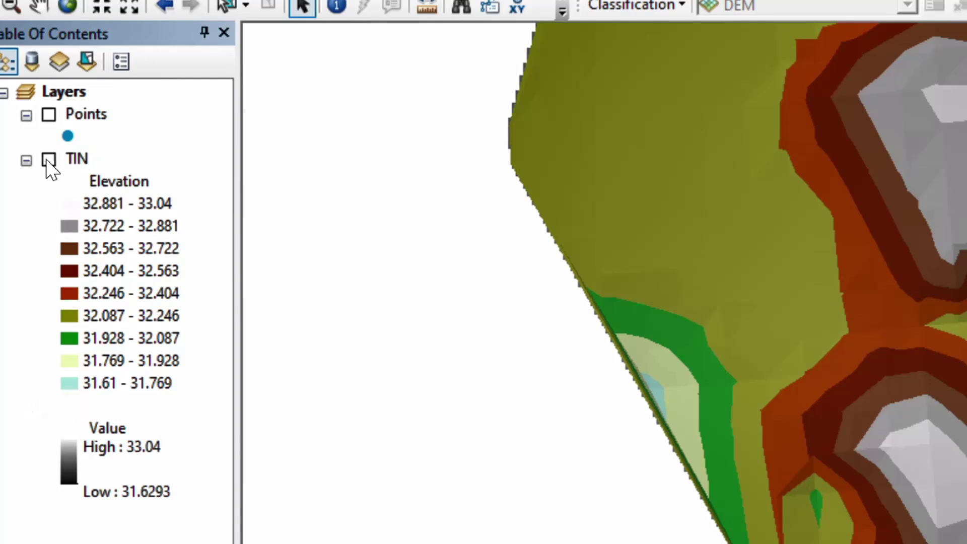
pyautogui.click(26, 160)
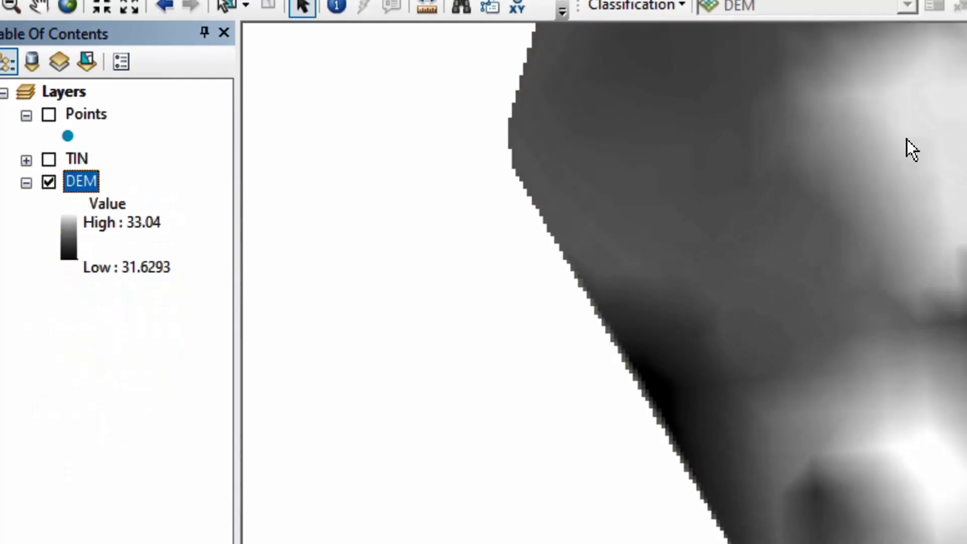
pyautogui.scroll(3, 904, 136)
pyautogui.scroll(-1, 873, 303)
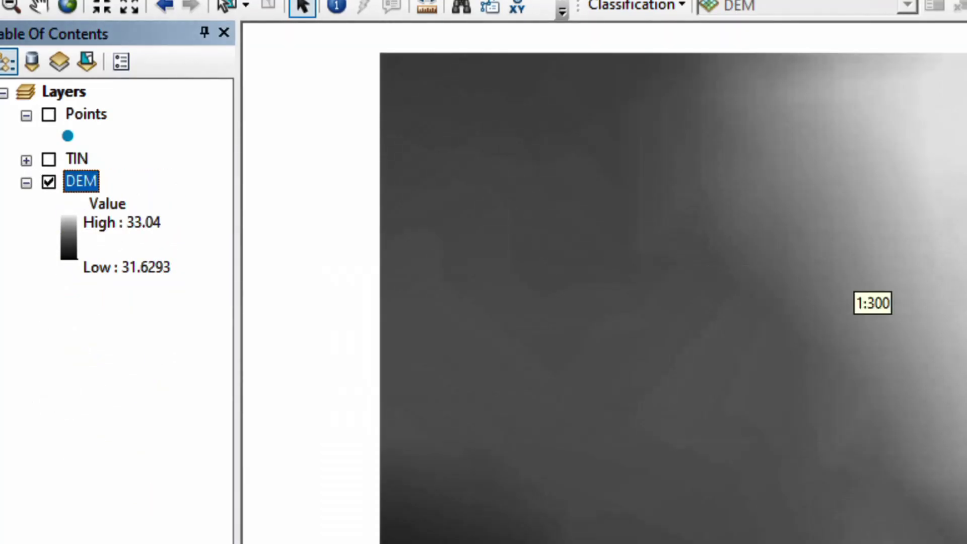
pyautogui.scroll(1, 873, 303)
pyautogui.scroll(-1, 873, 302)
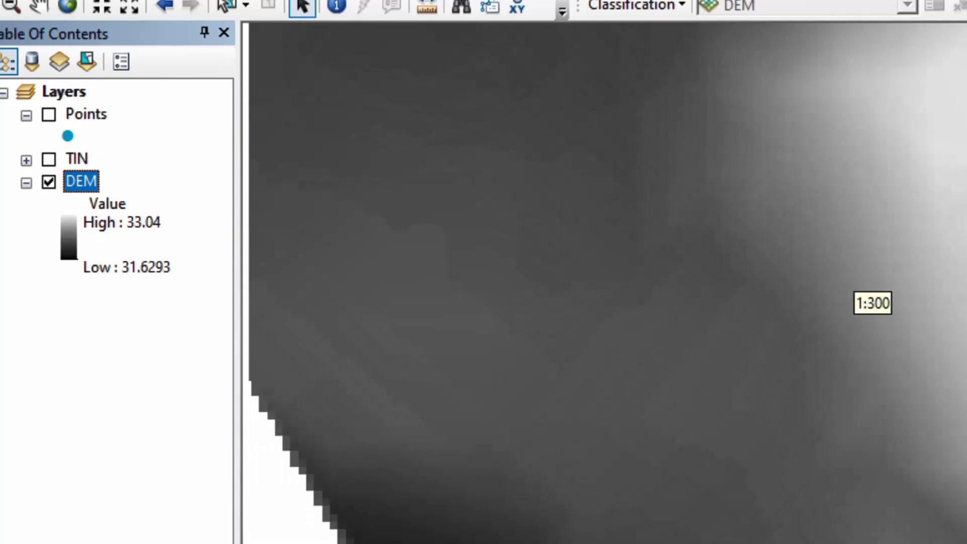
# Apply the light green, yellow, dark red, brown and white elevation color ramp to the DEM layer.
pyautogui.click(69, 244)
pyautogui.click(180, 322)
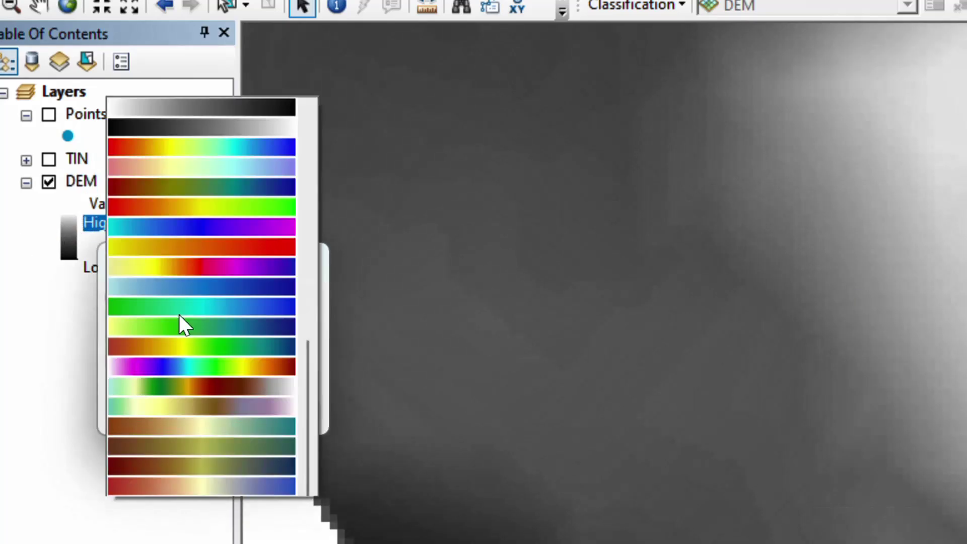
pyautogui.click(245, 187)
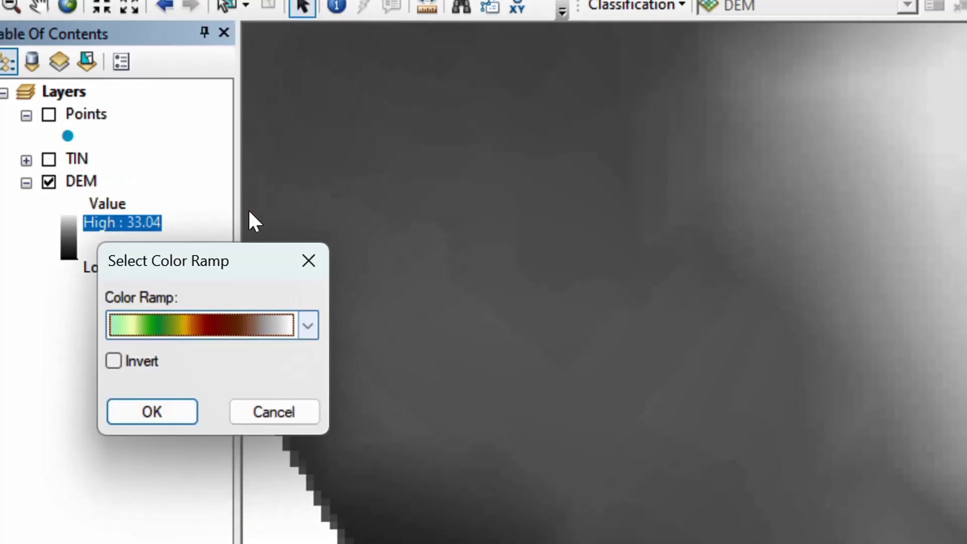
pyautogui.click(164, 414)
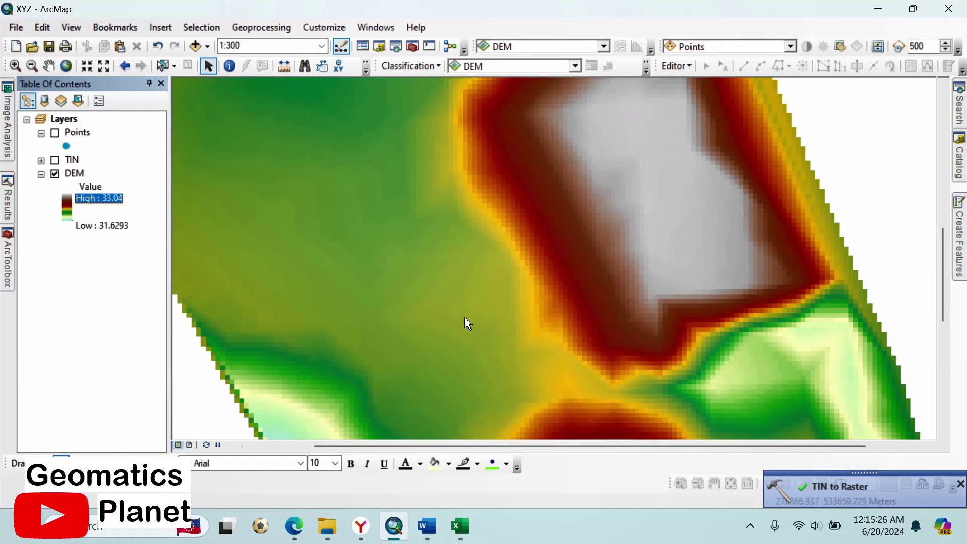
pyautogui.scroll(1, 465, 317)
pyautogui.scroll(-4, 456, 199)
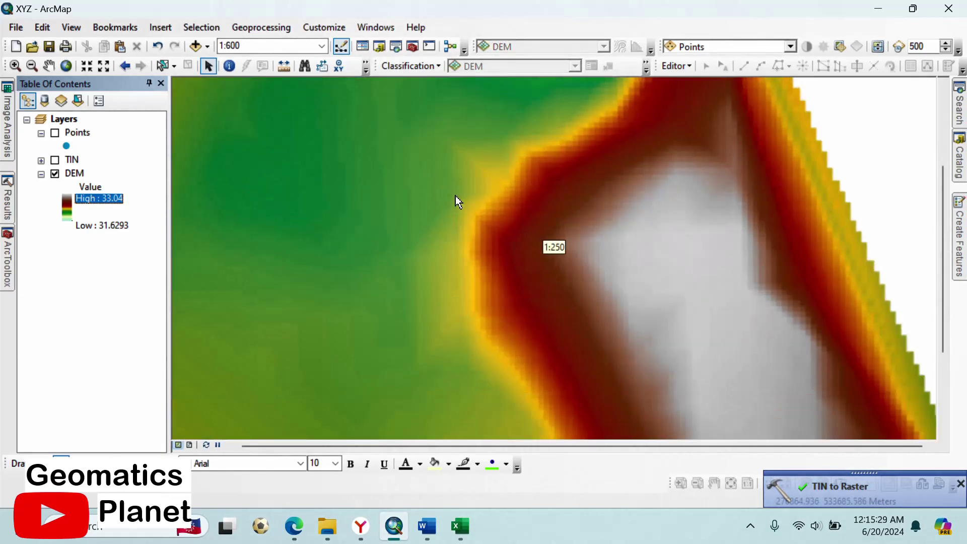
pyautogui.scroll(-2, 685, 211)
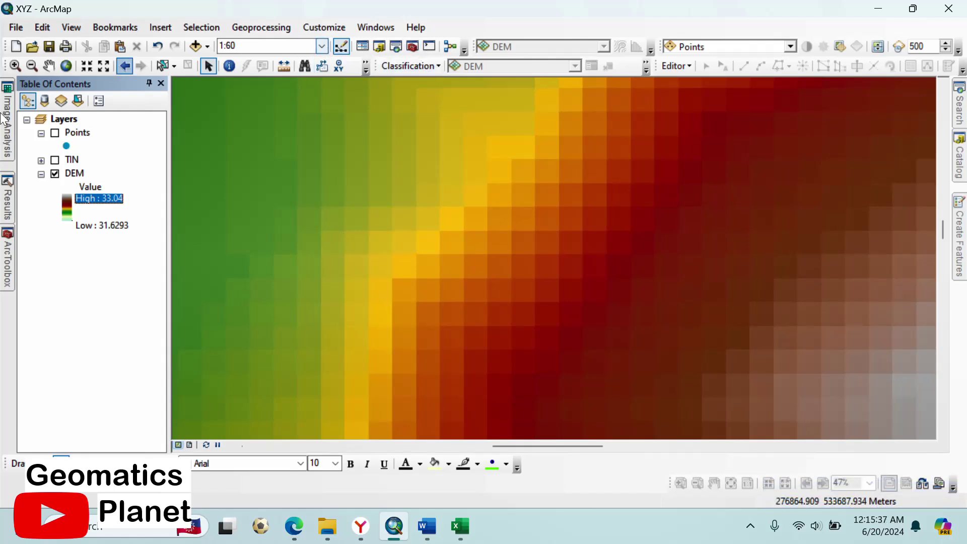
# Select the DEM for Image Analysis and set its display resampling to Bilinear Interpolation.
pyautogui.click(11, 137)
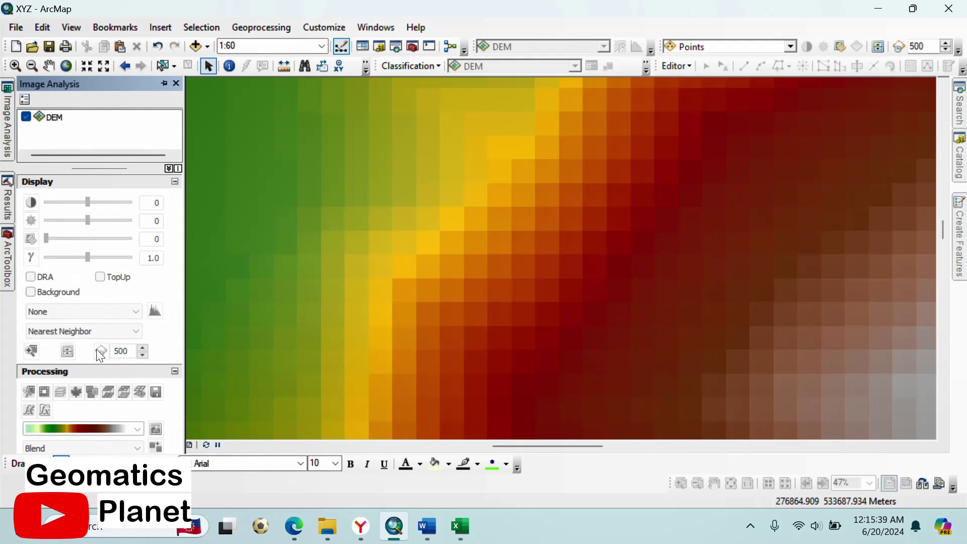
pyautogui.click(71, 117)
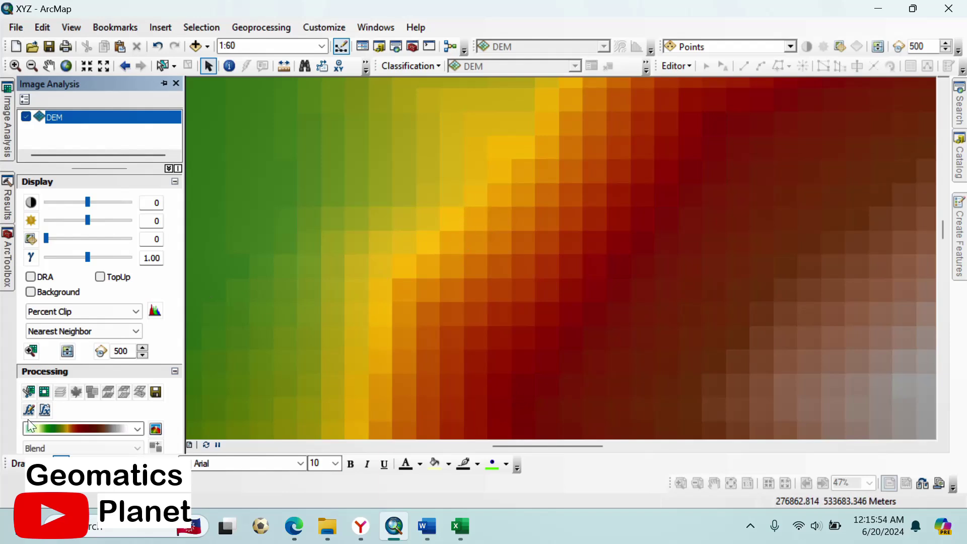
pyautogui.click(54, 428)
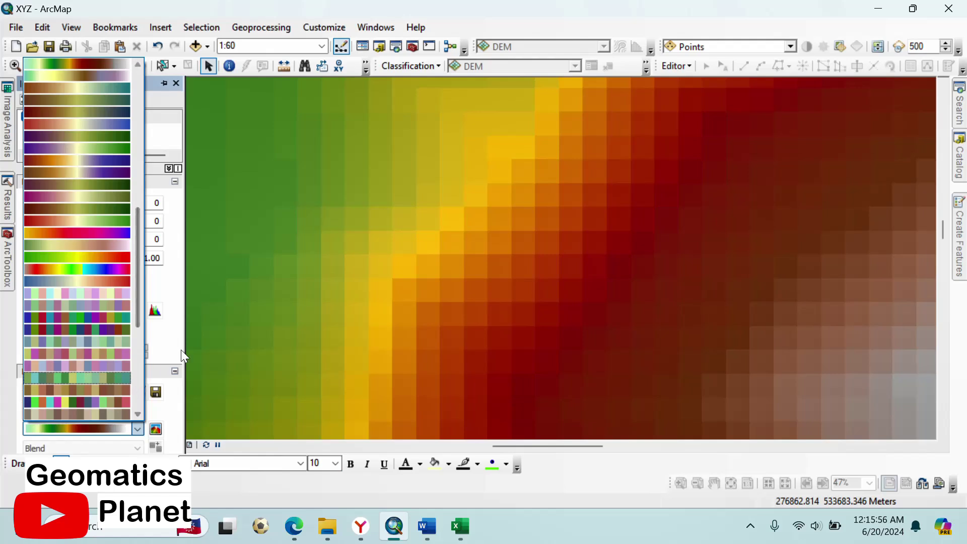
pyautogui.click(156, 350)
pyautogui.click(100, 331)
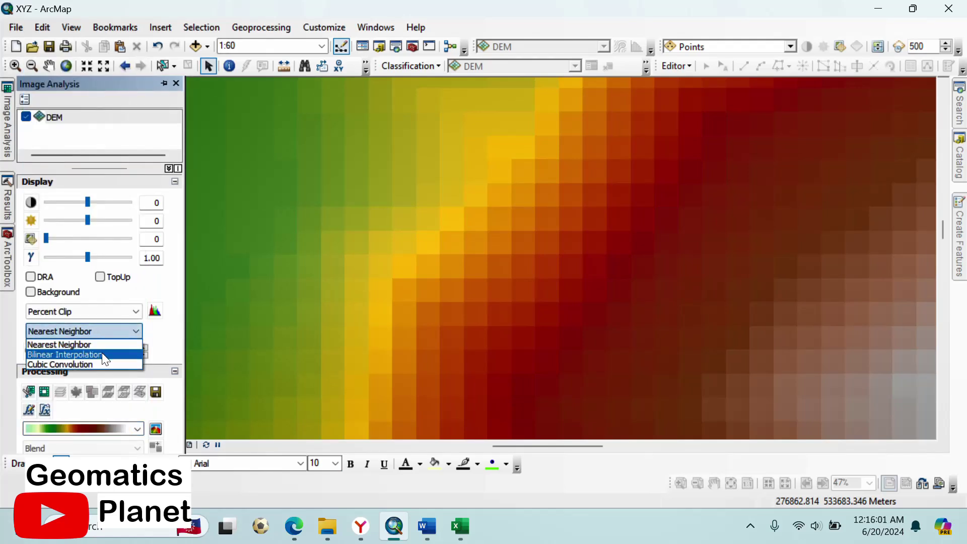
pyautogui.click(104, 355)
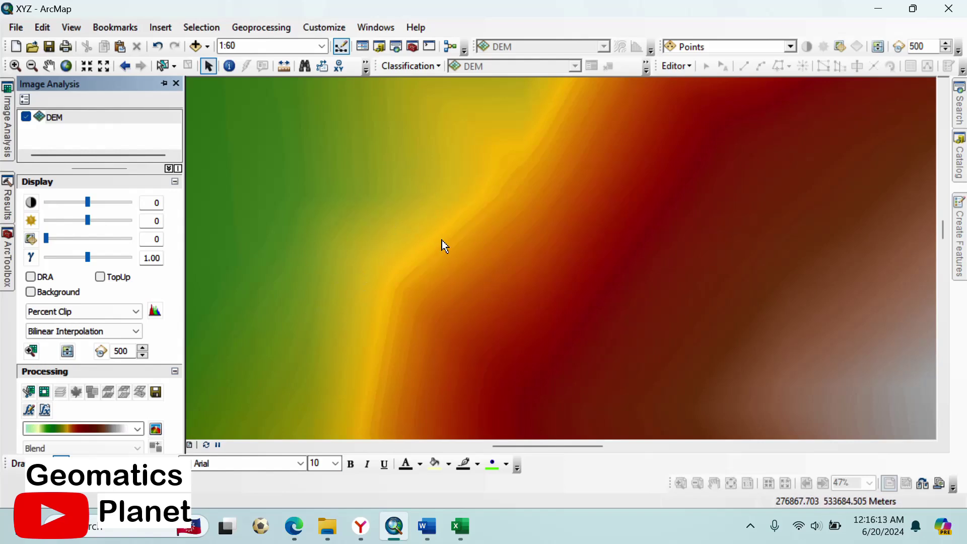
# Set the DEM's display resampling to Cubic Convolution and inspect its smoothness at several map scales.
pyautogui.click(89, 332)
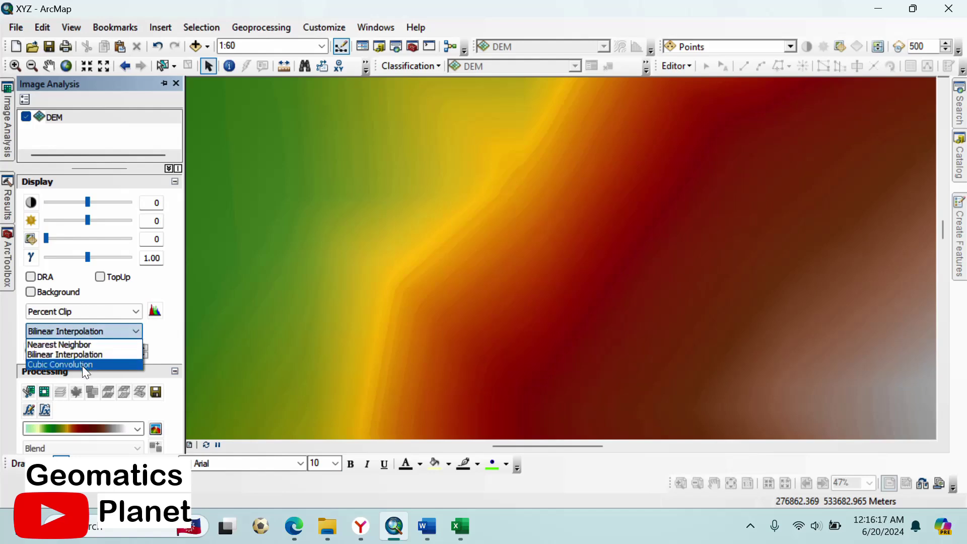
pyautogui.click(102, 362)
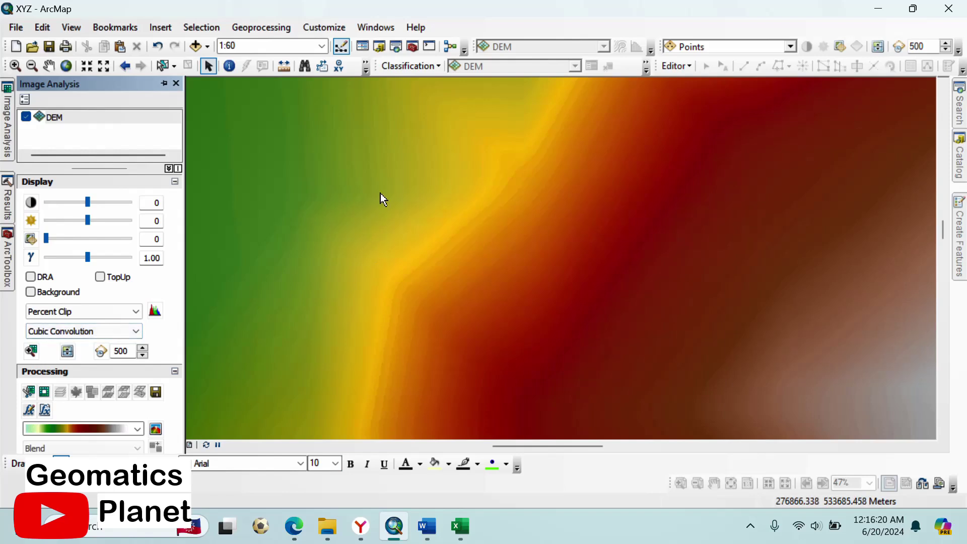
pyautogui.scroll(4, 494, 242)
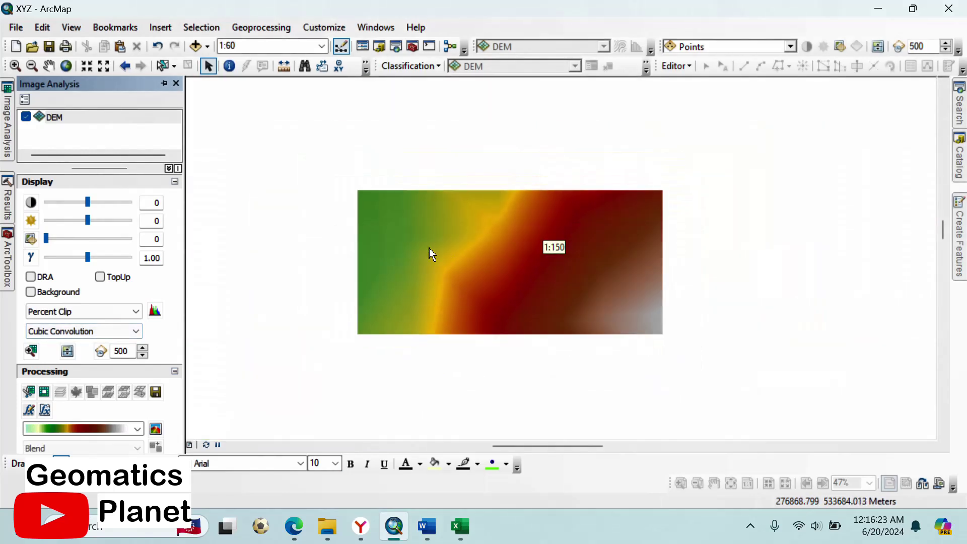
pyautogui.scroll(3, 373, 234)
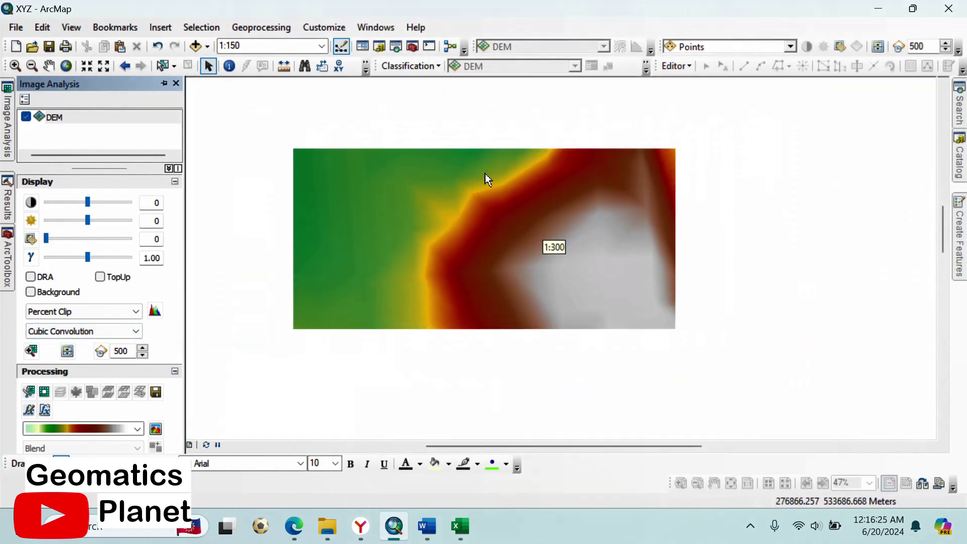
pyautogui.scroll(-6, 466, 188)
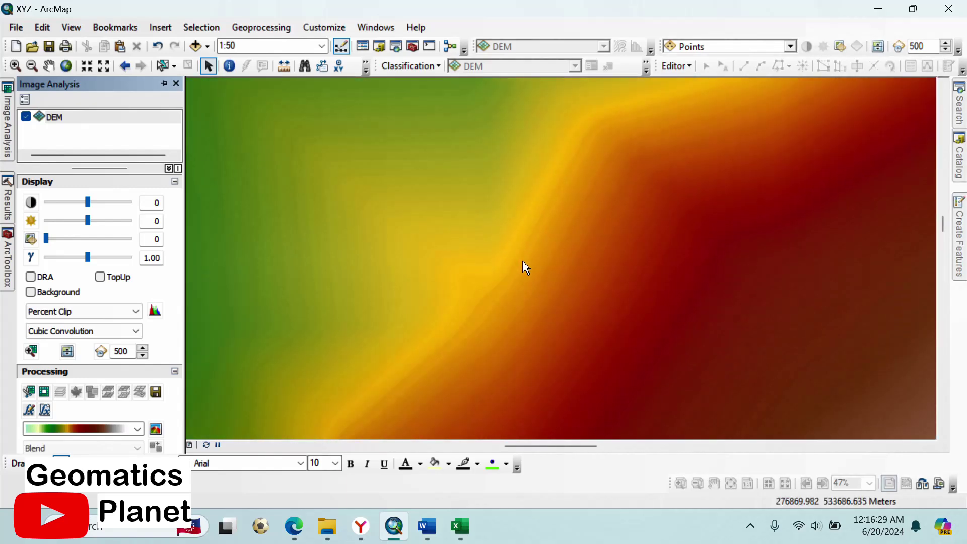
# Compare the DEM's display under Nearest Neighbor, Bilinear Interpolation and Cubic Convolution resampling.
pyautogui.click(71, 333)
pyautogui.click(82, 342)
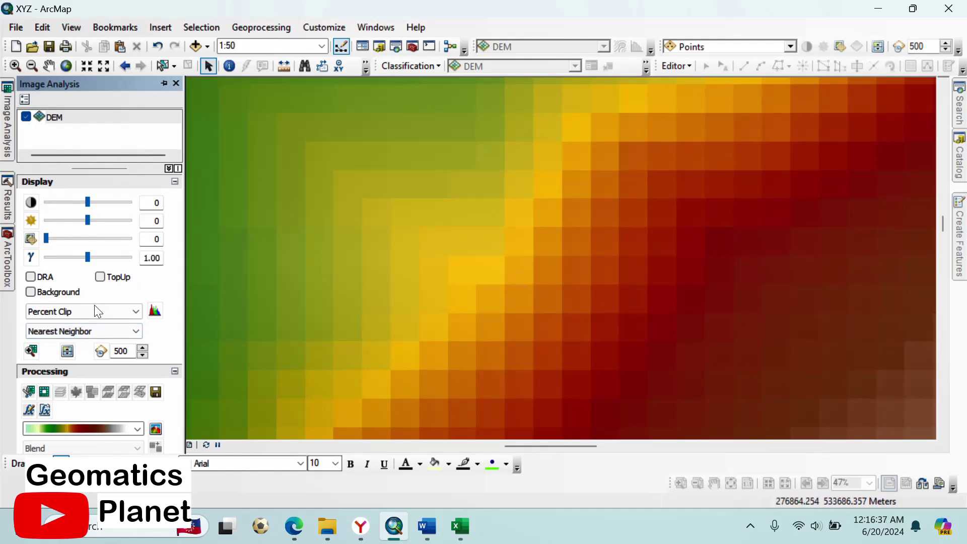
pyautogui.click(83, 331)
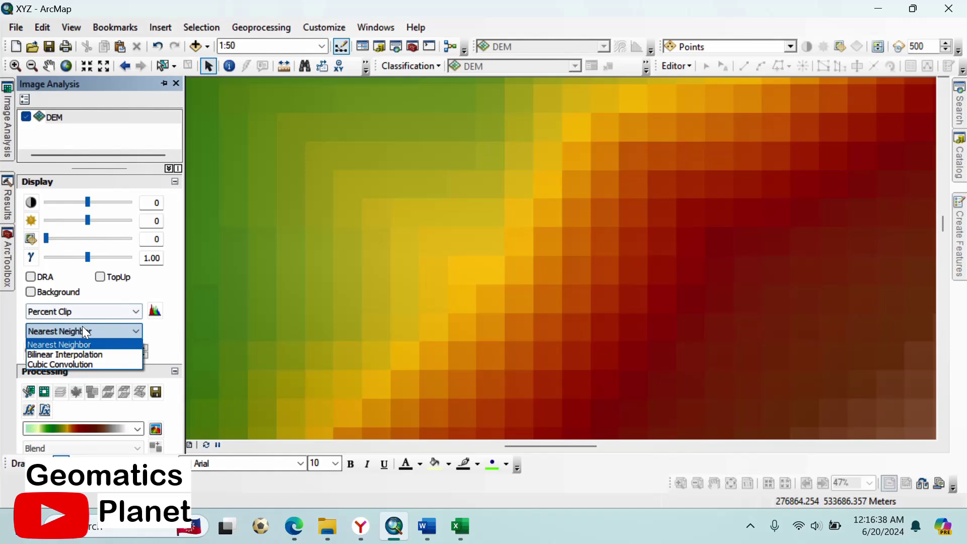
pyautogui.click(82, 354)
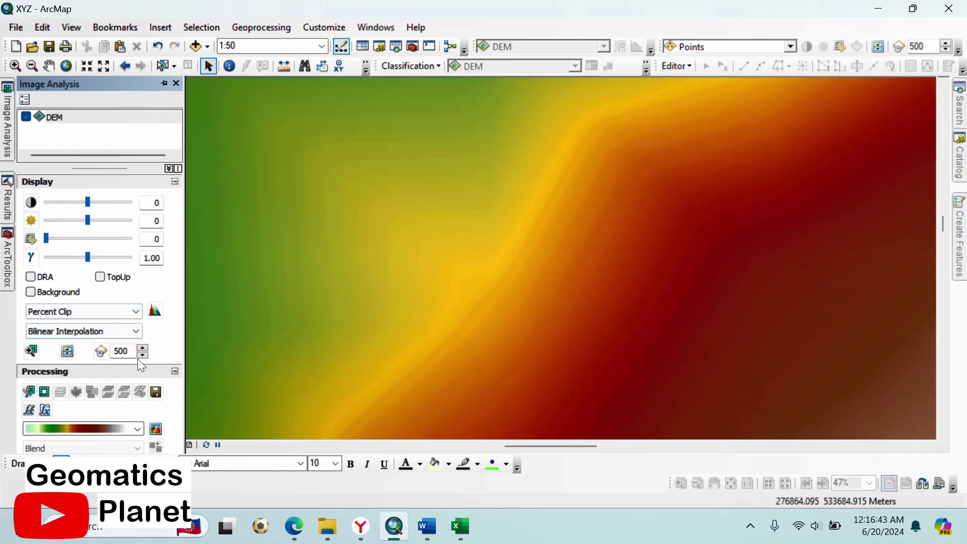
pyautogui.click(82, 331)
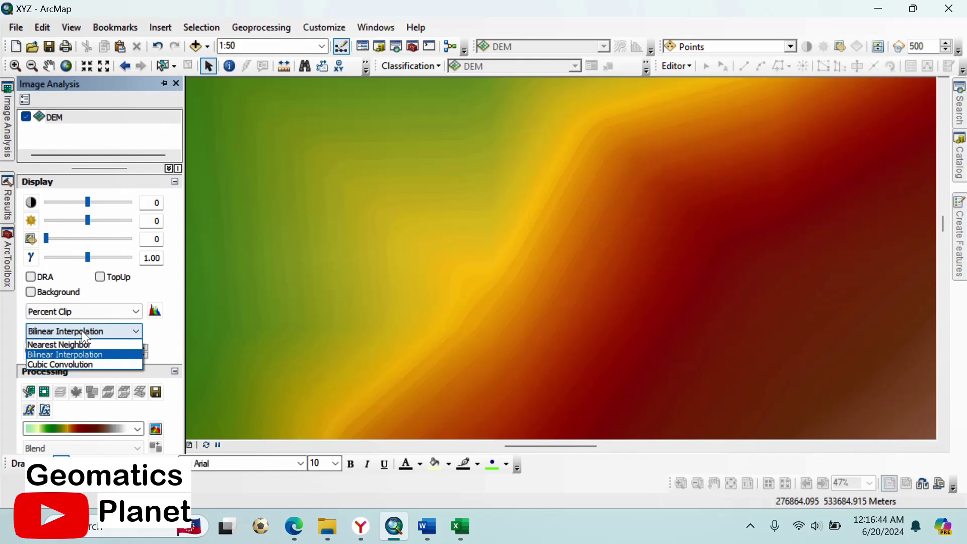
pyautogui.click(71, 364)
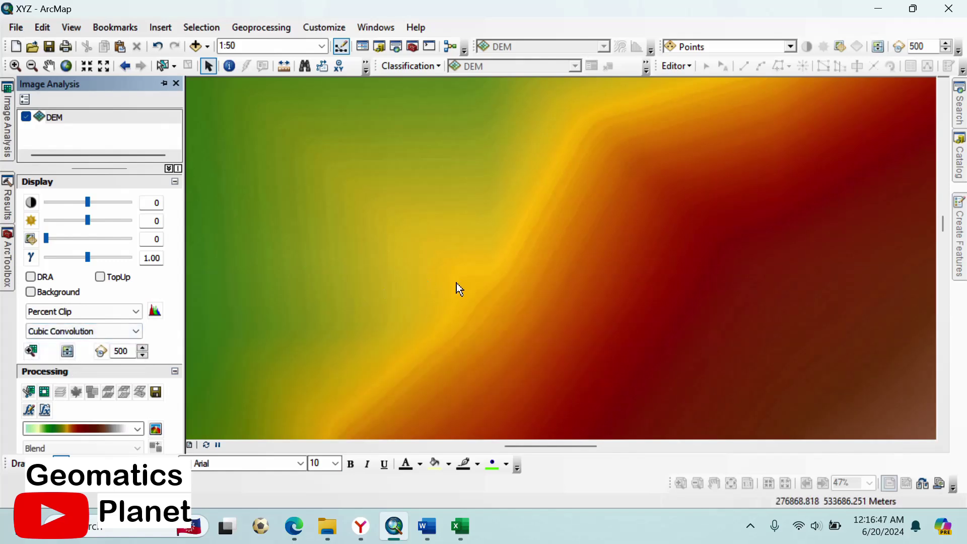
# View the DEM at 1:600 and open ArcToolbox.
pyautogui.scroll(-2, 457, 283)
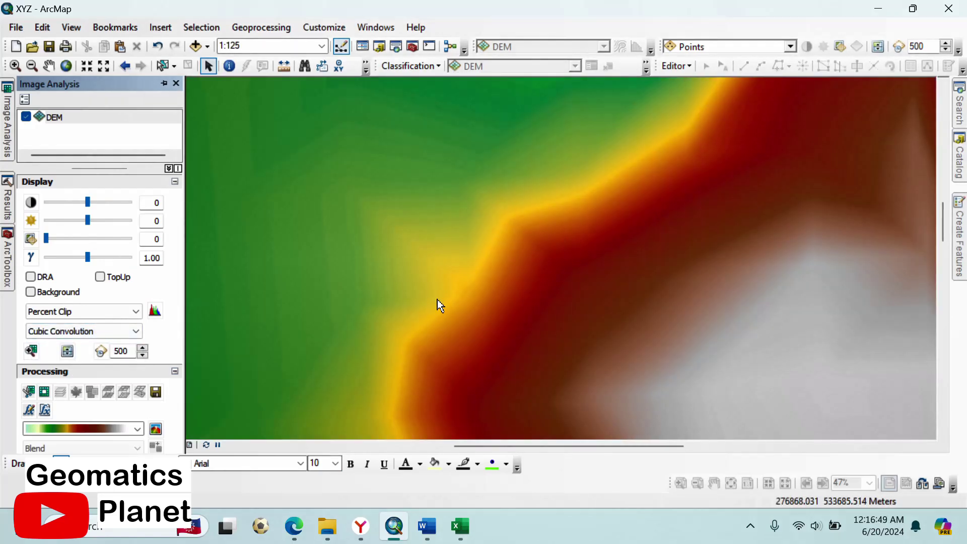
pyautogui.scroll(-3, 432, 288)
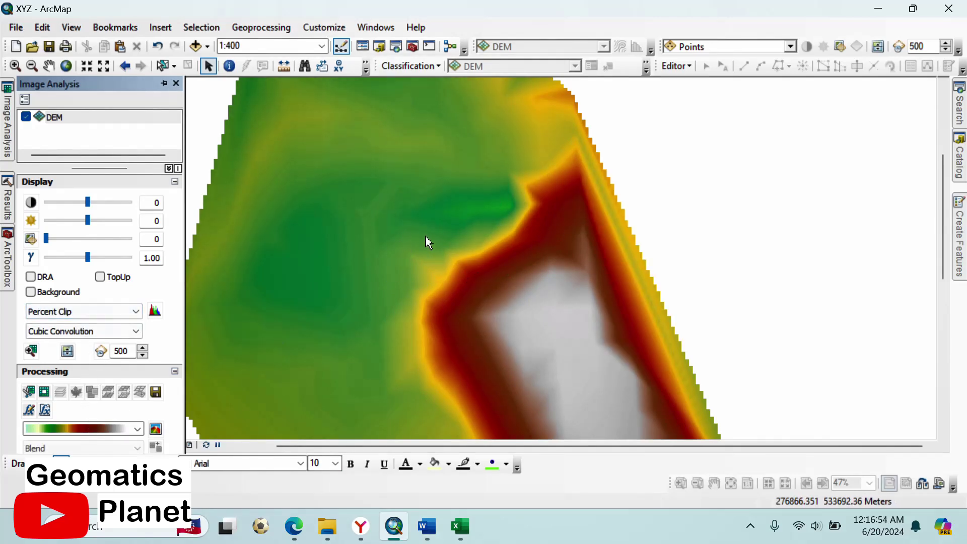
pyautogui.scroll(-1, 657, 241)
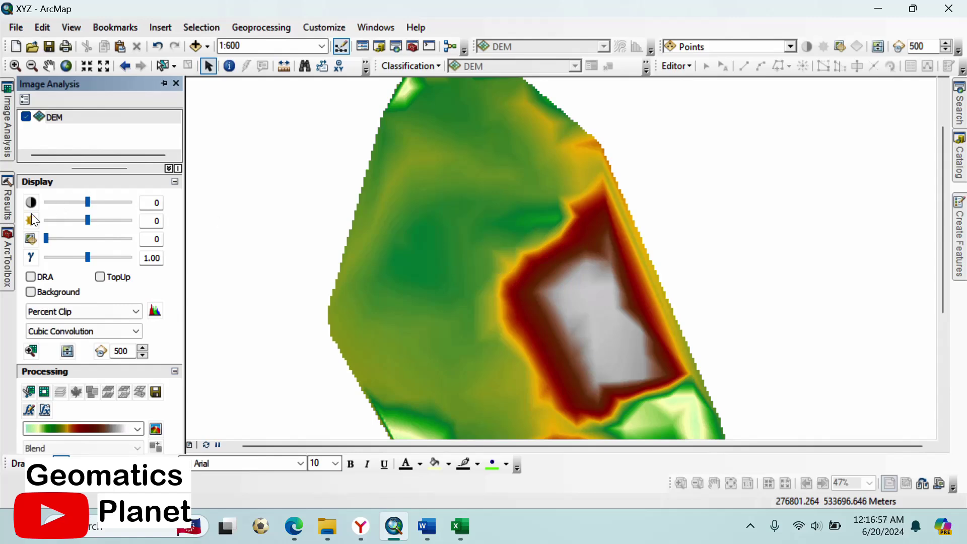
pyautogui.click(7, 259)
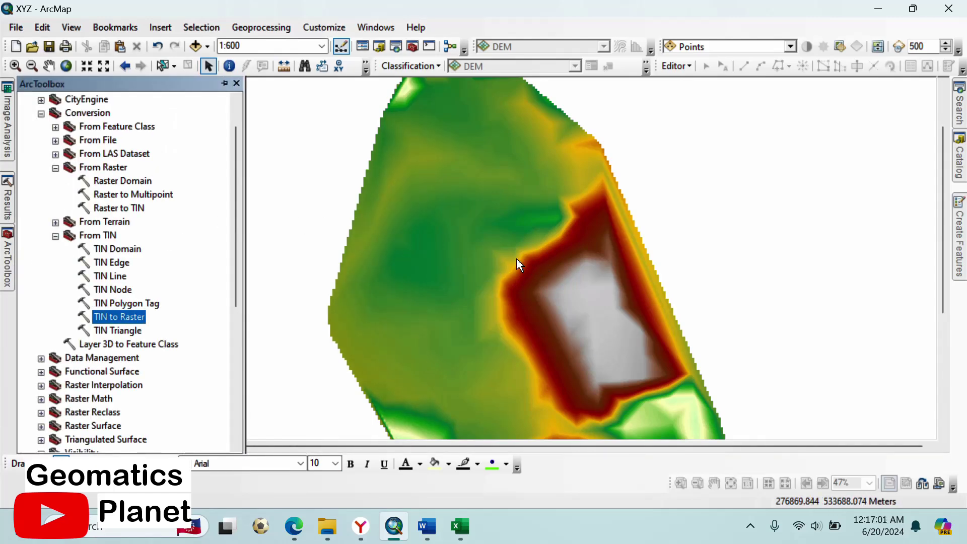
# Collapse the Conversion toolset and the whole 3D Analyst Tools toolbox in ArcToolbox.
pyautogui.scroll(1, 506, 260)
pyautogui.scroll(3, 501, 258)
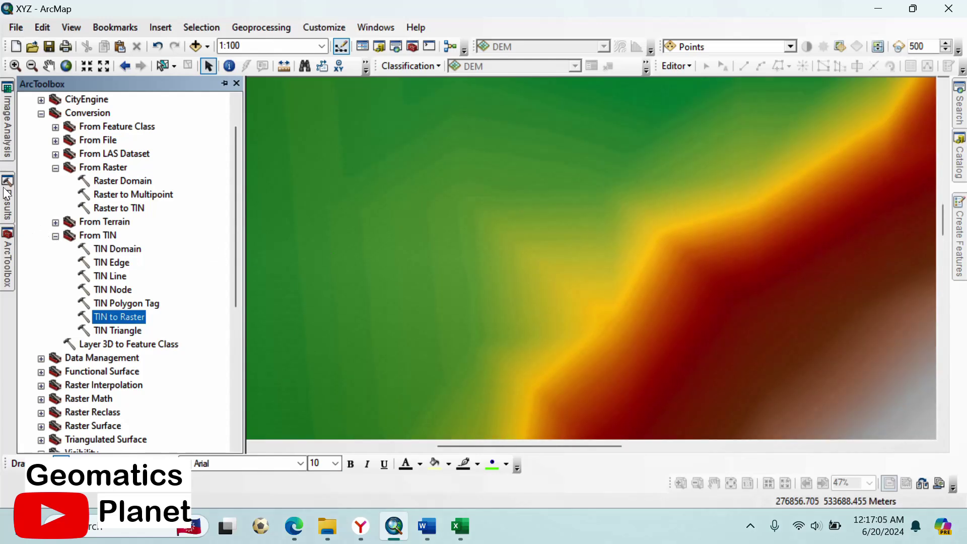
pyautogui.click(41, 115)
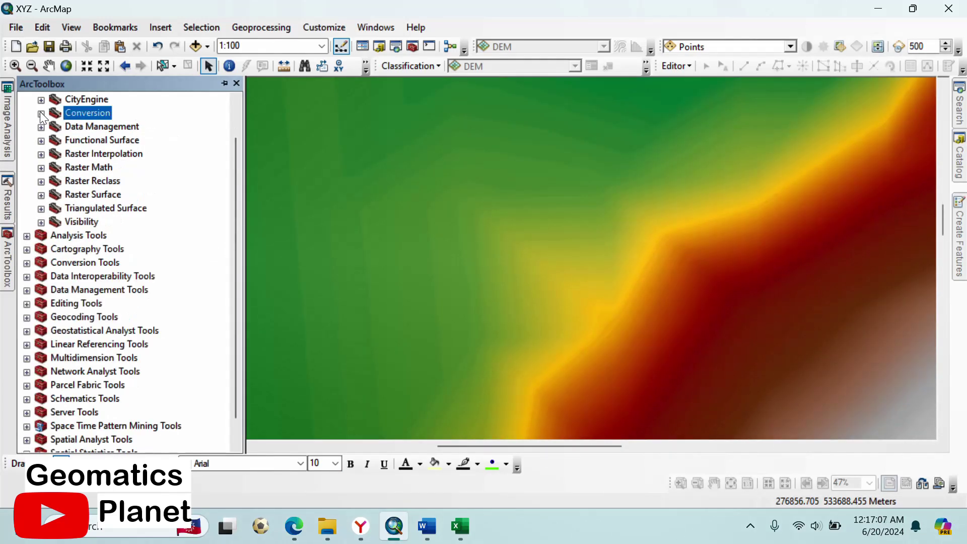
pyautogui.scroll(1, 62, 138)
pyautogui.click(27, 115)
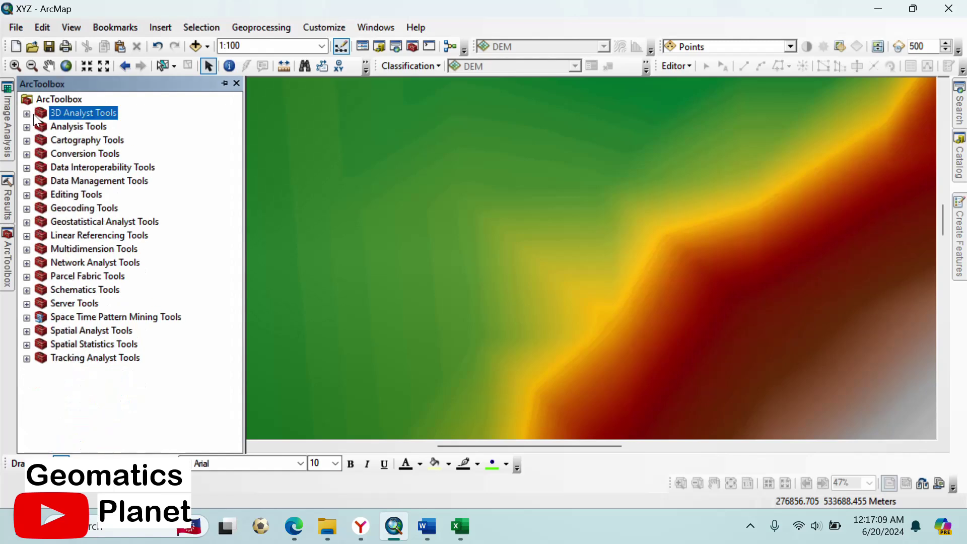
# Open the Contour tool from the Surface toolset of Spatial Analyst Tools.
pyautogui.click(27, 332)
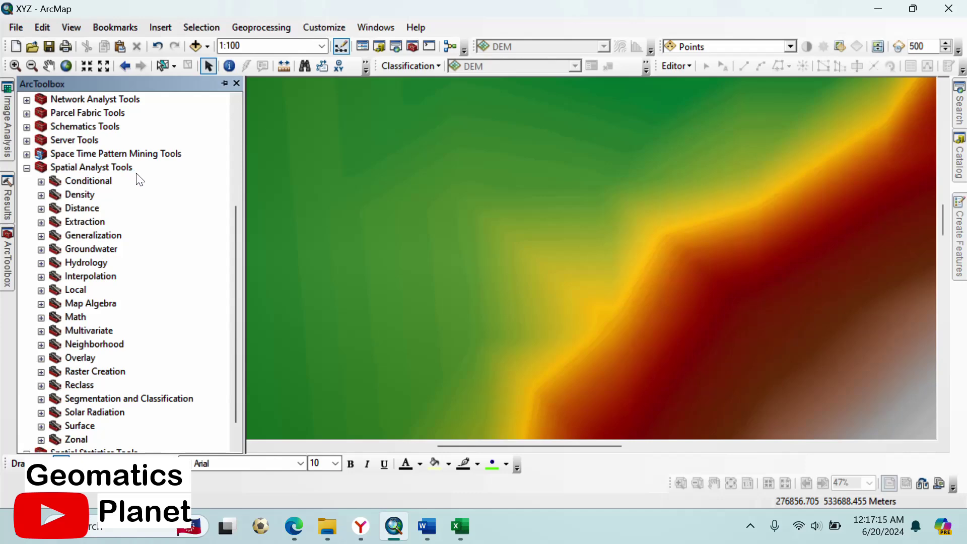
pyautogui.scroll(-1, 120, 317)
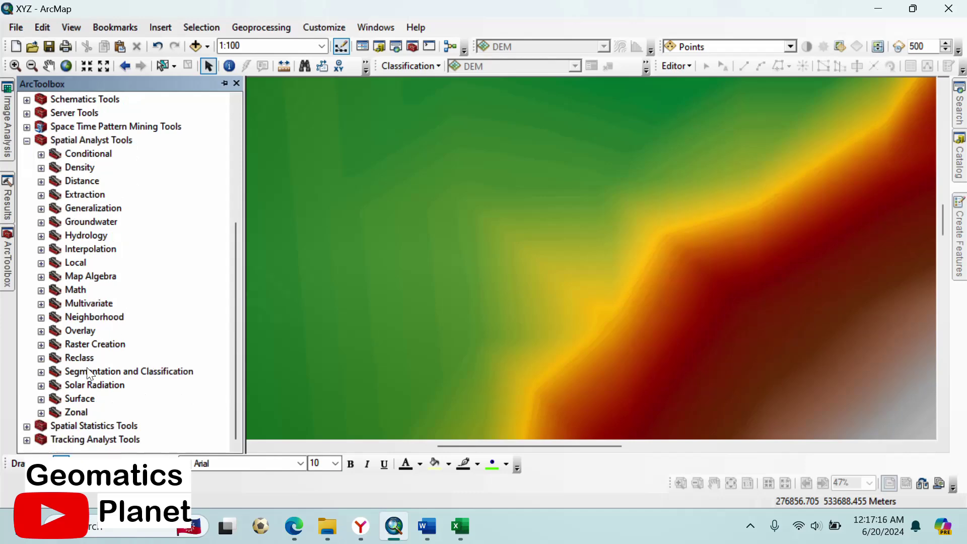
pyautogui.click(41, 398)
pyautogui.scroll(-1, 92, 358)
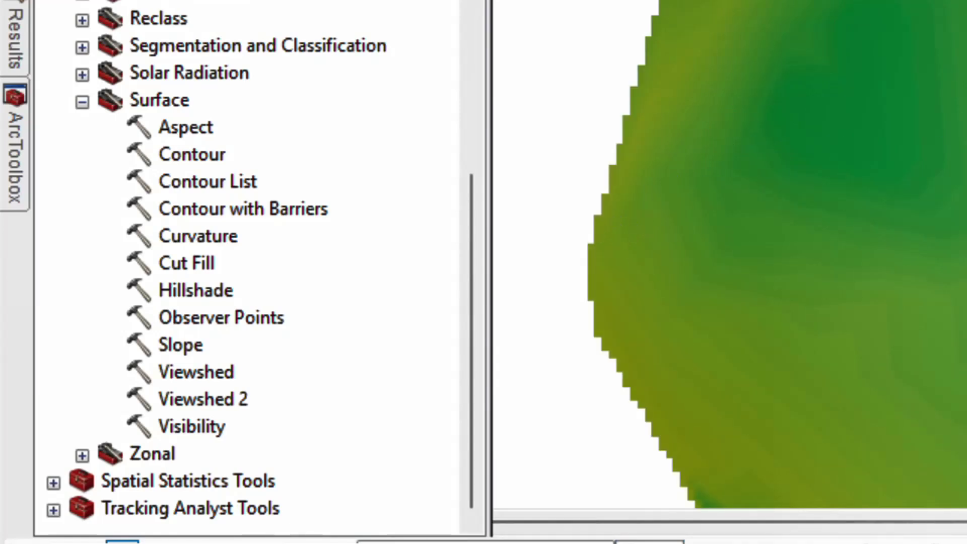
pyautogui.scroll(2, 808, 74)
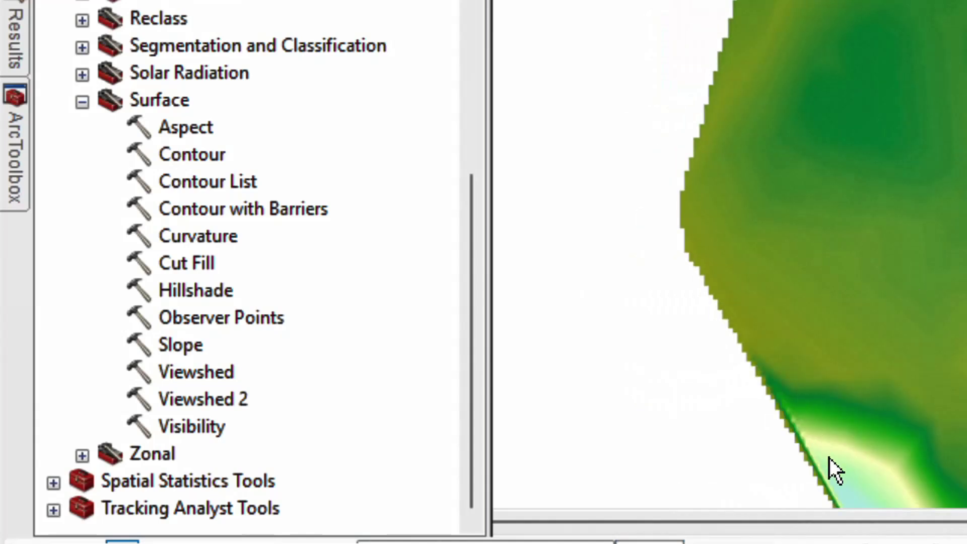
pyautogui.doubleClick(198, 160)
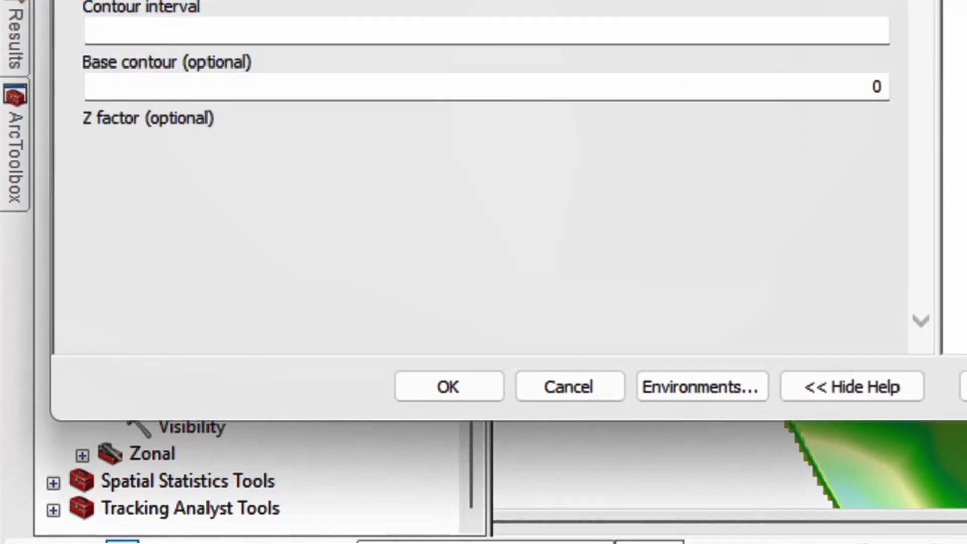
# Generate contours from the DEM raster with a contour interval of 0.2.
pyautogui.moveTo(115, 0); pyautogui.dragTo(813, 54)
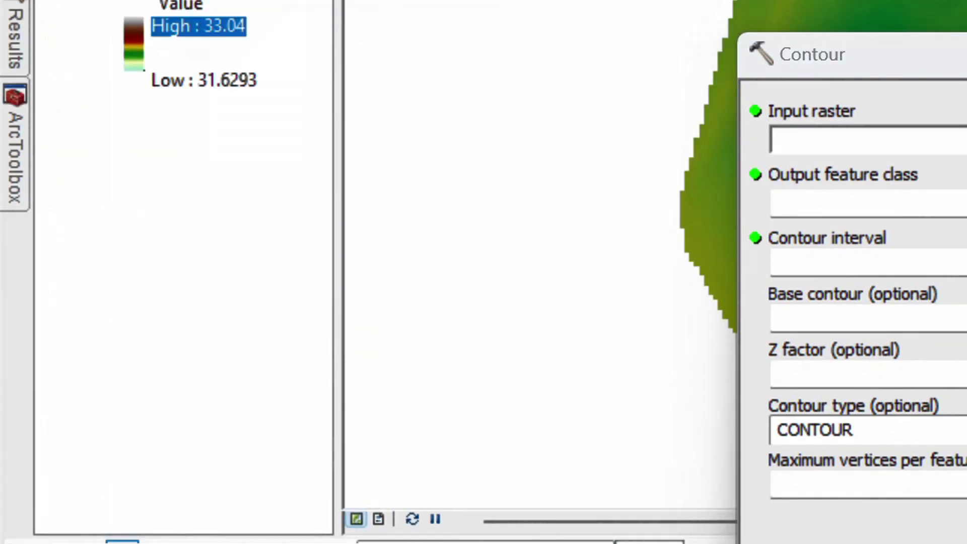
pyautogui.click(965, 139)
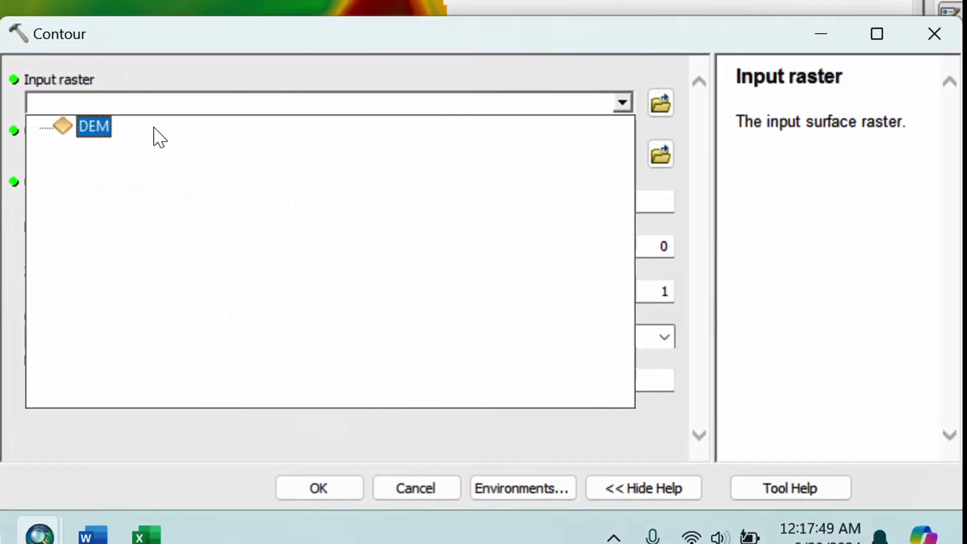
pyautogui.click(82, 132)
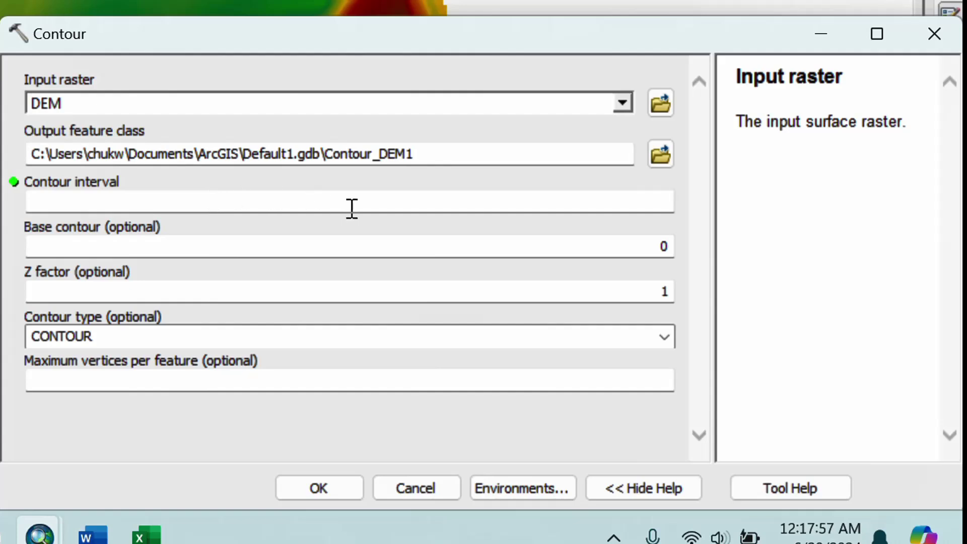
pyautogui.click(52, 204)
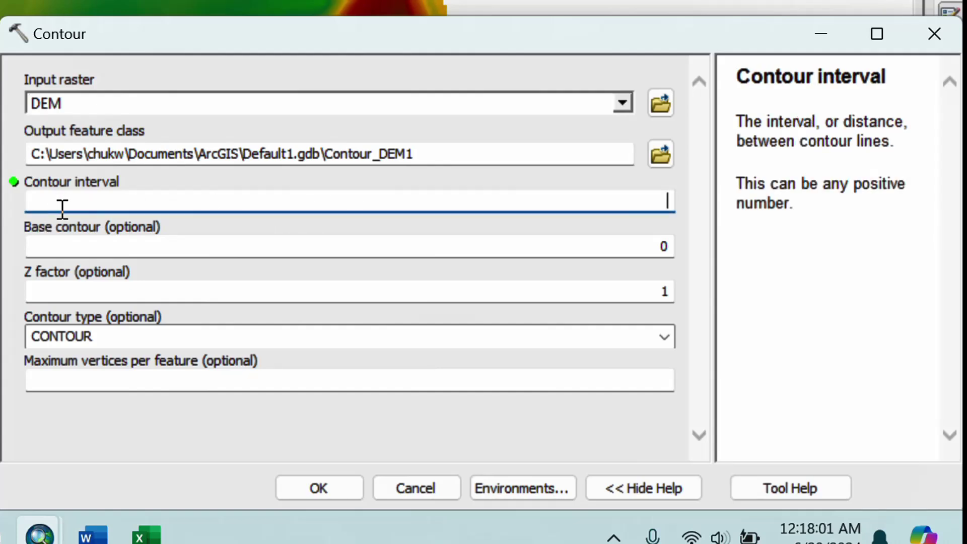
pyautogui.write('0.2')
pyautogui.click(321, 482)
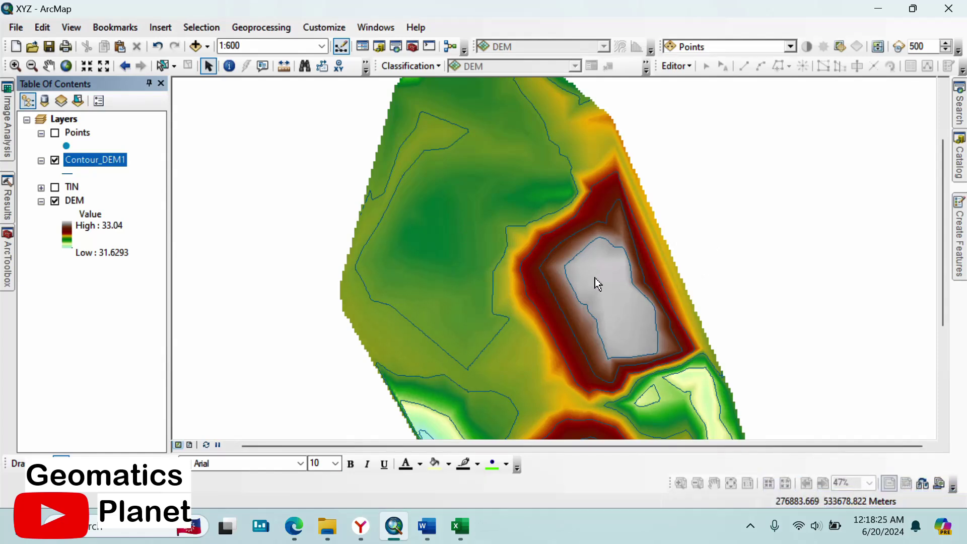
# Run the Contour tool again on the DEM raster with a contour interval of 1.
pyautogui.click(7, 257)
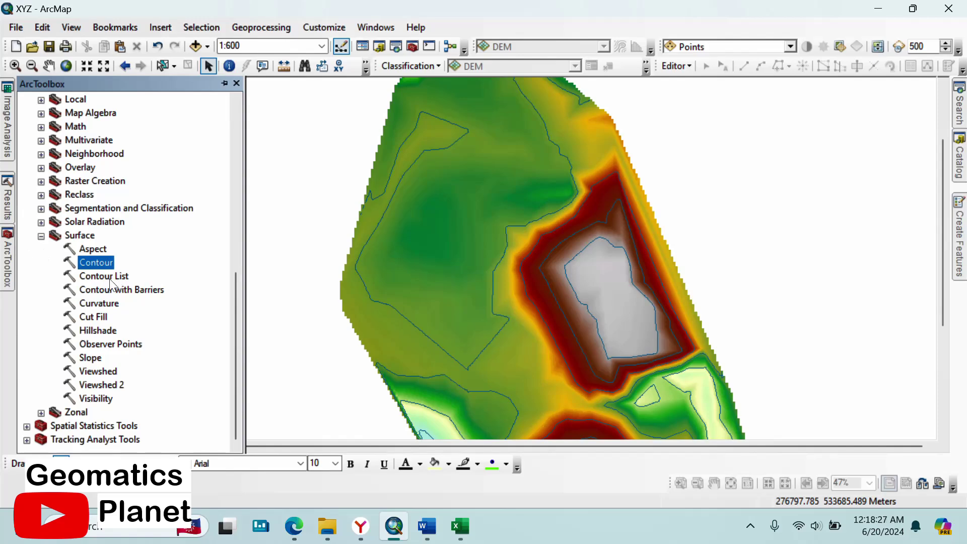
pyautogui.doubleClick(115, 263)
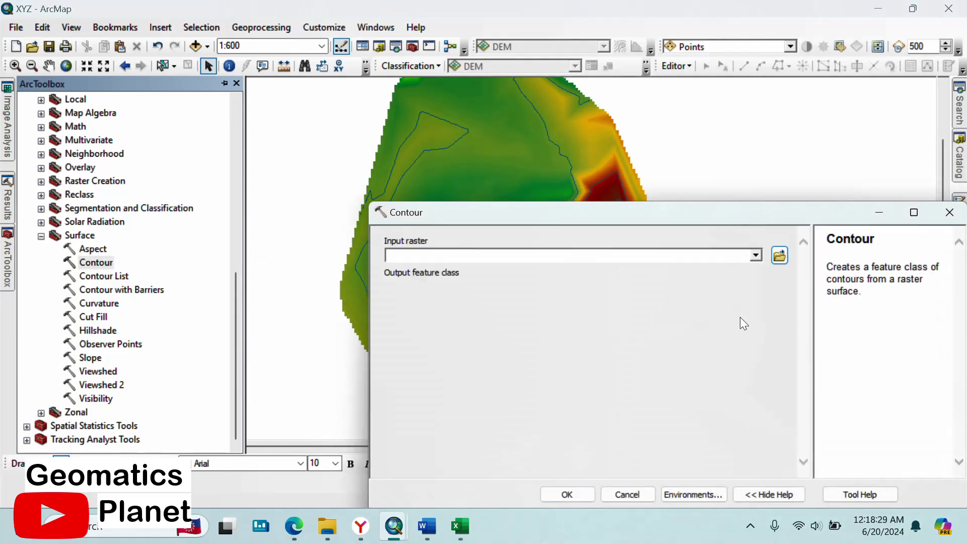
pyautogui.click(756, 255)
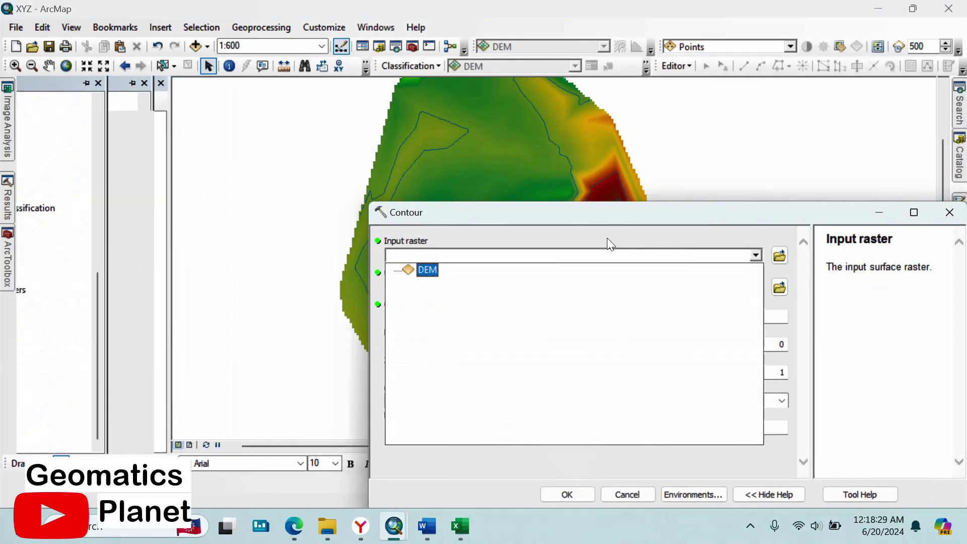
pyautogui.click(426, 271)
pyautogui.click(770, 317)
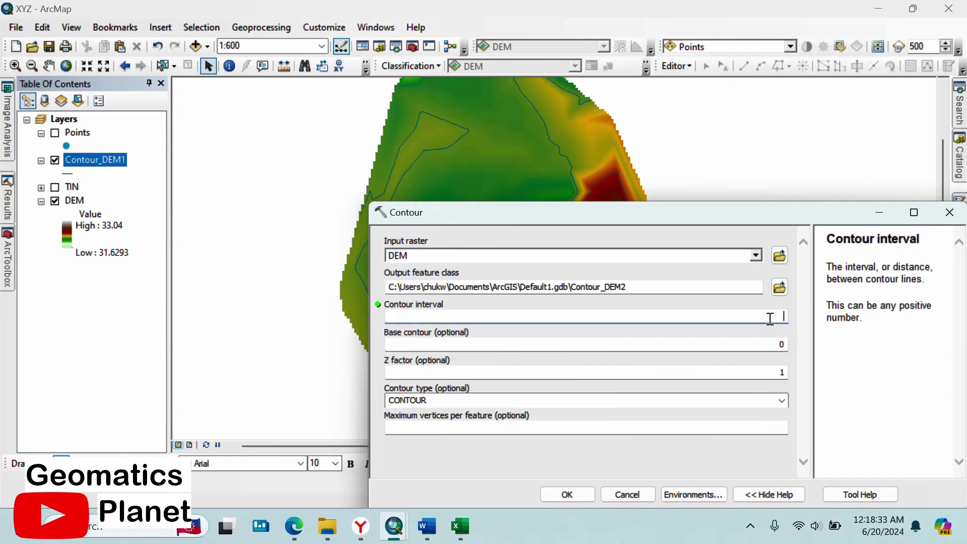
pyautogui.write('1')
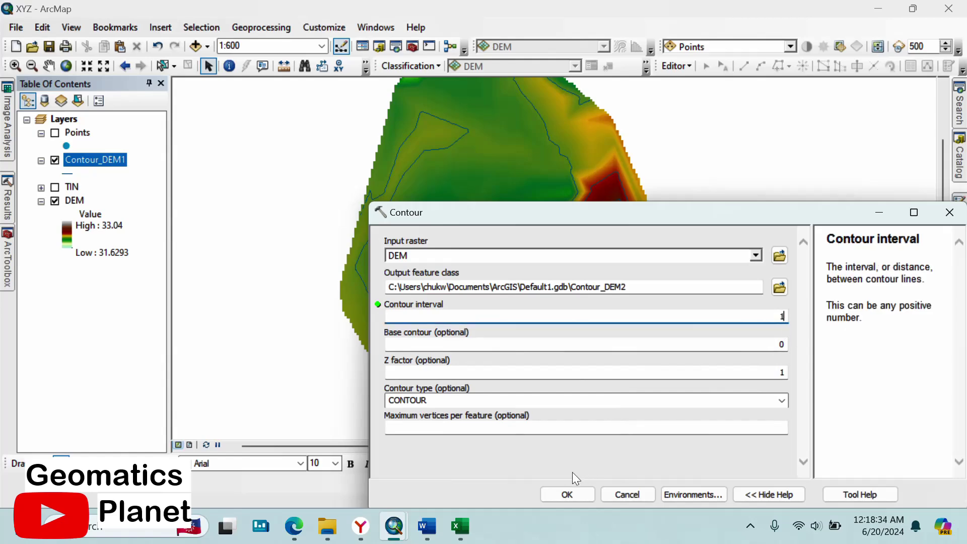
pyautogui.click(568, 494)
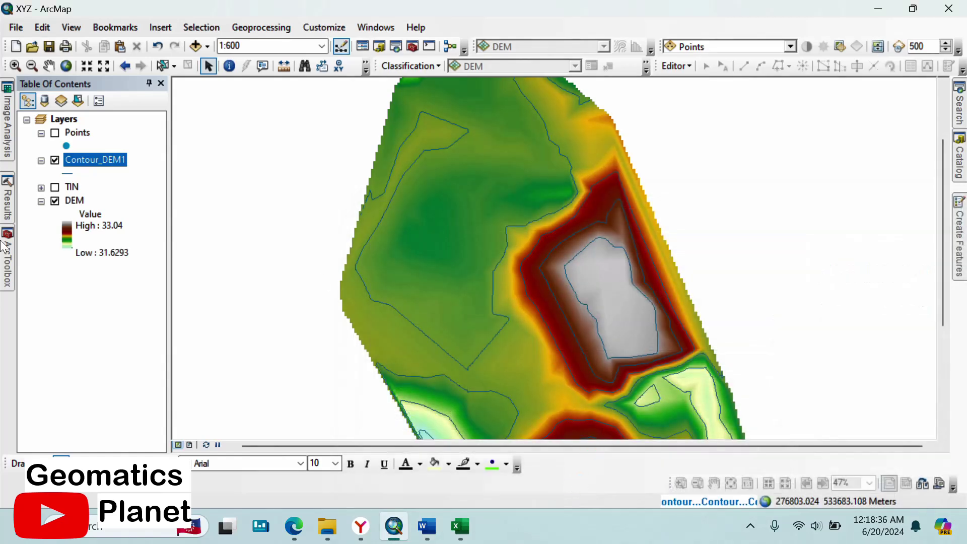
# Hide Contour_DEM1 and examine the Contour_DEM2 lines with and without the DEM beneath them.
pyautogui.click(55, 161)
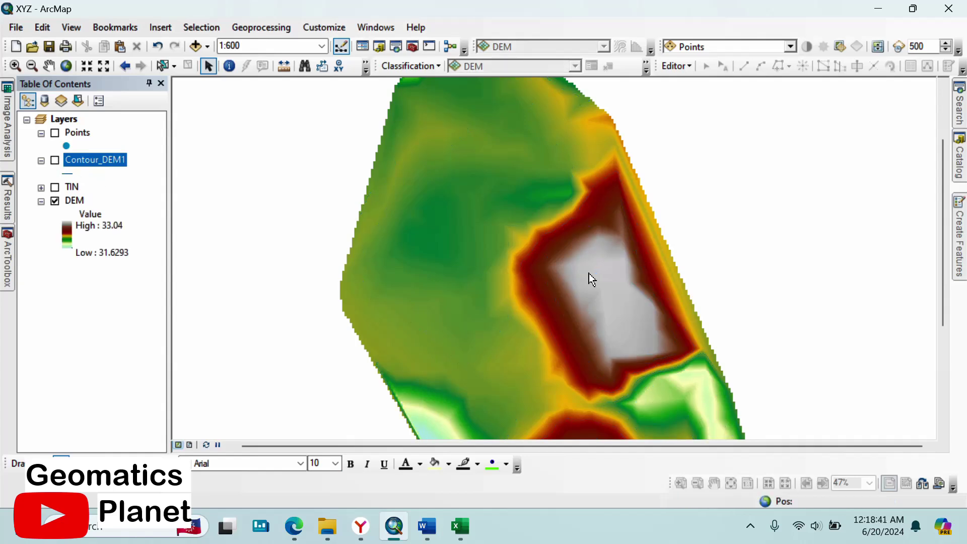
pyautogui.scroll(4, 549, 234)
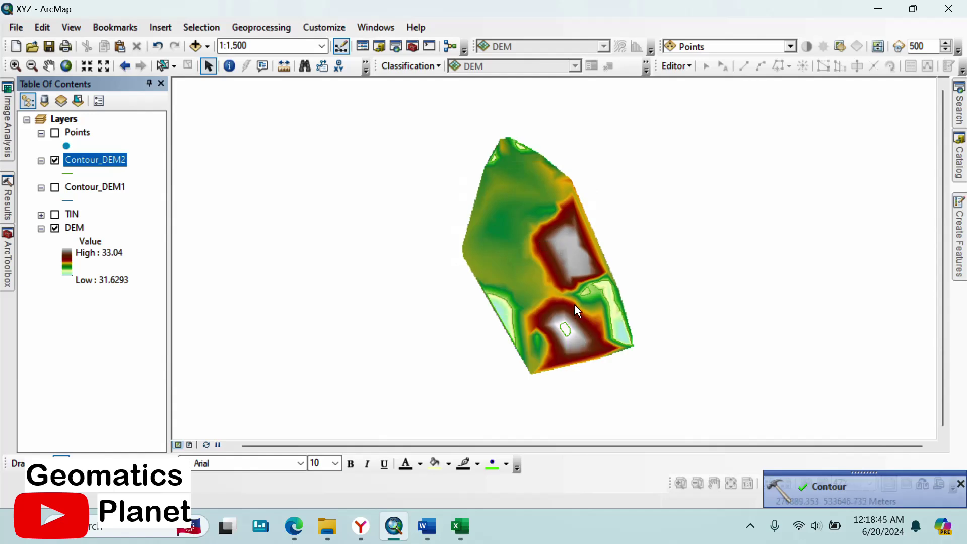
pyautogui.scroll(-6, 576, 308)
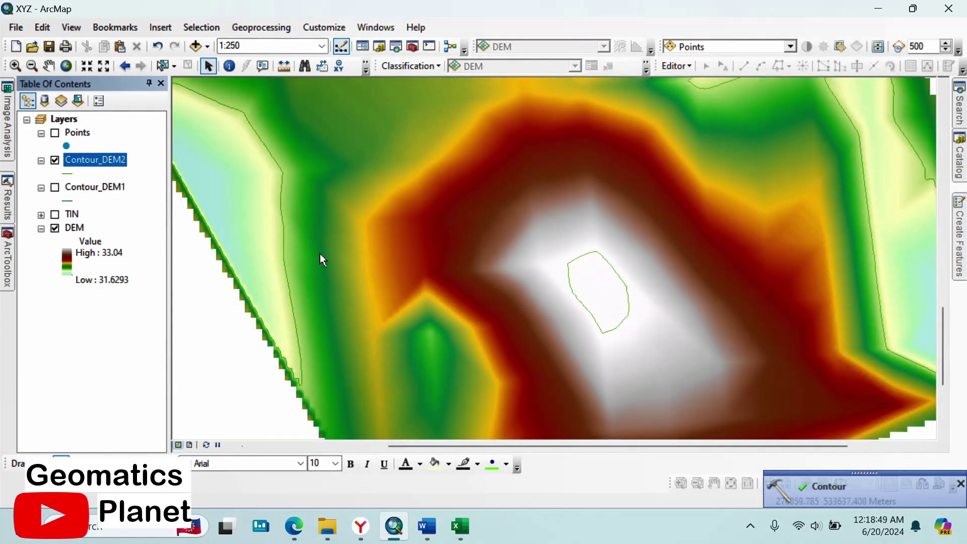
pyautogui.click(55, 229)
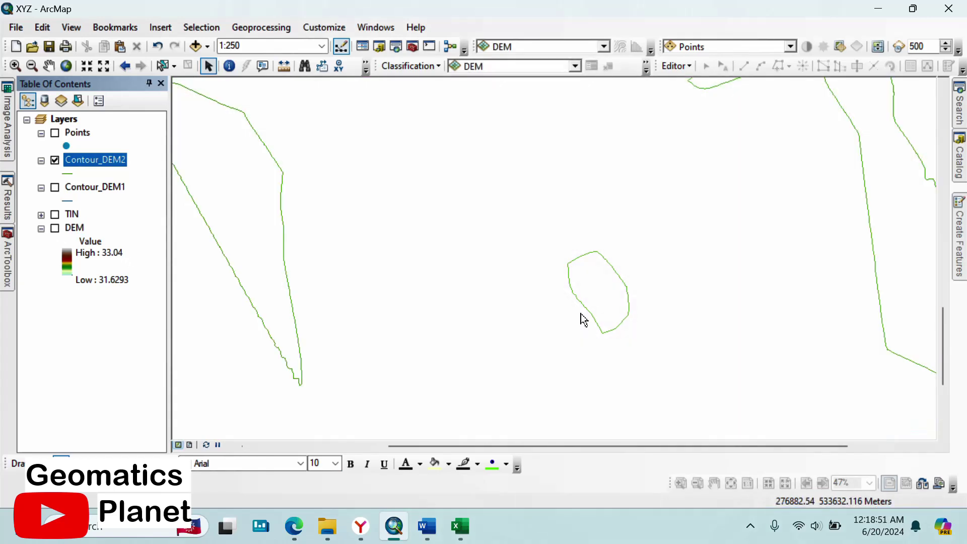
pyautogui.scroll(2, 584, 322)
pyautogui.scroll(1, 587, 324)
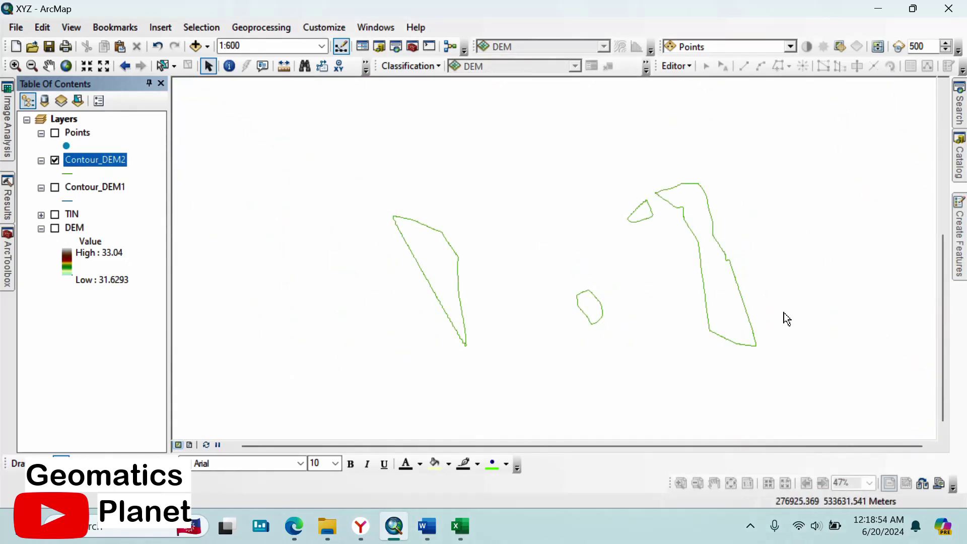
pyautogui.click(56, 229)
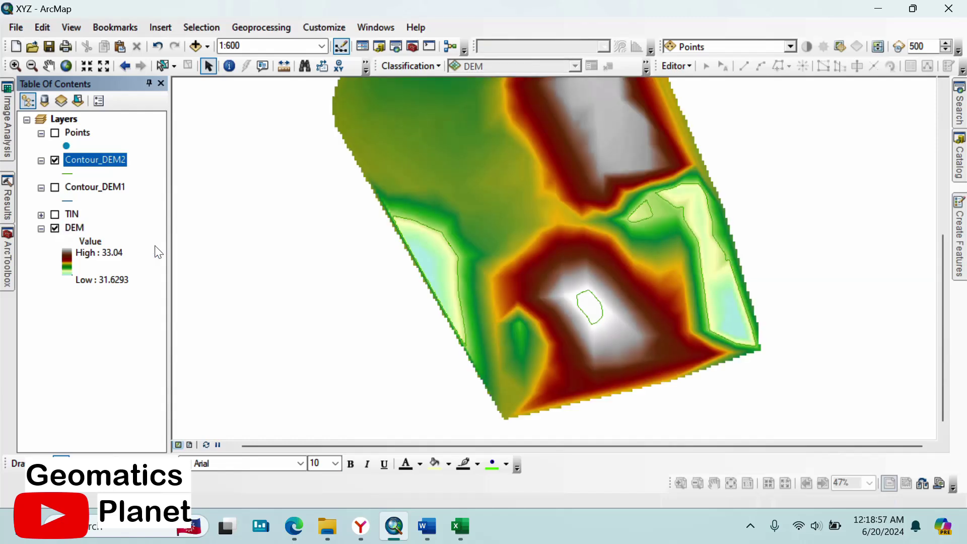
# Remove the Contour_DEM2 layer and display only Contour_DEM1, with the DEM hidden.
pyautogui.click(55, 229)
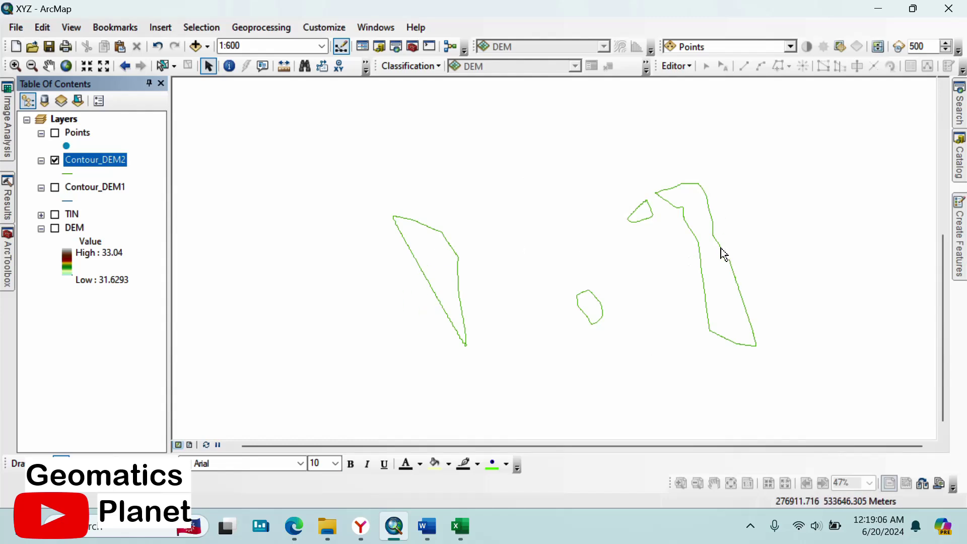
pyautogui.rightClick(74, 159)
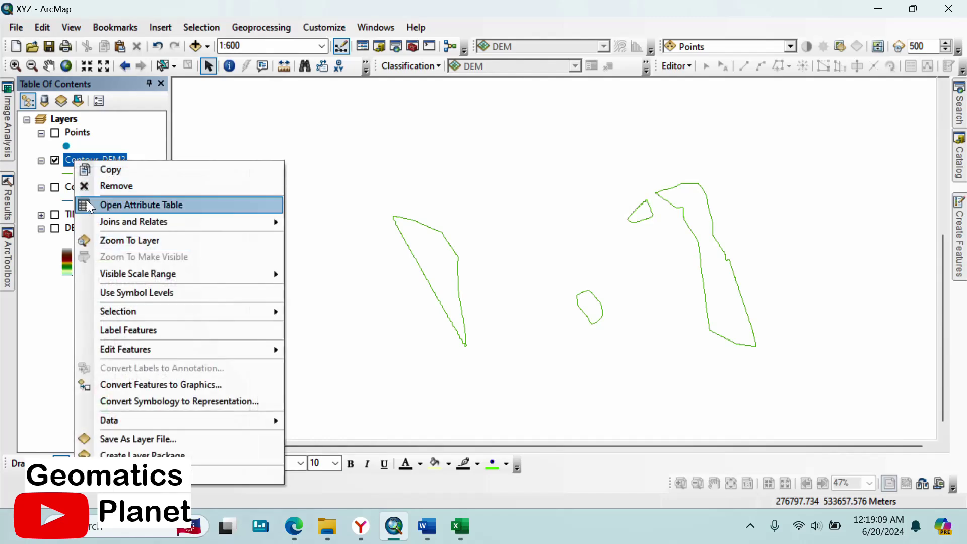
pyautogui.click(105, 188)
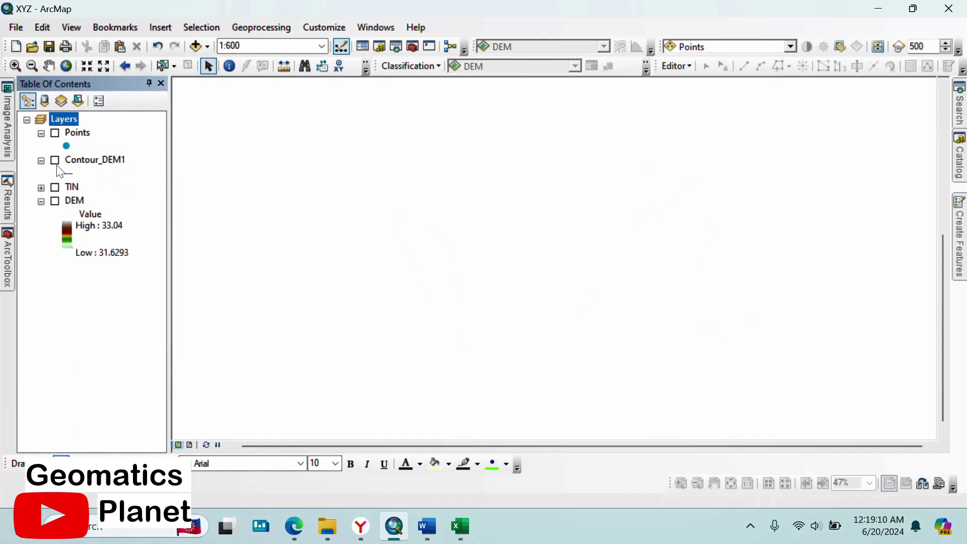
pyautogui.scroll(-2, 554, 274)
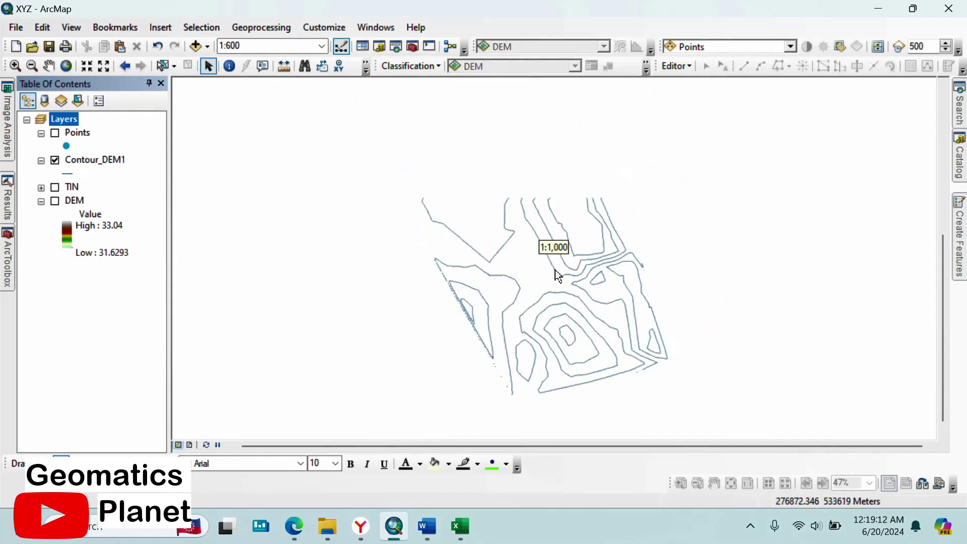
pyautogui.scroll(1, 567, 213)
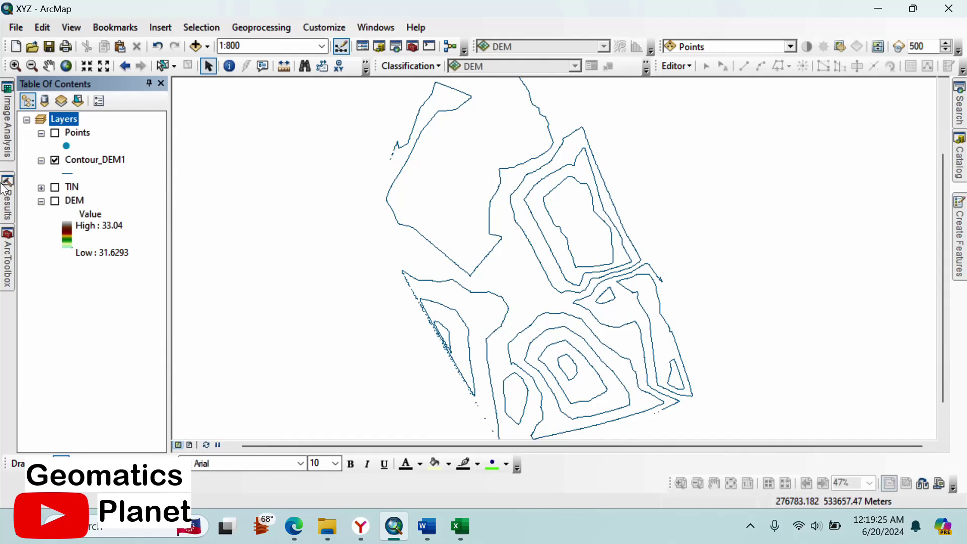
# Run the Contour tool on the DEM raster with a contour interval of 0.1 and output Contour_DEM3.
pyautogui.click(7, 247)
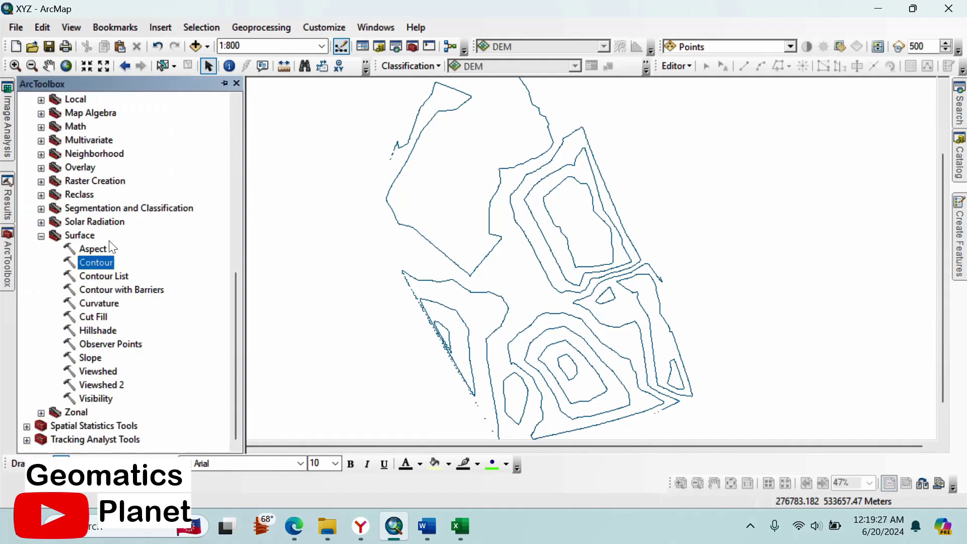
pyautogui.doubleClick(95, 262)
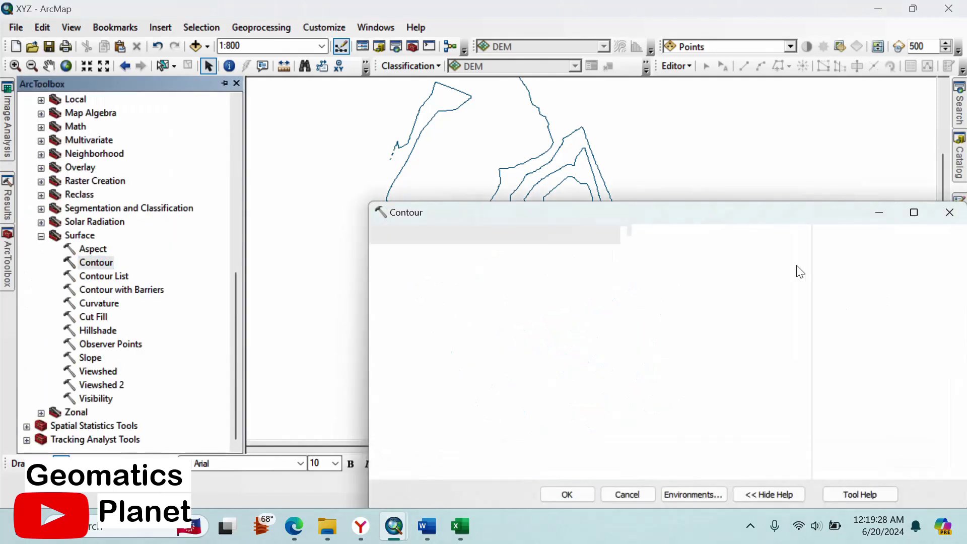
pyautogui.click(756, 256)
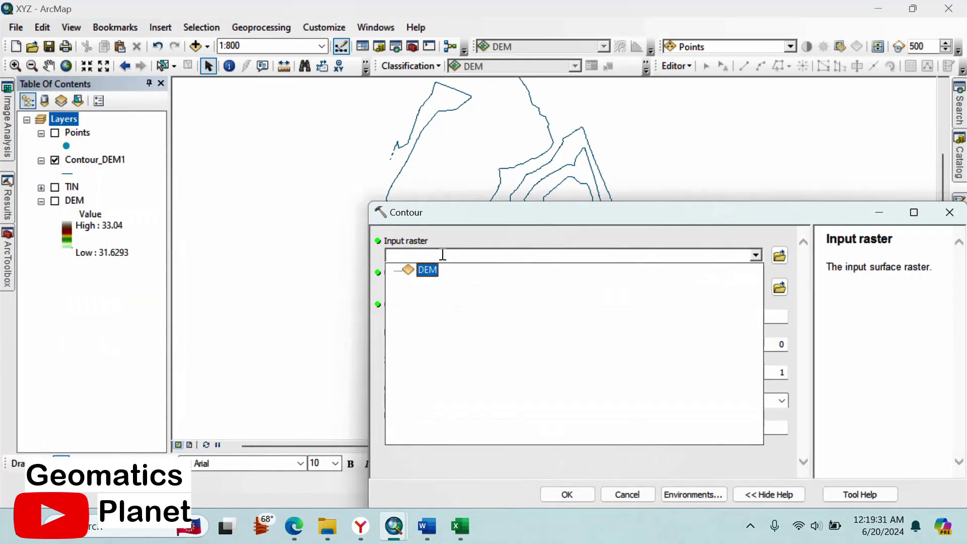
pyautogui.click(427, 270)
pyautogui.click(773, 348)
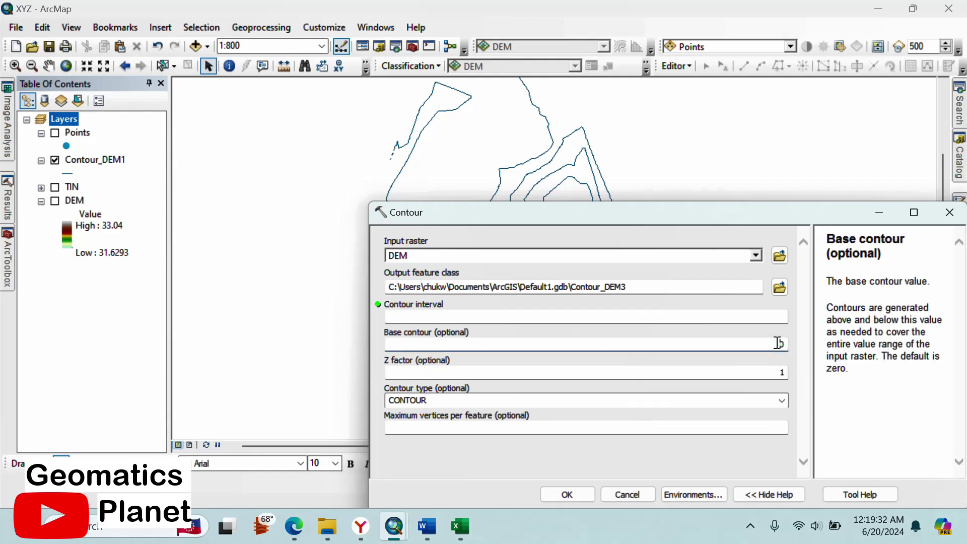
pyautogui.click(781, 316)
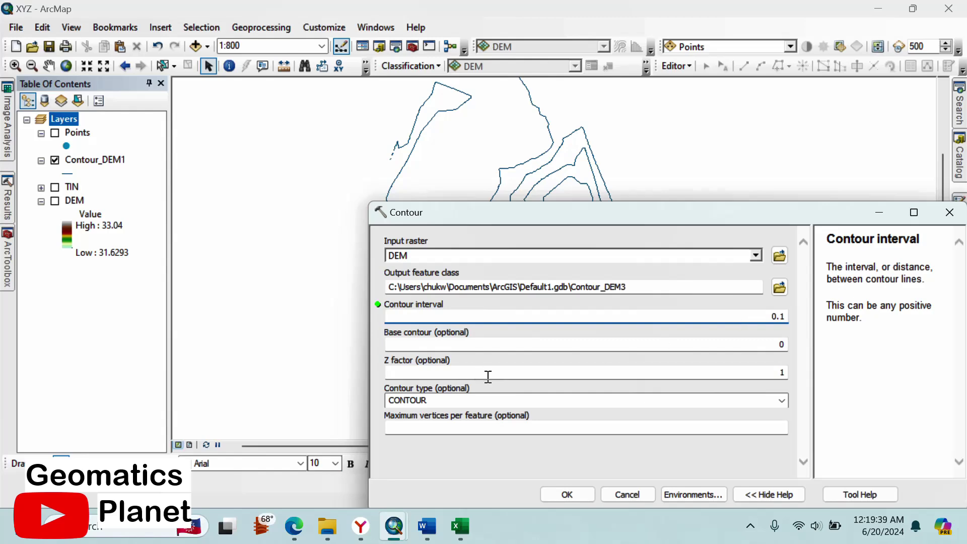
pyautogui.click(568, 494)
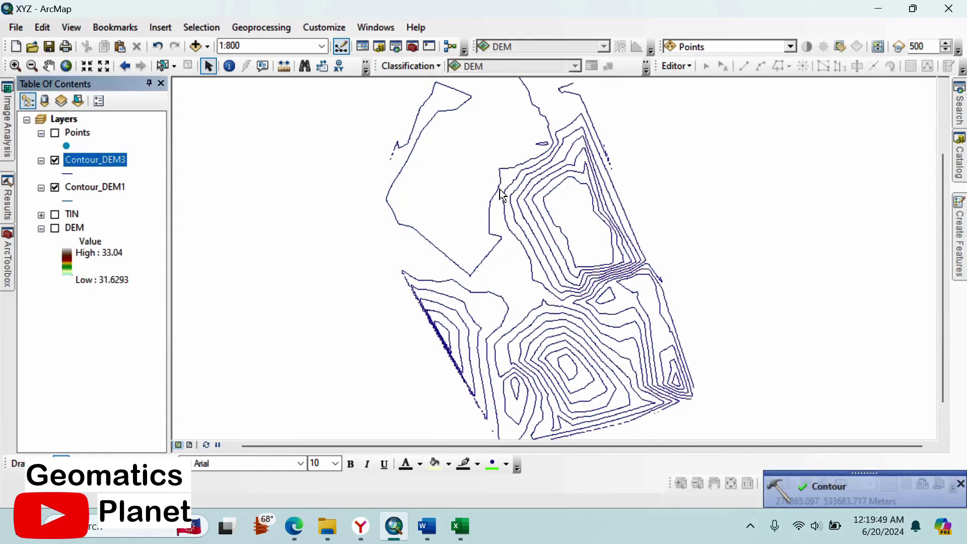
# Remove the Contour_DEM1 layer and examine the sharp bends of the Contour_DEM3 lines up close.
pyautogui.rightClick(94, 187)
pyautogui.click(134, 206)
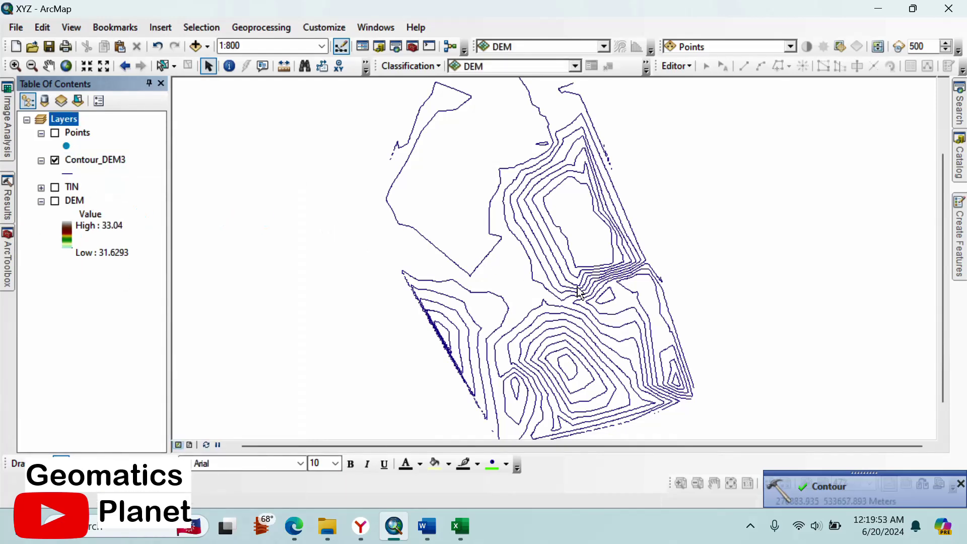
pyautogui.scroll(-3, 612, 276)
pyautogui.scroll(-5, 613, 275)
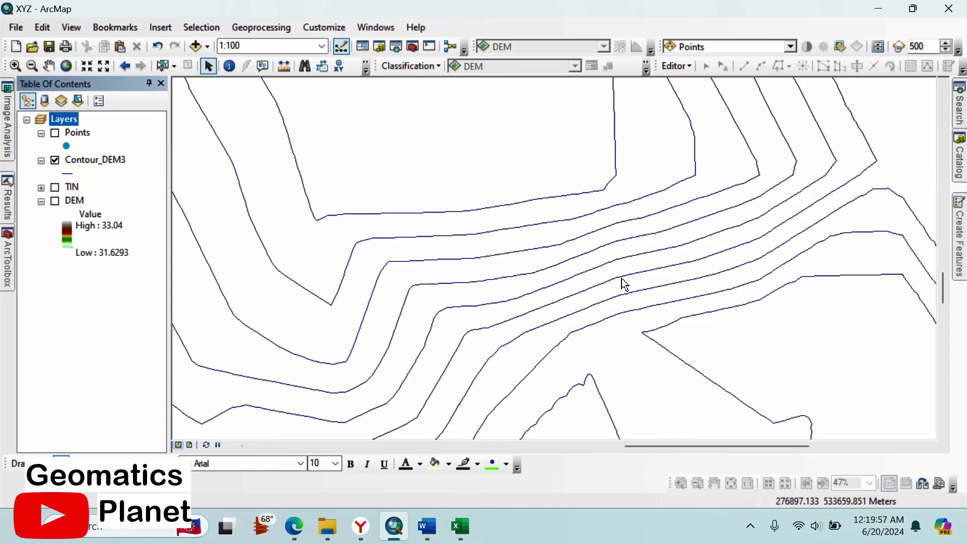
pyautogui.scroll(4, 529, 211)
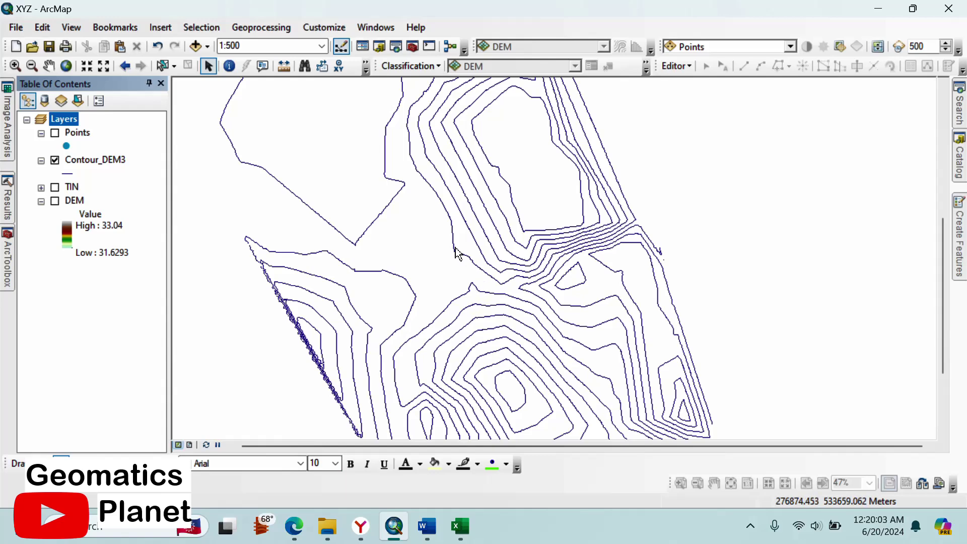
pyautogui.scroll(-4, 453, 255)
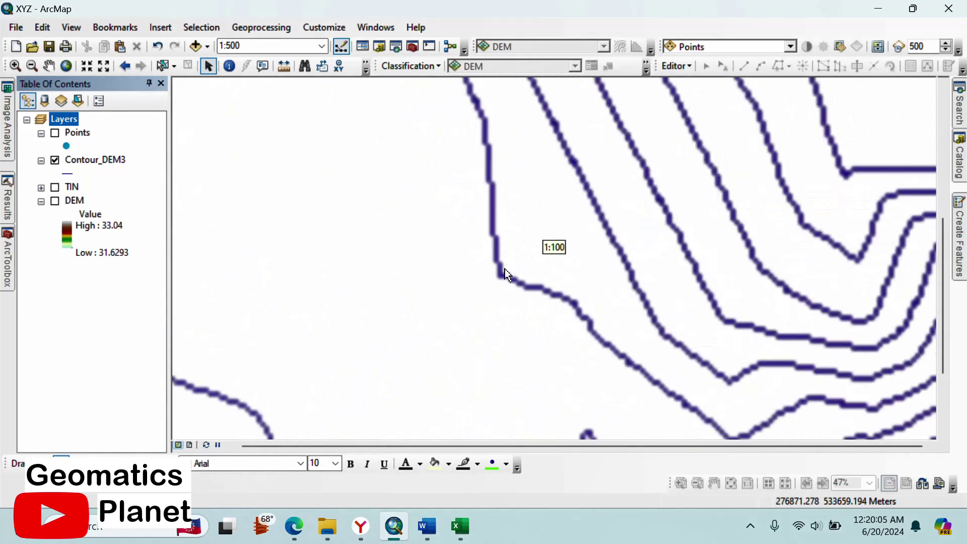
pyautogui.scroll(1, 469, 285)
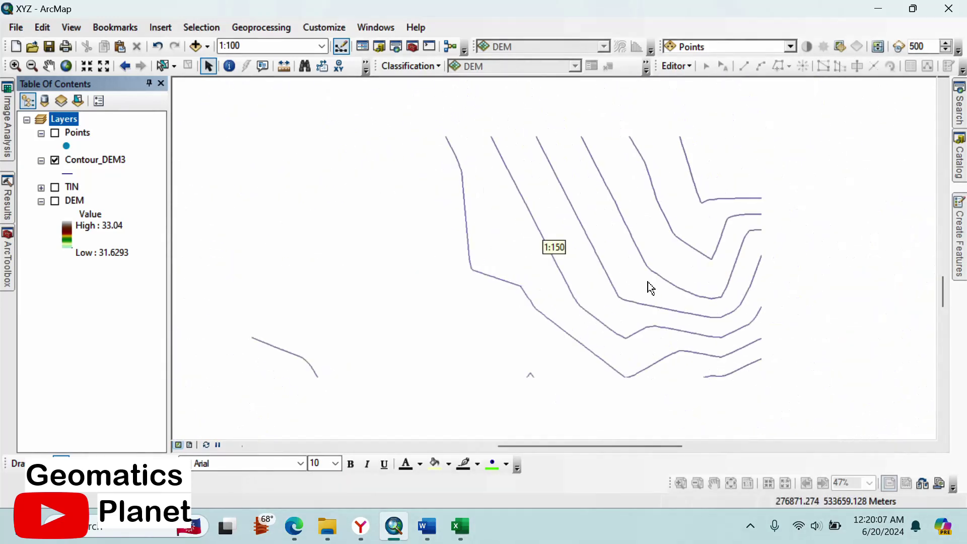
pyautogui.scroll(-3, 736, 248)
pyautogui.scroll(-3, 698, 306)
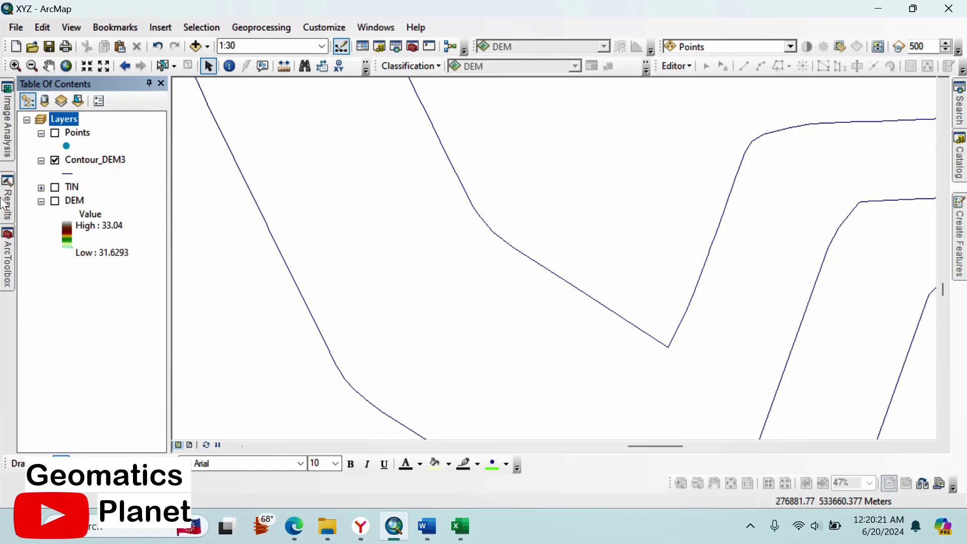
# Collapse the Spatial Analyst toolset and open the Smooth Line tool from the Generalization toolset of Cartography Tools.
pyautogui.click(4, 244)
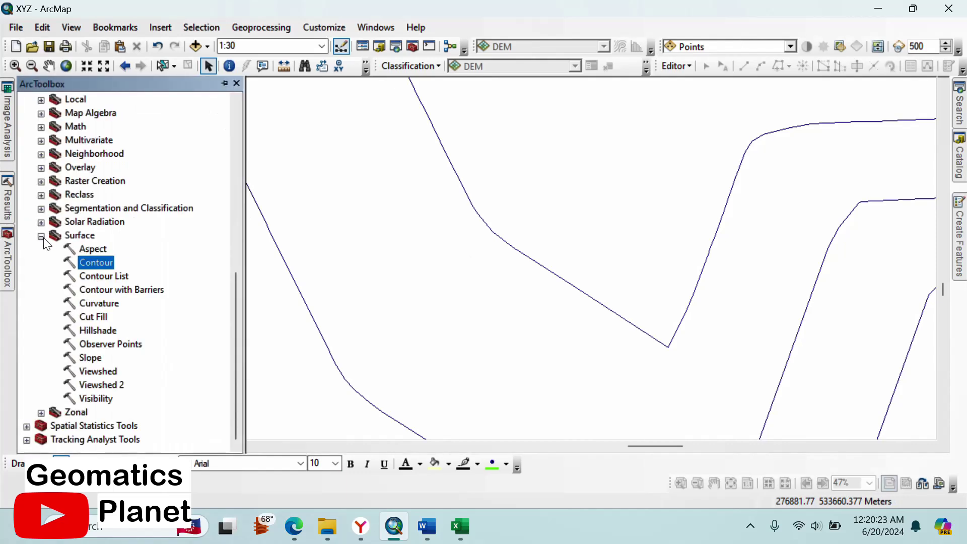
pyautogui.click(41, 237)
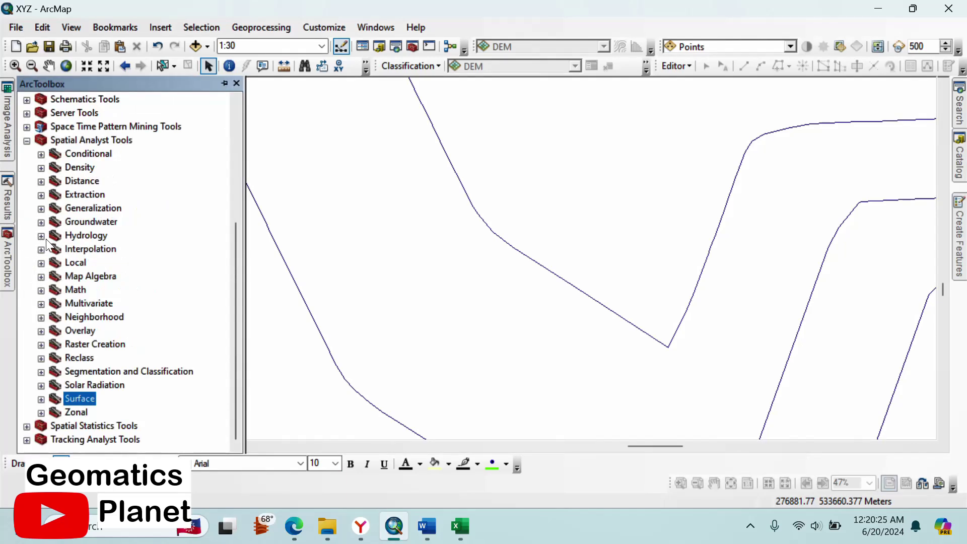
pyautogui.click(27, 142)
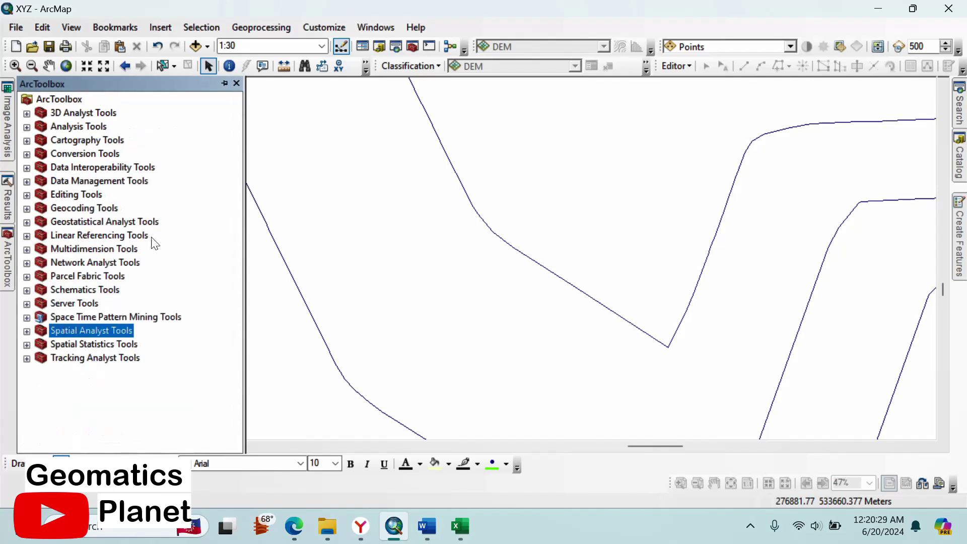
pyautogui.click(27, 141)
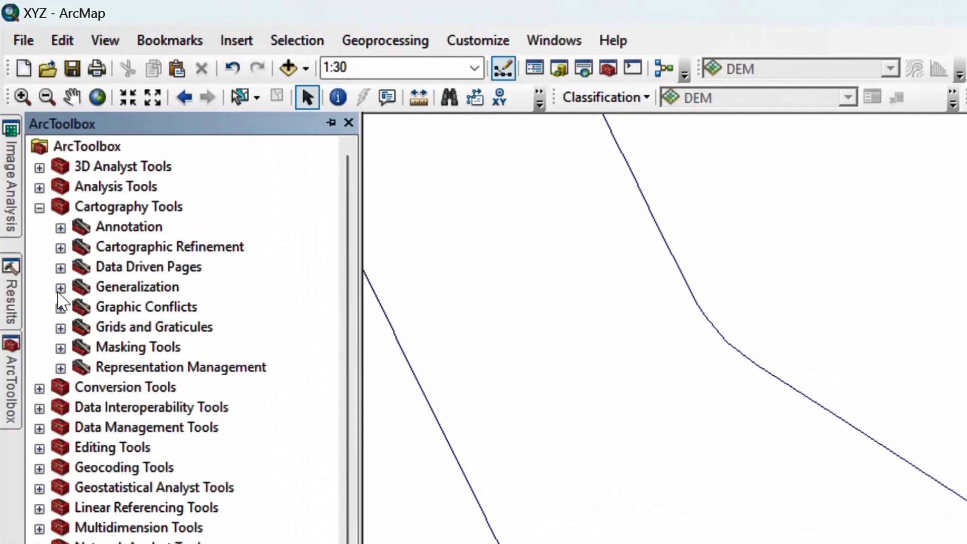
pyautogui.click(41, 195)
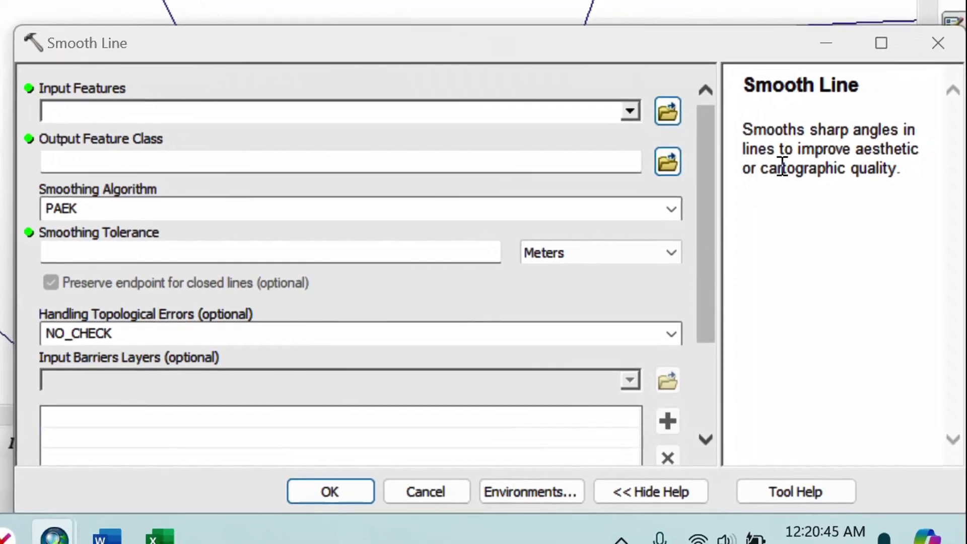
pyautogui.moveTo(691, 58); pyautogui.dragTo(501, 288)
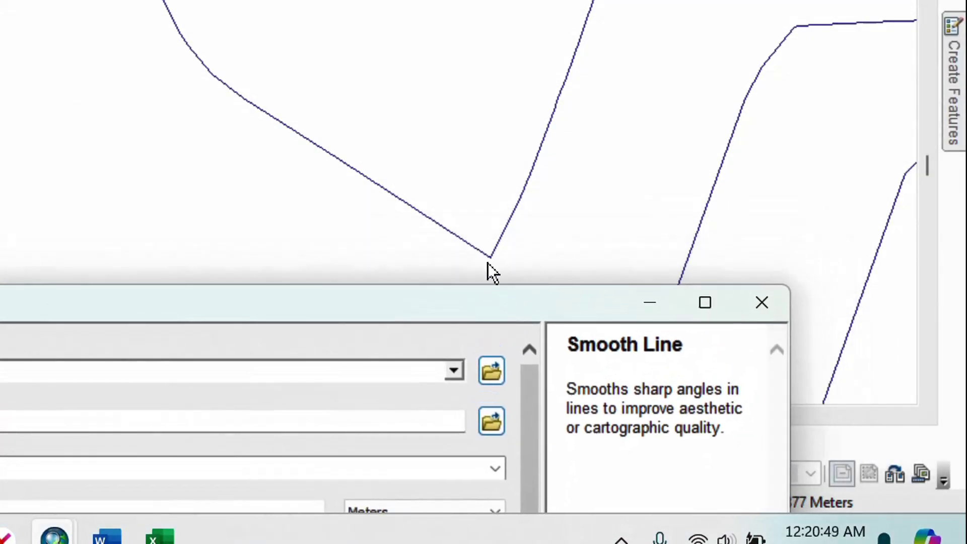
pyautogui.moveTo(426, 299); pyautogui.dragTo(498, 2)
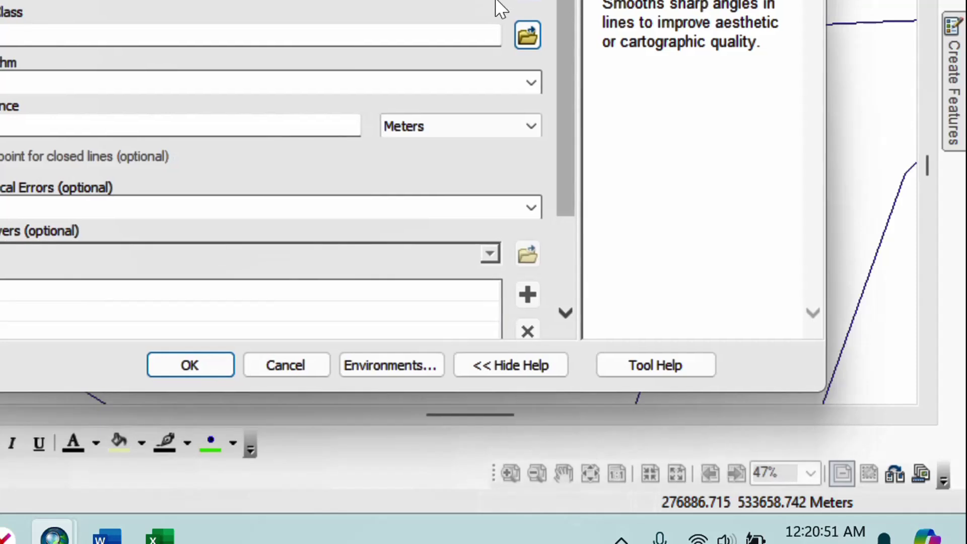
pyautogui.click(496, 2)
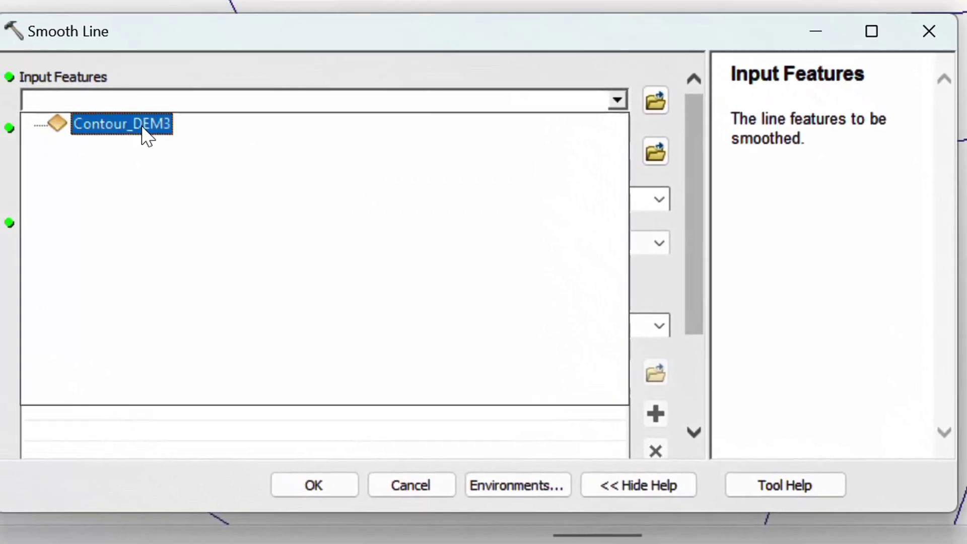
pyautogui.click(23, 9)
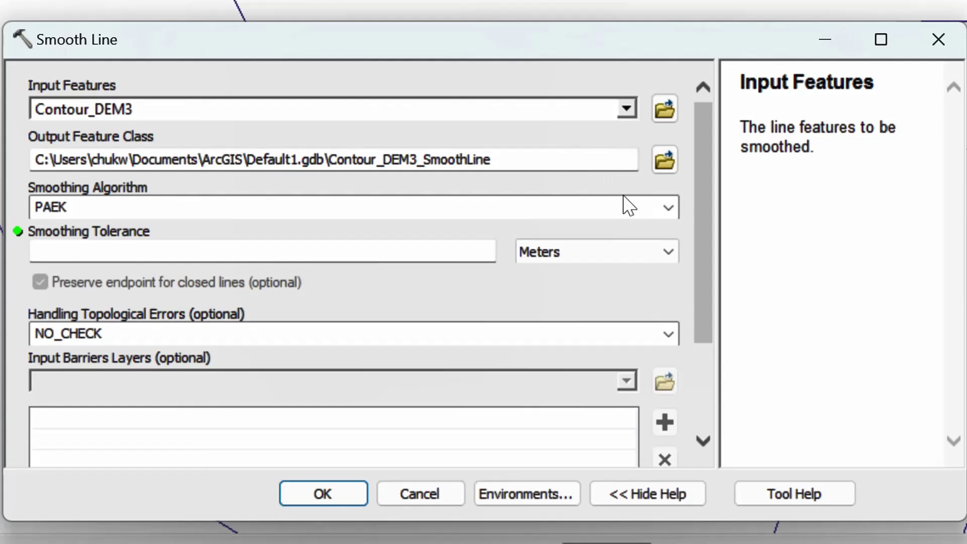
pyautogui.click(668, 208)
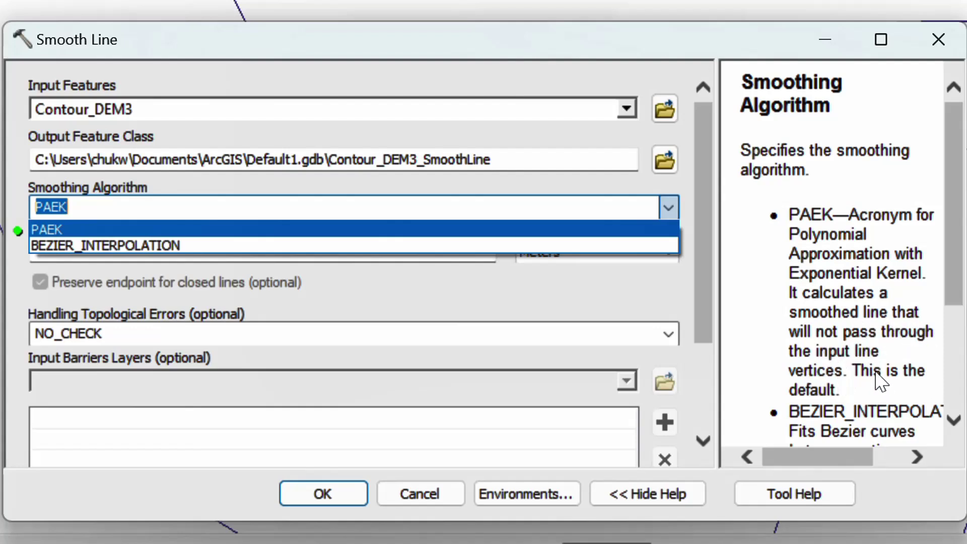
pyautogui.scroll(-3, 877, 342)
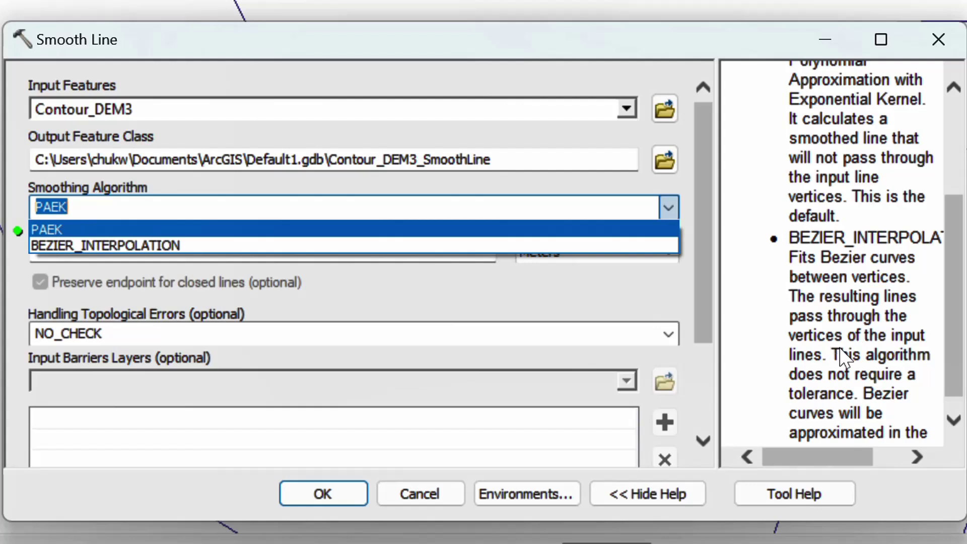
pyautogui.click(447, 213)
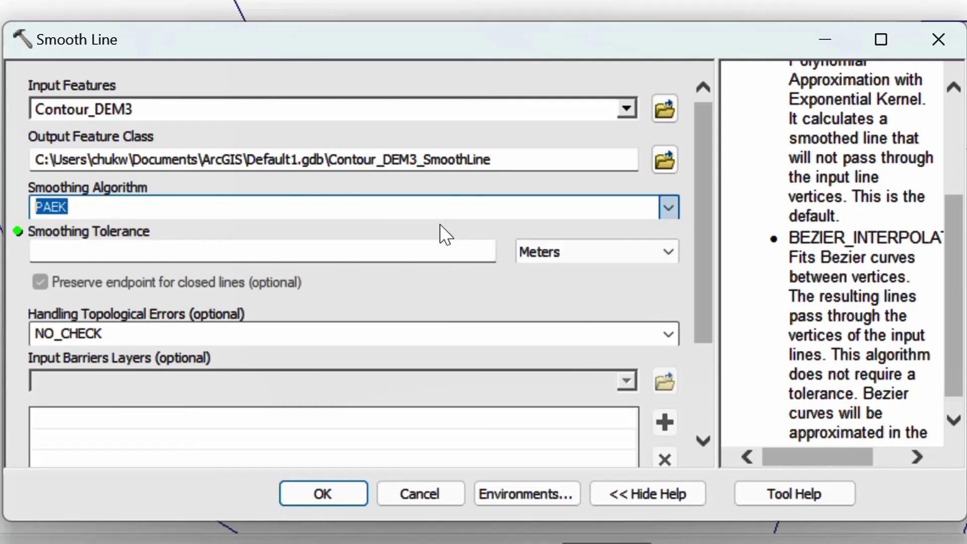
pyautogui.click(492, 259)
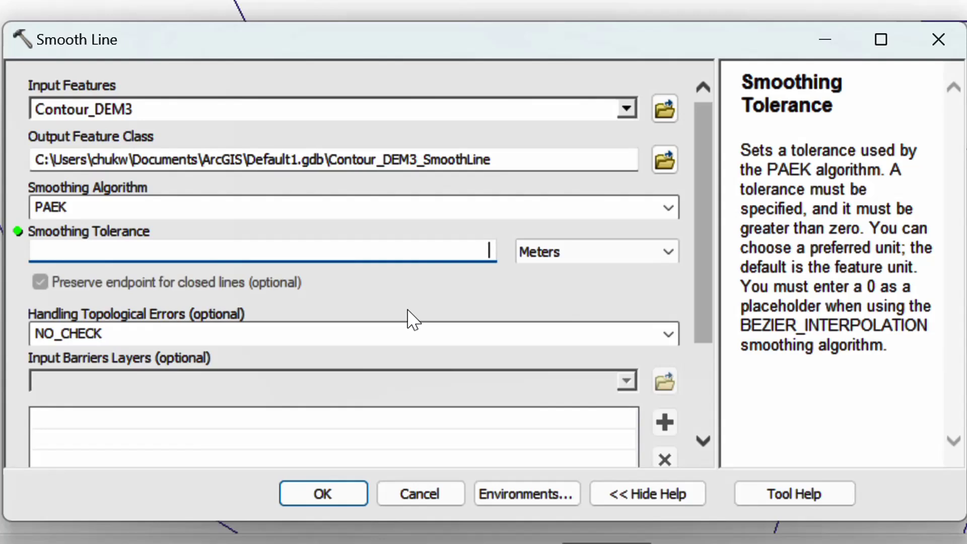
pyautogui.write('2')
pyautogui.press('BackSpace')
pyautogui.write('5')
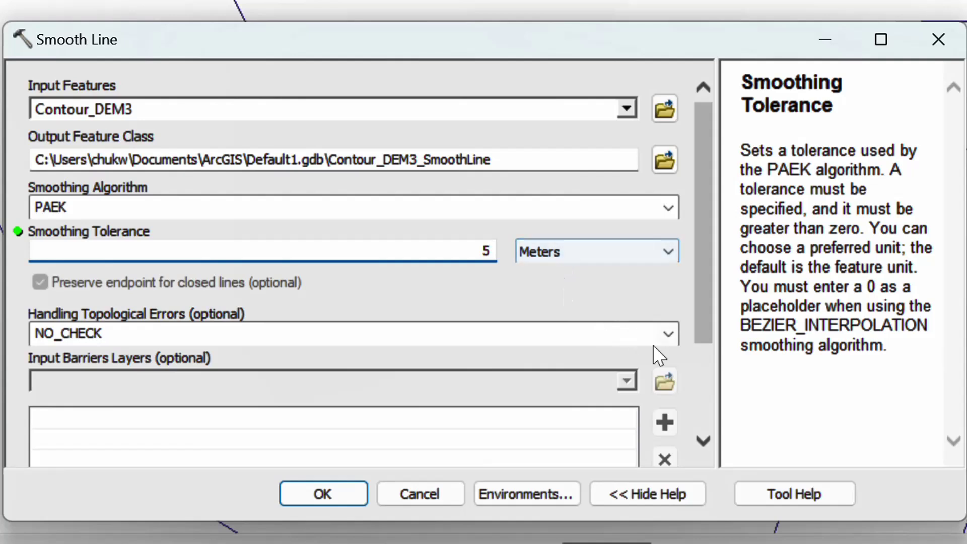
pyautogui.click(666, 334)
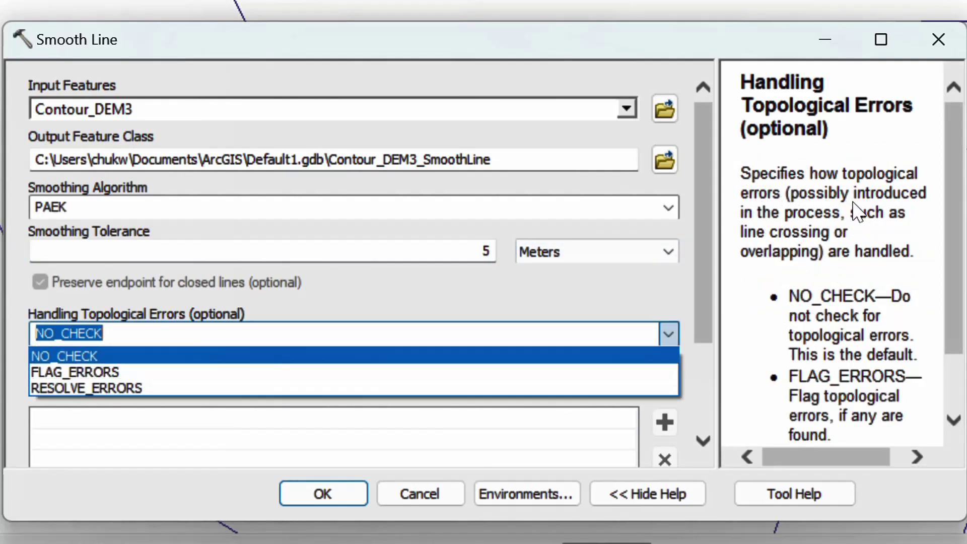
pyautogui.click(697, 53)
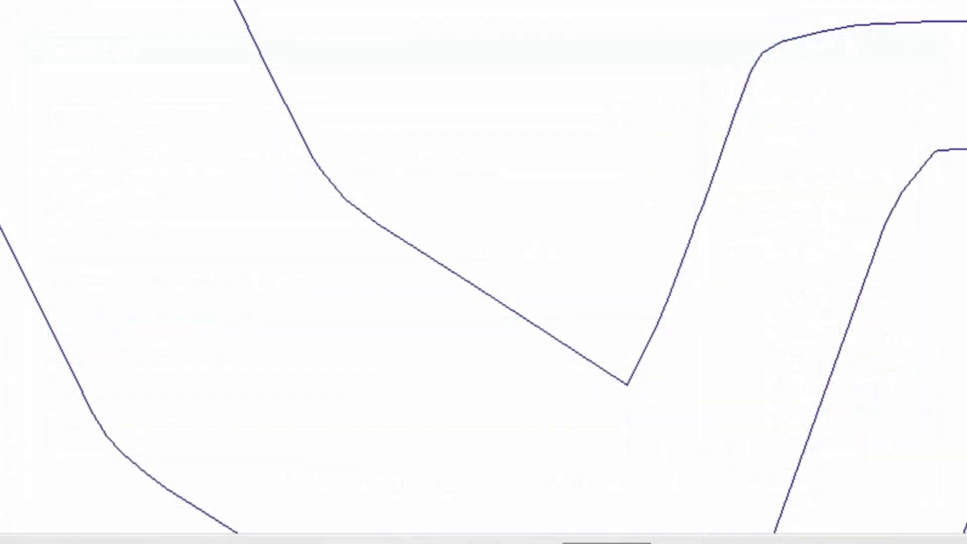
# Measure the distances around the Contour_DEM3 bends with the distance unit set to meters, and end measuring.
pyautogui.click(300, 135)
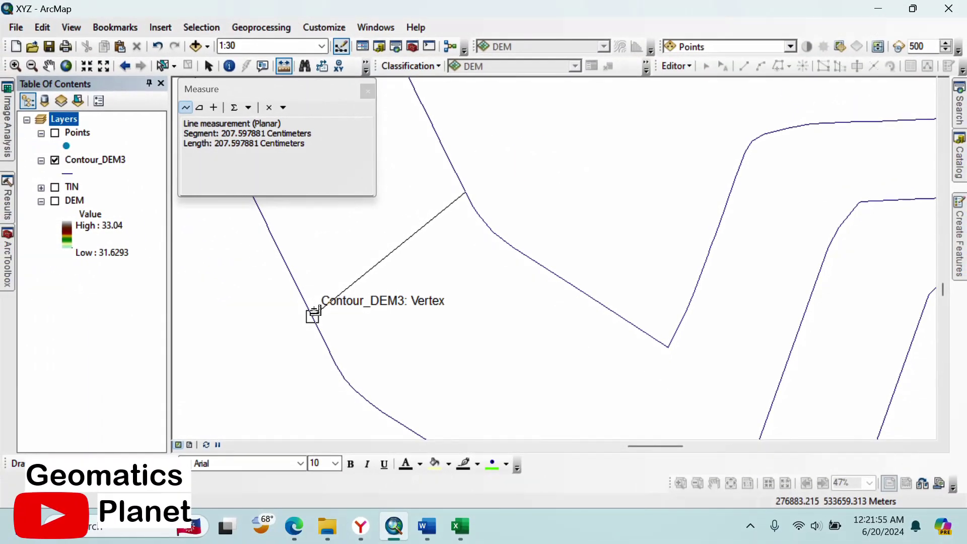
pyautogui.click(250, 107)
pyautogui.moveTo(326, 125)
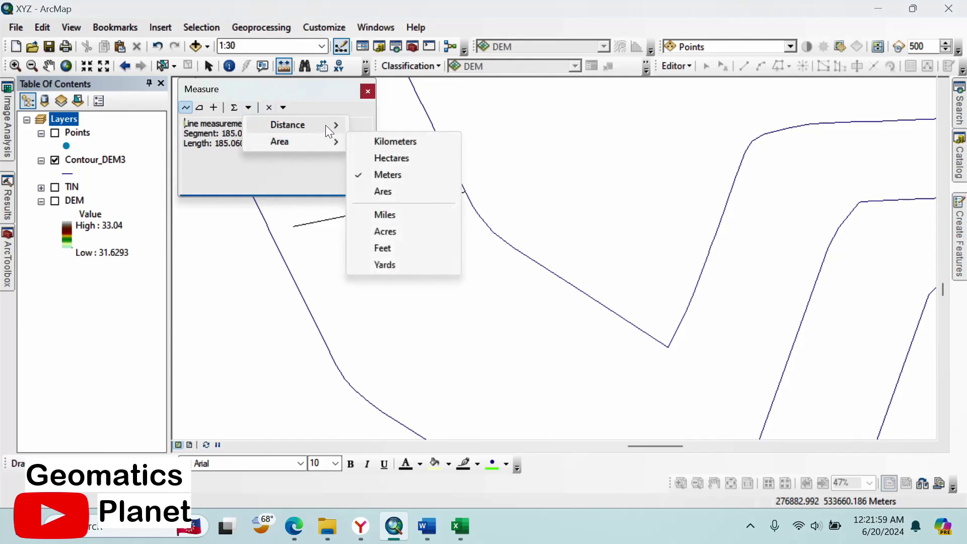
pyautogui.click(368, 139)
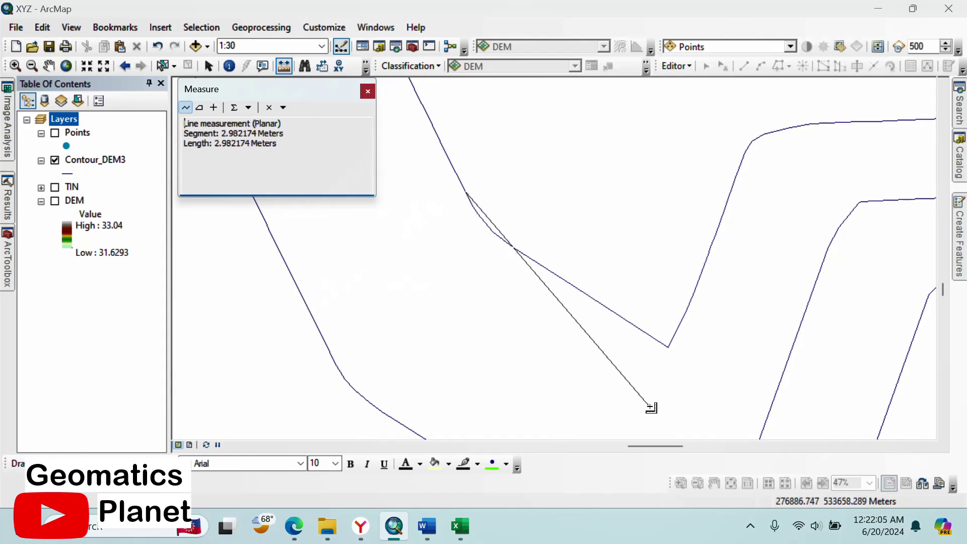
pyautogui.scroll(-2, 634, 278)
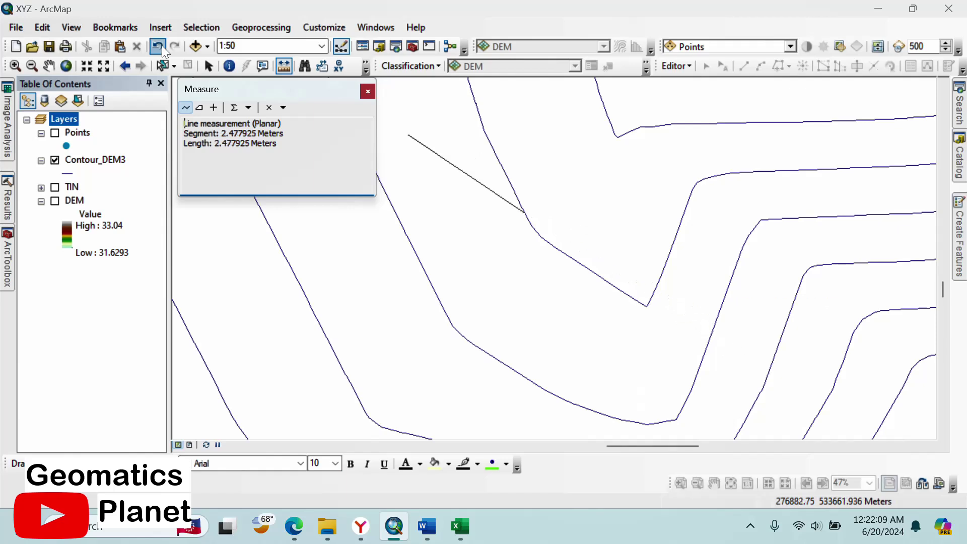
pyautogui.click(209, 67)
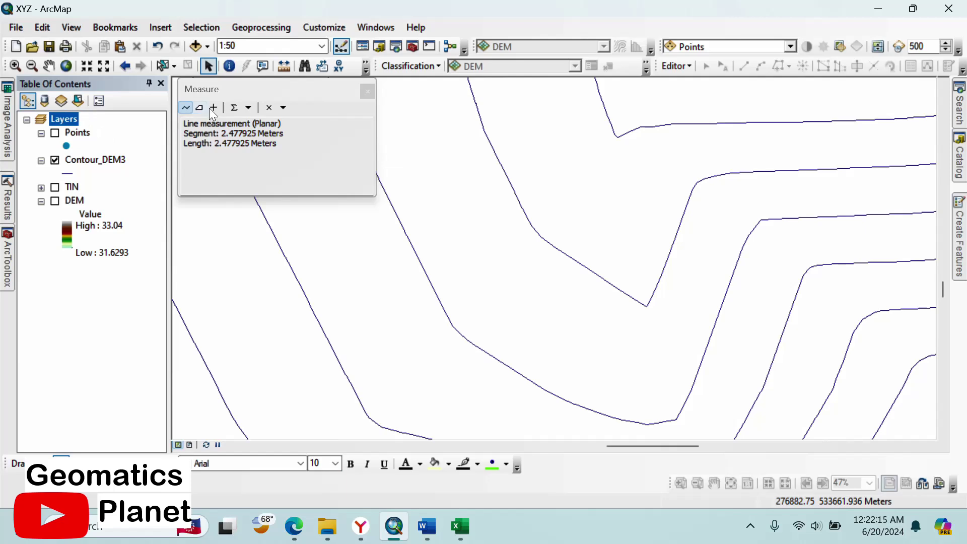
pyautogui.click(369, 91)
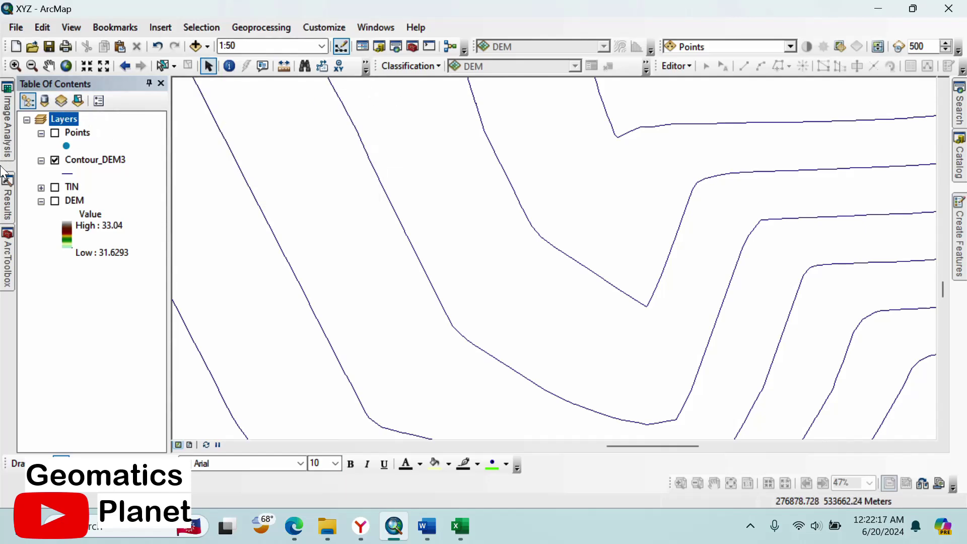
# Run the Smooth Line tool on Contour_DEM3 with the PAEK algorithm and a smoothing tolerance of 5 meters.
pyautogui.click(8, 233)
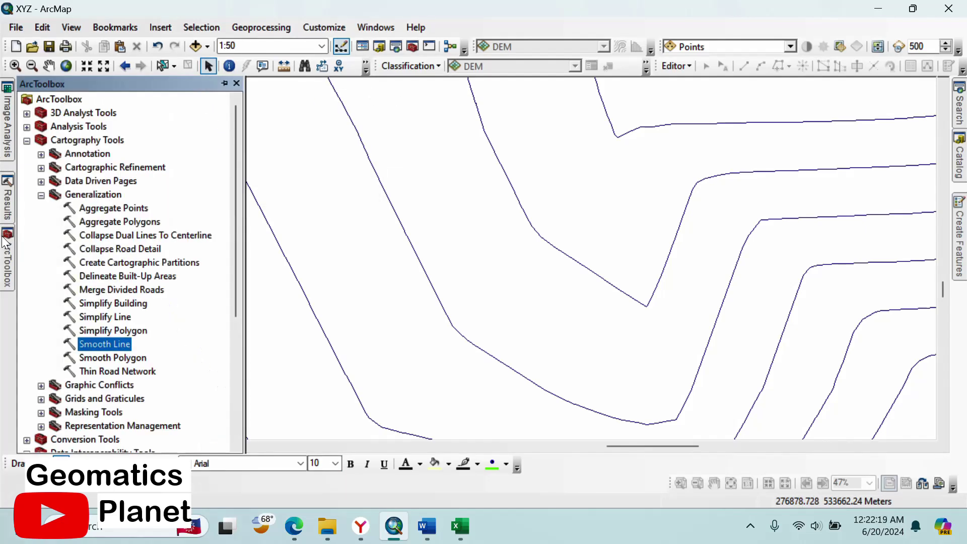
pyautogui.doubleClick(113, 346)
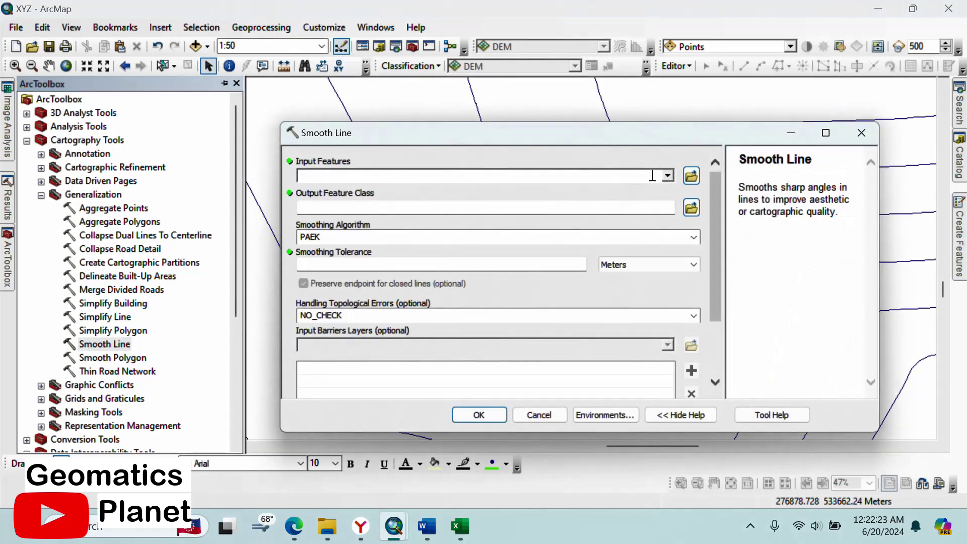
pyautogui.click(667, 176)
pyautogui.click(376, 191)
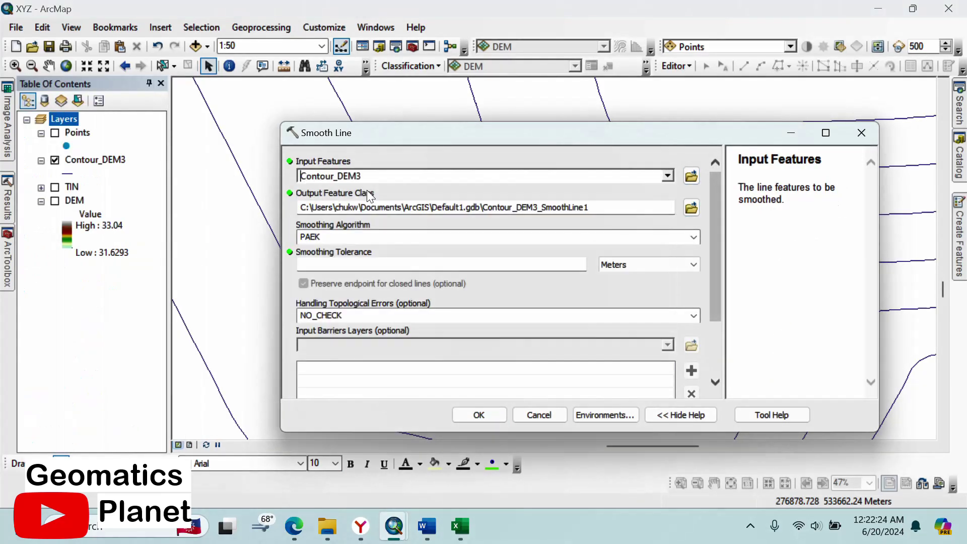
pyautogui.click(539, 264)
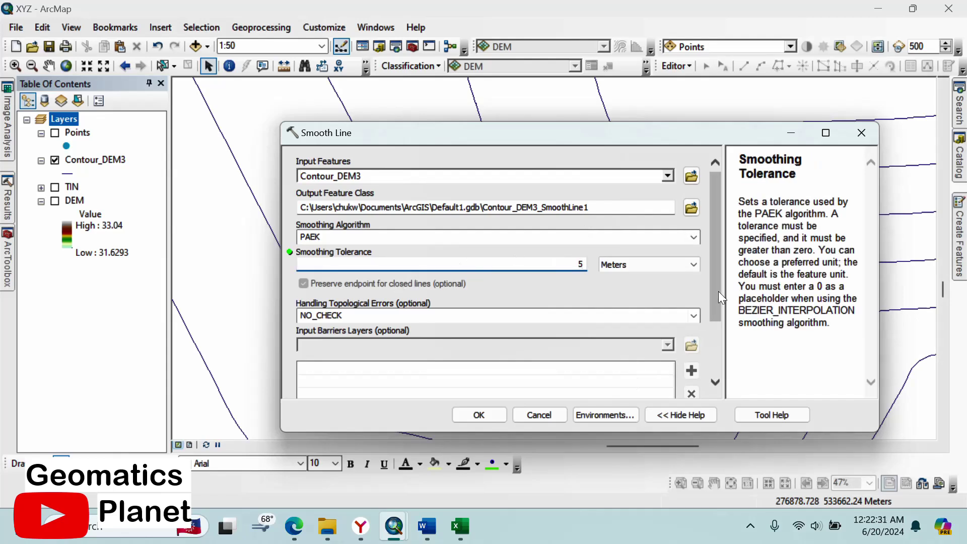
pyautogui.moveTo(718, 291); pyautogui.dragTo(720, 374)
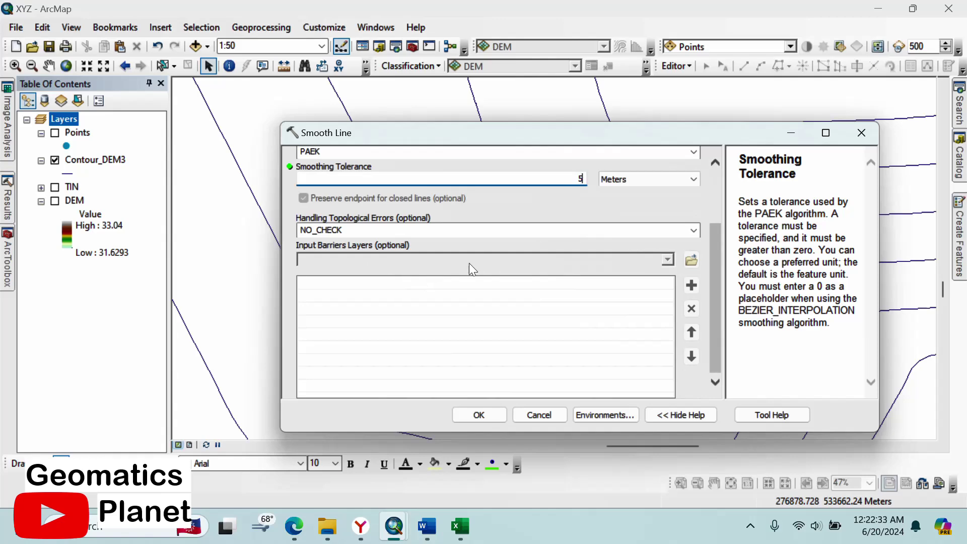
pyautogui.click(459, 411)
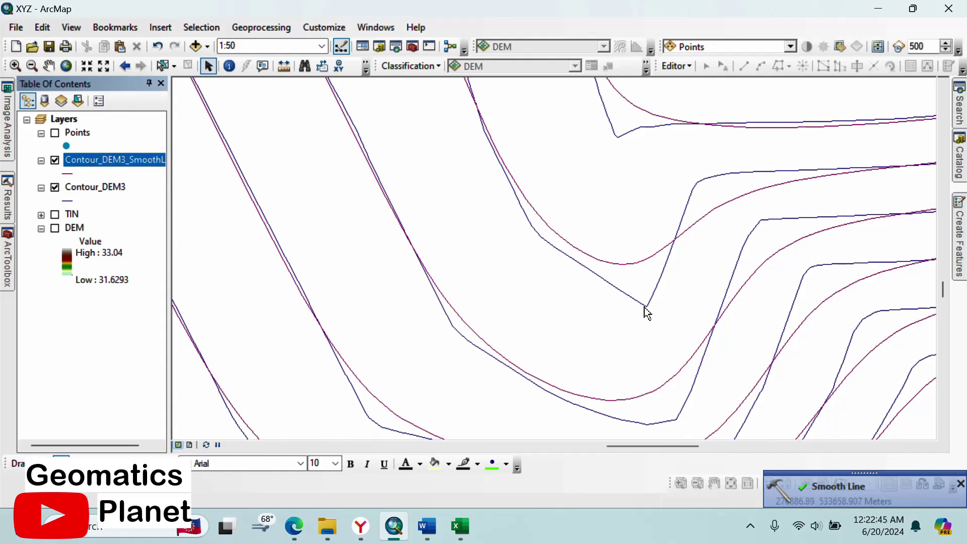
# Compare the smoothed contours with the original Contour_DEM3 lines, toggling the original layer's visibility and examining the sharp bends up close.
pyautogui.scroll(-3, 581, 317)
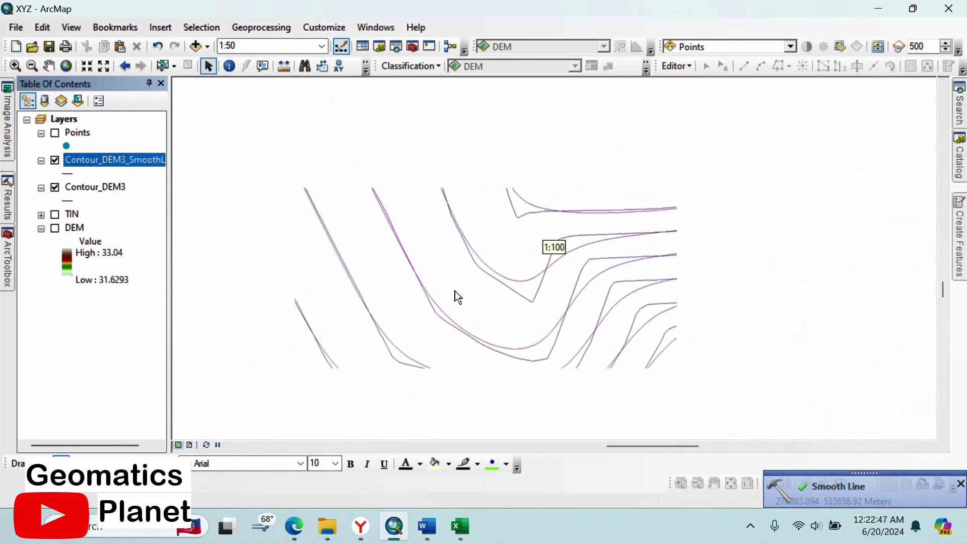
pyautogui.click(54, 187)
pyautogui.scroll(4, 514, 218)
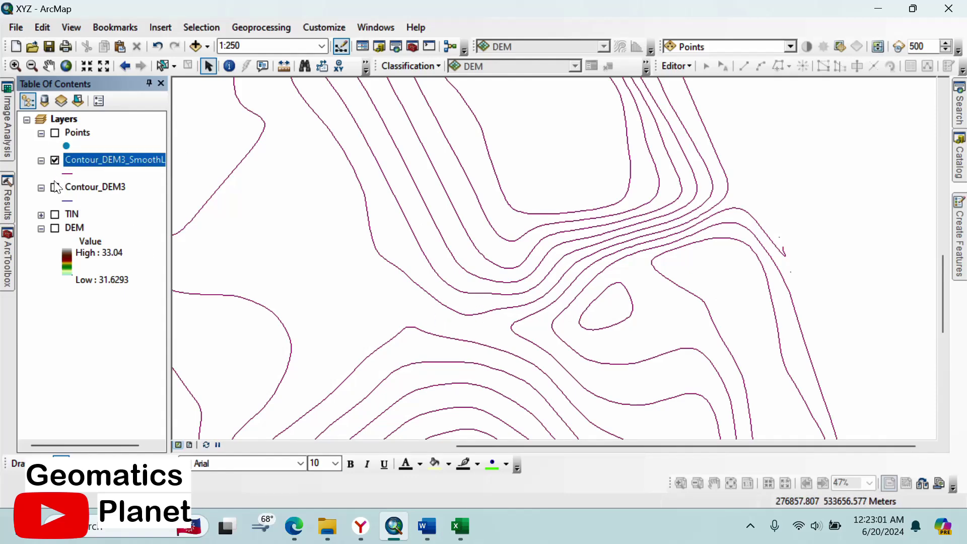
pyautogui.scroll(3, 446, 265)
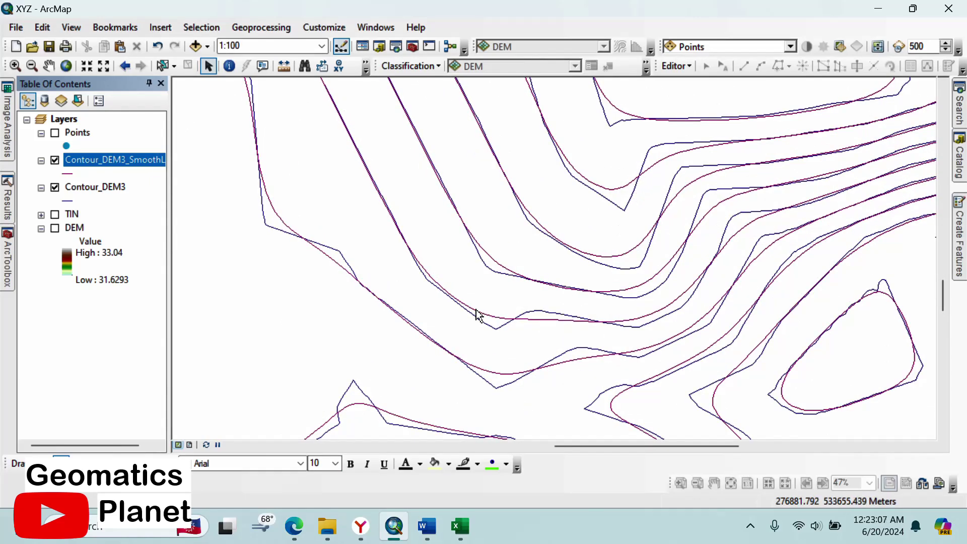
pyautogui.scroll(-3, 487, 388)
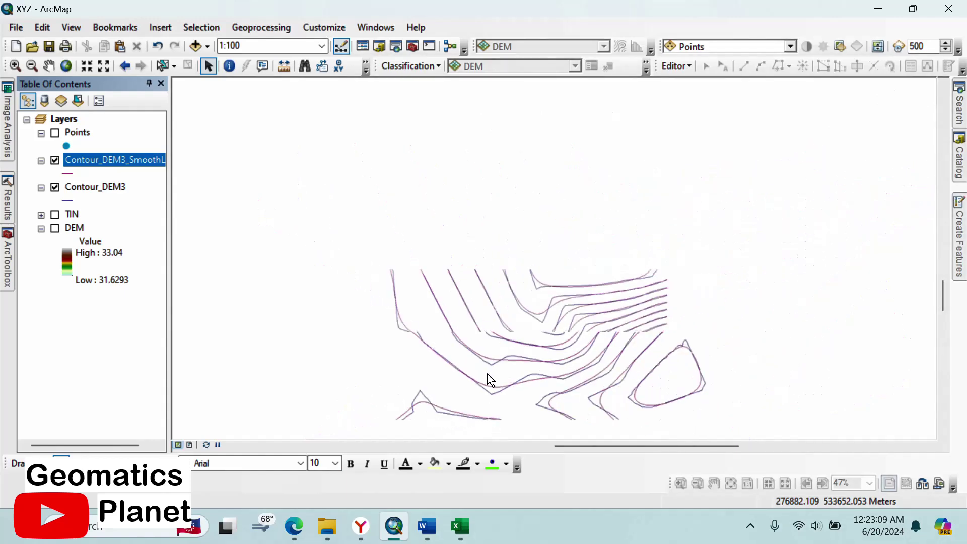
pyautogui.scroll(3, 521, 320)
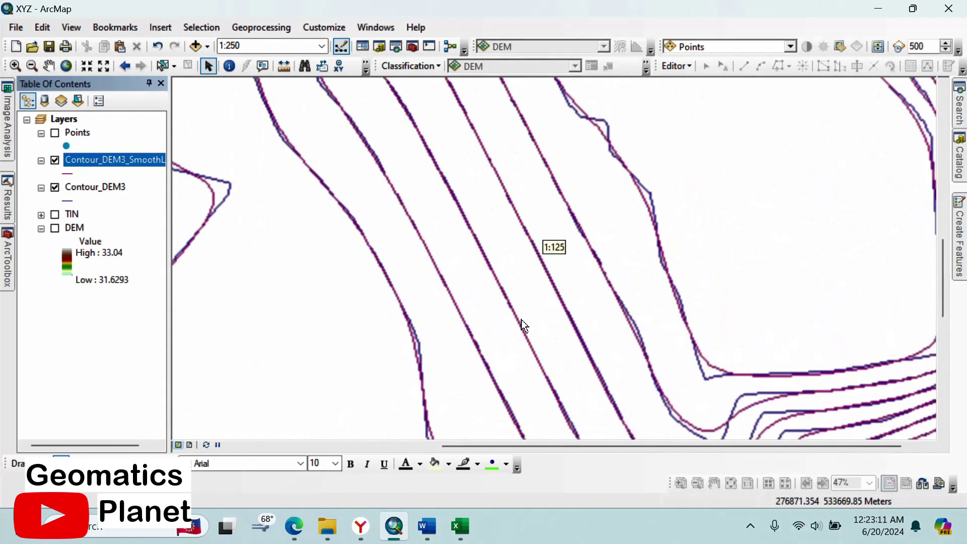
pyautogui.scroll(-3, 572, 292)
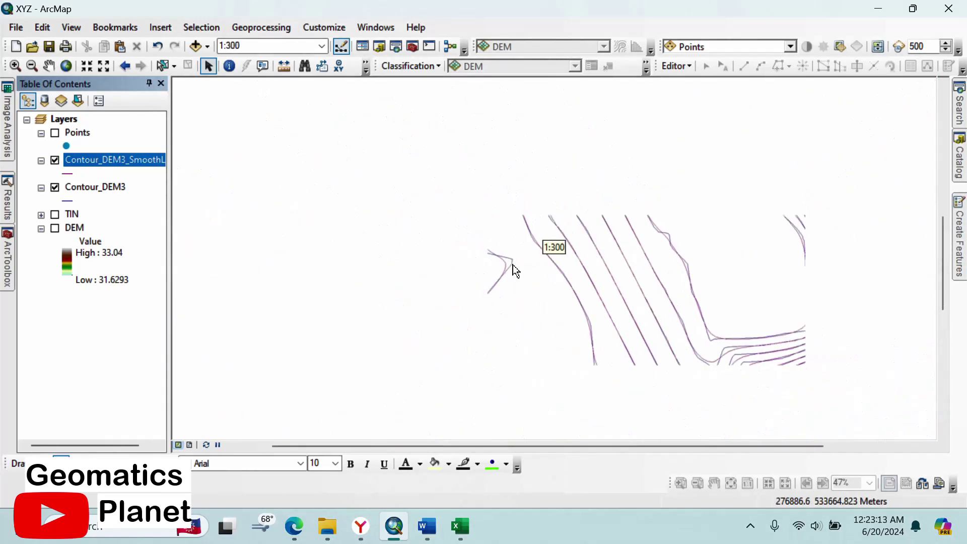
pyautogui.scroll(3, 520, 268)
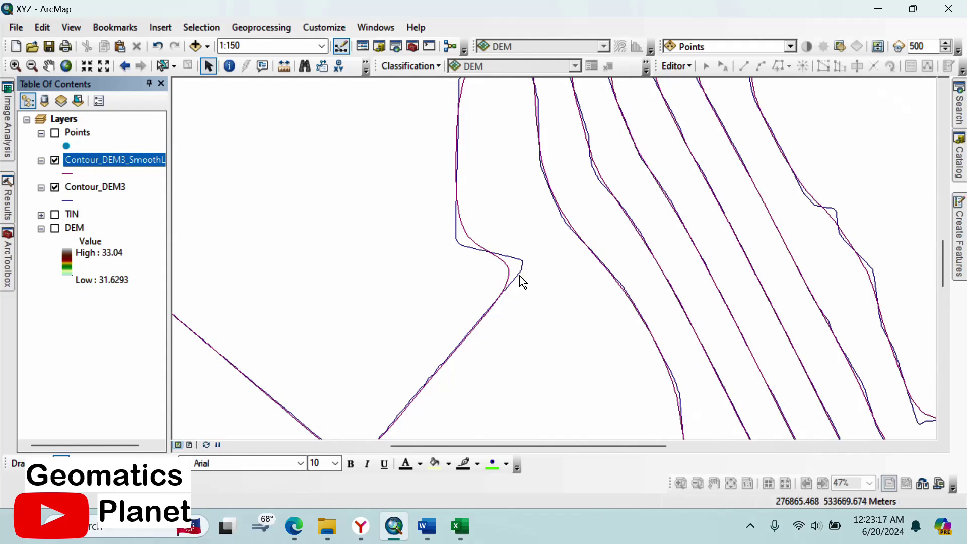
pyautogui.scroll(6, 518, 276)
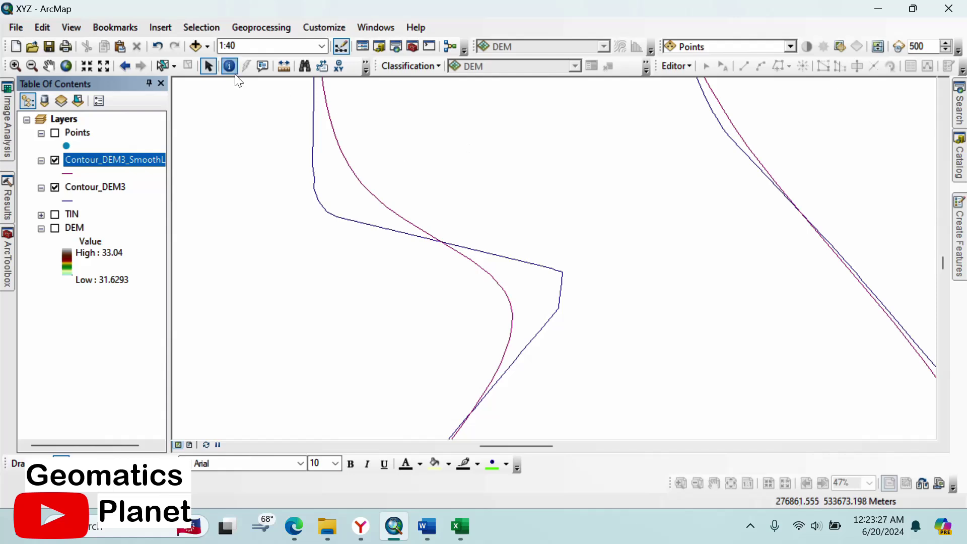
# Measure the offset between the smoothed line and the Contour_DEM3 vertex at the sharp bend.
pyautogui.click(281, 67)
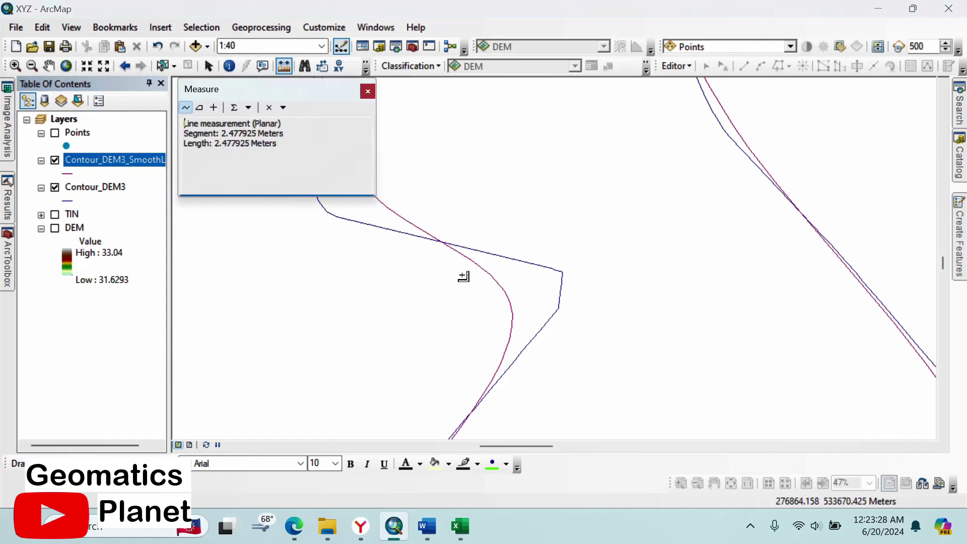
pyautogui.click(511, 303)
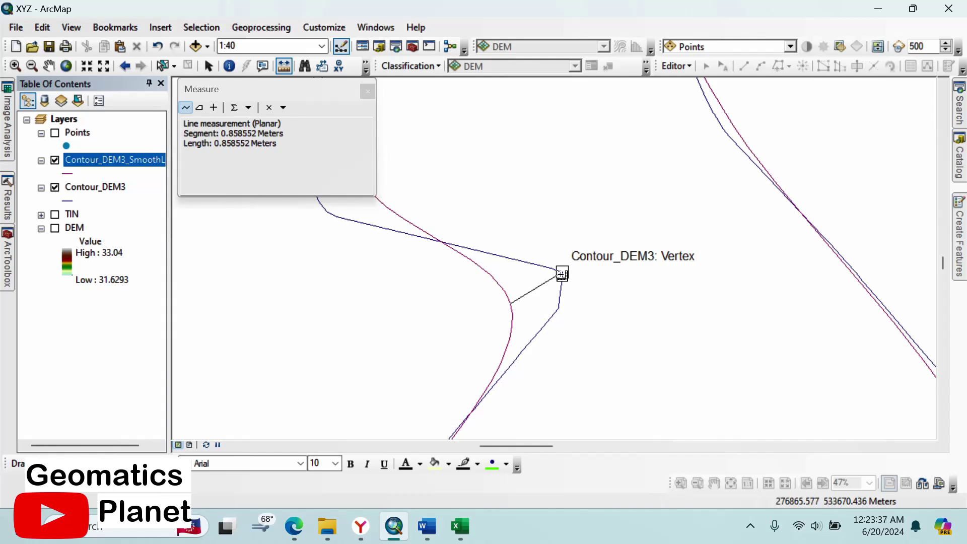
pyautogui.doubleClick(562, 275)
pyautogui.click(368, 92)
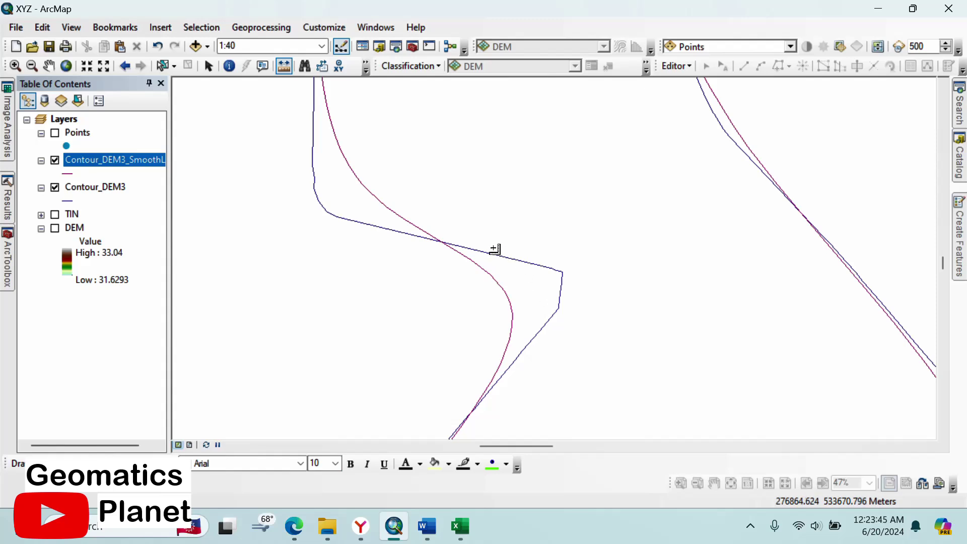
# Remove the Contour_DEM3 layer from the map and end measuring.
pyautogui.rightClick(83, 188)
pyautogui.click(125, 206)
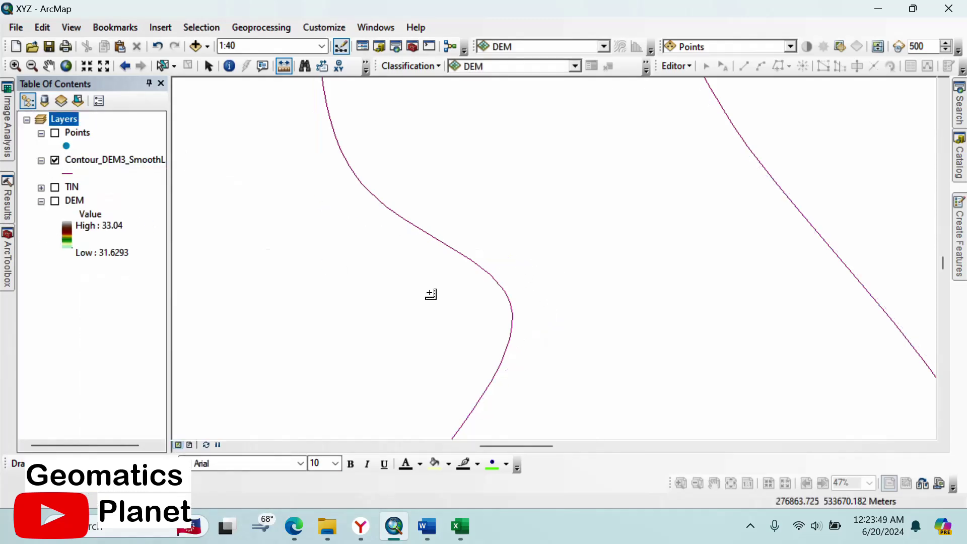
pyautogui.scroll(4, 538, 142)
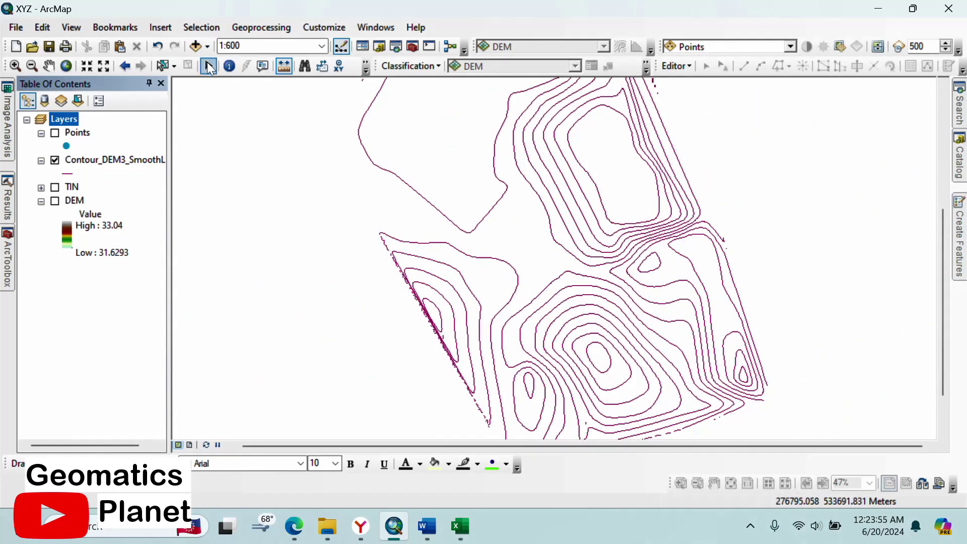
pyautogui.click(208, 65)
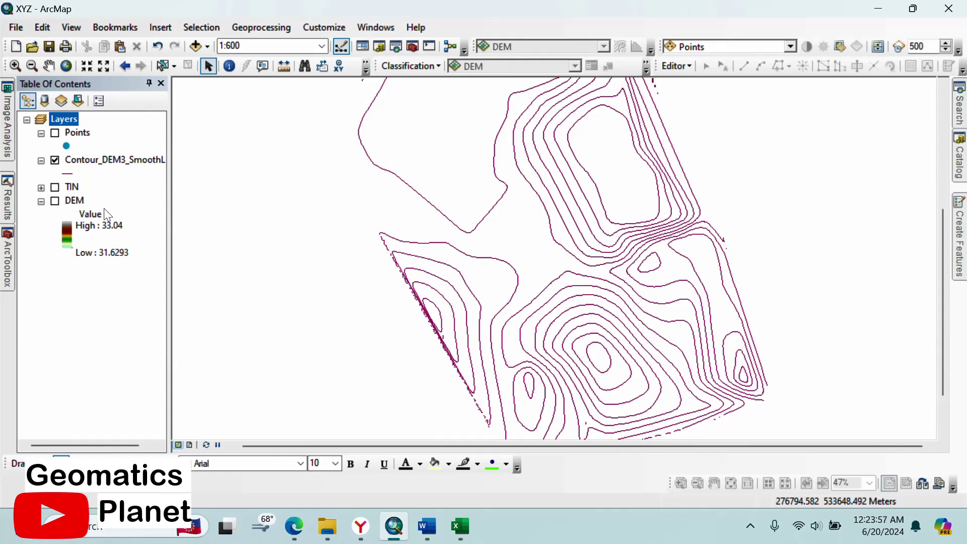
# Export all features of the smoothed contour layer to a shapefile named Contour_10com and add it to the map.
pyautogui.rightClick(84, 162)
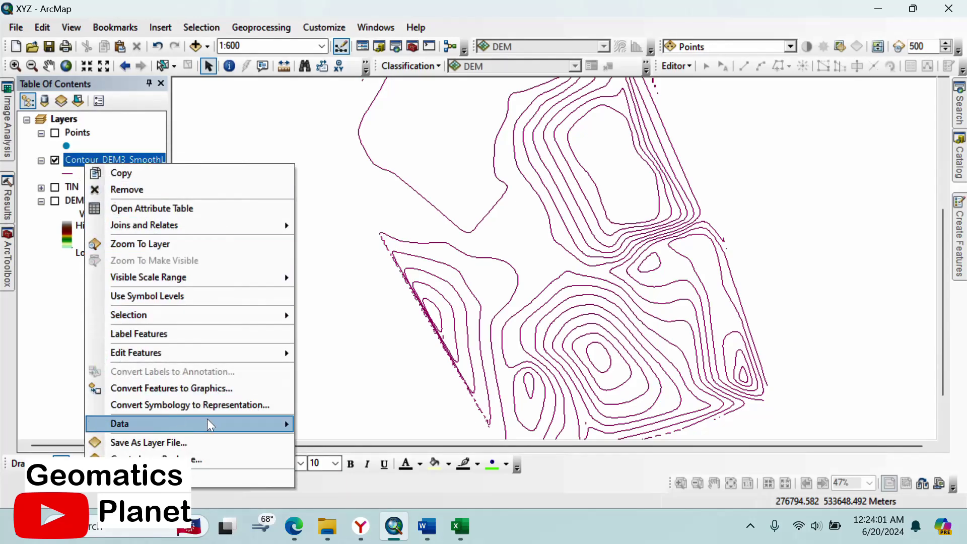
pyautogui.moveTo(217, 425)
pyautogui.click(343, 424)
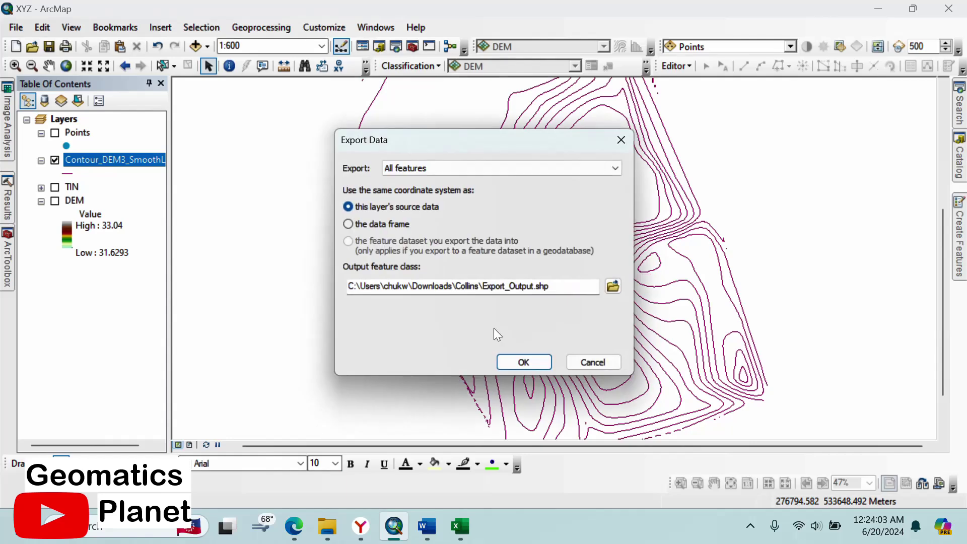
pyautogui.click(614, 285)
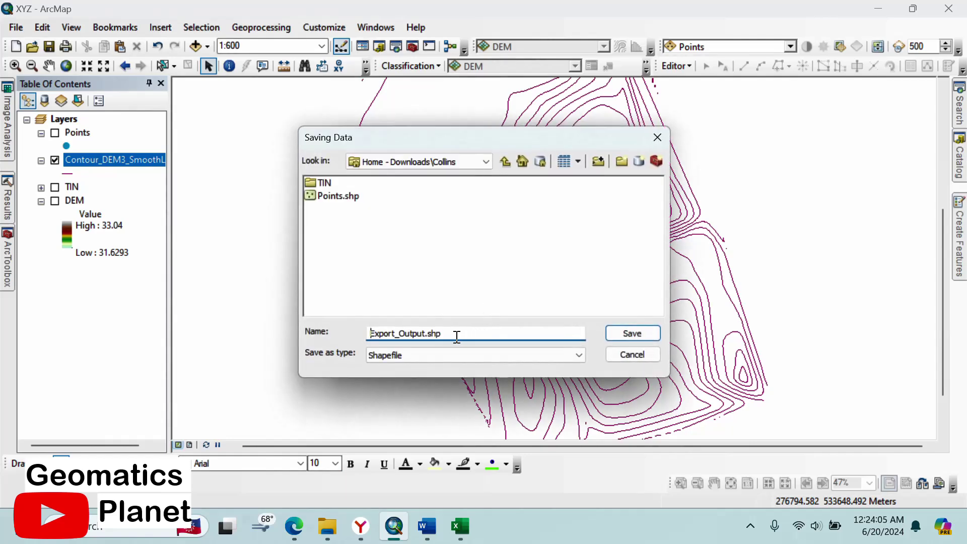
pyautogui.moveTo(455, 331); pyautogui.dragTo(288, 306)
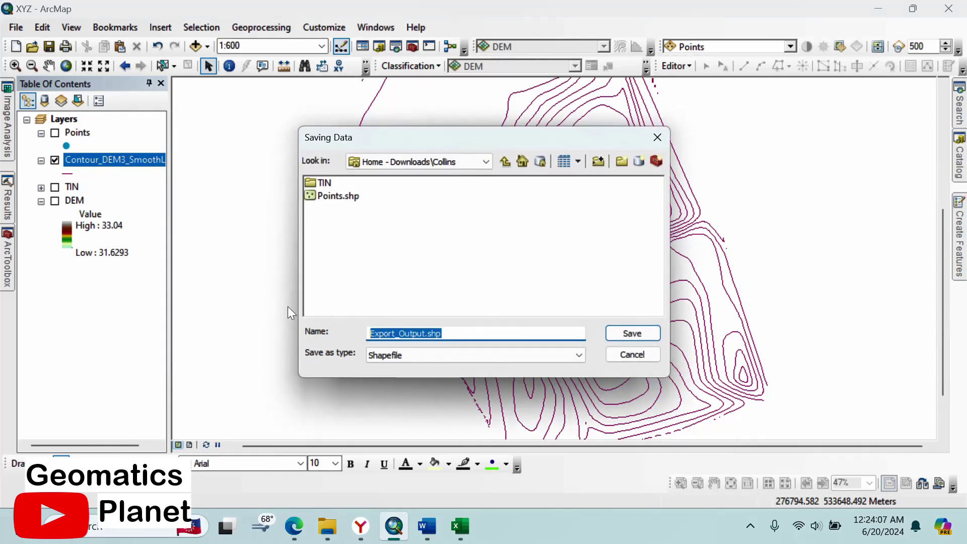
pyautogui.write('Contour')
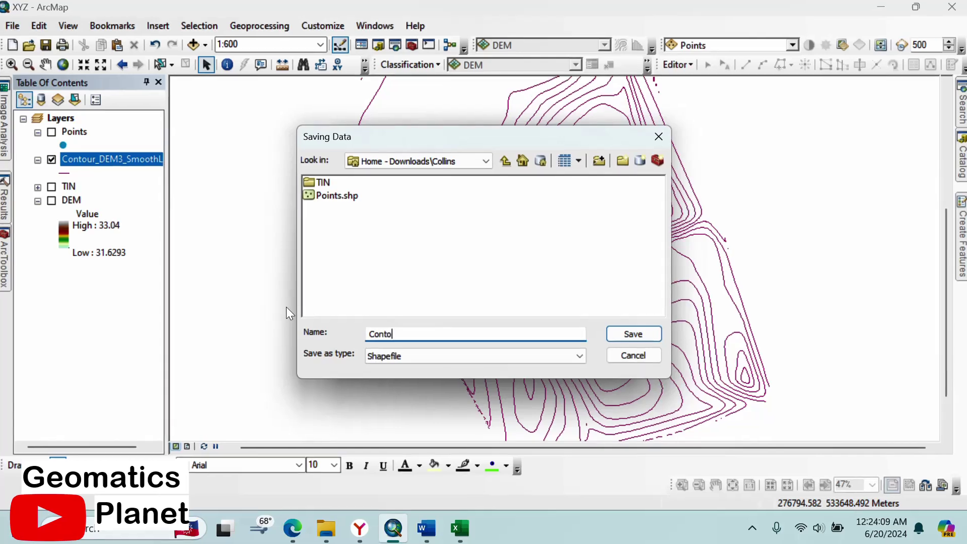
pyautogui.write('_')
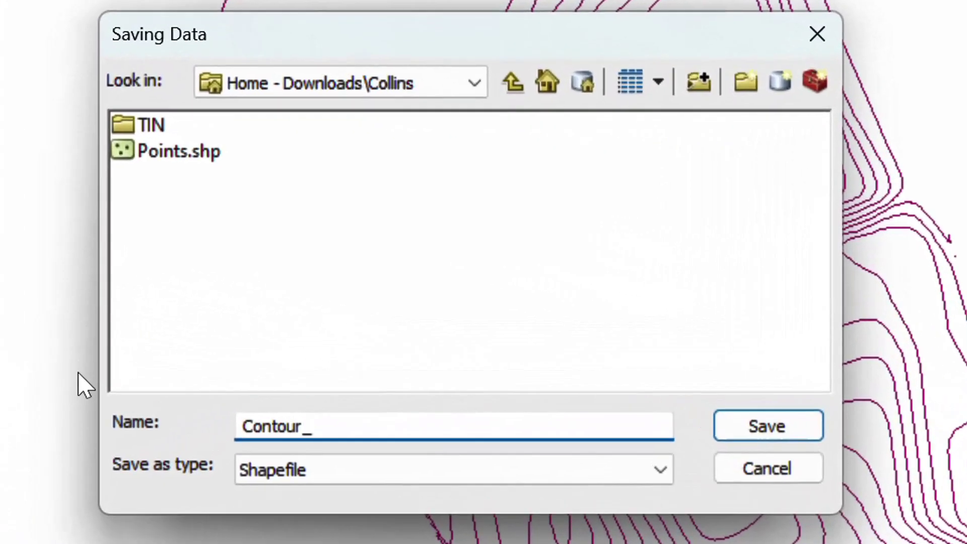
pyautogui.write('10com')
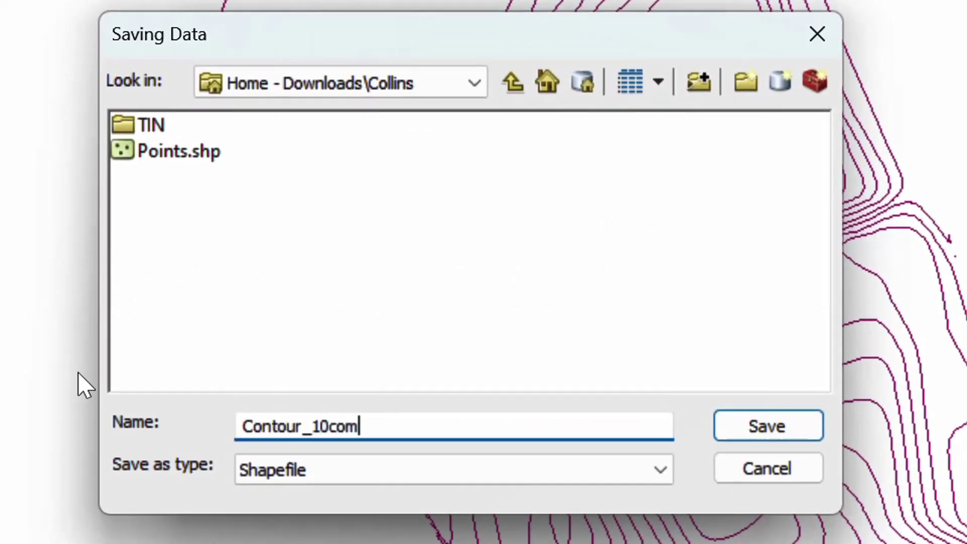
pyautogui.click(792, 433)
pyautogui.click(553, 491)
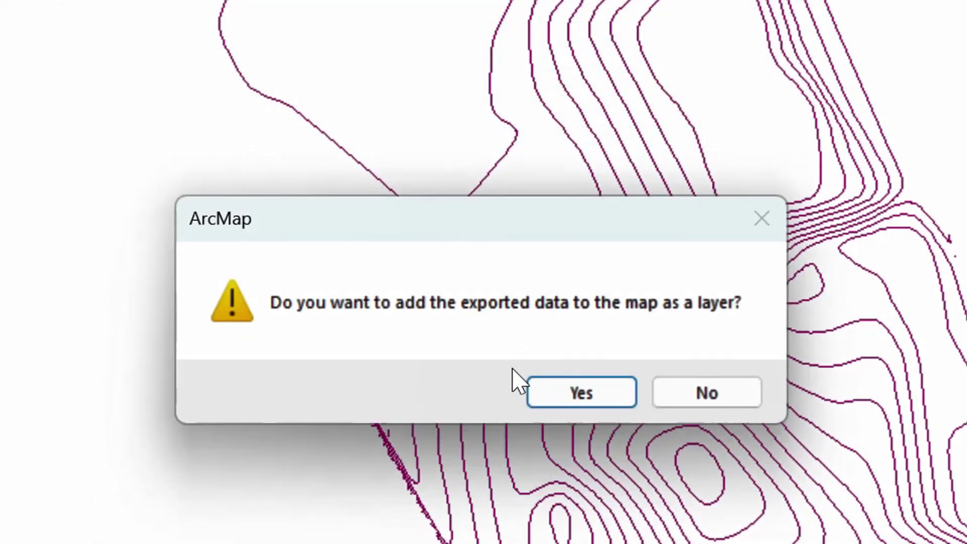
pyautogui.click(546, 398)
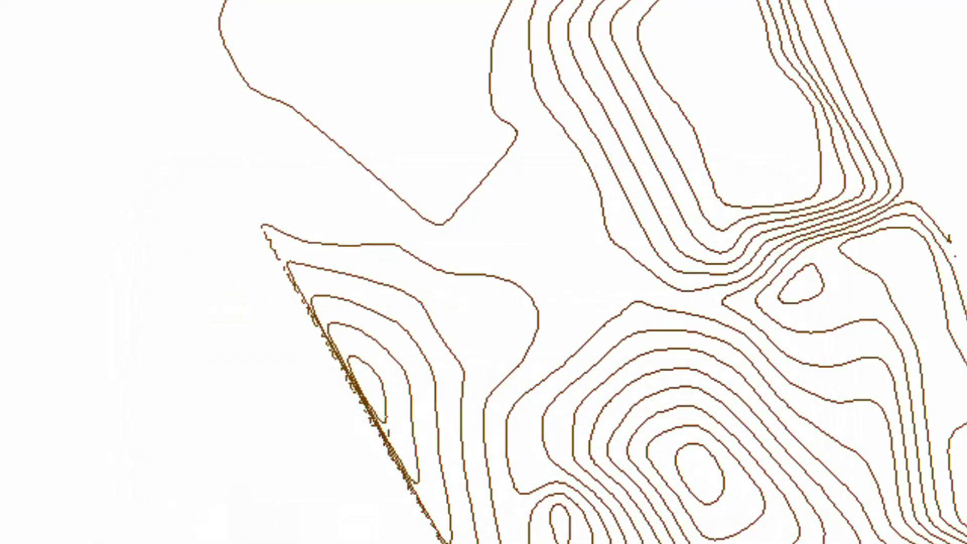
# Remove the original smoothed contour layer and turn on feature labels for Contour_10com.
pyautogui.rightClick(3, 319)
pyautogui.click(5, 170)
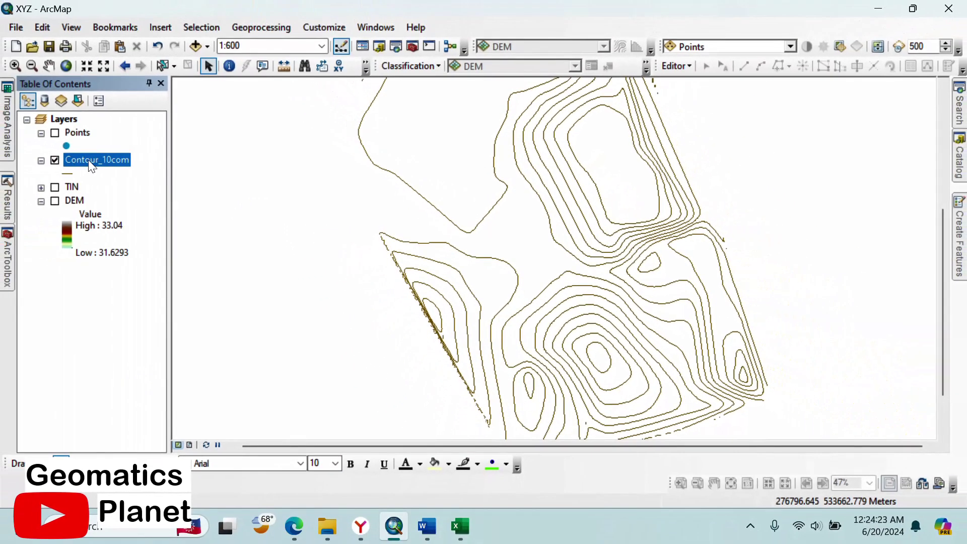
pyautogui.rightClick(89, 159)
pyautogui.click(101, 331)
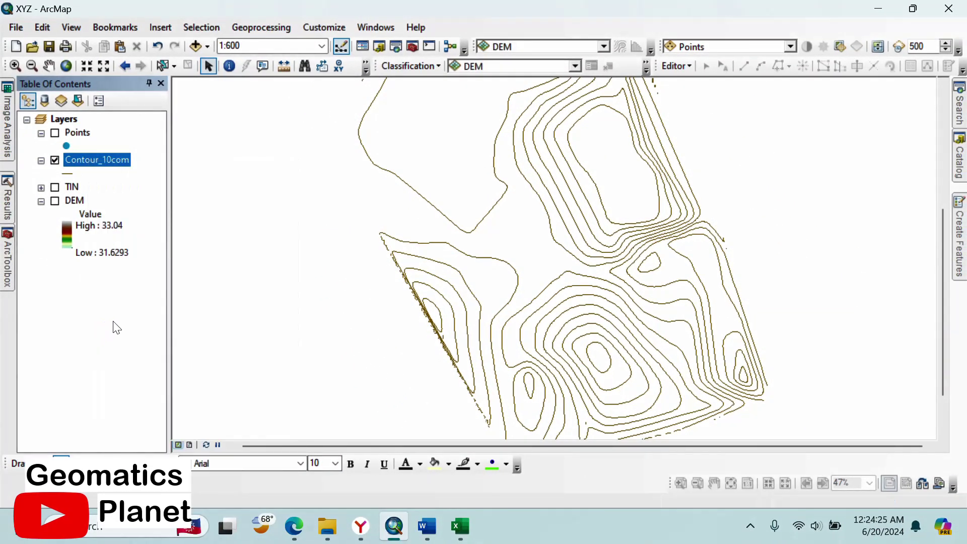
pyautogui.scroll(3, 423, 278)
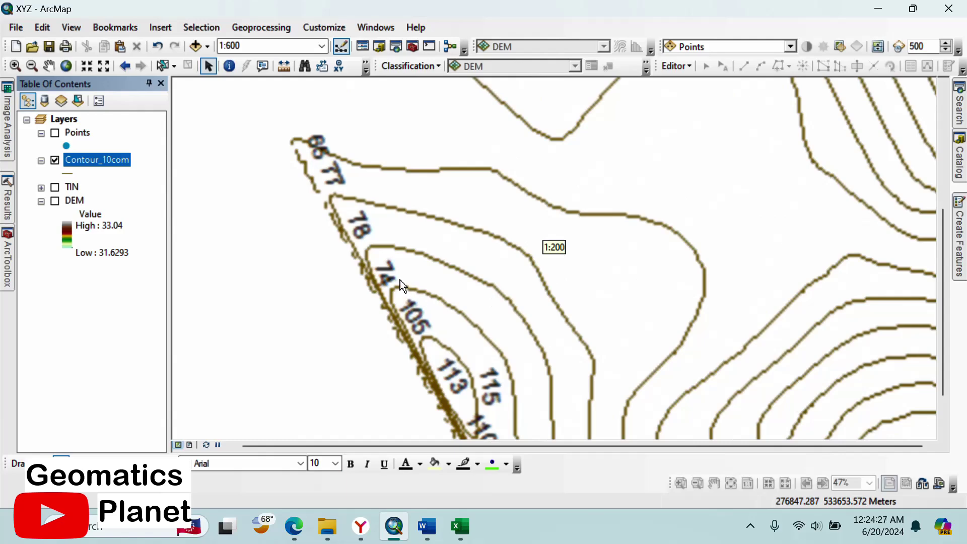
# Label Contour_10com by its Contour field and place the labels only on the line, not above it.
pyautogui.rightClick(117, 158)
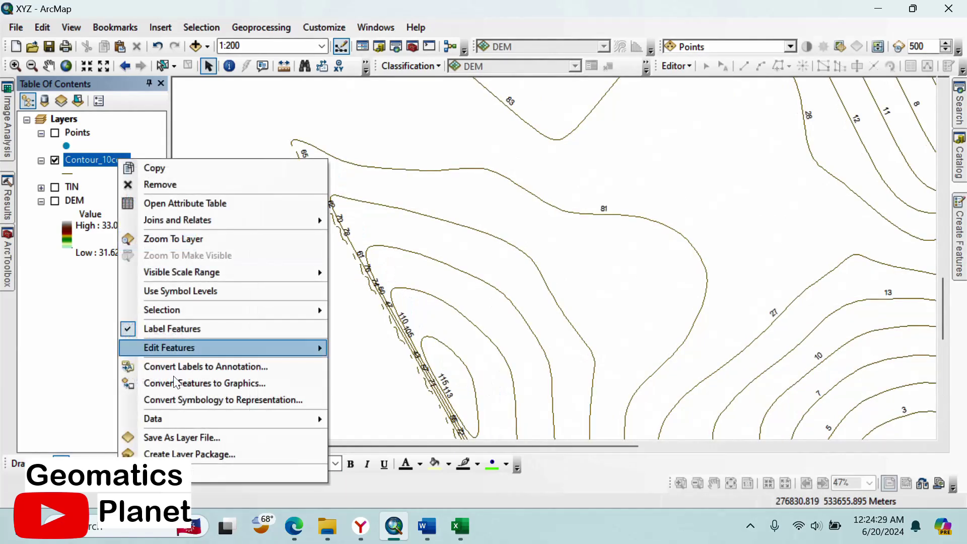
pyautogui.click(217, 472)
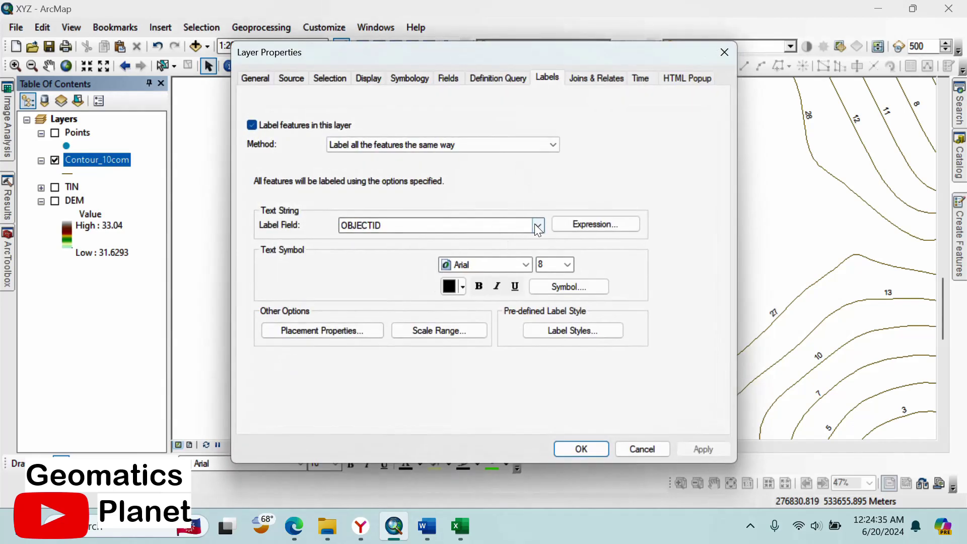
pyautogui.click(539, 227)
pyautogui.click(411, 269)
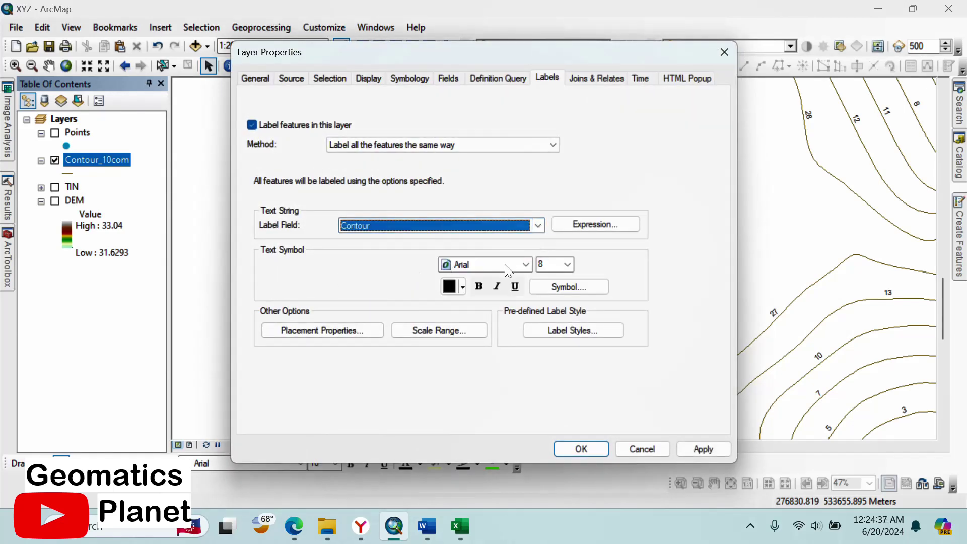
pyautogui.click(331, 330)
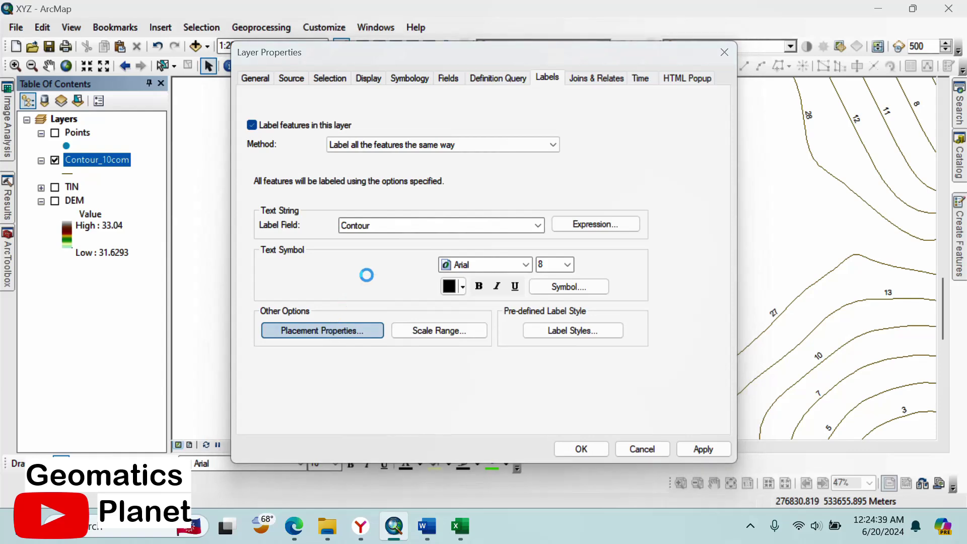
pyautogui.click(503, 161)
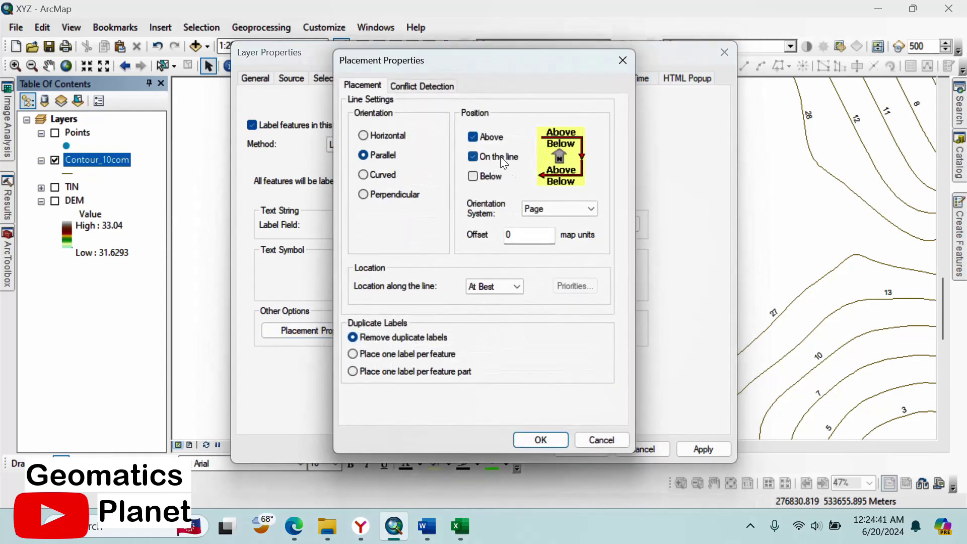
pyautogui.click(492, 142)
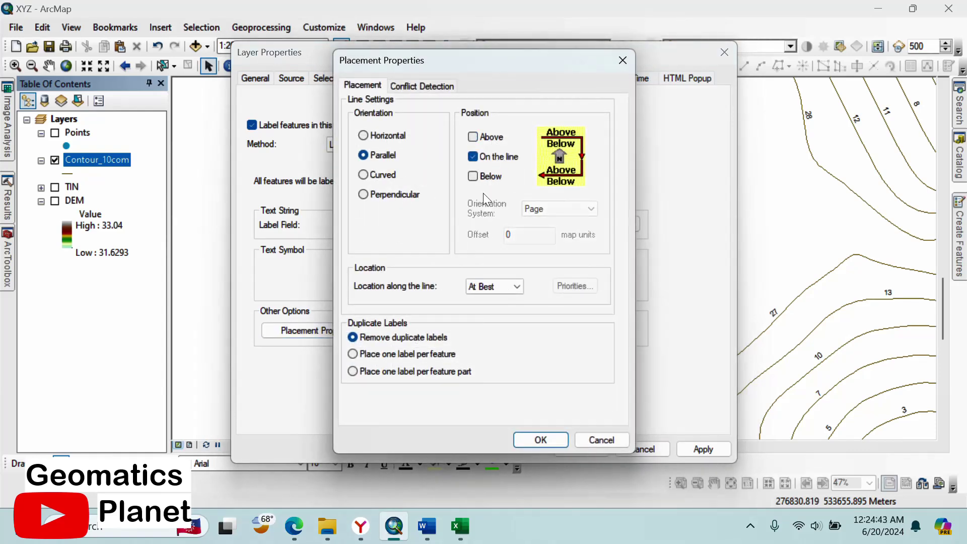
pyautogui.click(527, 439)
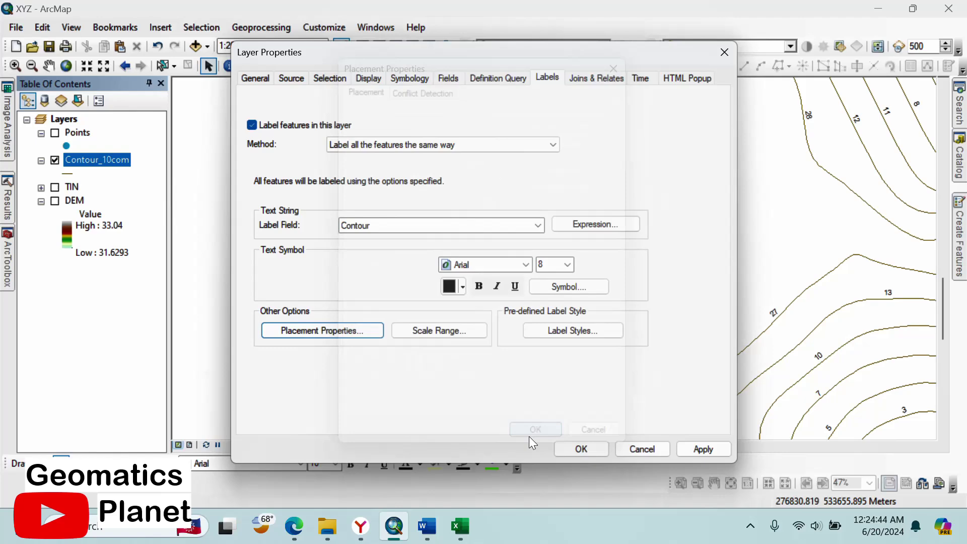
pyautogui.click(564, 446)
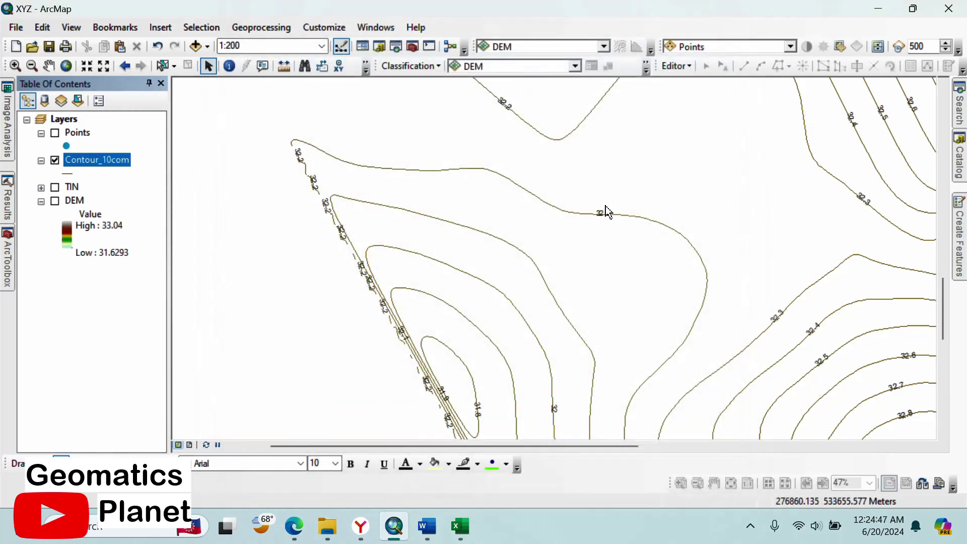
# Set the Contour_10com label font to Arial Rounded MT, size 12, bold.
pyautogui.scroll(4, 605, 212)
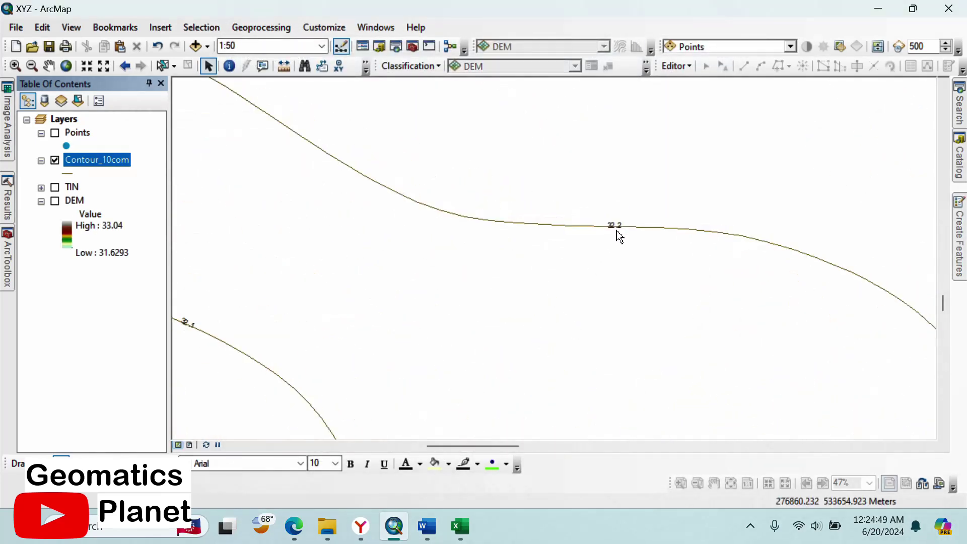
pyautogui.rightClick(89, 159)
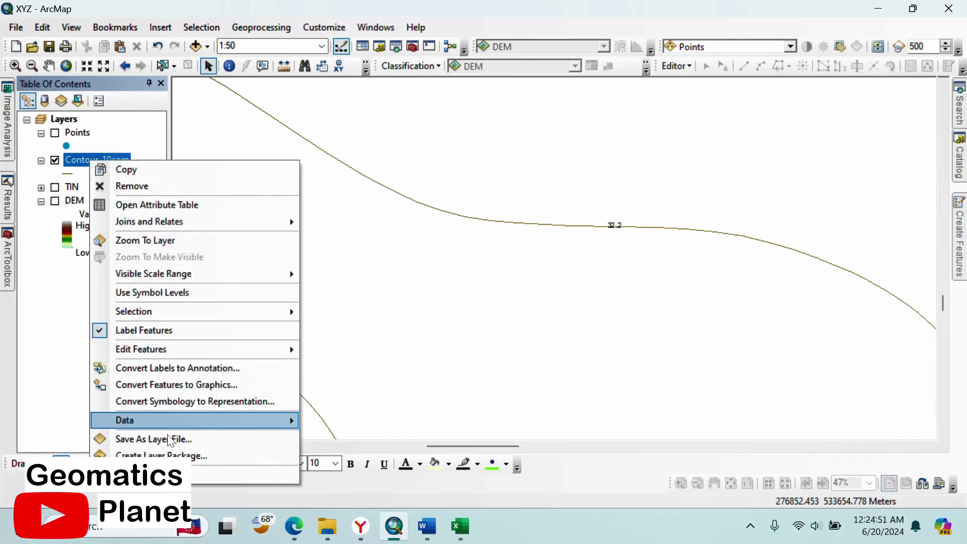
pyautogui.click(173, 474)
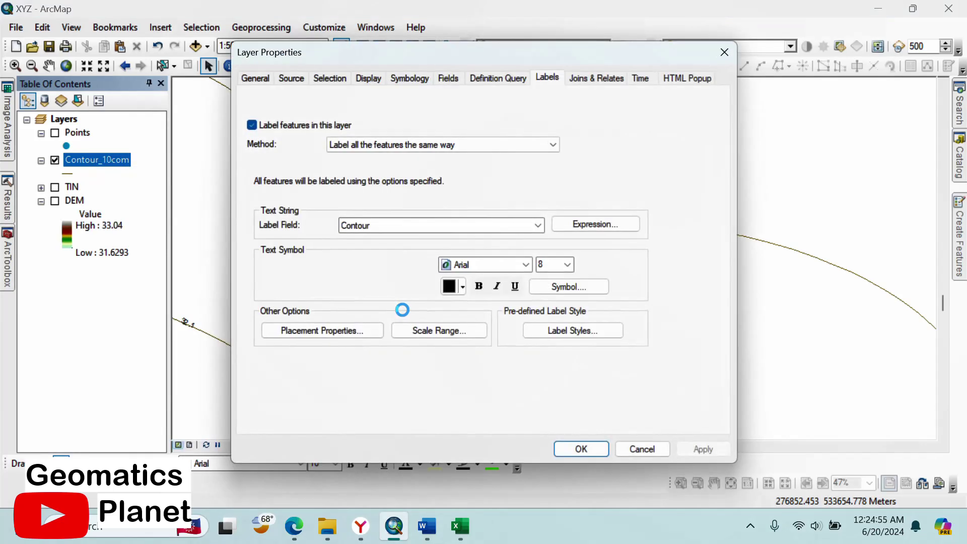
pyautogui.click(519, 269)
pyautogui.click(495, 316)
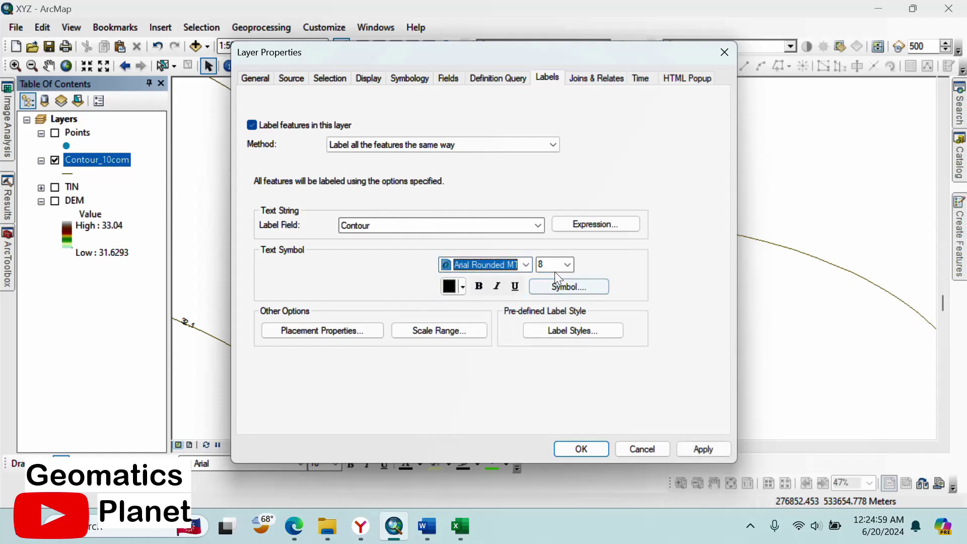
pyautogui.click(567, 265)
pyautogui.click(557, 322)
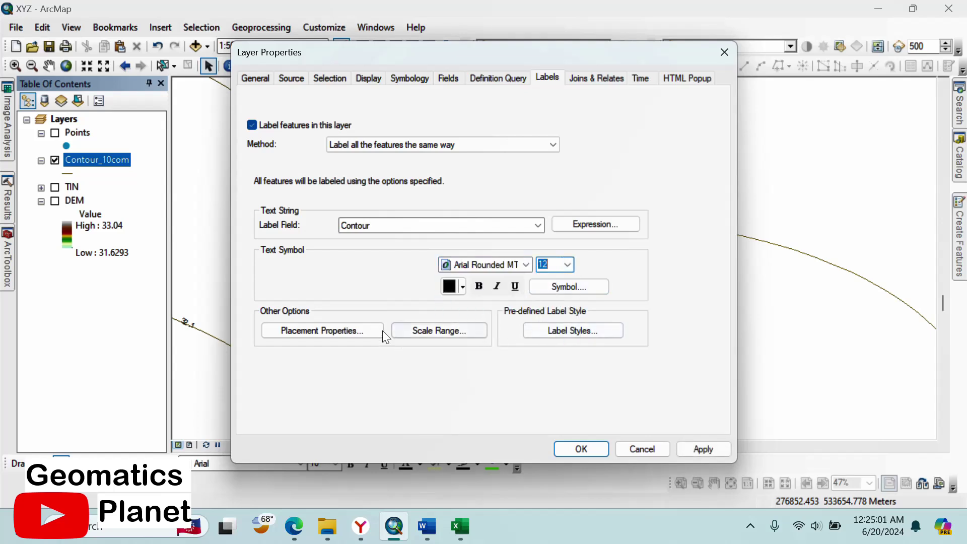
pyautogui.click(481, 288)
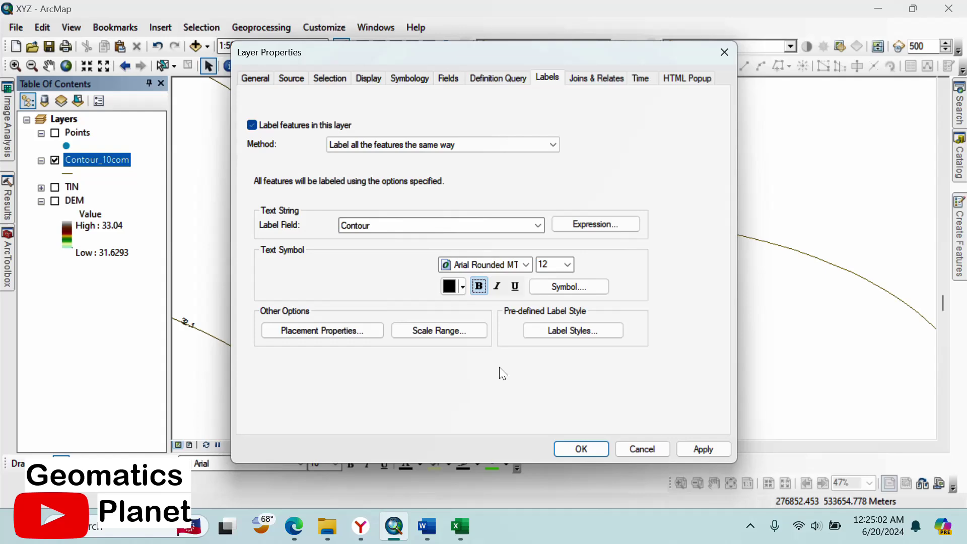
pyautogui.click(559, 453)
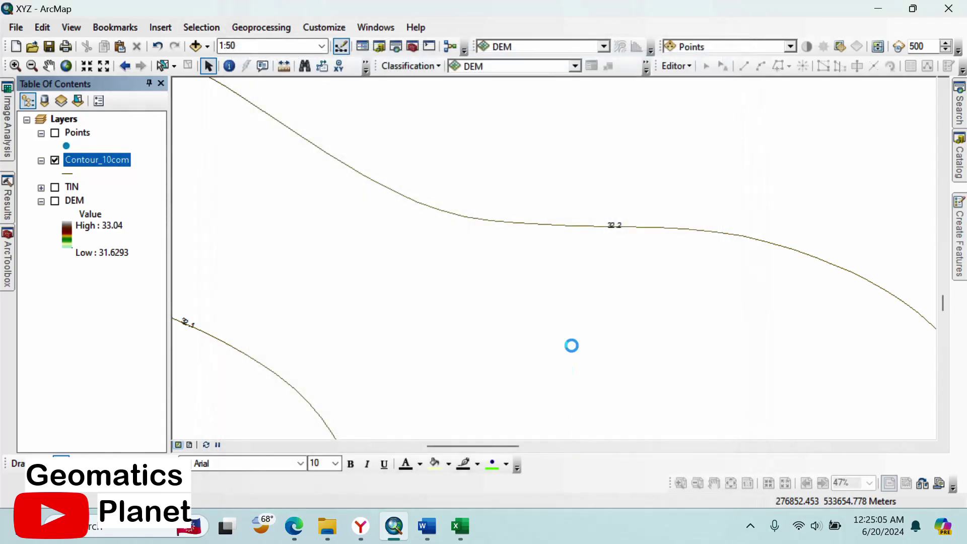
# Examine the labelled contours across the whole site at several map scales.
pyautogui.scroll(-4, 566, 246)
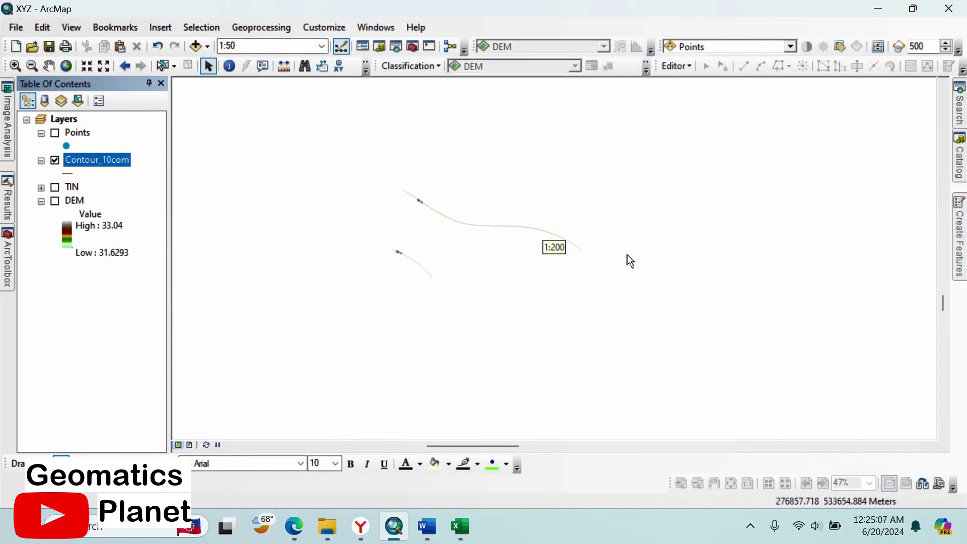
pyautogui.scroll(-1, 603, 266)
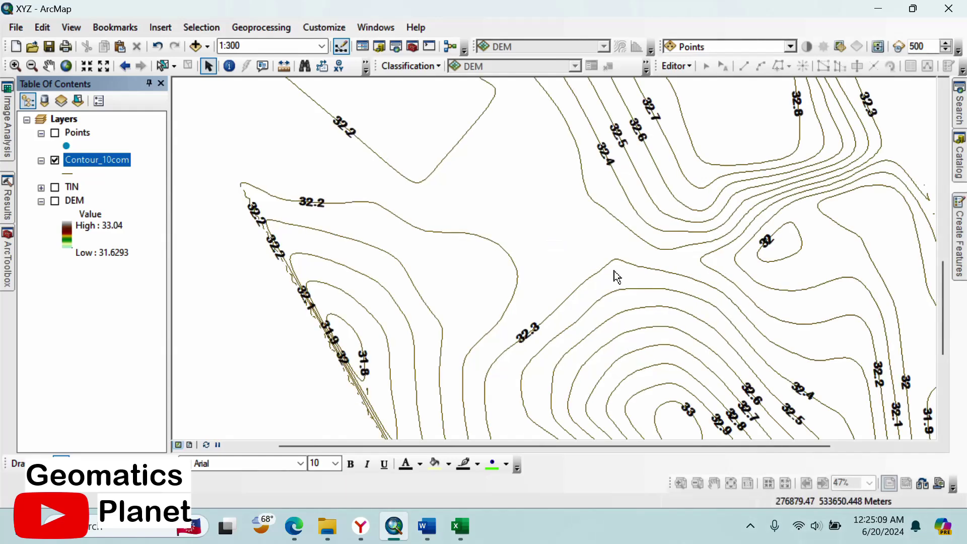
pyautogui.scroll(-2, 616, 275)
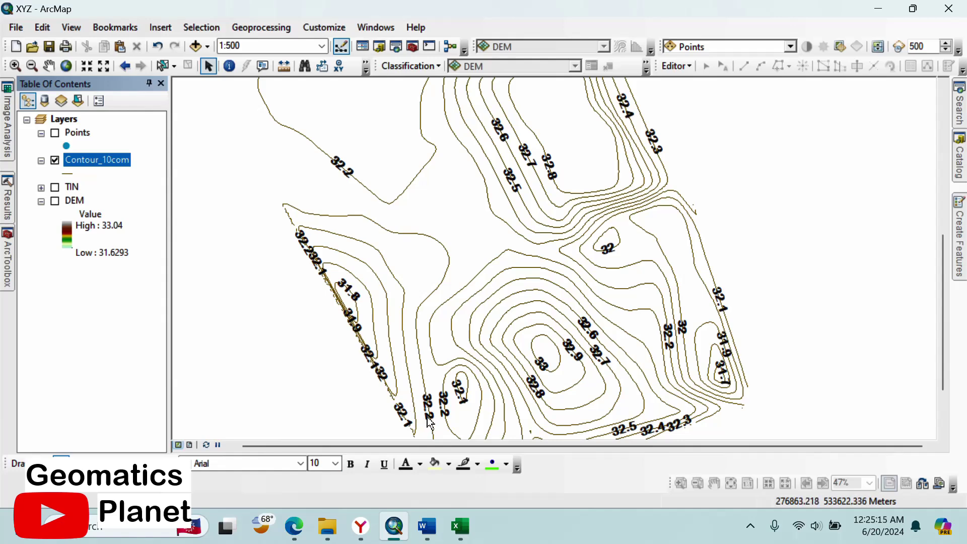
pyautogui.scroll(3, 431, 416)
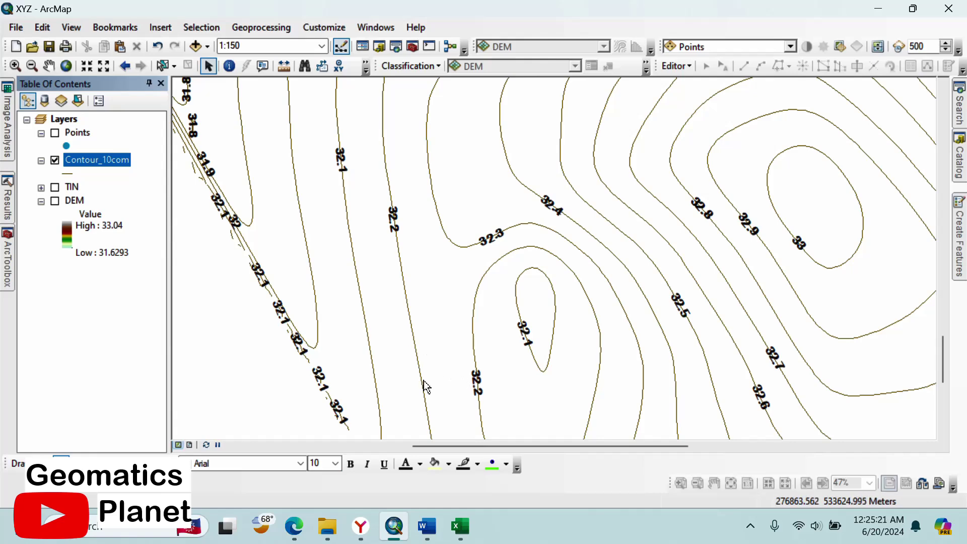
pyautogui.scroll(-3, 464, 348)
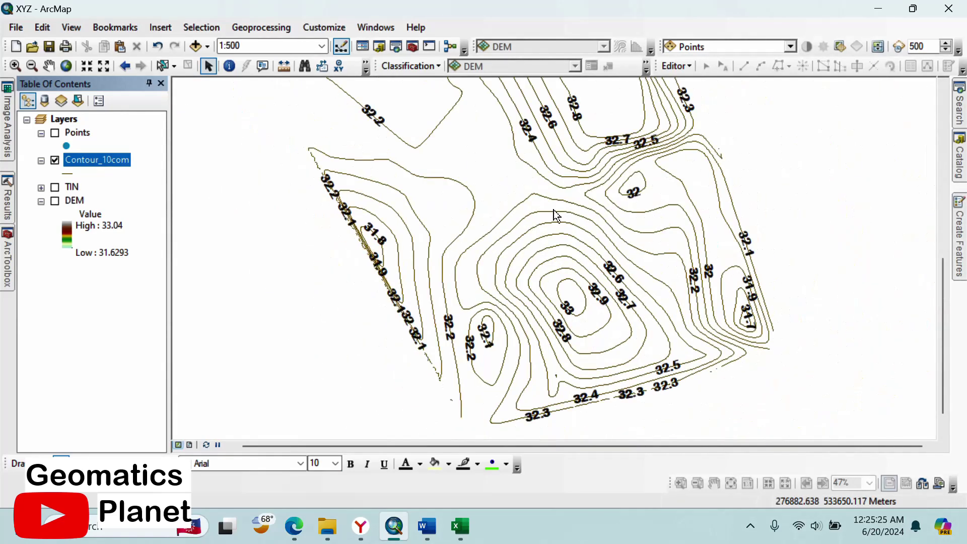
pyautogui.scroll(-1, 500, 356)
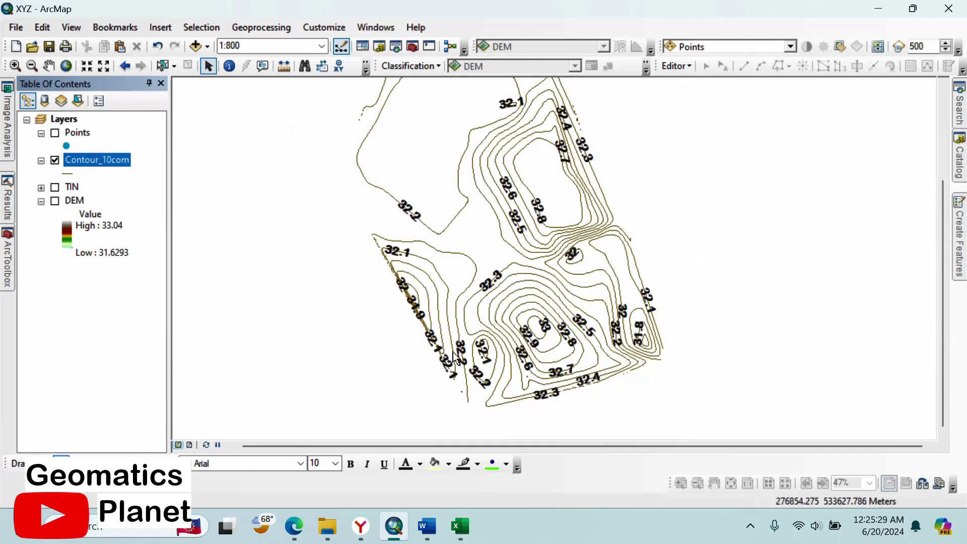
pyautogui.scroll(-1, 461, 225)
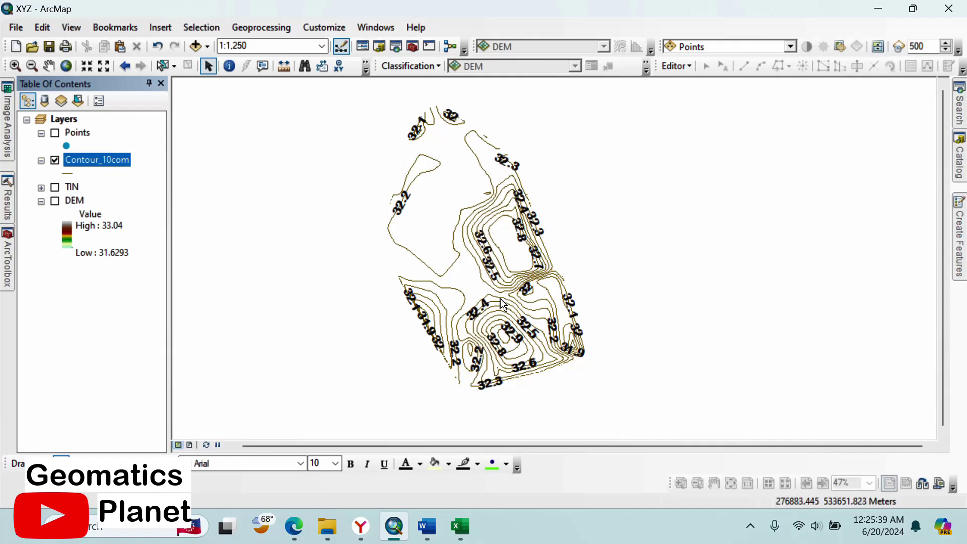
pyautogui.scroll(-5, 489, 298)
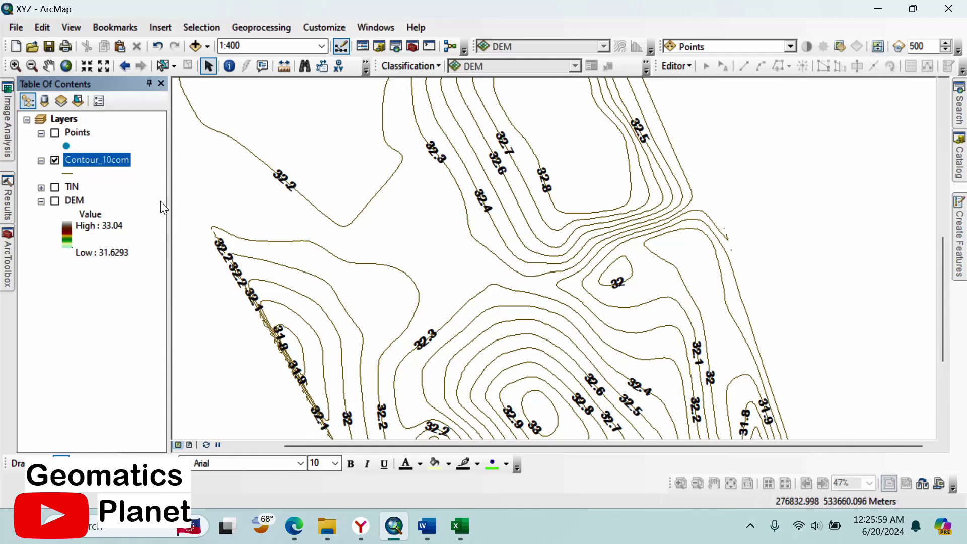
# Show the Points layer over the contours, try measuring the spacing from one grid point, and end measuring.
pyautogui.click(55, 133)
pyautogui.scroll(-1, 489, 237)
pyautogui.scroll(1, 489, 237)
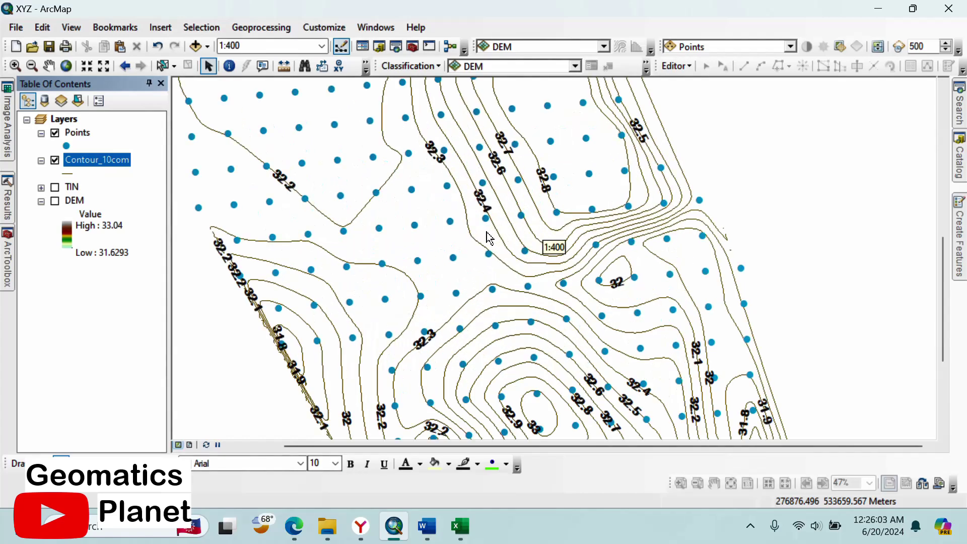
pyautogui.click(284, 66)
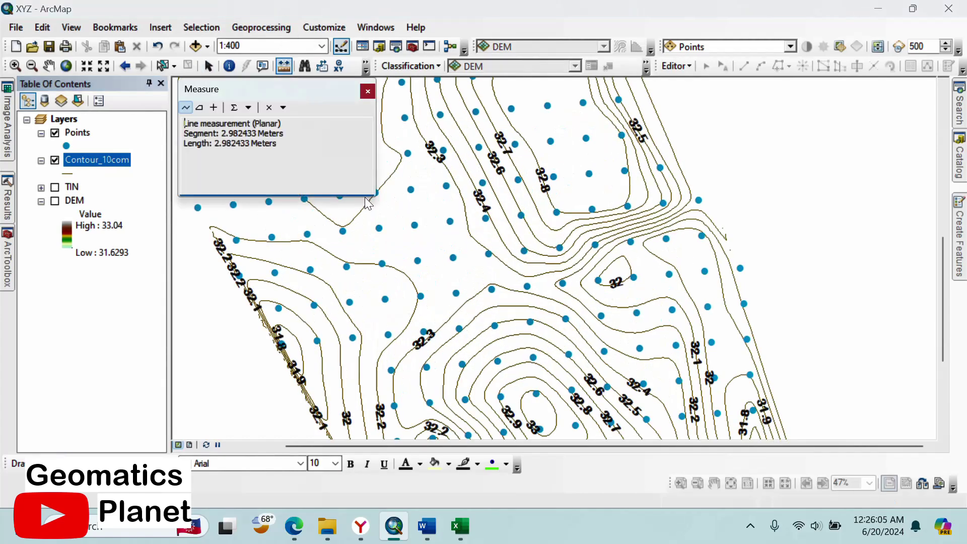
pyautogui.scroll(-2, 375, 239)
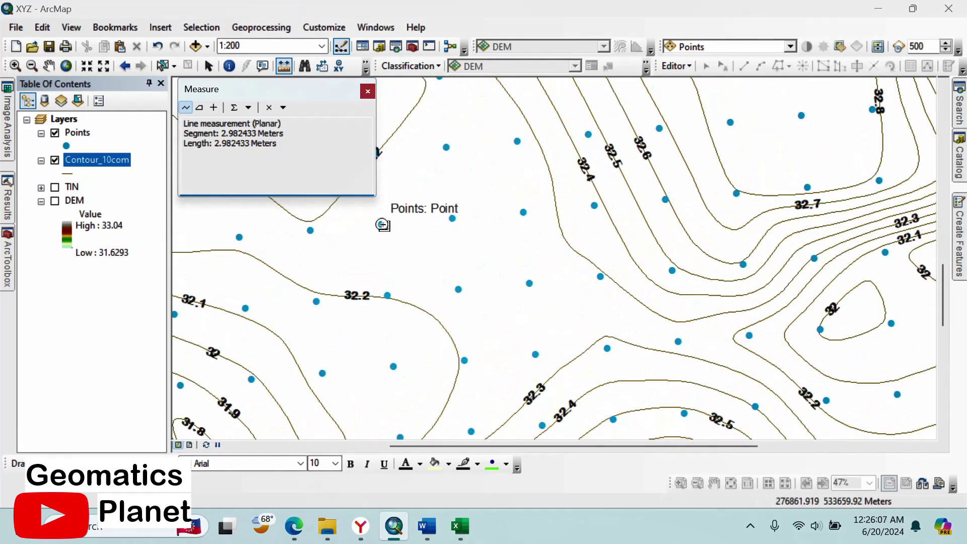
pyautogui.click(382, 224)
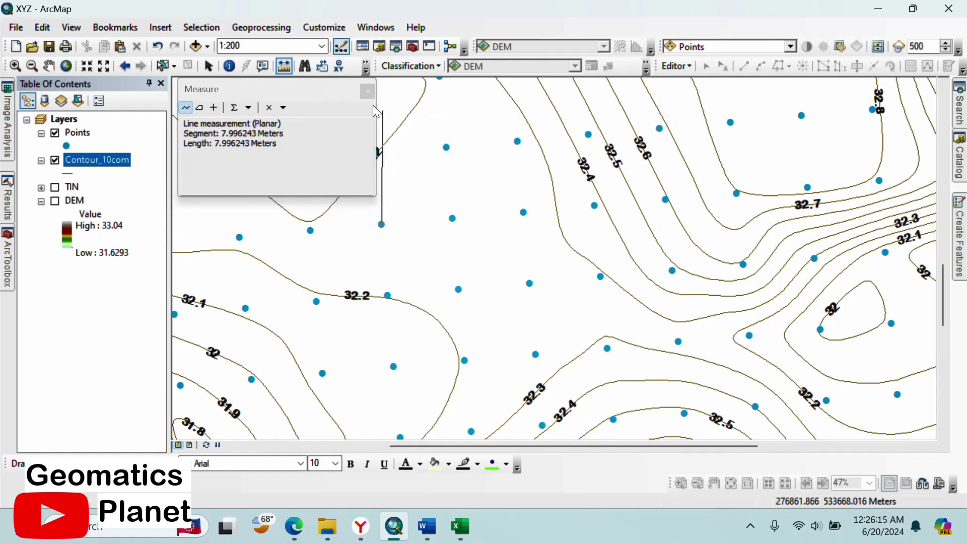
pyautogui.click(367, 92)
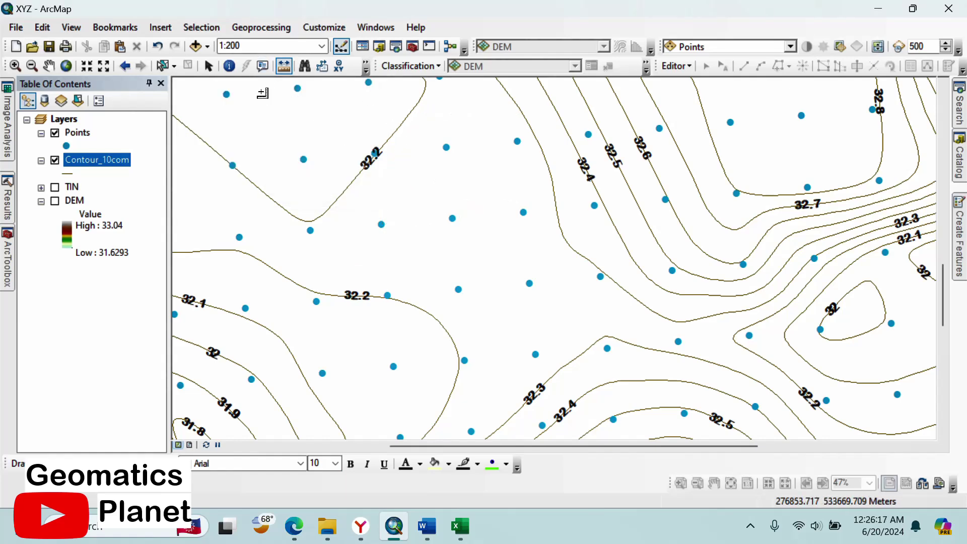
pyautogui.click(207, 67)
# Hide the Points and Contour_10com layers on the map.
pyautogui.scroll(2, 473, 259)
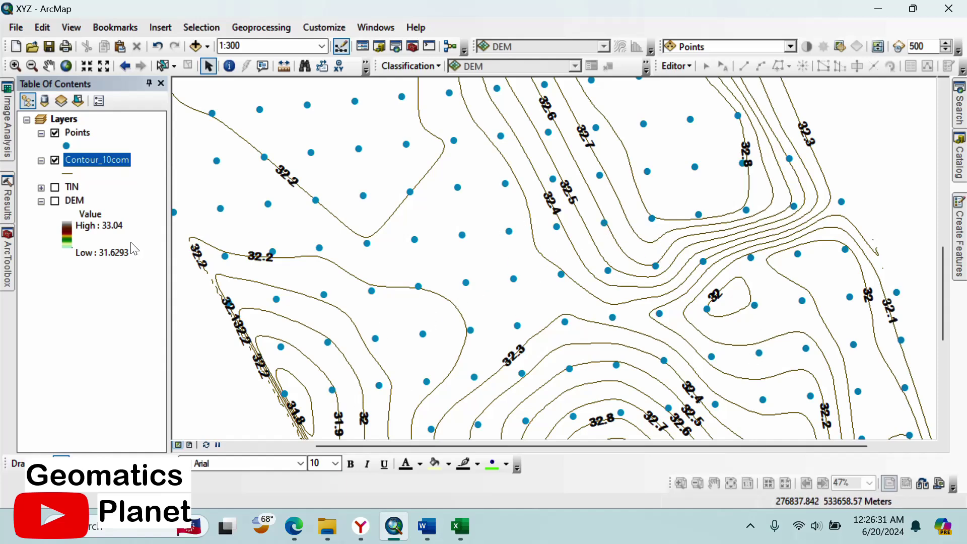
pyautogui.scroll(3, 487, 266)
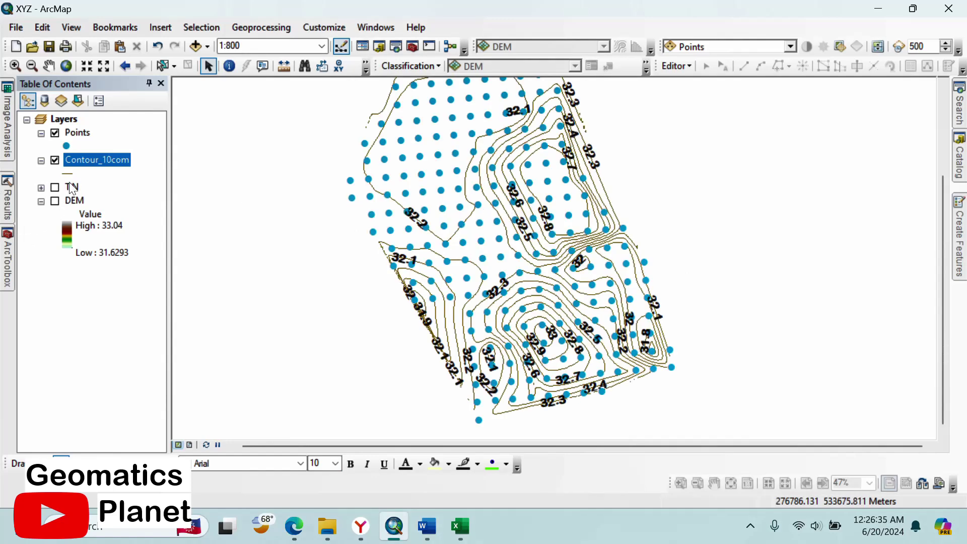
pyautogui.click(55, 133)
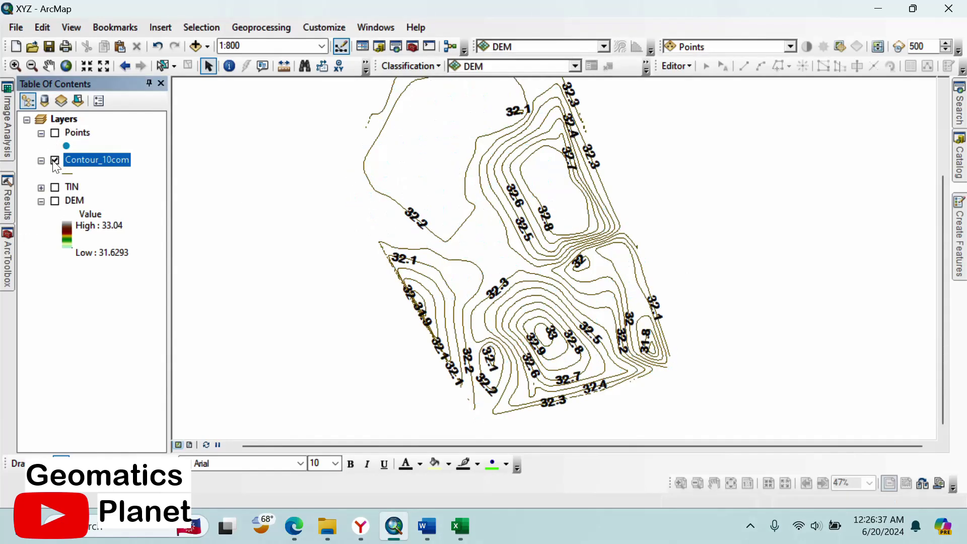
pyautogui.click(55, 160)
# Open the Create Fishnet tool from the Sampling toolset of the Data Management Tools.
pyautogui.click(6, 236)
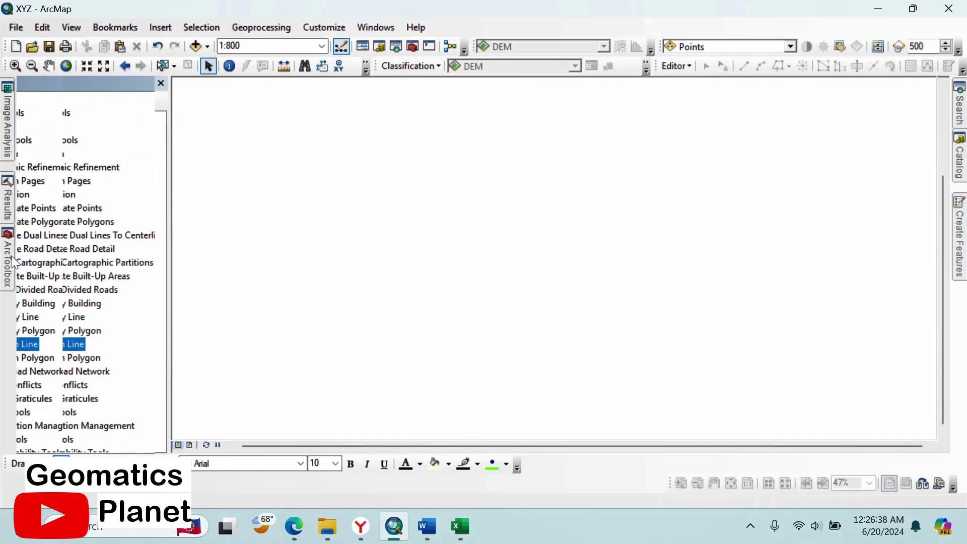
pyautogui.click(27, 141)
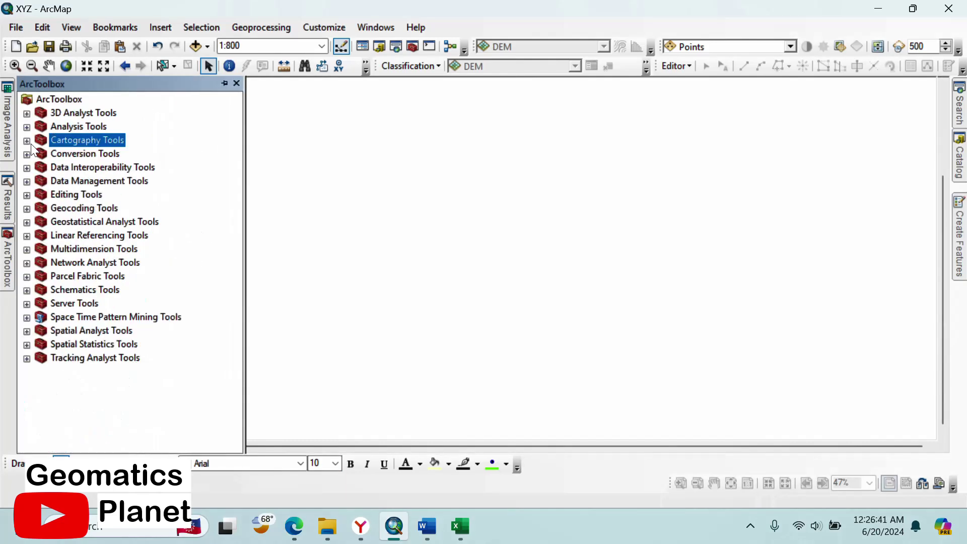
pyautogui.click(27, 181)
pyautogui.scroll(-5, 56, 303)
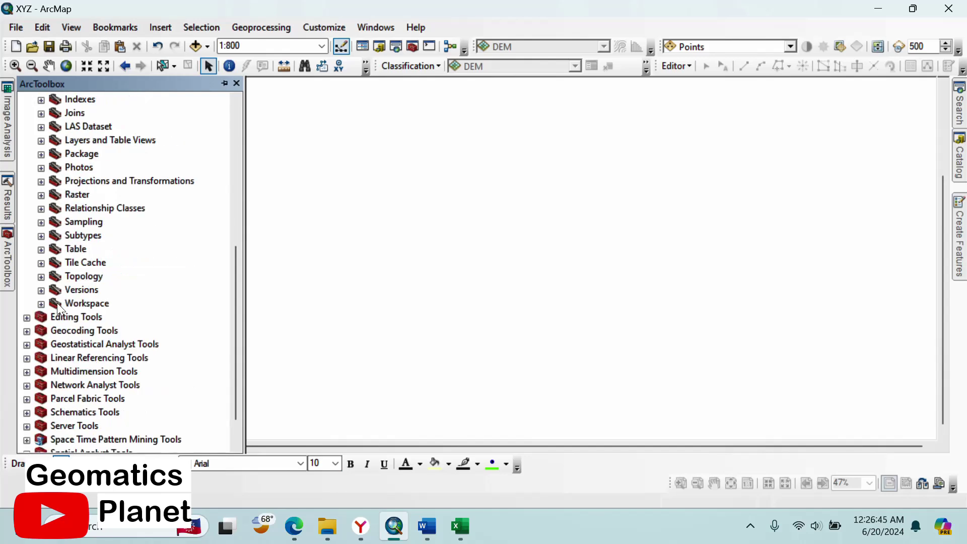
pyautogui.click(42, 223)
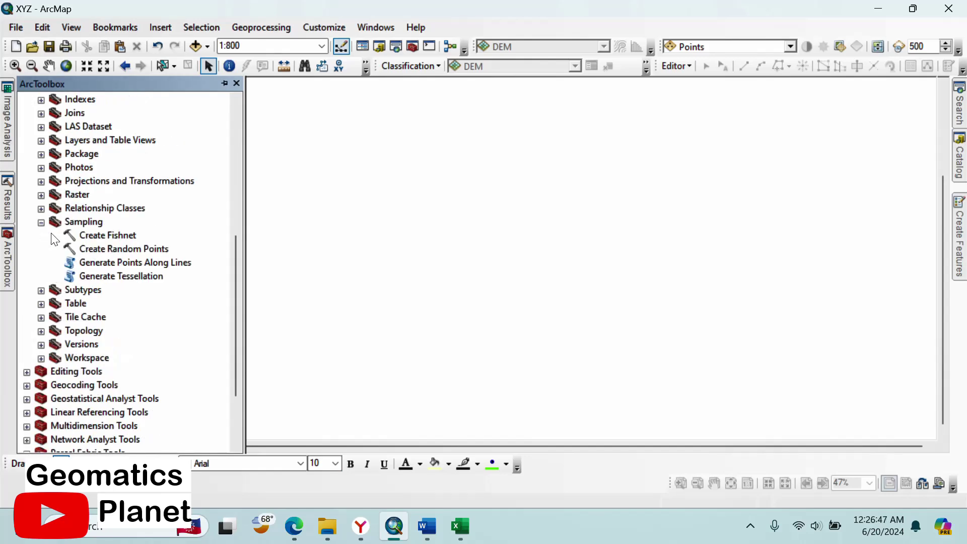
pyautogui.doubleClick(88, 238)
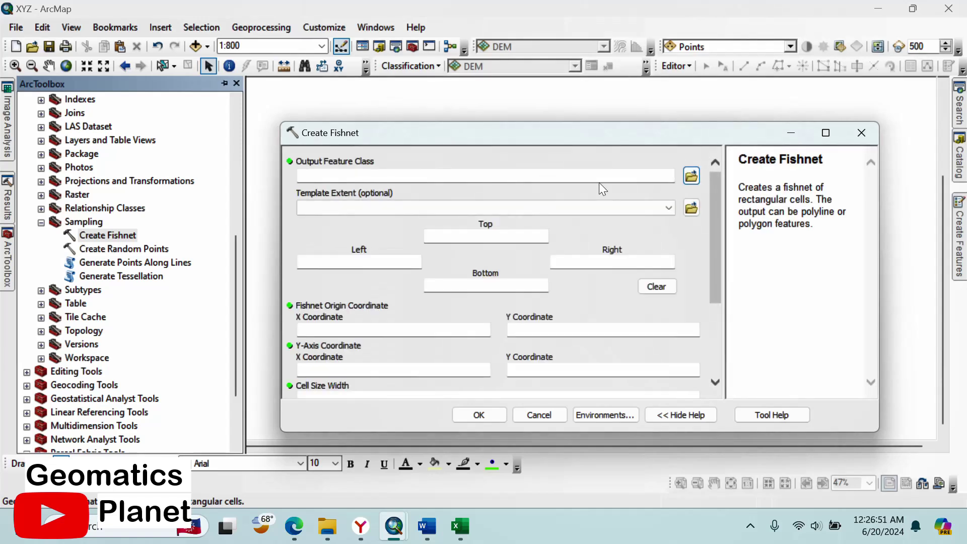
# Name the fishnet output Fish10 in the TIN folder and match its template extent to the DEM layer.
pyautogui.click(693, 177)
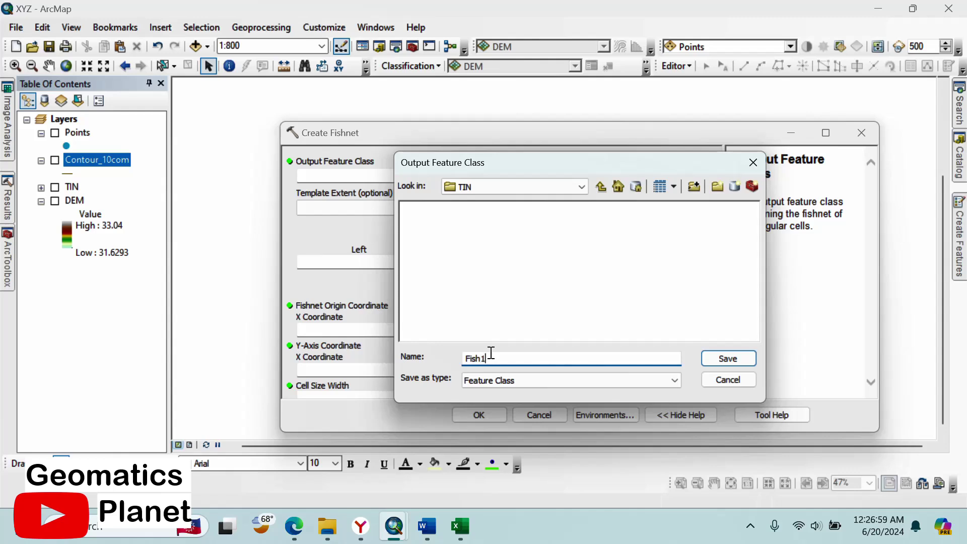
pyautogui.click(720, 355)
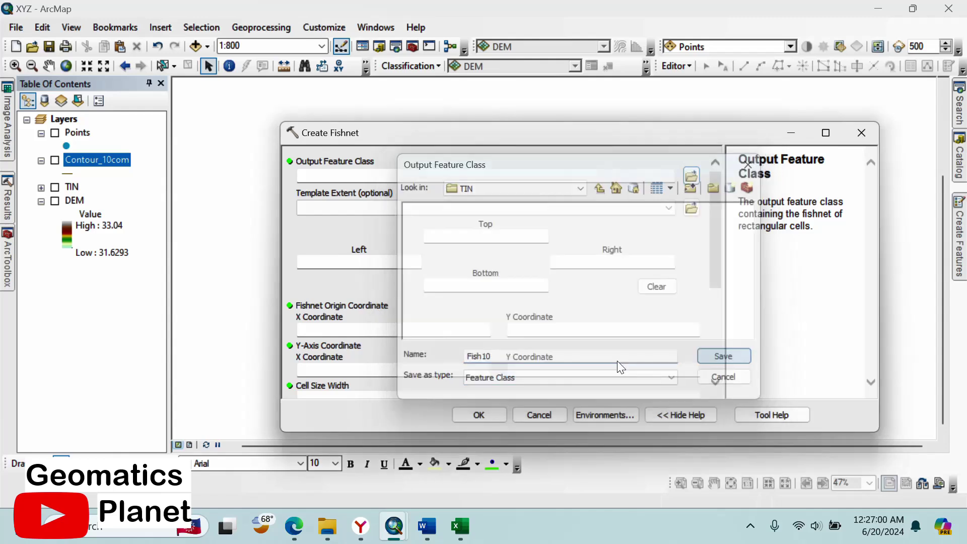
pyautogui.click(662, 211)
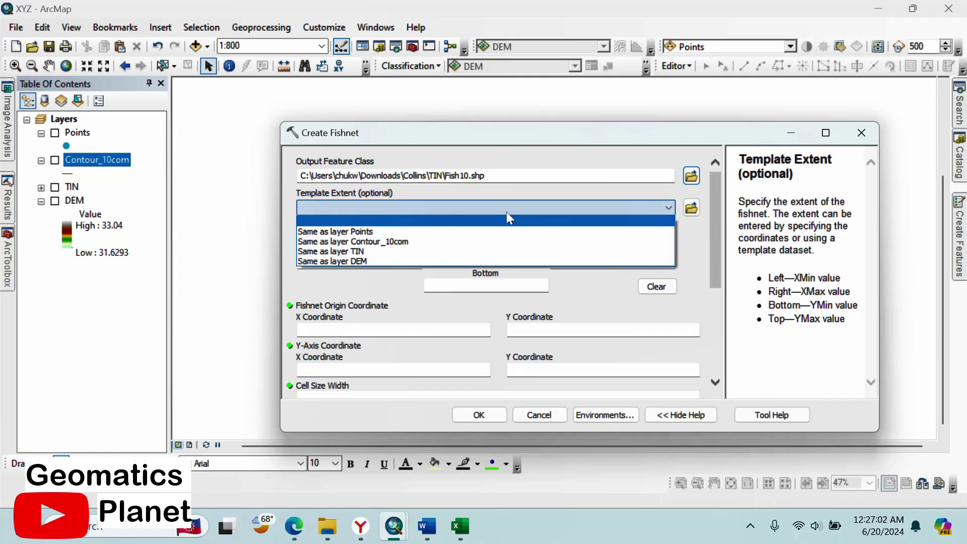
pyautogui.click(356, 261)
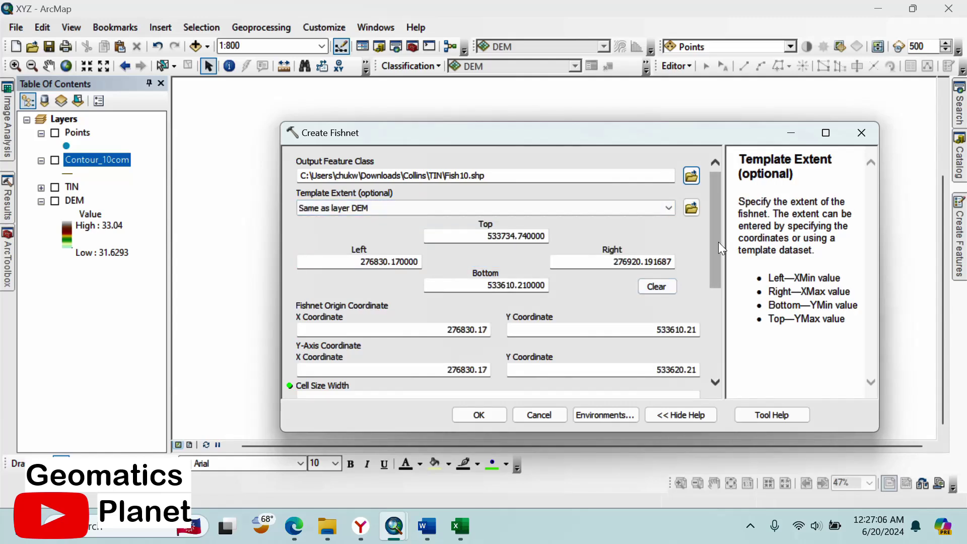
# Create the fishnet with cell width and height of 10, rows and columns left blank, polyline geometry and label points.
pyautogui.moveTo(719, 242); pyautogui.dragTo(721, 294)
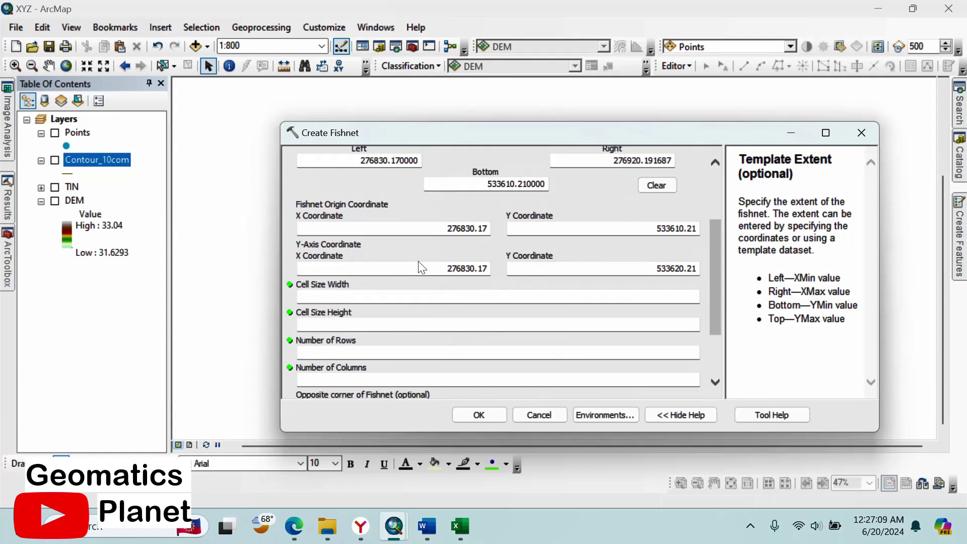
pyautogui.click(678, 299)
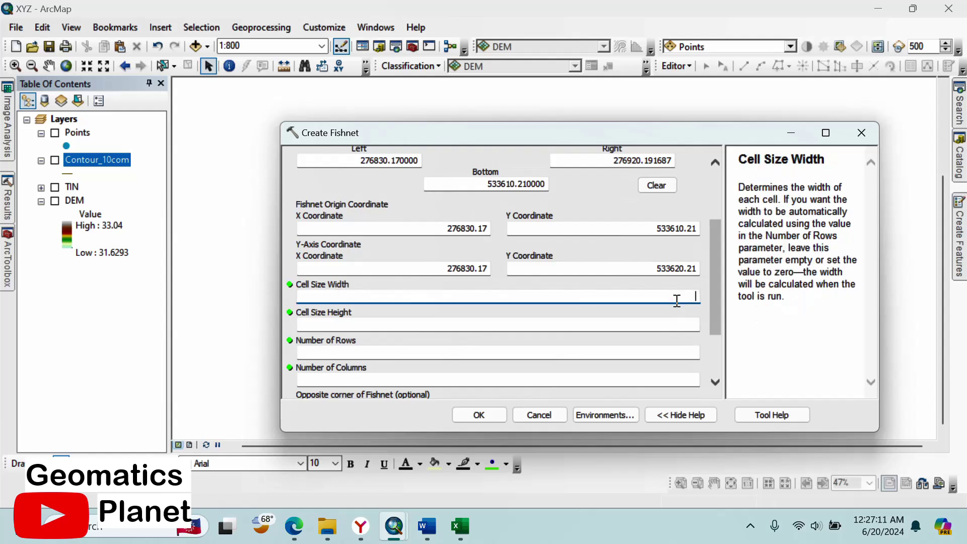
pyautogui.write('10')
pyautogui.click(663, 326)
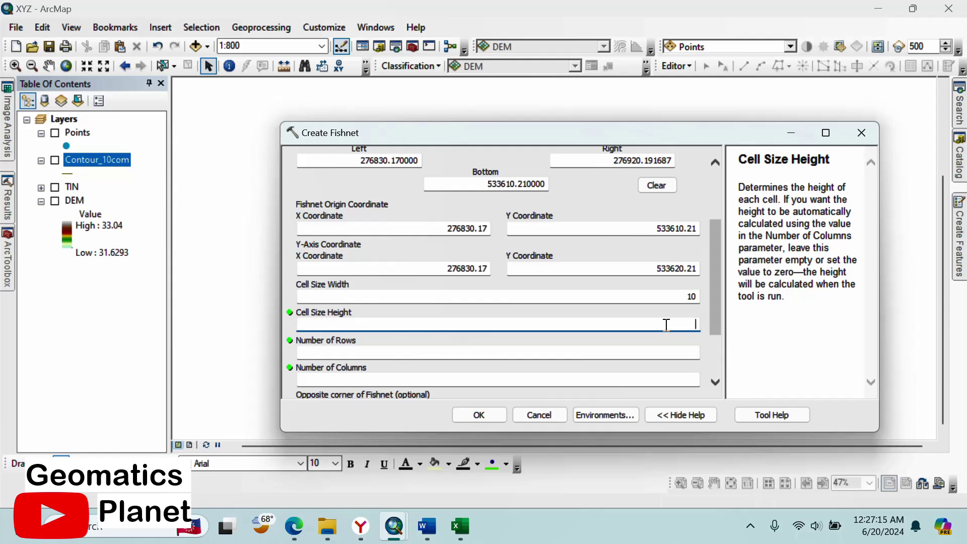
pyautogui.click(651, 356)
pyautogui.scroll(-3, 721, 241)
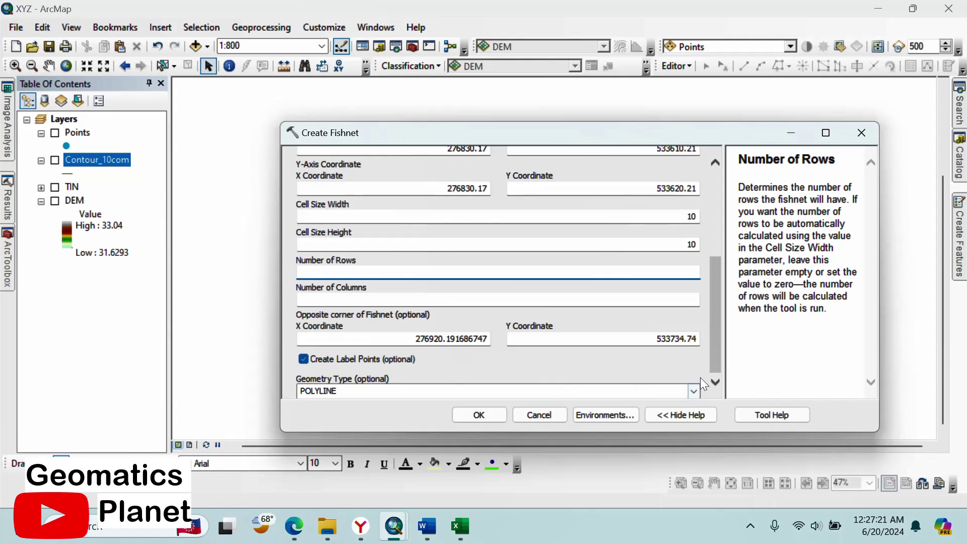
pyautogui.click(487, 415)
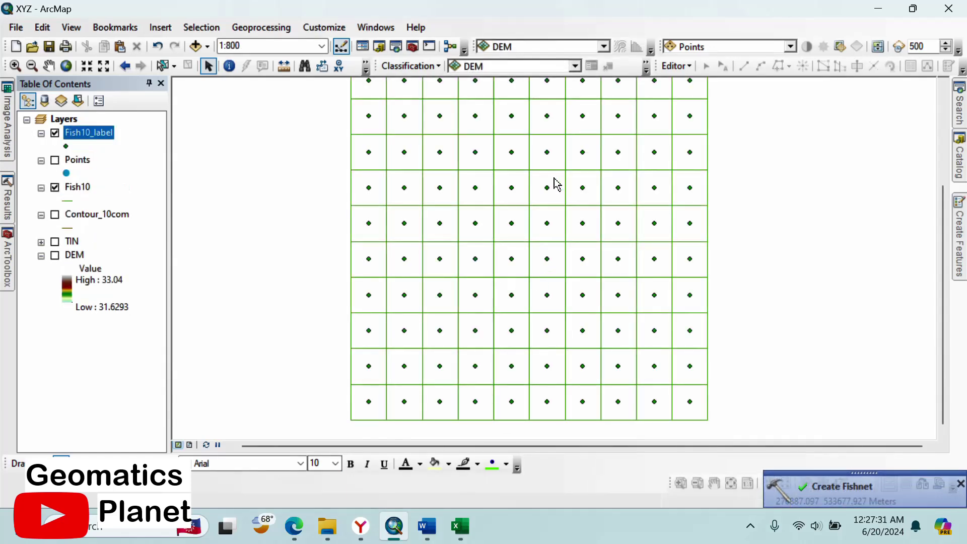
# Show the Points layer with the fishnet and compare the survey points with the grid's label points.
pyautogui.scroll(2, 469, 258)
pyautogui.scroll(2, 471, 218)
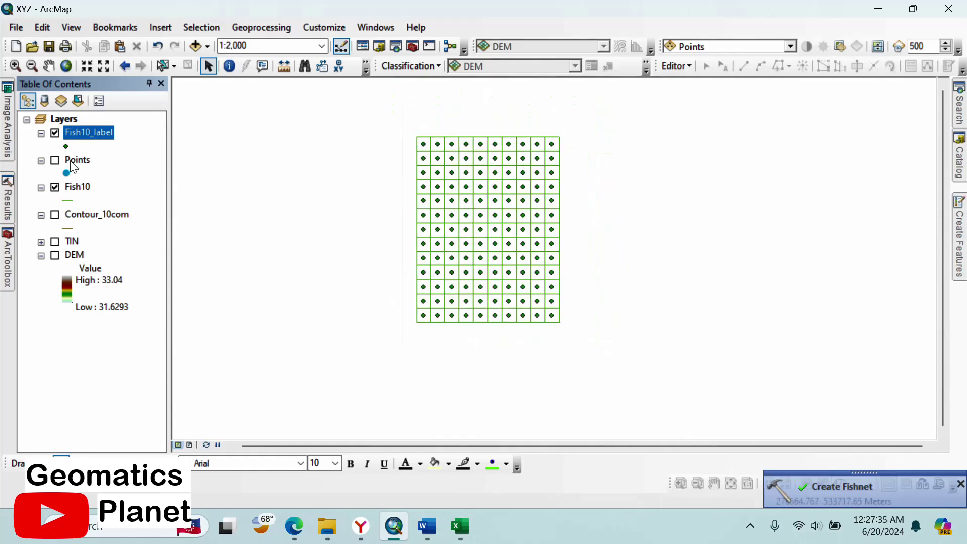
pyautogui.click(56, 160)
pyautogui.scroll(-3, 428, 192)
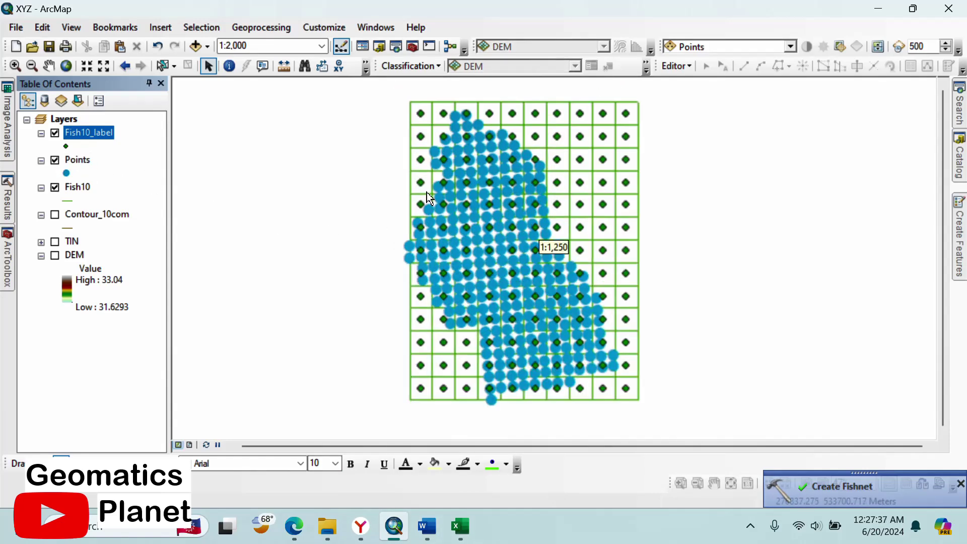
pyautogui.scroll(-4, 583, 219)
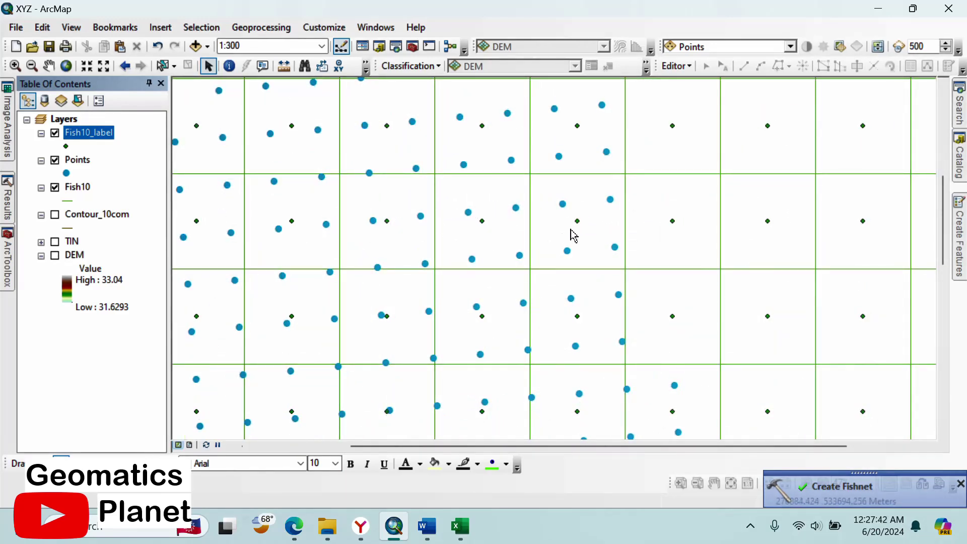
# Try measuring from a fishnet label point towards a nearby survey point, and end measuring.
pyautogui.click(283, 66)
pyautogui.click(482, 221)
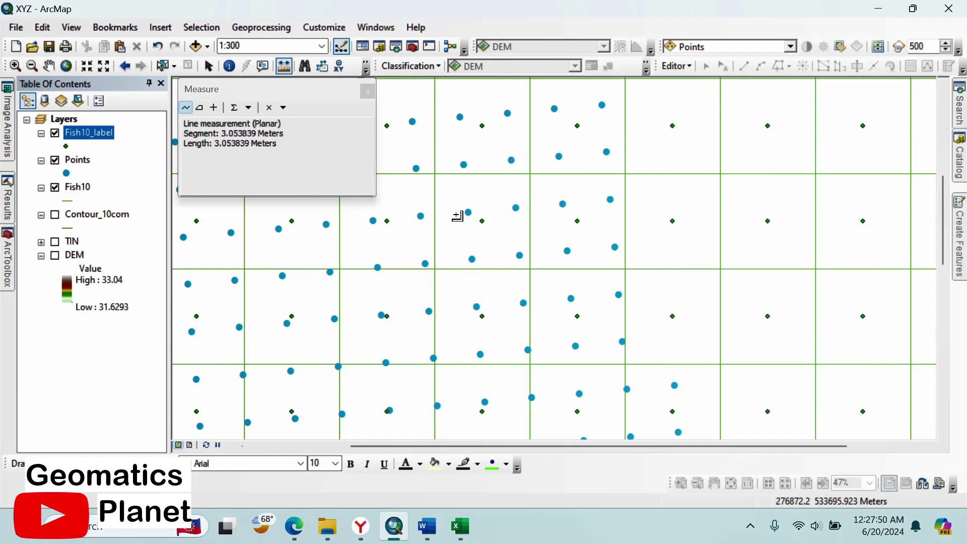
pyautogui.click(352, 97)
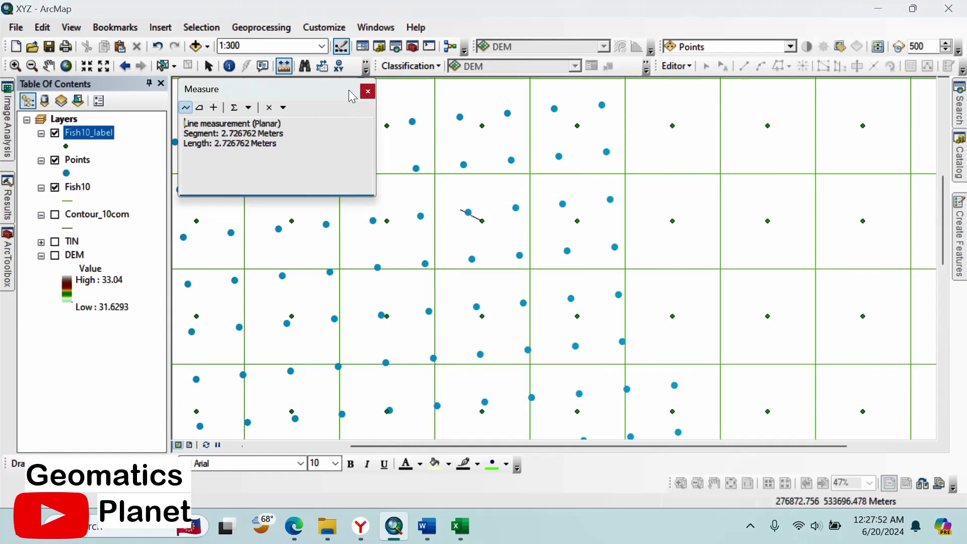
pyautogui.click(360, 92)
pyautogui.click(209, 66)
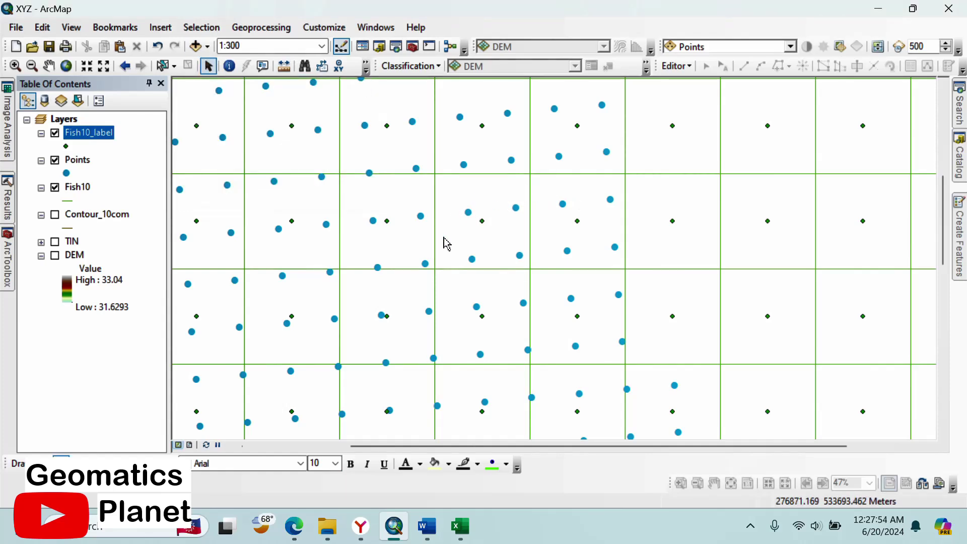
# Hide the Points layer and remove the Fish10 grid layer from the map.
pyautogui.click(56, 161)
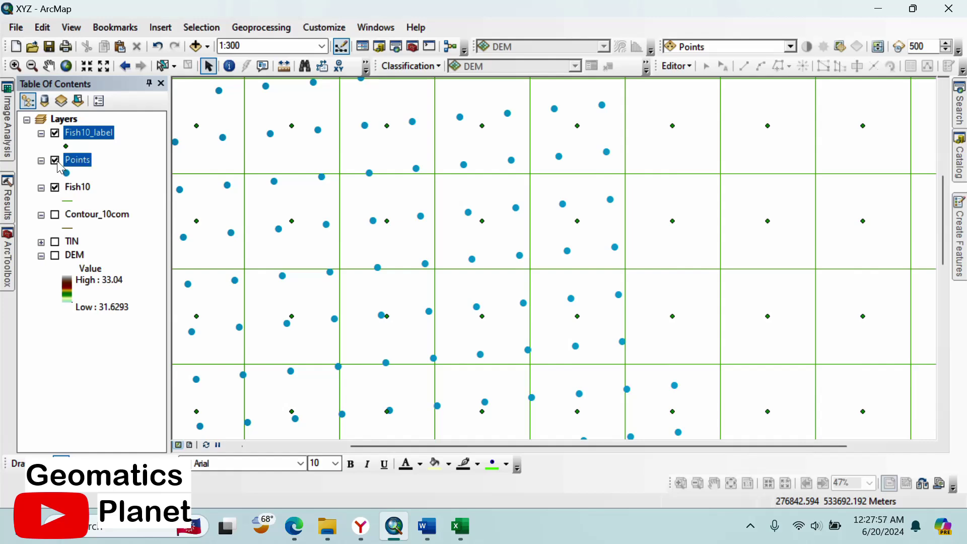
pyautogui.scroll(-2, 559, 227)
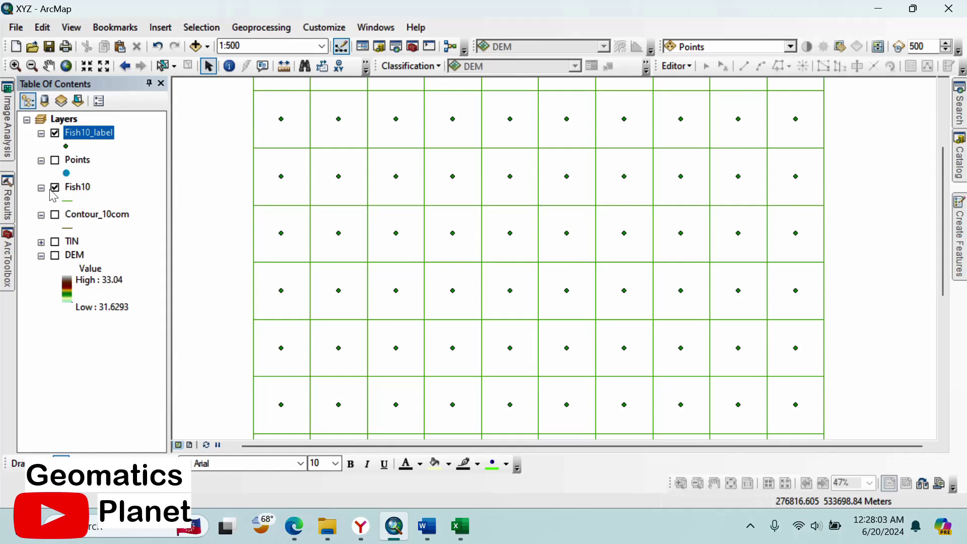
pyautogui.rightClick(71, 187)
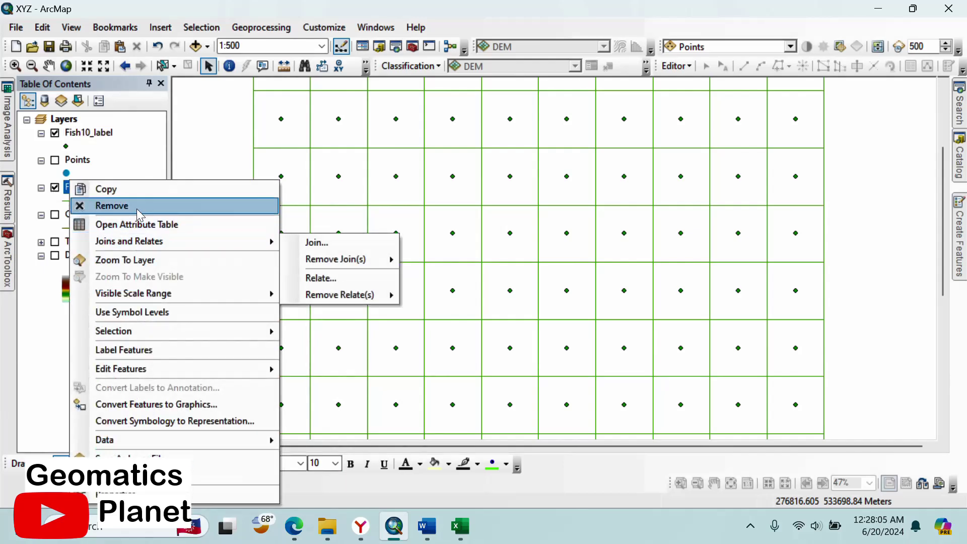
pyautogui.click(137, 207)
pyautogui.scroll(-2, 558, 290)
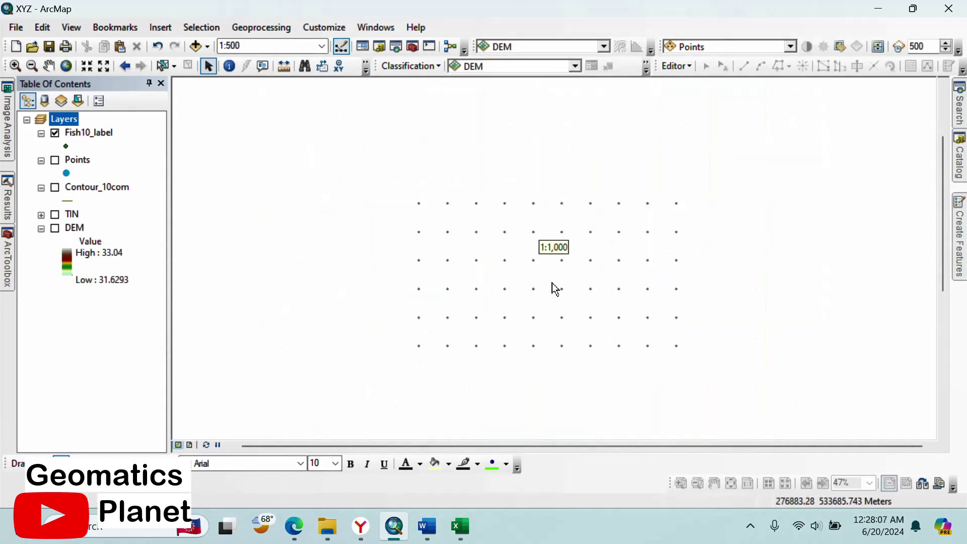
pyautogui.scroll(-1, 527, 173)
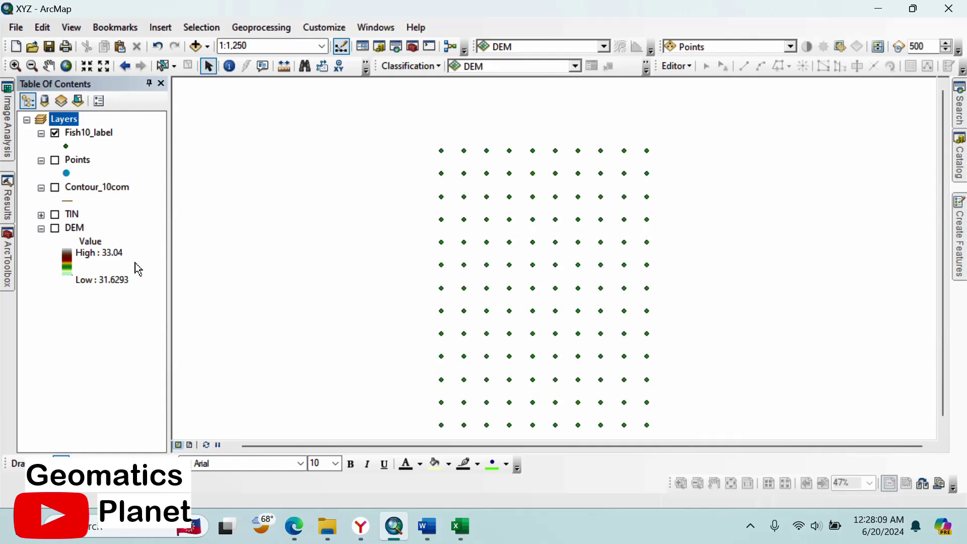
# Change the Fish10_label symbol to Circle 1 with size 7.
pyautogui.click(66, 145)
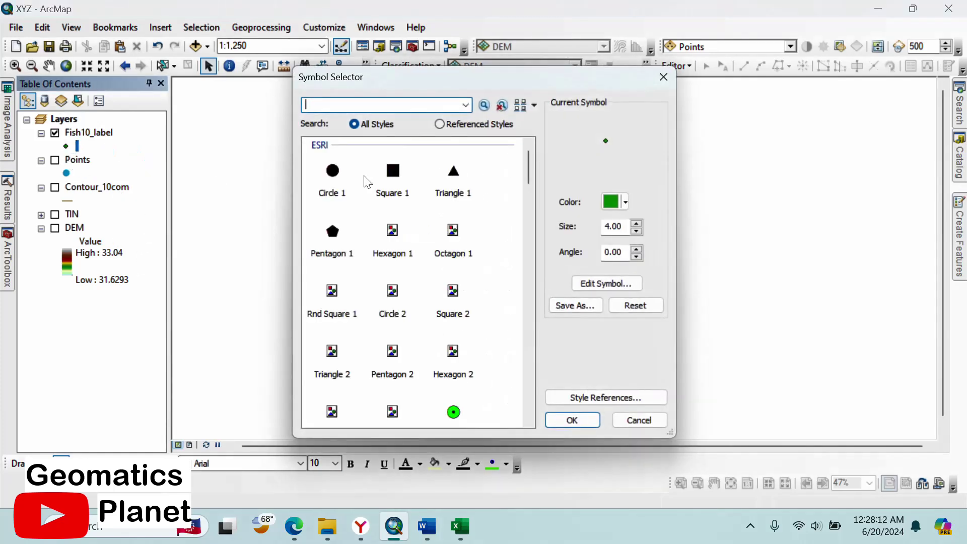
pyautogui.click(332, 173)
pyautogui.moveTo(627, 230); pyautogui.dragTo(518, 230)
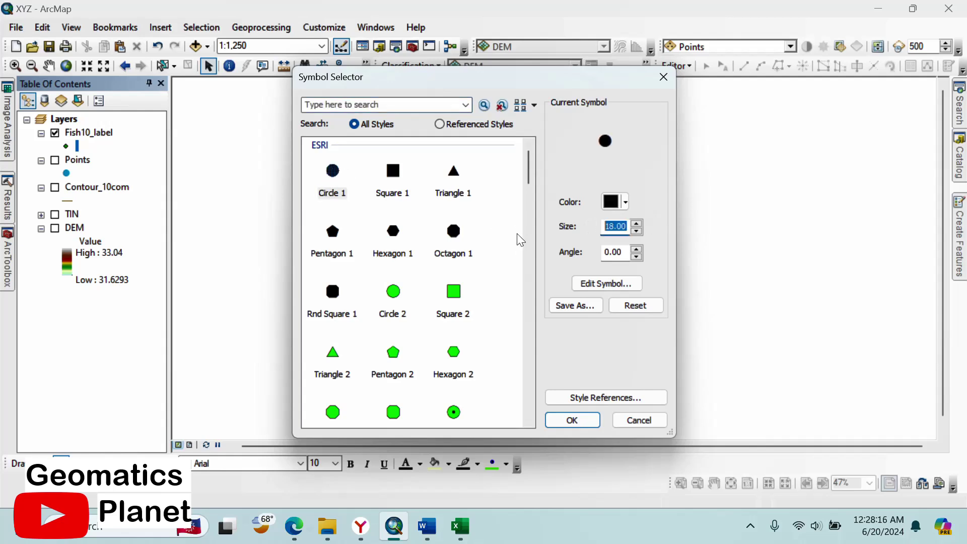
pyautogui.write('7')
pyautogui.click(579, 420)
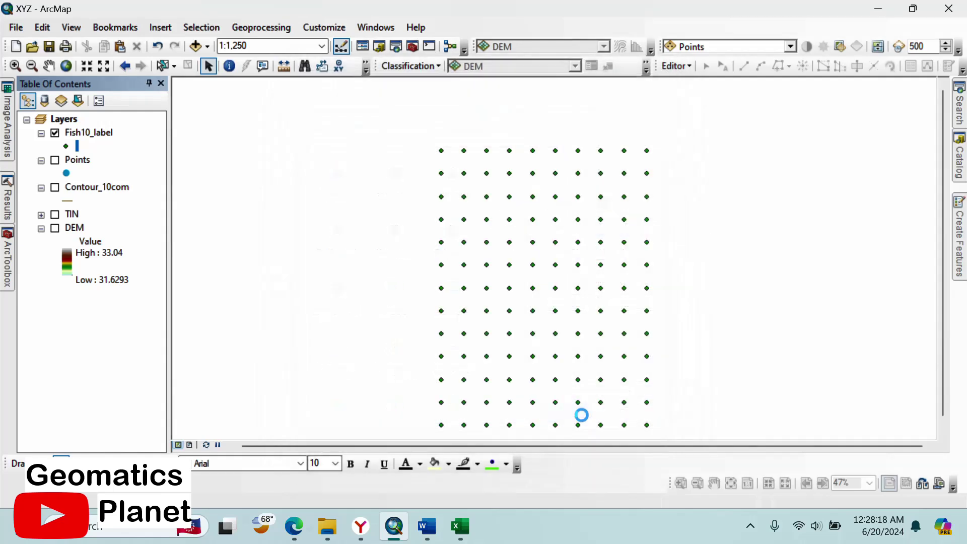
# Show the DEM layer beneath the Fish10_label points across the whole site.
pyautogui.scroll(-2, 519, 206)
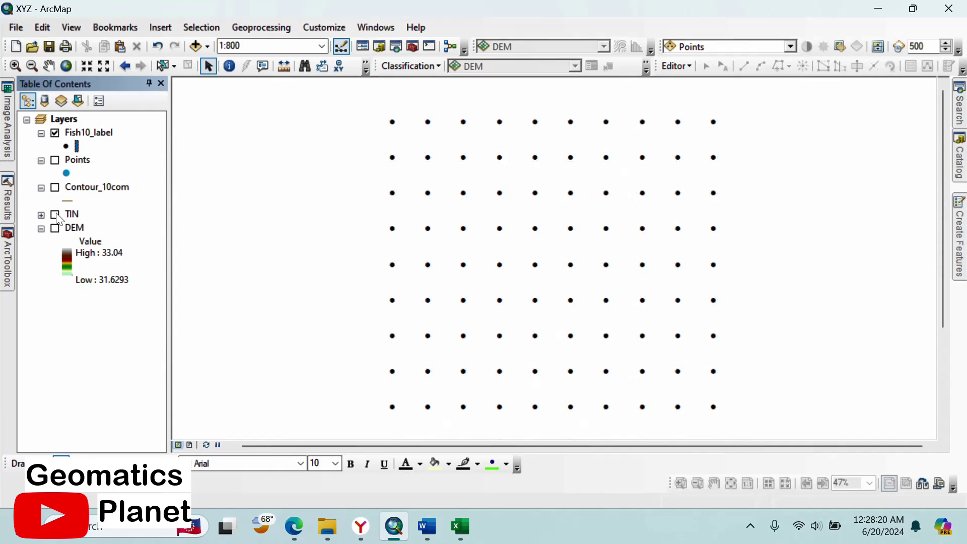
pyautogui.click(55, 229)
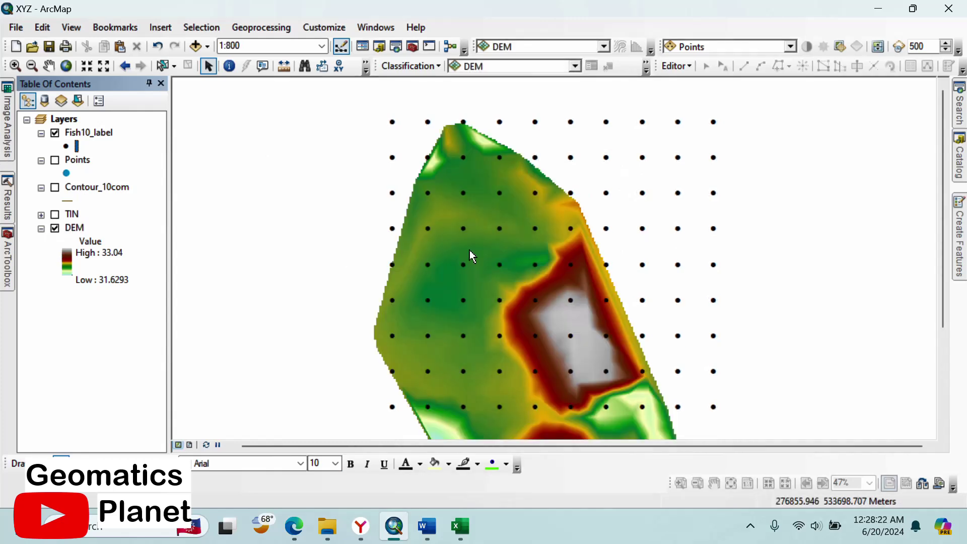
pyautogui.scroll(2, 501, 186)
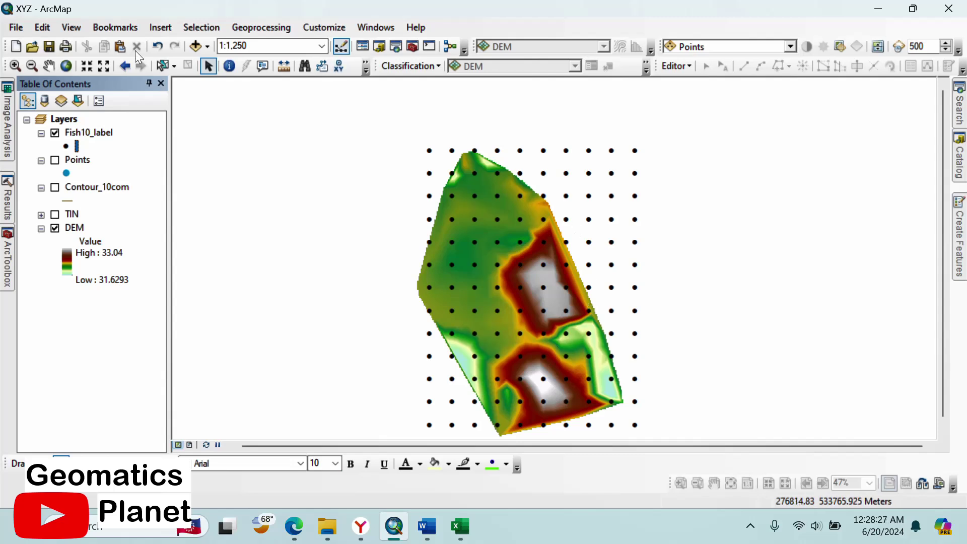
pyautogui.click(212, 28)
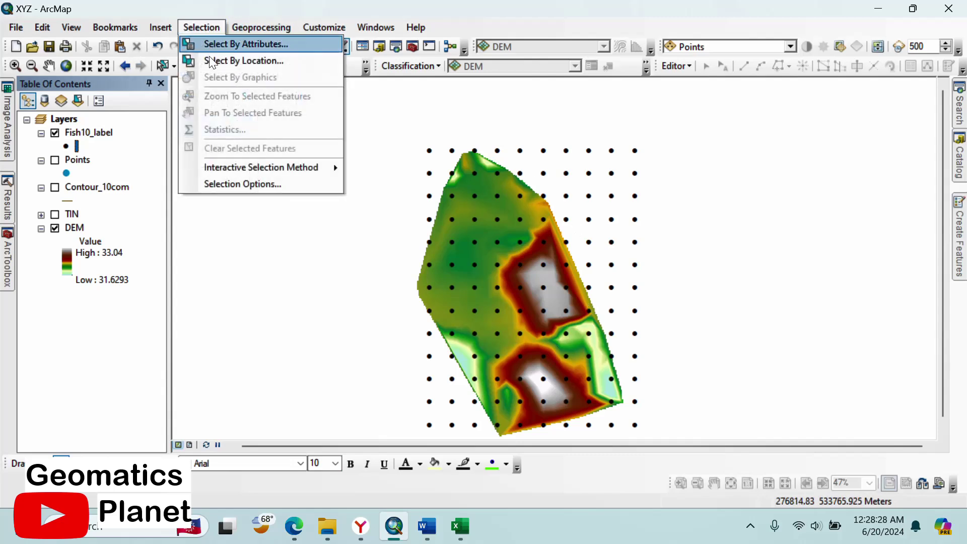
pyautogui.click(237, 56)
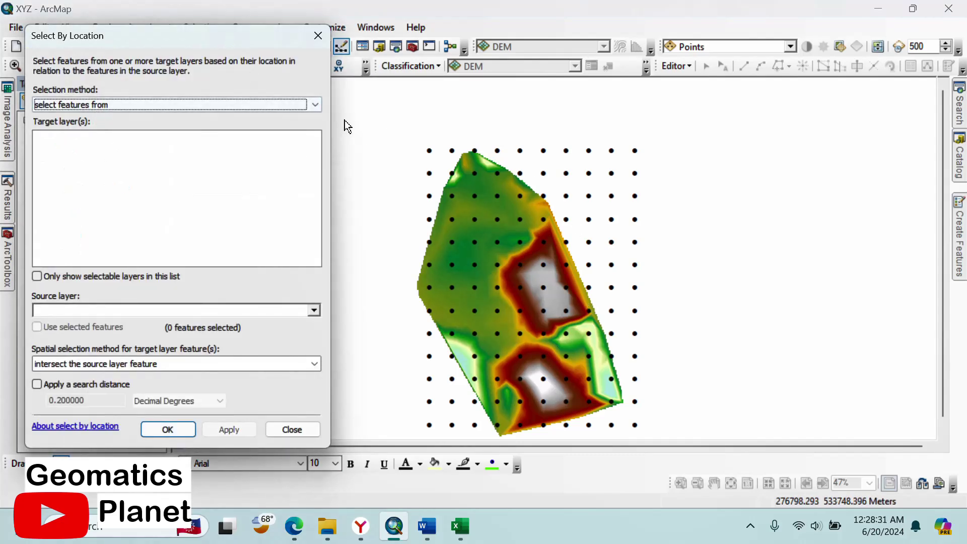
pyautogui.click(315, 105)
pyautogui.click(313, 104)
pyautogui.click(317, 36)
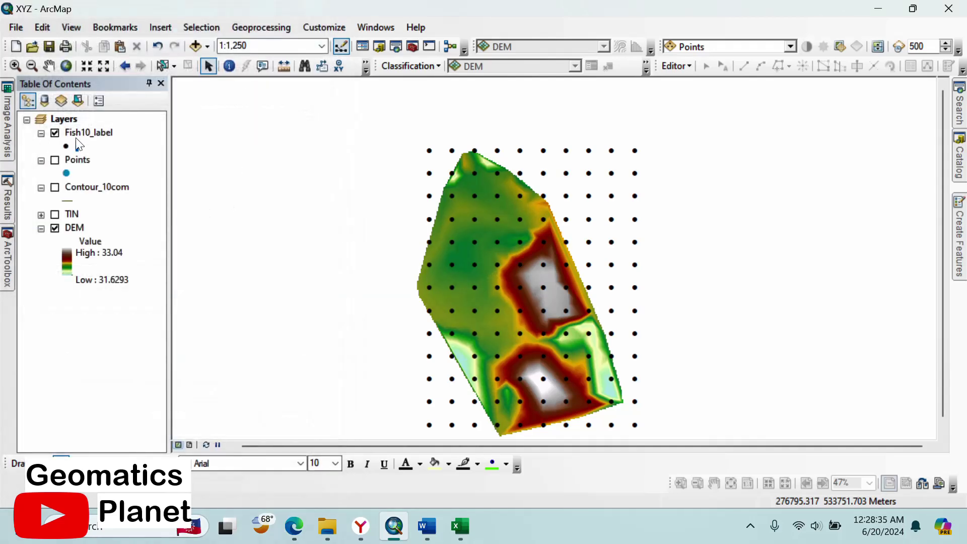
pyautogui.click(201, 27)
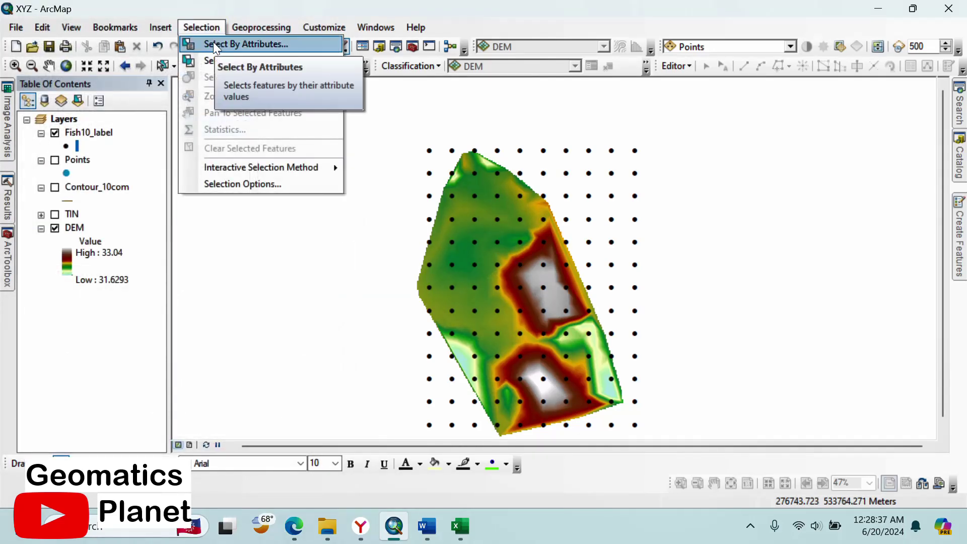
pyautogui.click(213, 44)
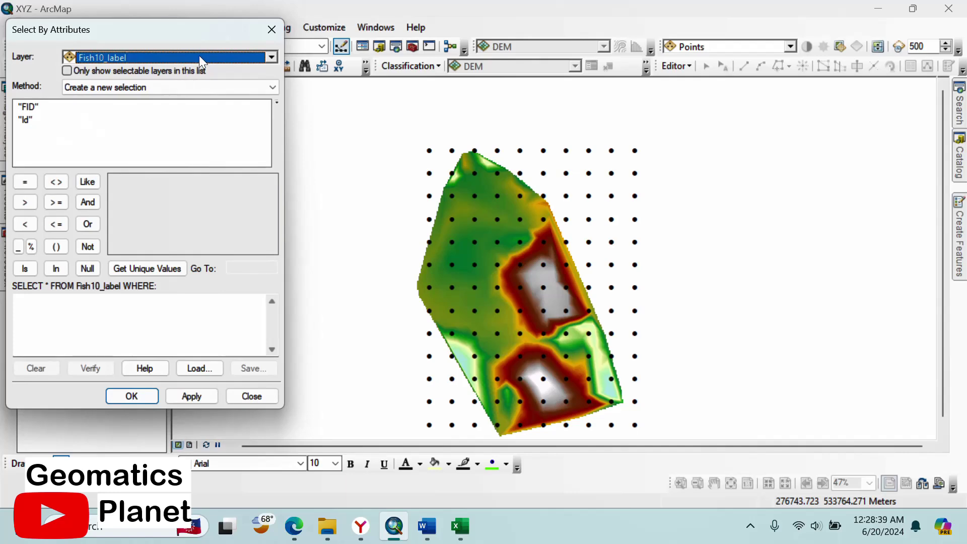
pyautogui.click(266, 32)
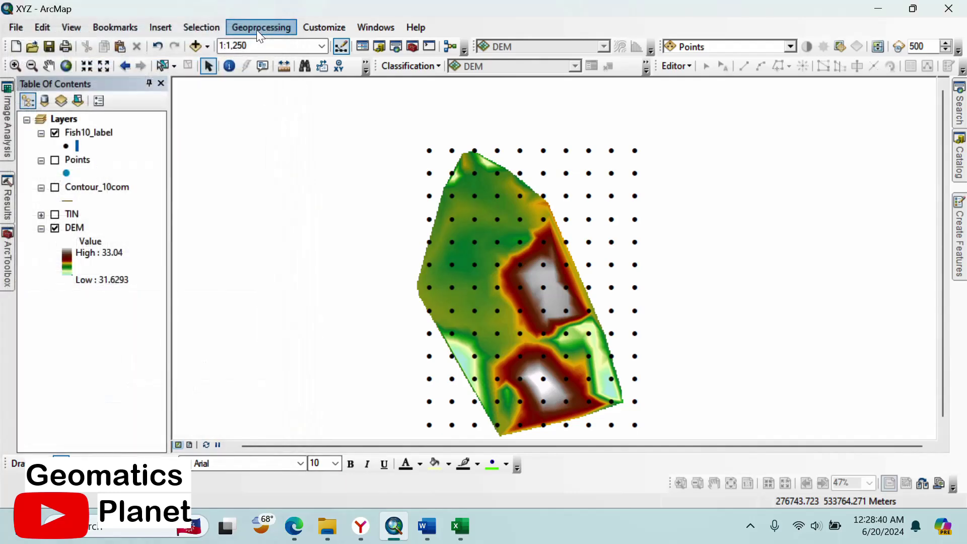
# Examine the selection methods offered in Select By Location, from selecting new features to adding, removing and subset selection, and close the dialog.
pyautogui.click(210, 28)
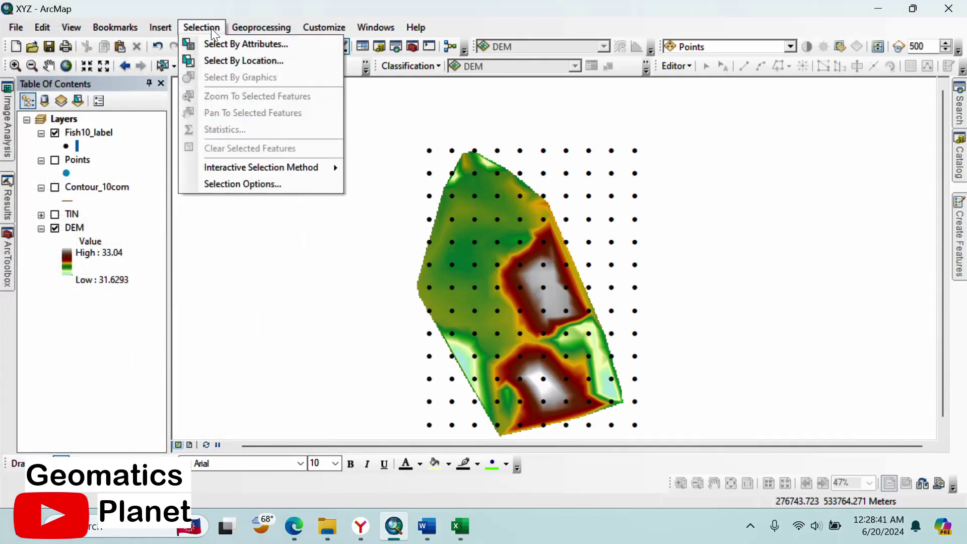
pyautogui.click(219, 61)
pyautogui.click(152, 104)
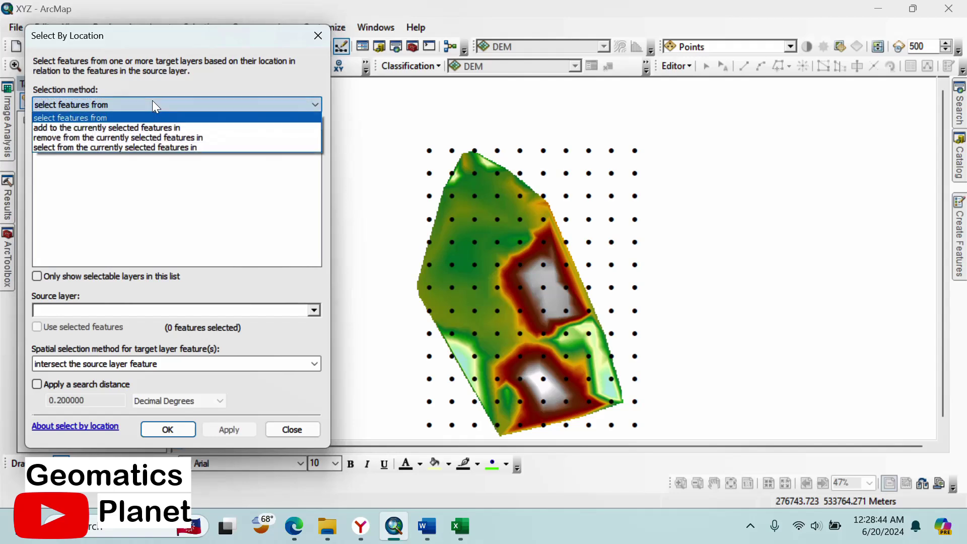
pyautogui.click(165, 108)
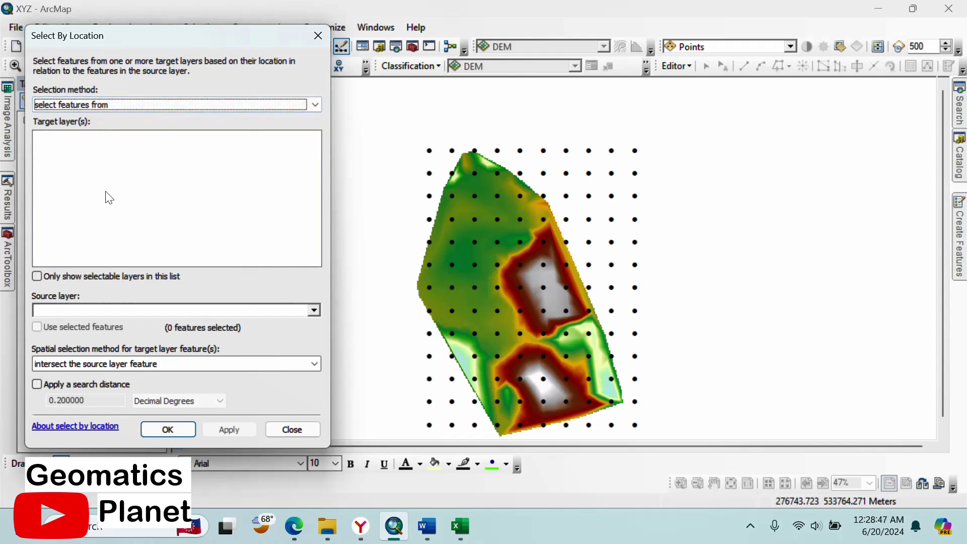
pyautogui.click(86, 273)
pyautogui.moveTo(202, 35); pyautogui.dragTo(394, 65)
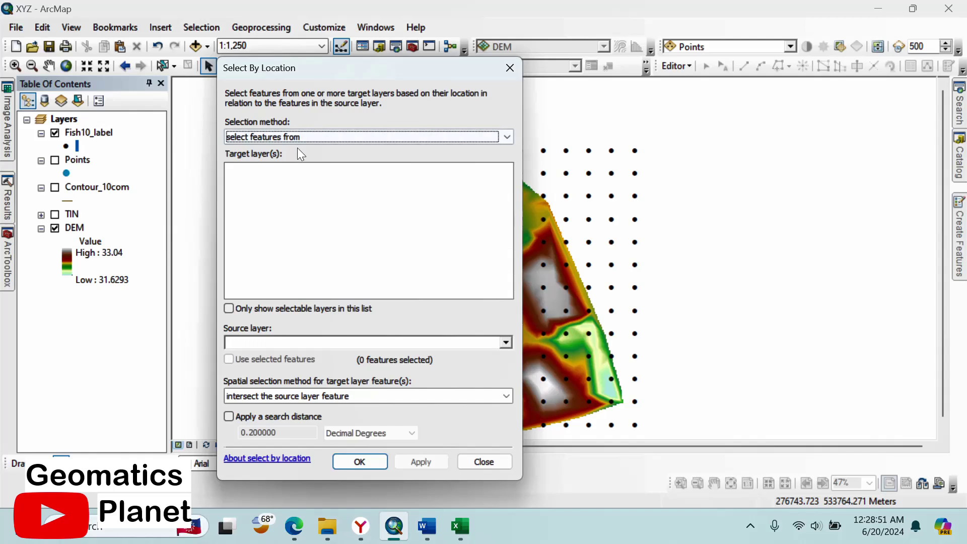
pyautogui.click(339, 136)
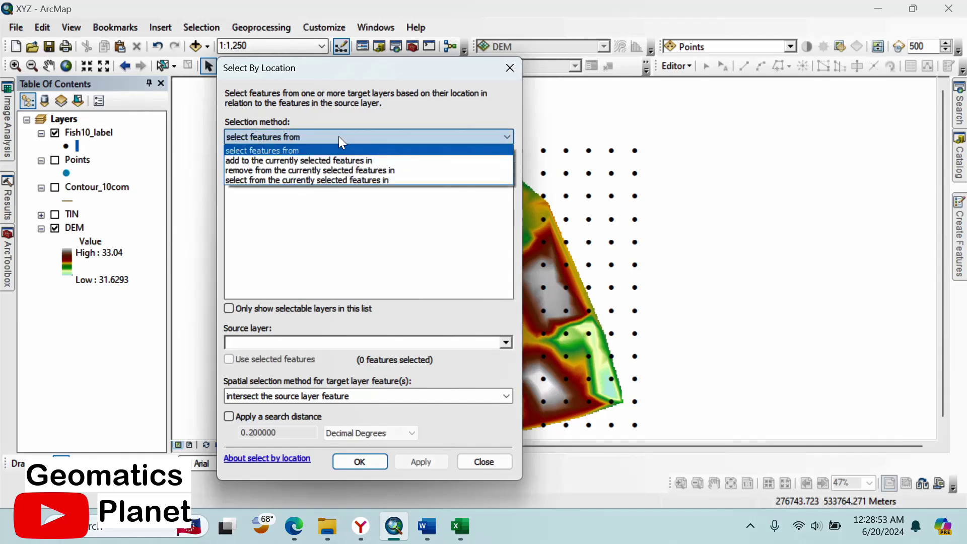
pyautogui.click(335, 157)
pyautogui.click(336, 138)
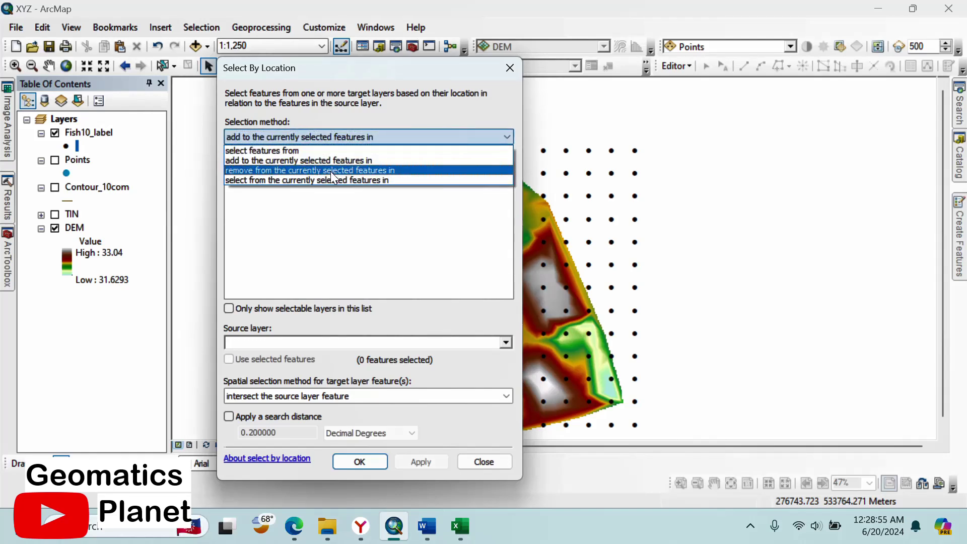
pyautogui.click(331, 171)
pyautogui.click(337, 138)
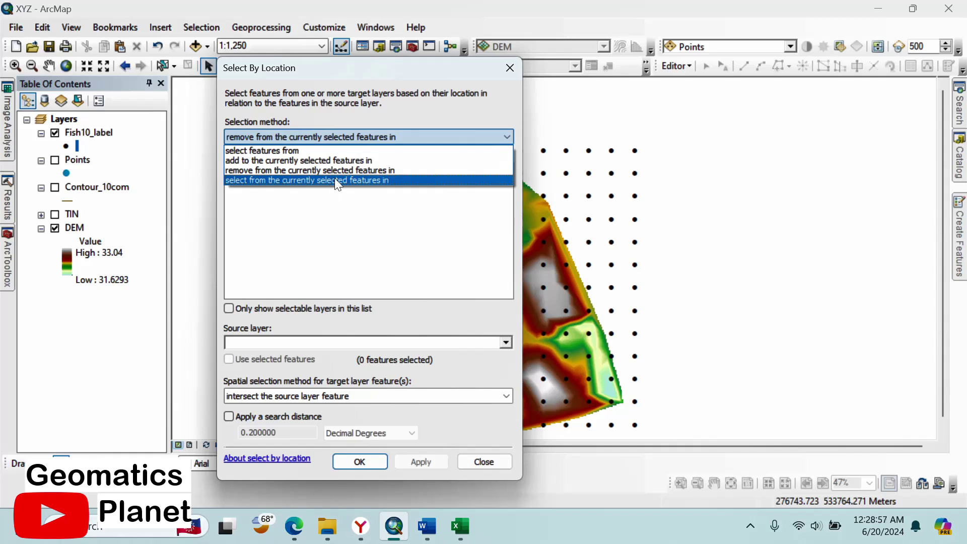
pyautogui.click(335, 180)
pyautogui.click(340, 139)
pyautogui.click(335, 149)
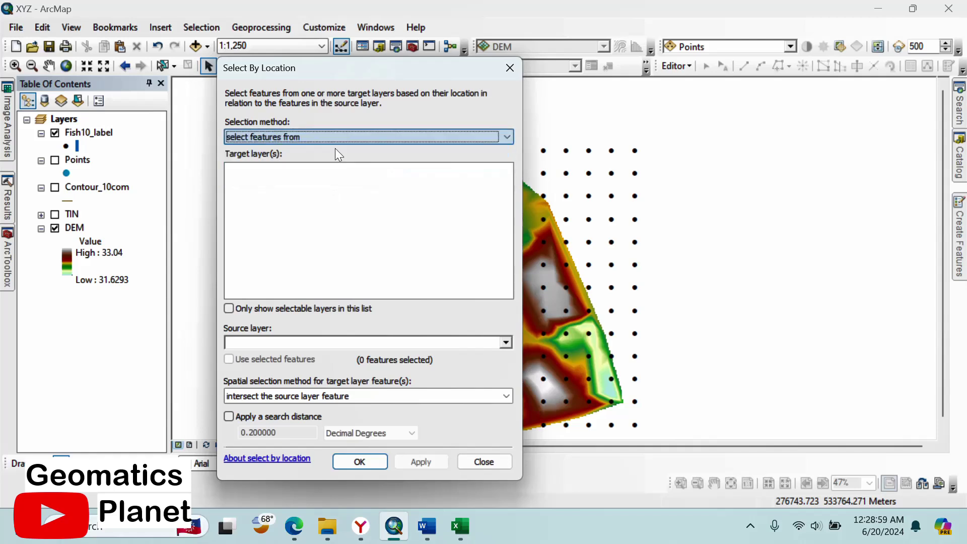
pyautogui.click(90, 133)
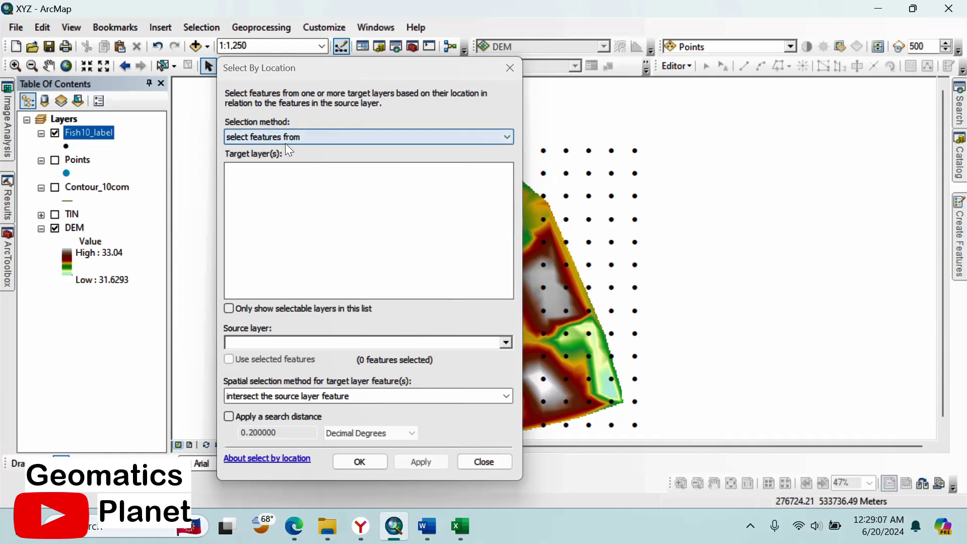
pyautogui.click(508, 68)
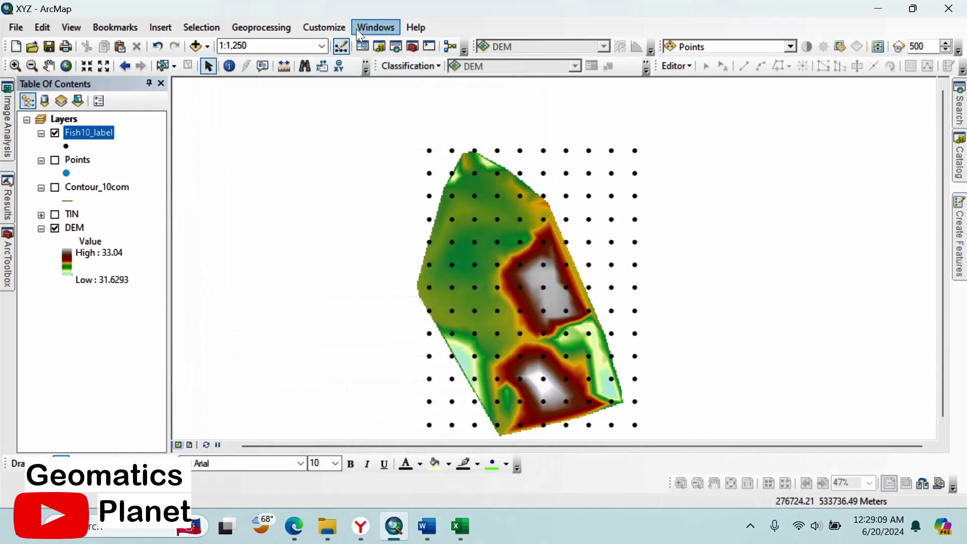
# Turn on the 3D Analyst, Advanced Editing and Animation toolbars in the Customize dialog.
pyautogui.click(330, 27)
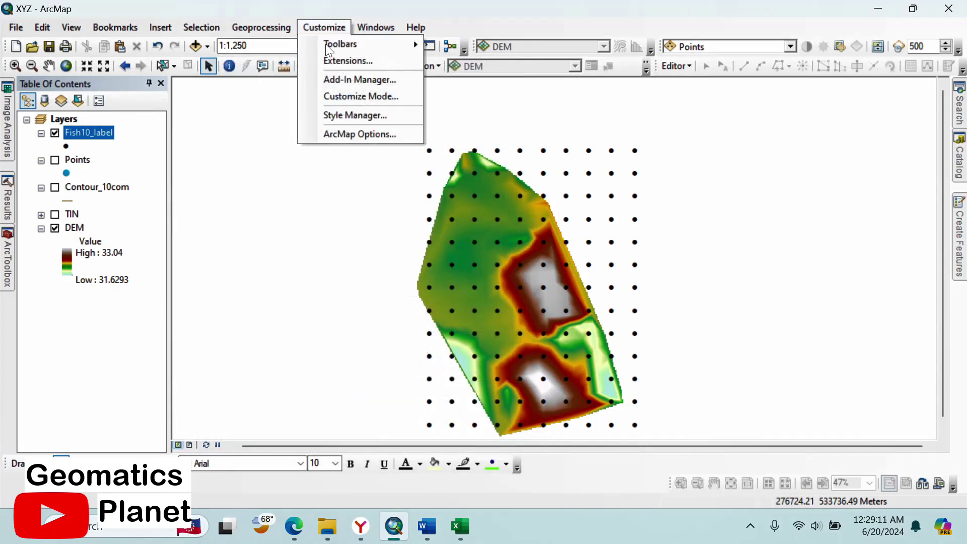
pyautogui.click(357, 99)
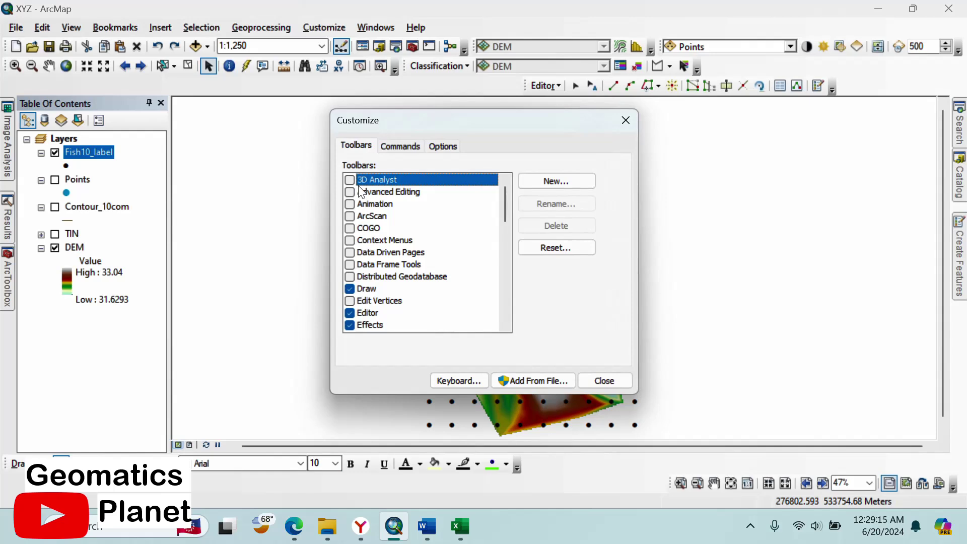
pyautogui.click(351, 180)
pyautogui.click(350, 191)
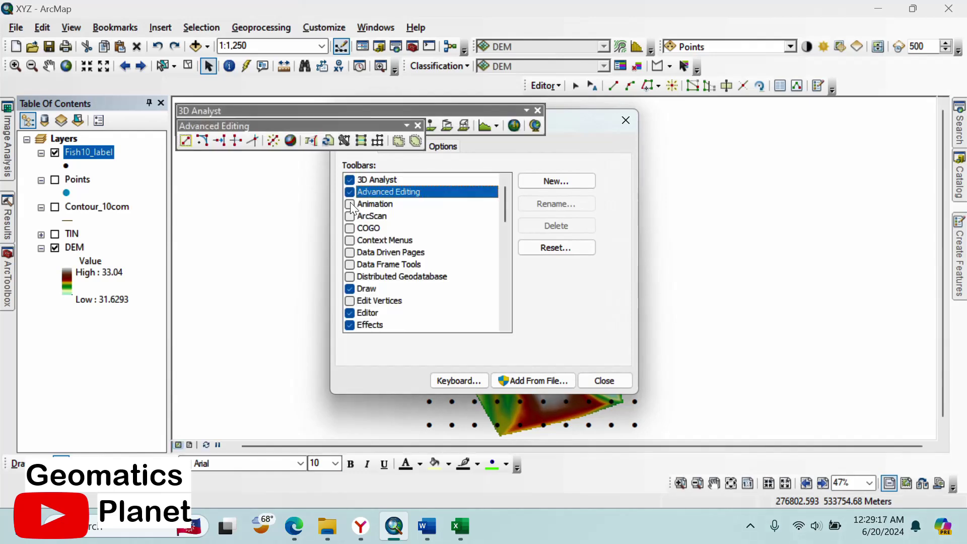
pyautogui.click(351, 204)
# Look through the whole list of available toolbars and finish customizing.
pyautogui.scroll(-5, 352, 232)
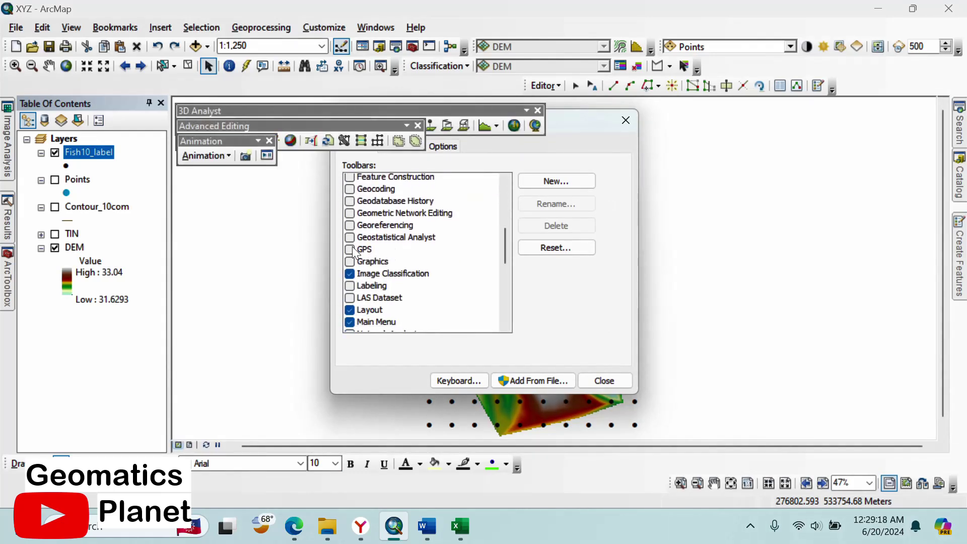
pyautogui.scroll(-7, 354, 252)
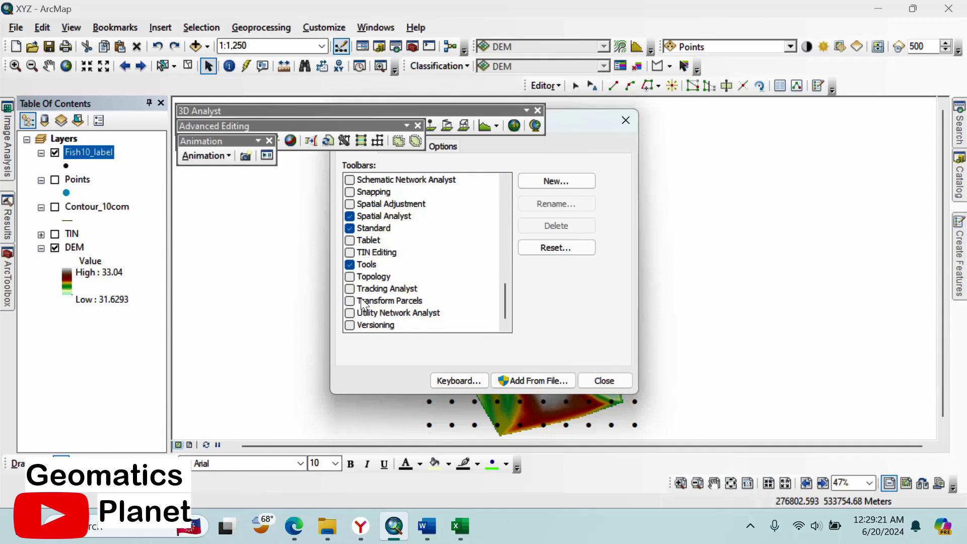
pyautogui.scroll(3, 363, 304)
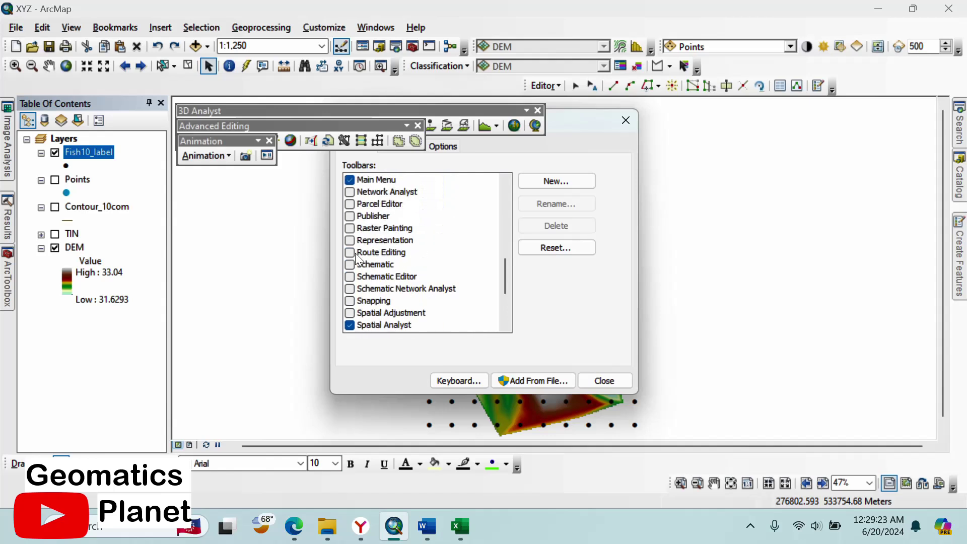
pyautogui.scroll(-3, 353, 267)
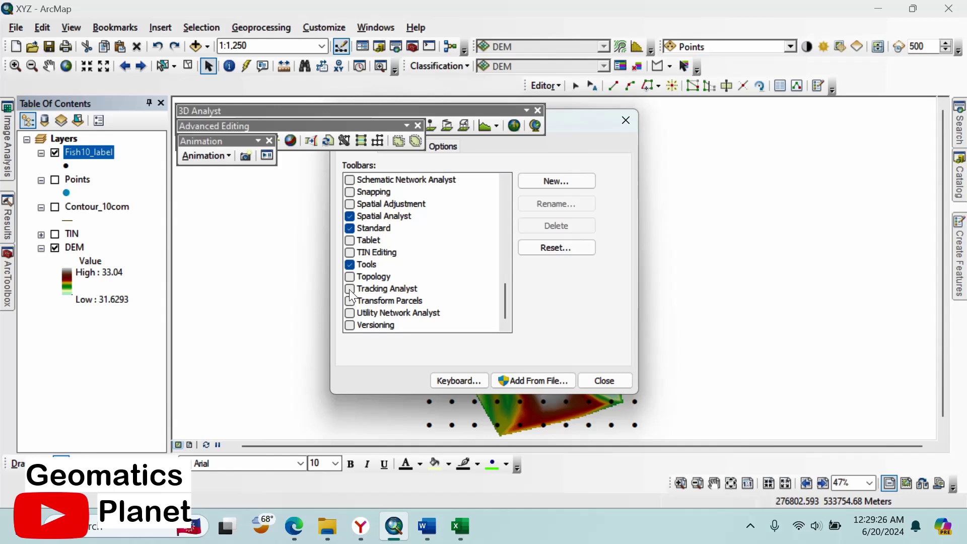
pyautogui.scroll(1, 355, 248)
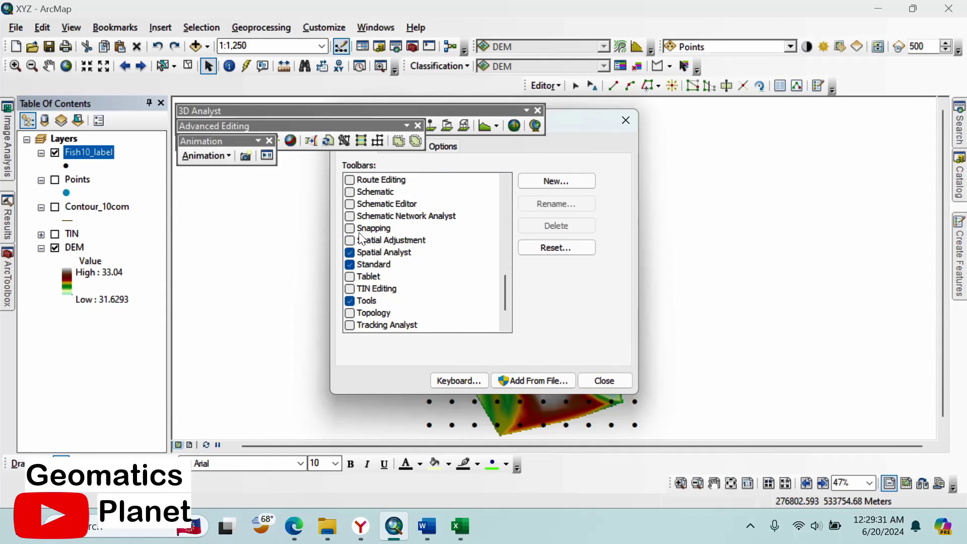
pyautogui.scroll(4, 361, 238)
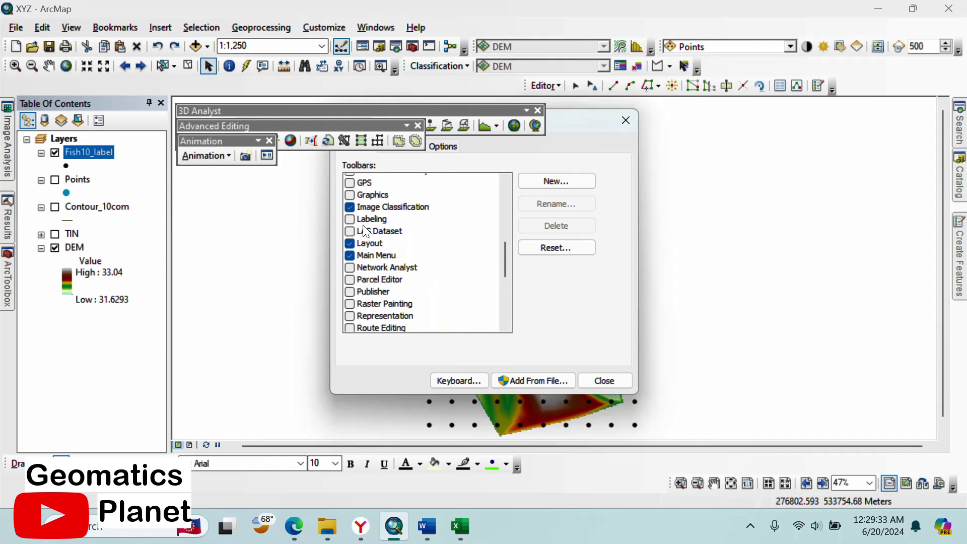
pyautogui.scroll(5, 366, 232)
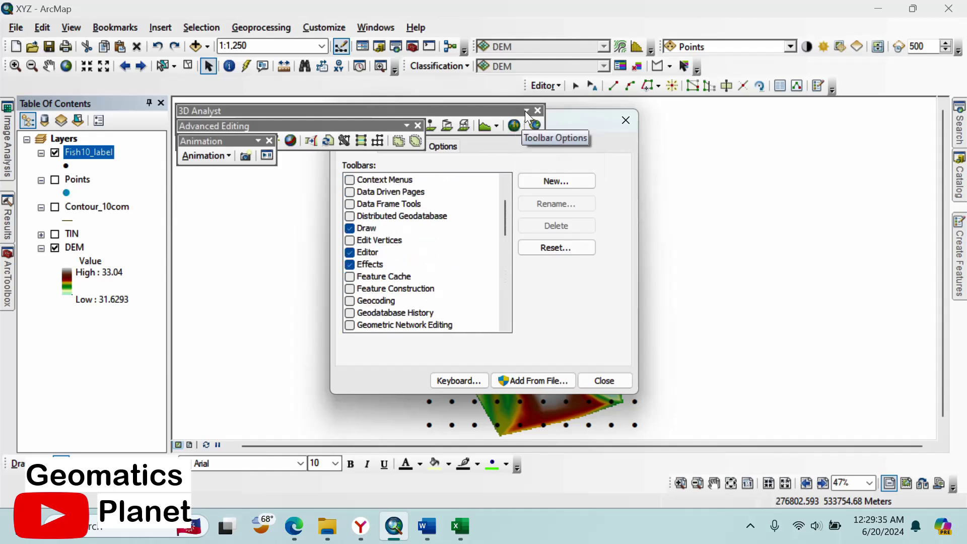
pyautogui.click(416, 121)
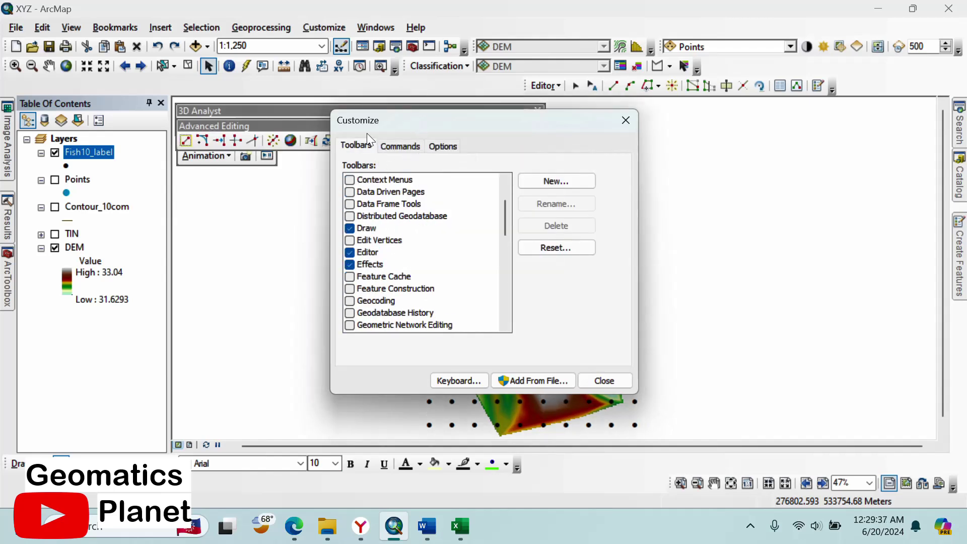
pyautogui.click(594, 379)
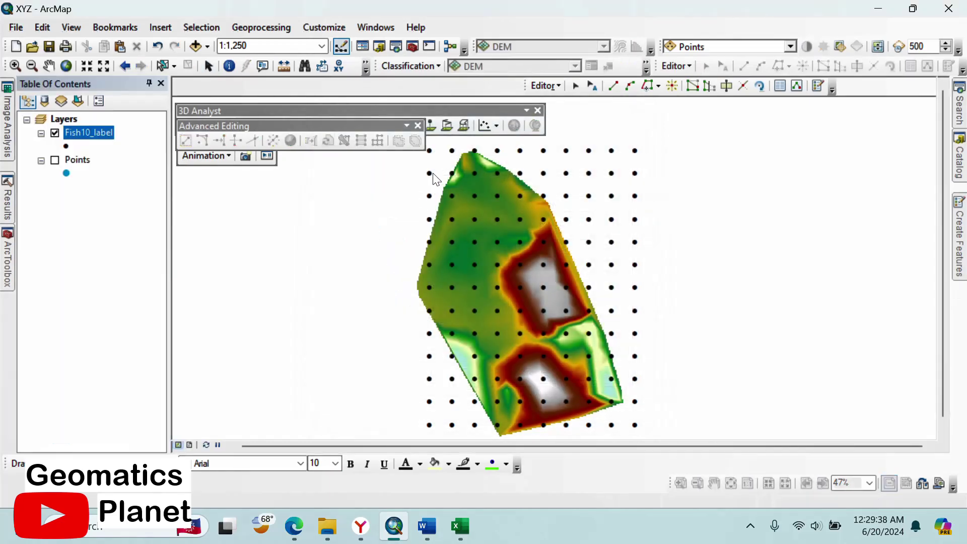
# Close the floating Advanced Editing, 3D Analyst and Animation toolbars.
pyautogui.click(419, 125)
pyautogui.click(537, 111)
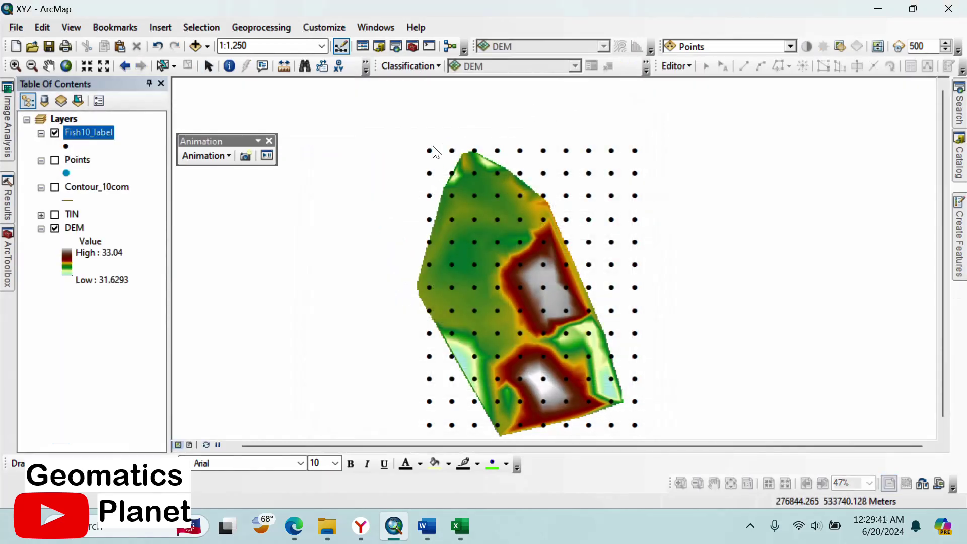
pyautogui.click(268, 141)
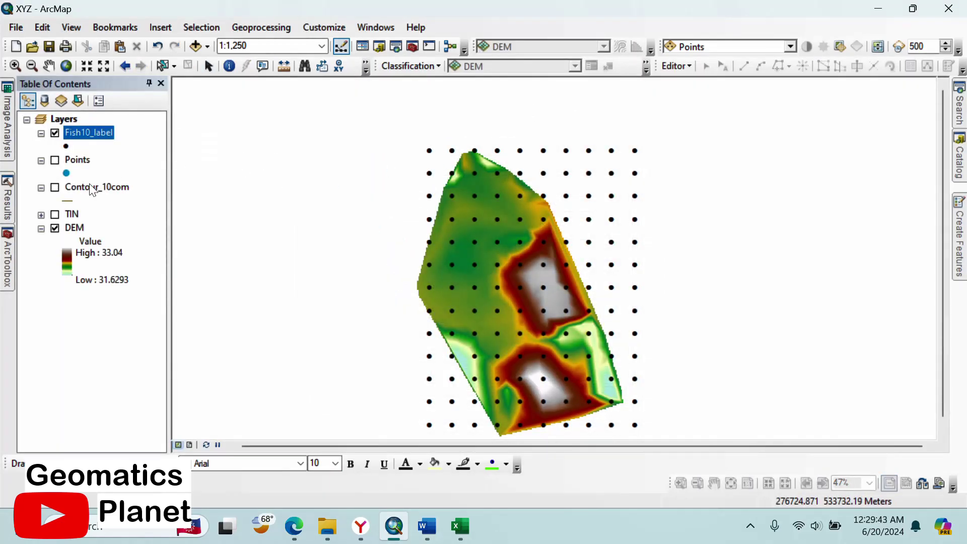
# Try to choose a source layer in Select By Location, and close the dialog.
pyautogui.click(200, 26)
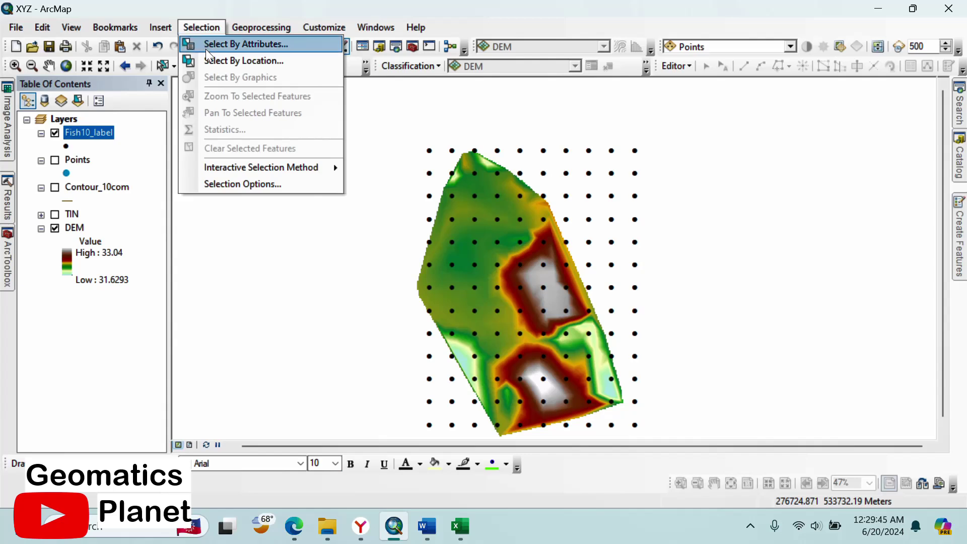
pyautogui.click(240, 62)
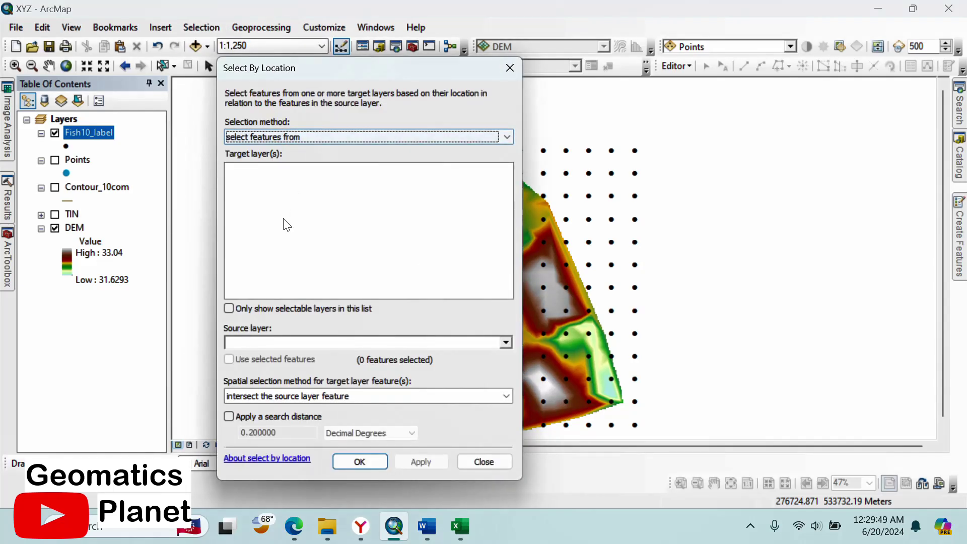
pyautogui.click(505, 343)
pyautogui.click(517, 298)
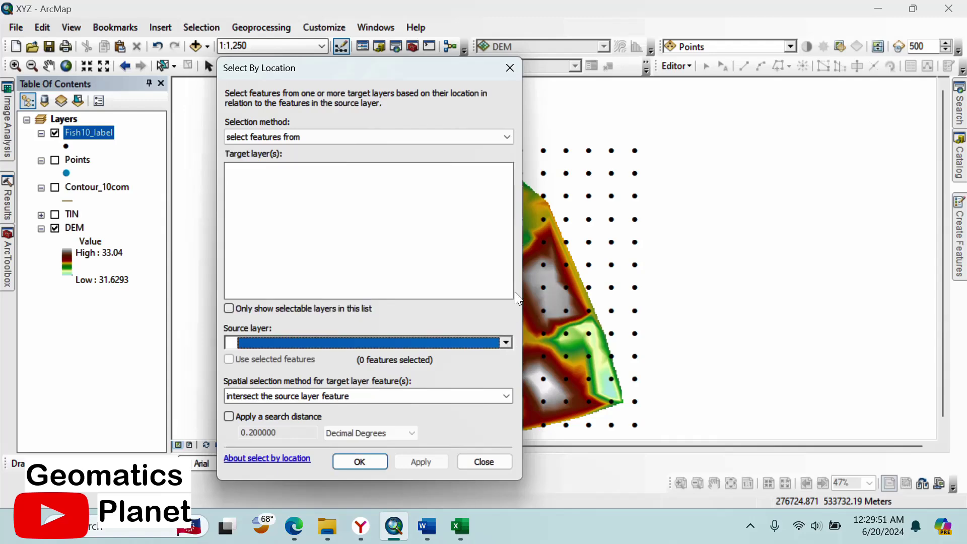
pyautogui.click(510, 67)
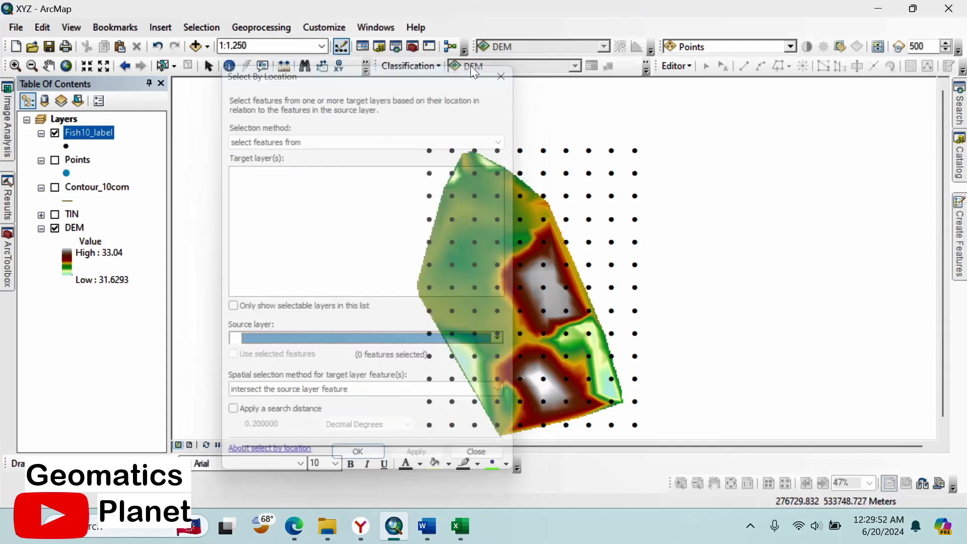
pyautogui.click(203, 28)
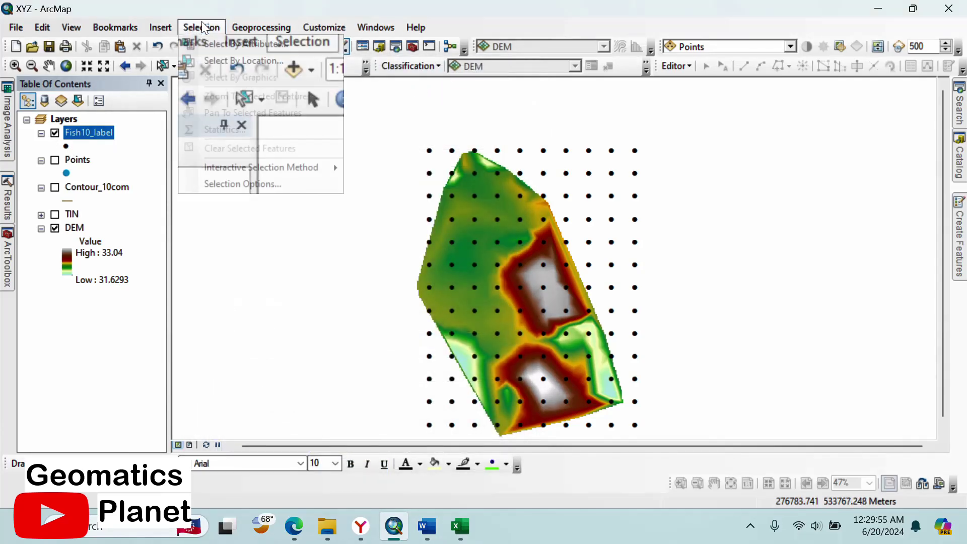
pyautogui.moveTo(251, 26)
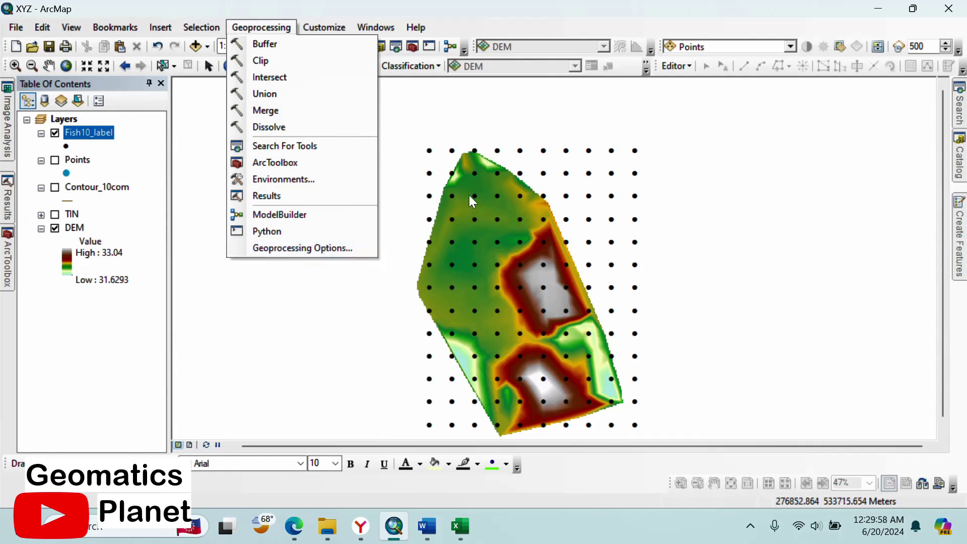
pyautogui.scroll(-1, 481, 170)
pyautogui.scroll(2, 481, 171)
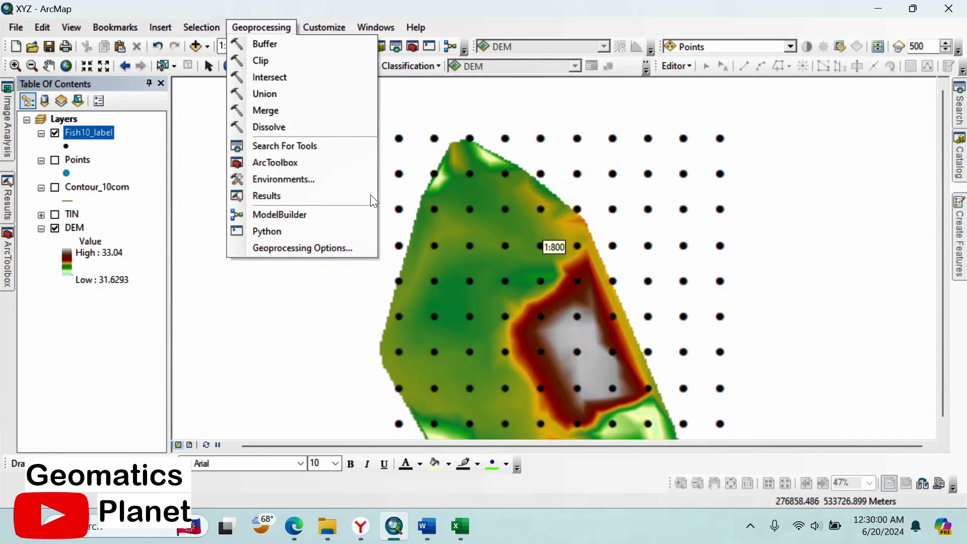
pyautogui.click(469, 251)
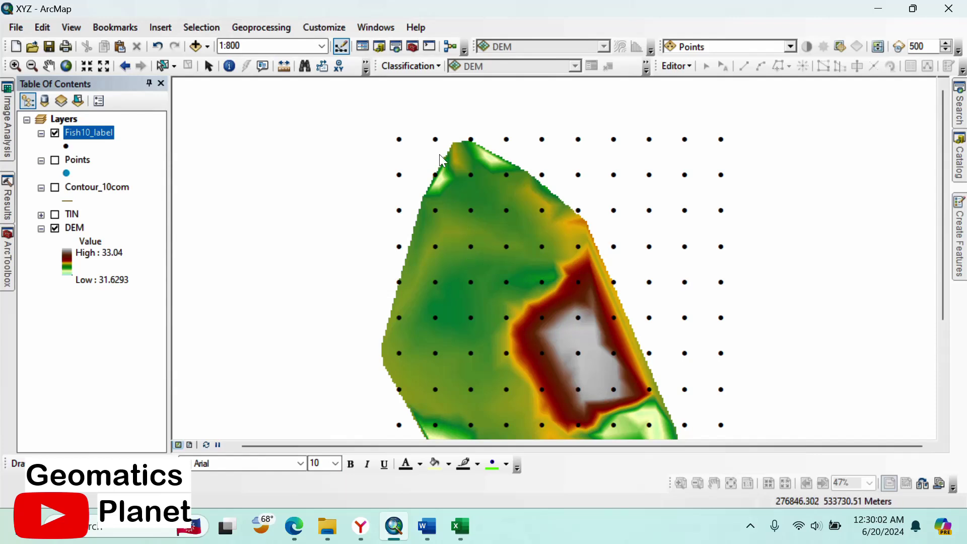
# Open the Extract Values to Points tool from the Extraction toolset of Spatial Analyst Tools.
pyautogui.scroll(-2, 509, 139)
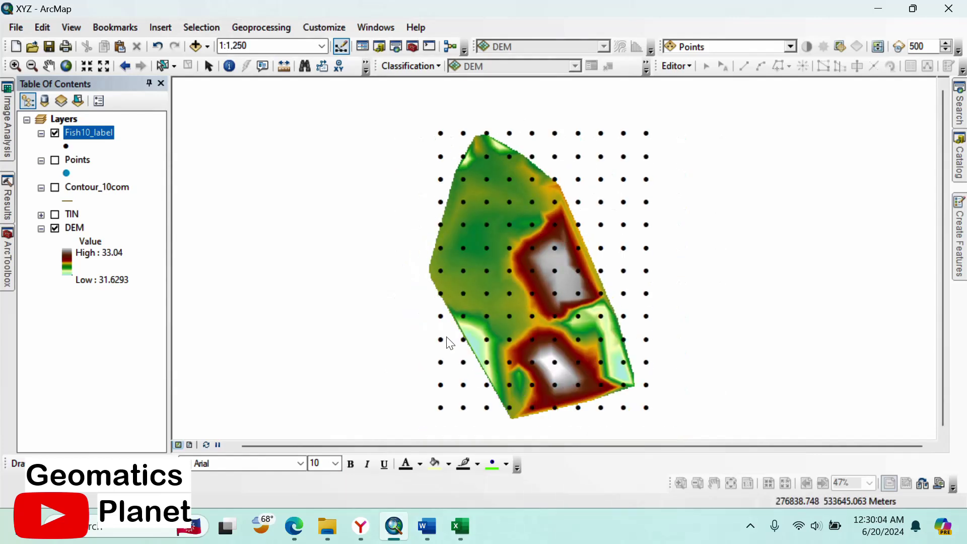
pyautogui.moveTo(4, 134)
pyautogui.moveTo(14, 264)
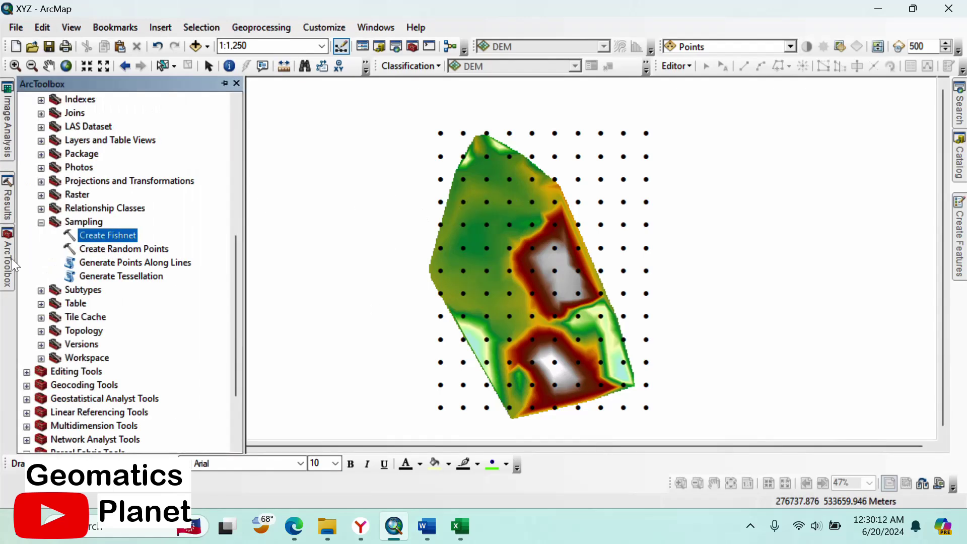
pyautogui.scroll(7, 83, 250)
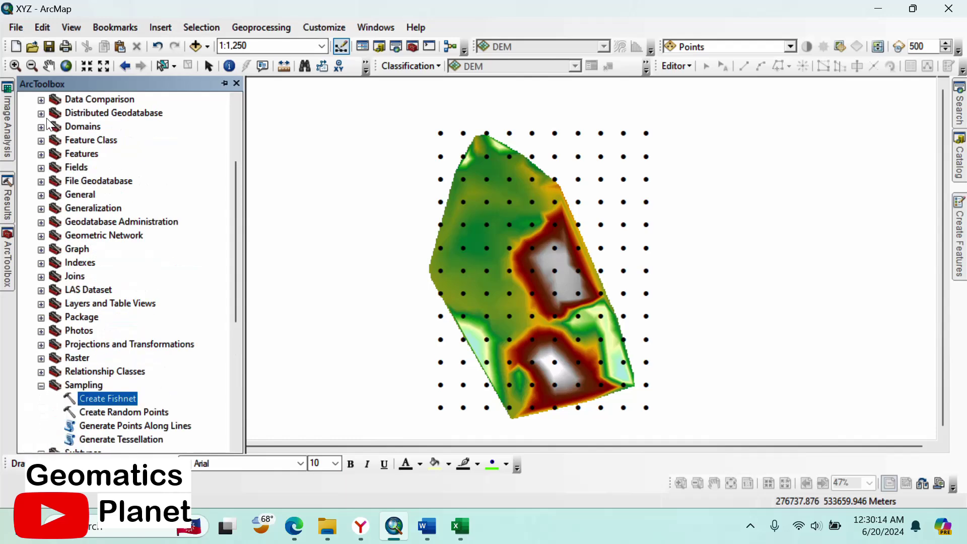
pyautogui.click(27, 182)
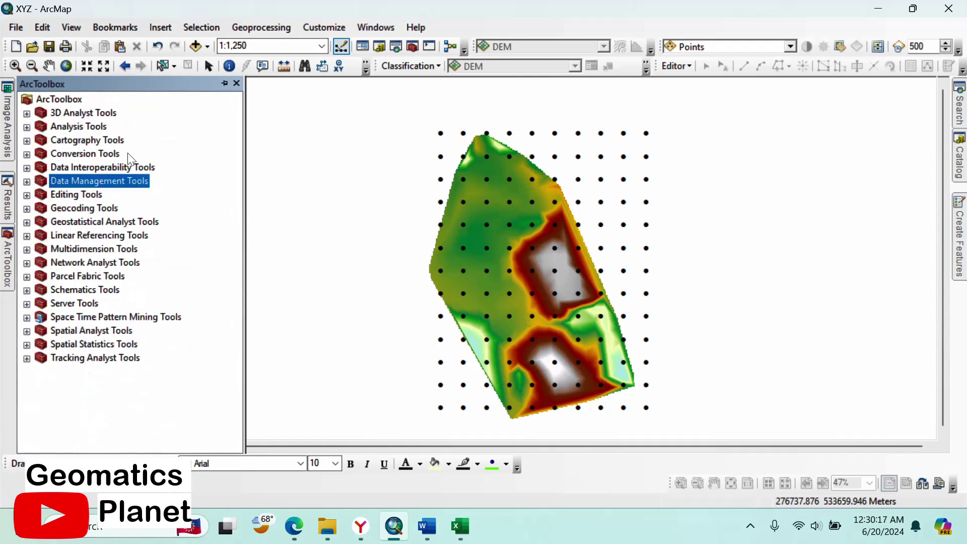
pyautogui.click(27, 332)
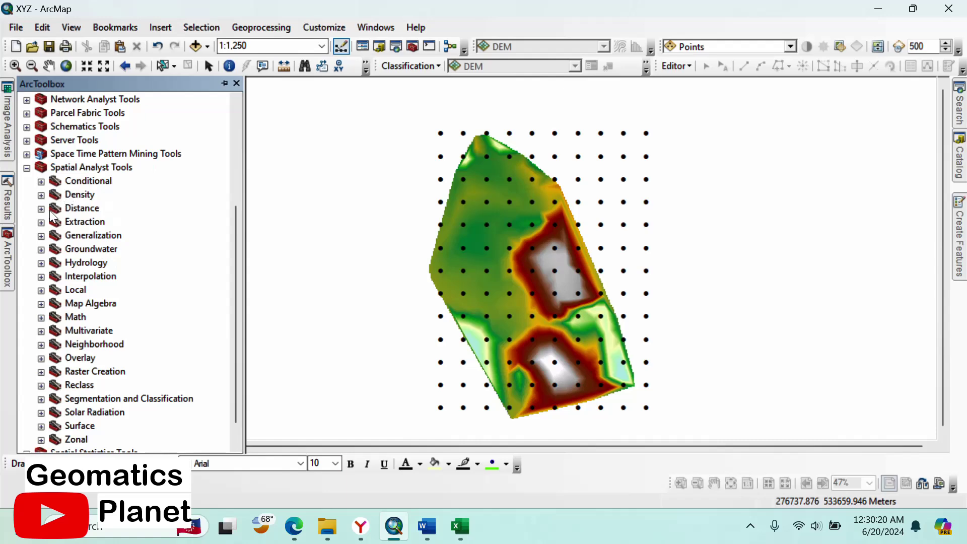
pyautogui.click(41, 223)
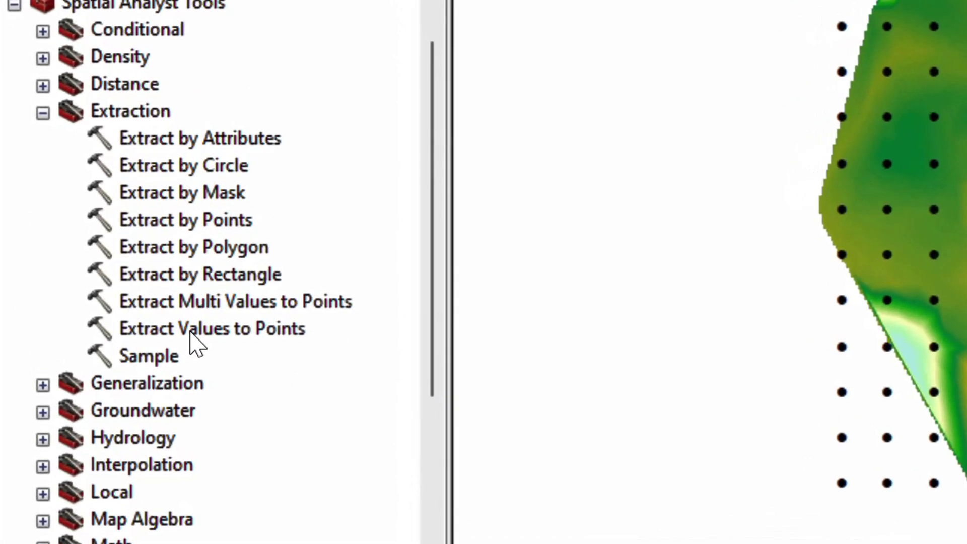
pyautogui.doubleClick(191, 333)
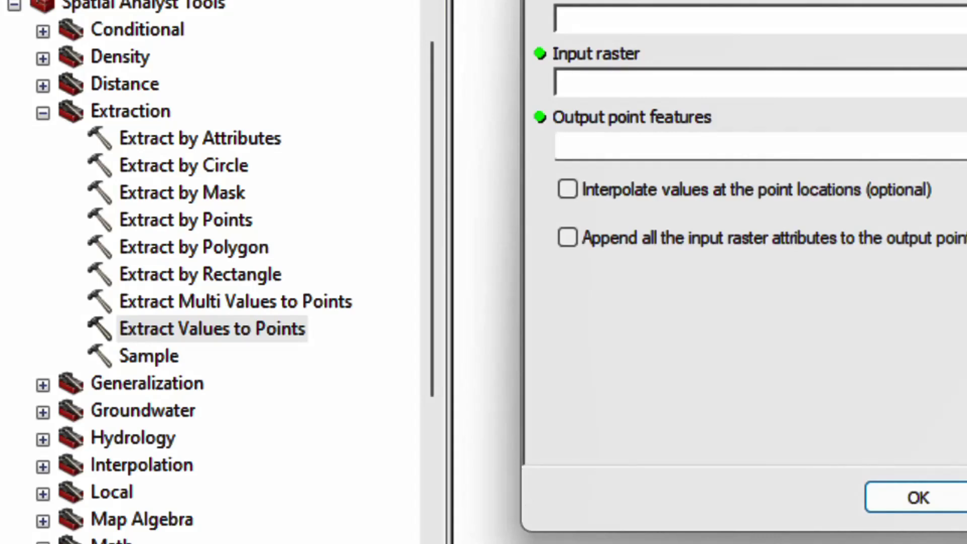
# Extract the DEM values to the Fish10_label points, interpolating values at the point locations.
pyautogui.click(963, 19)
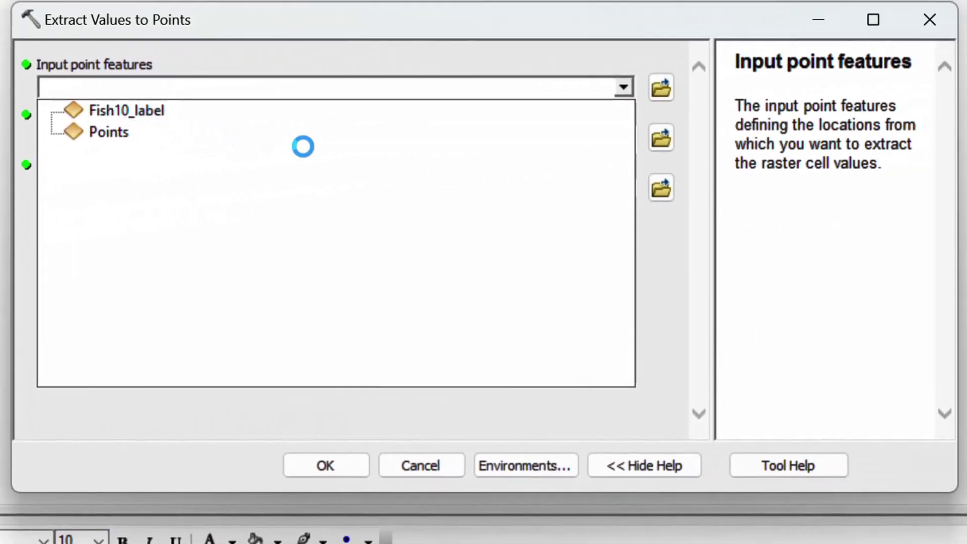
pyautogui.click(624, 137)
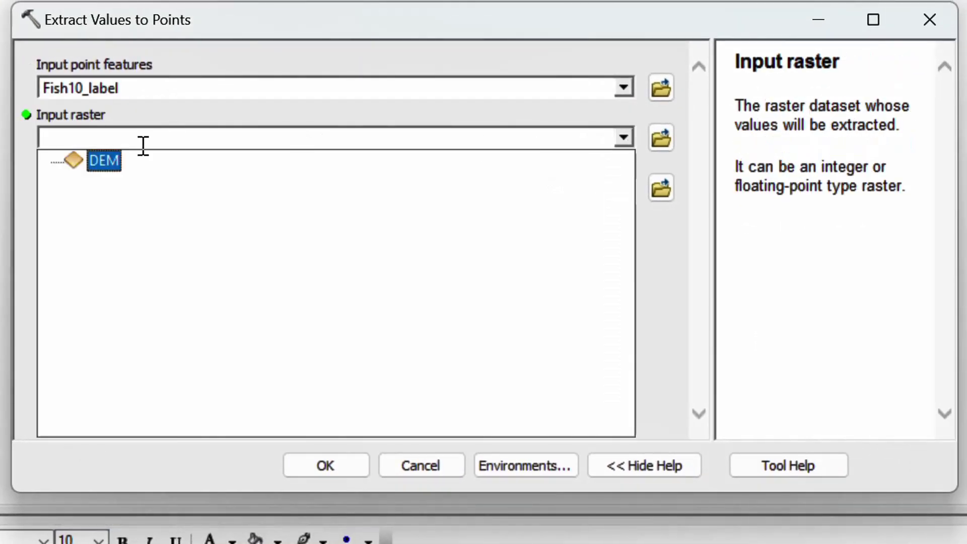
pyautogui.click(111, 165)
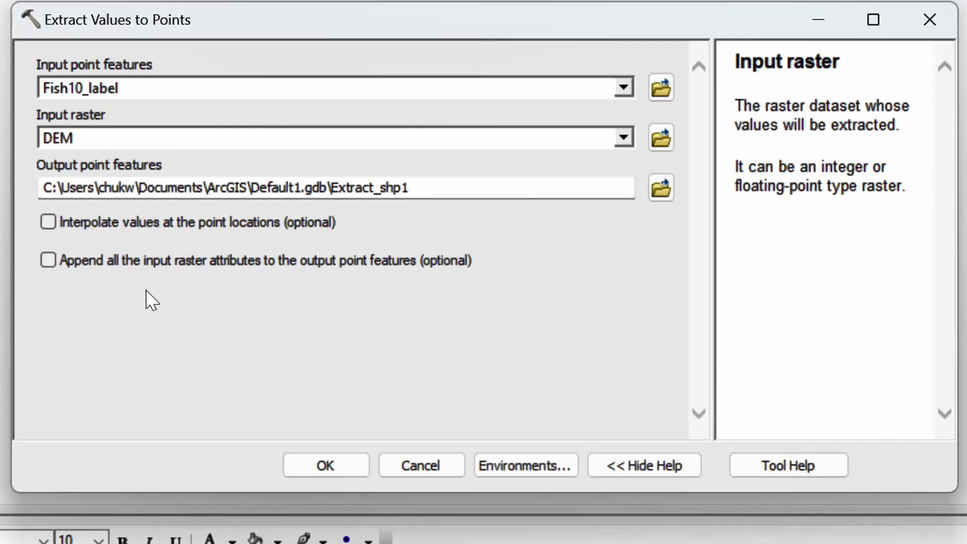
pyautogui.click(100, 227)
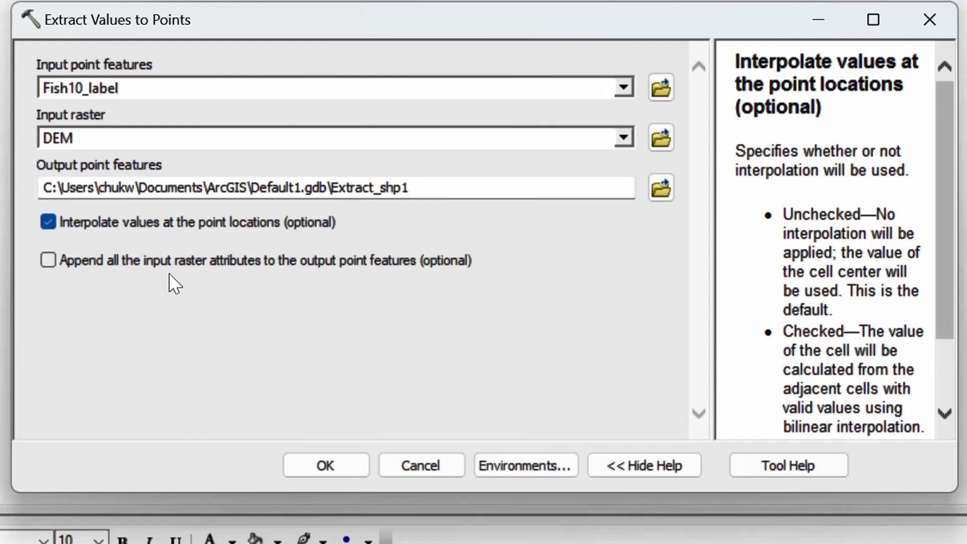
pyautogui.click(367, 272)
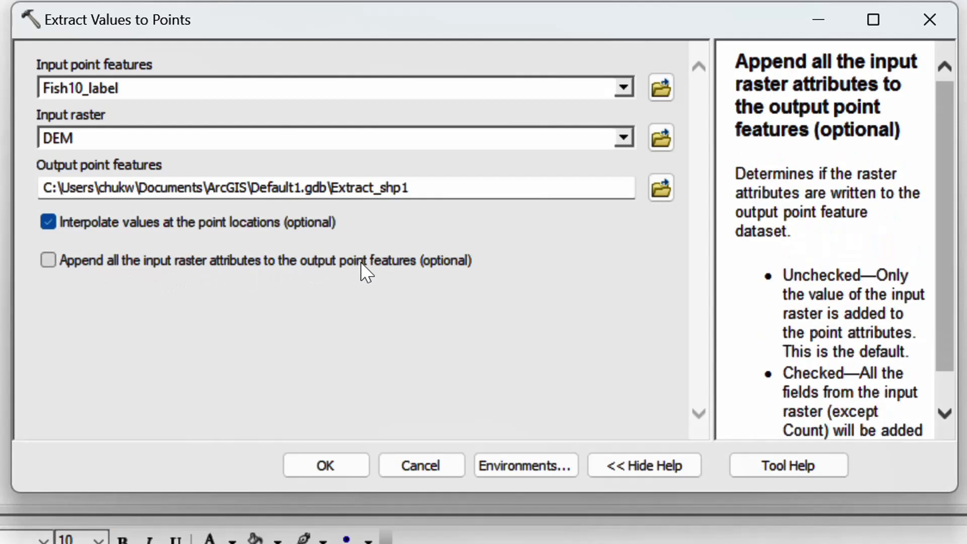
pyautogui.click(362, 262)
pyautogui.click(325, 466)
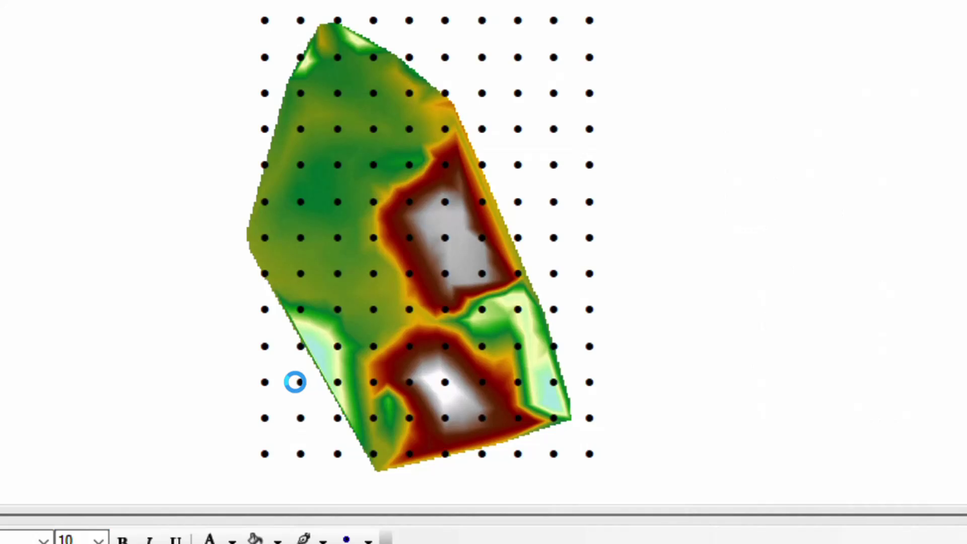
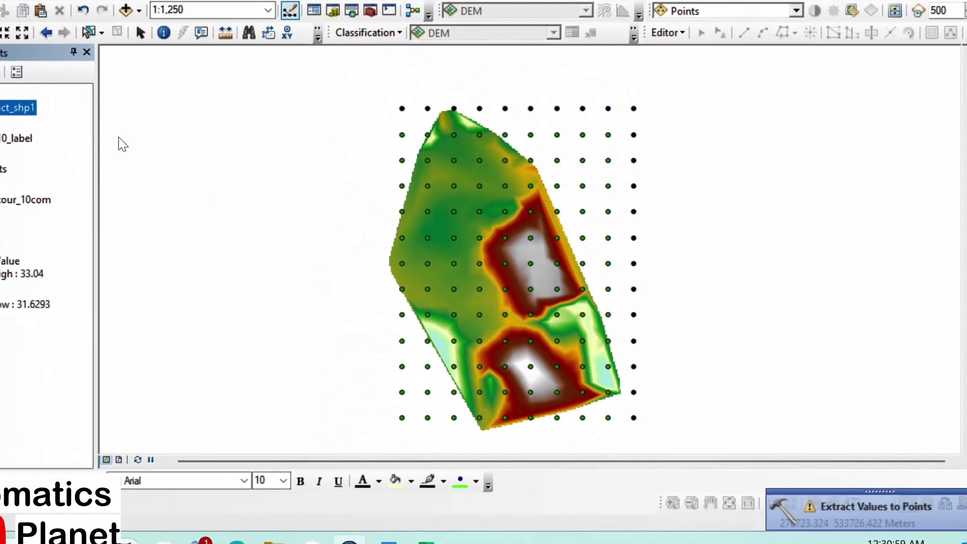
# Open the attribute table of the Extract_shp1 layer and sort its records by RASTERVALU in ascending order.
pyautogui.rightClick(61, 122)
pyautogui.click(133, 169)
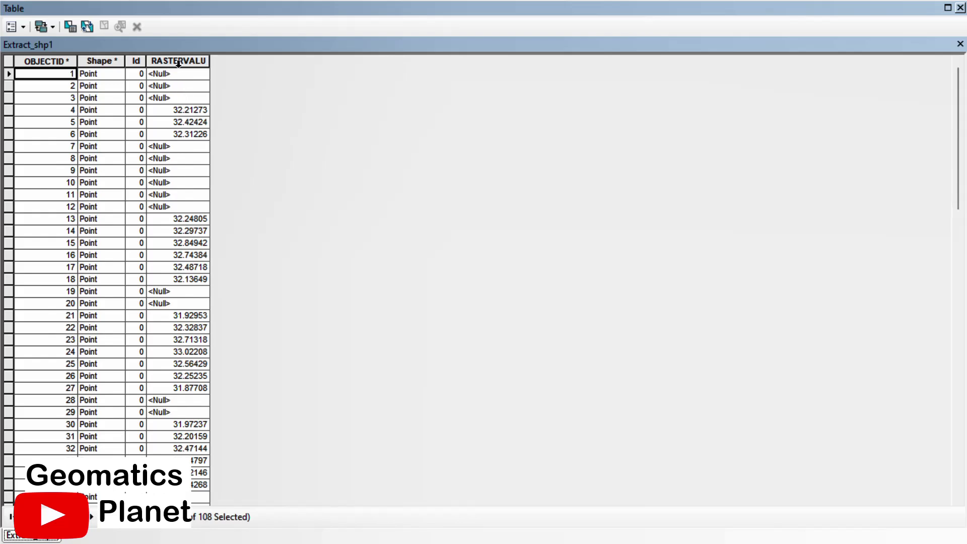
pyautogui.scroll(-15, 153, 166)
pyautogui.scroll(12, 186, 262)
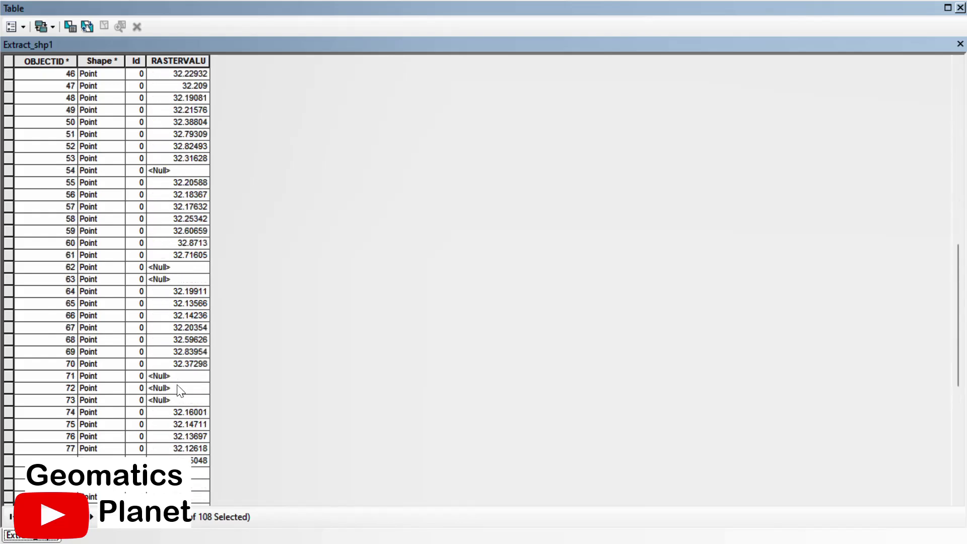
pyautogui.scroll(5, 186, 262)
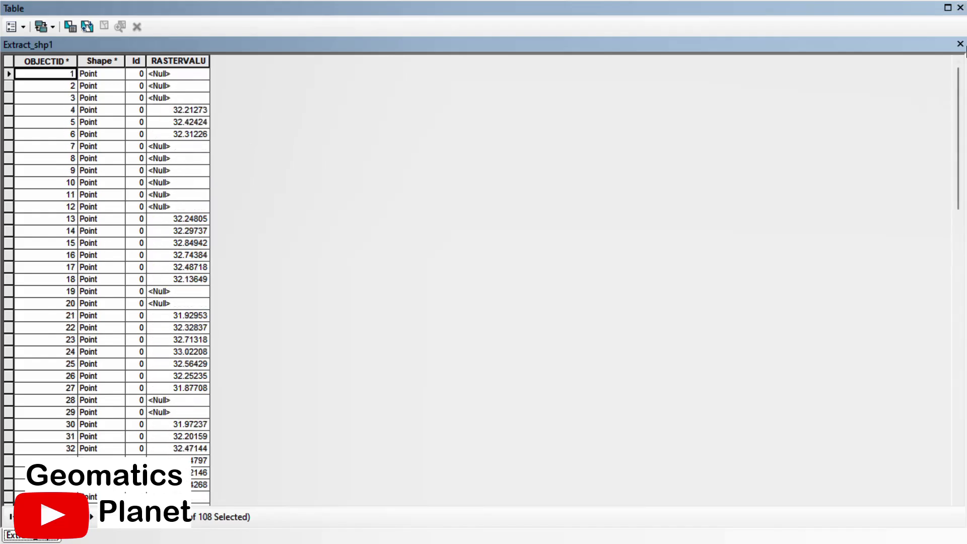
pyautogui.click(180, 58)
pyautogui.rightClick(164, 62)
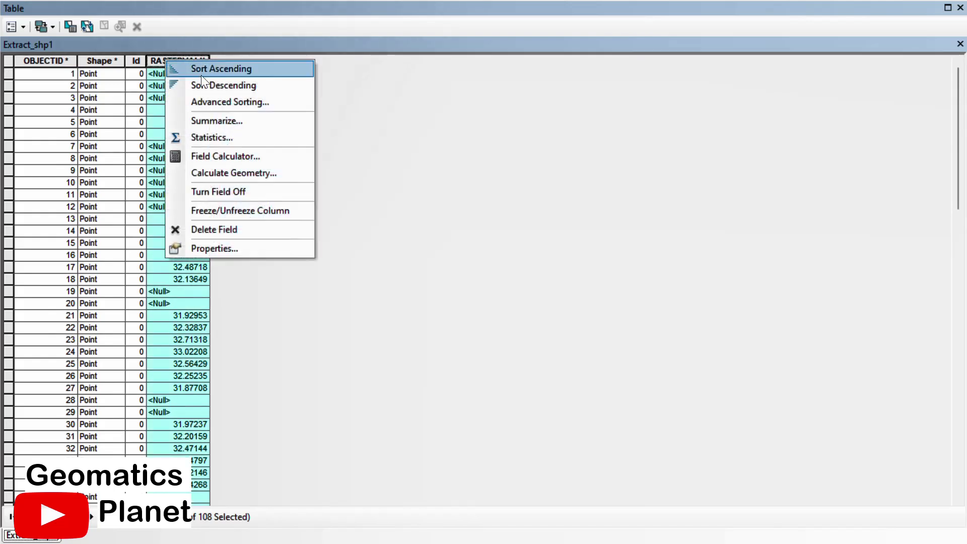
pyautogui.click(207, 70)
pyautogui.scroll(-15, 159, 169)
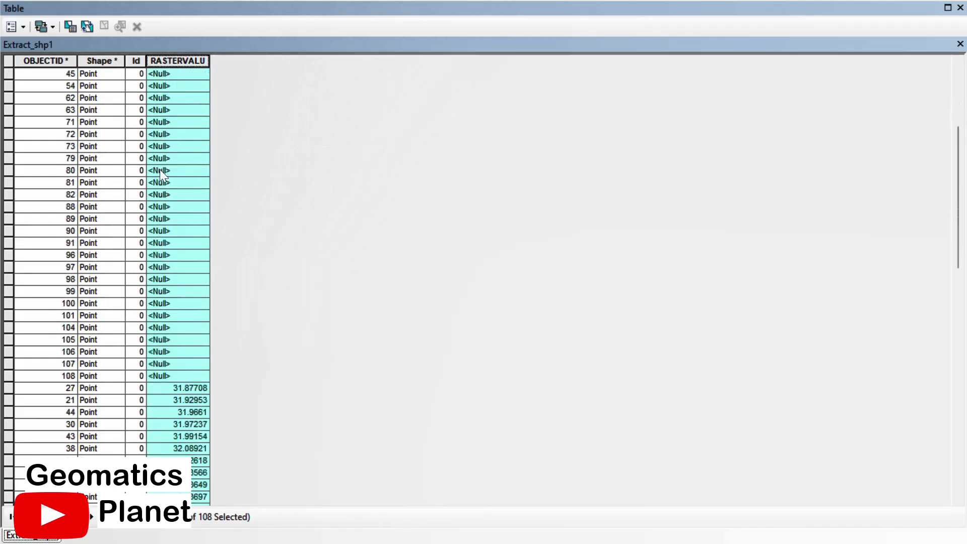
pyautogui.scroll(-8, 176, 201)
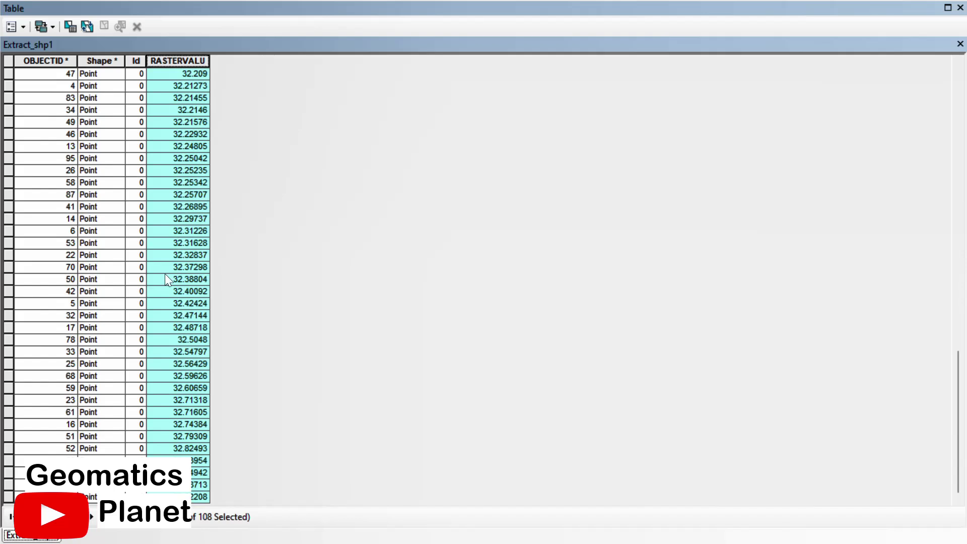
# Select all records with a null RASTERVALU, from OBJECTID 108 up to OBJECTID 1, and close the table.
pyautogui.scroll(20, 167, 297)
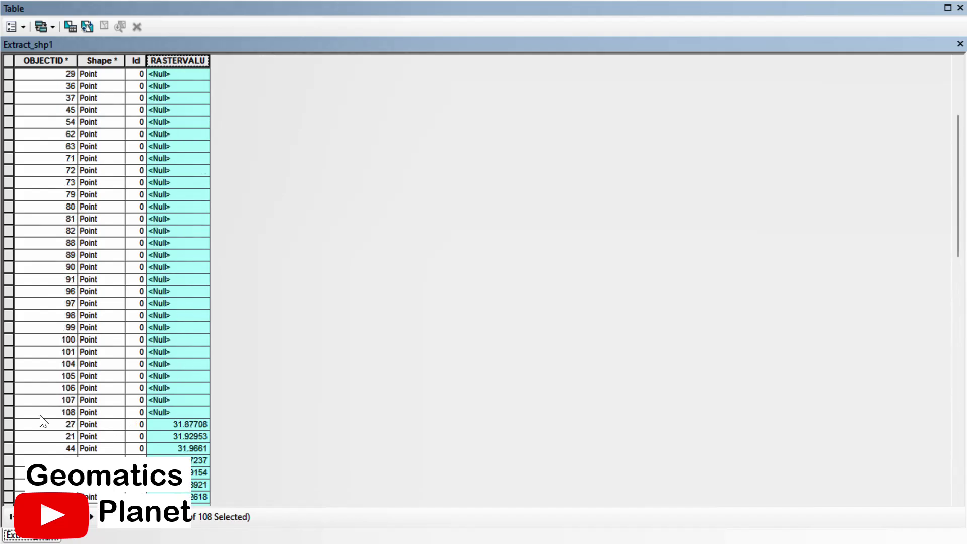
pyautogui.moveTo(9, 411); pyautogui.dragTo(9, 66)
pyautogui.scroll(-4, 171, 403)
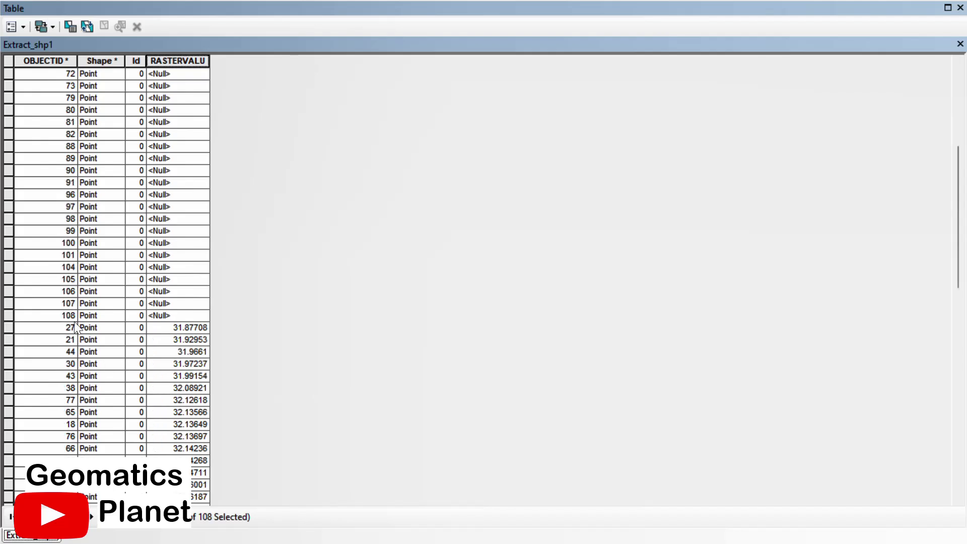
pyautogui.click(8, 315)
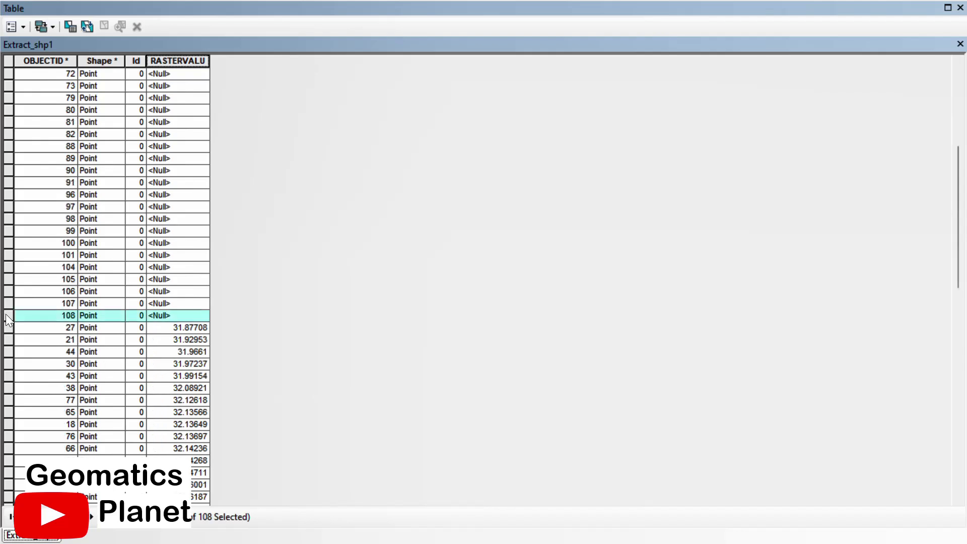
pyautogui.scroll(7, 119, 243)
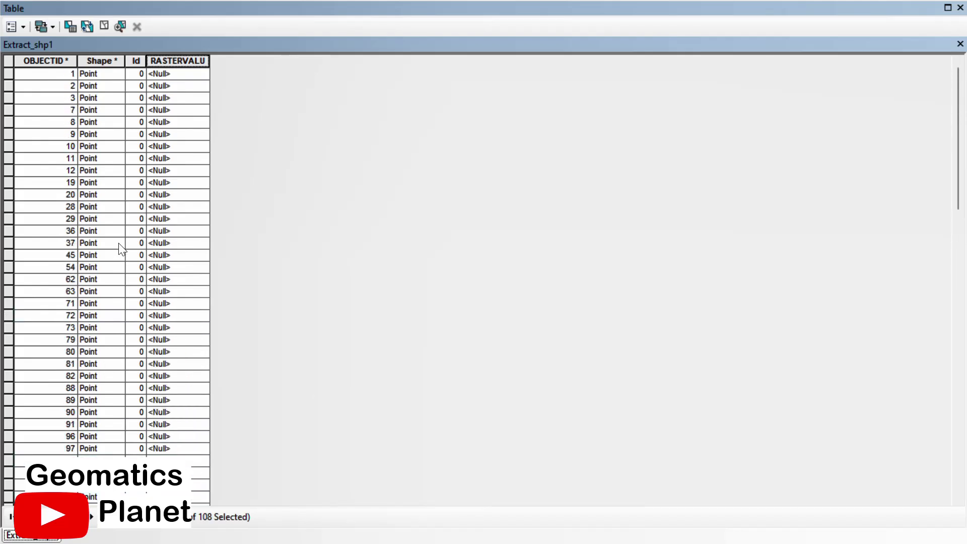
pyautogui.keyDown('shift'); pyautogui.click(9, 75); pyautogui.keyUp('shift')
pyautogui.click(961, 8)
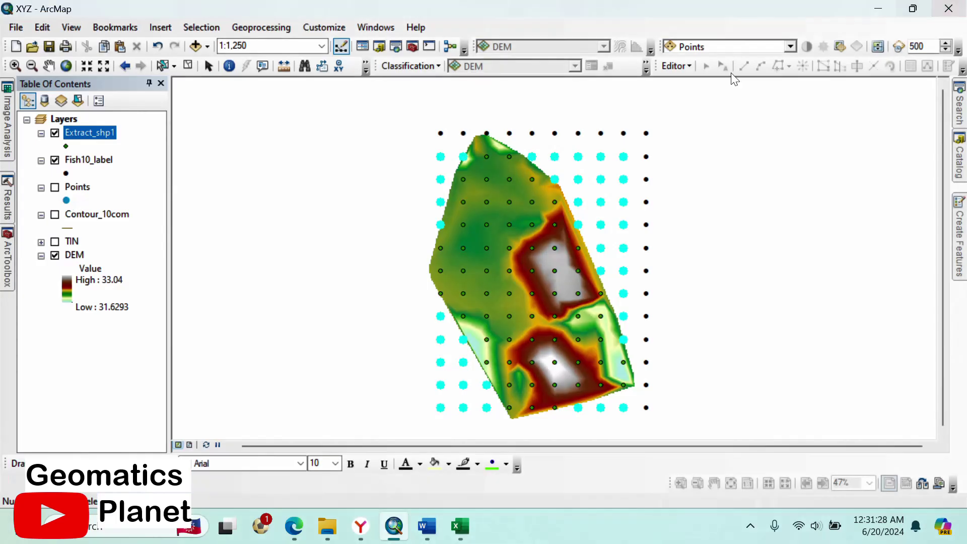
# Inspect the selected points along the DEM edge, and switch the selection in the Extract_shp1 table to the records with raster values.
pyautogui.scroll(-5, 486, 160)
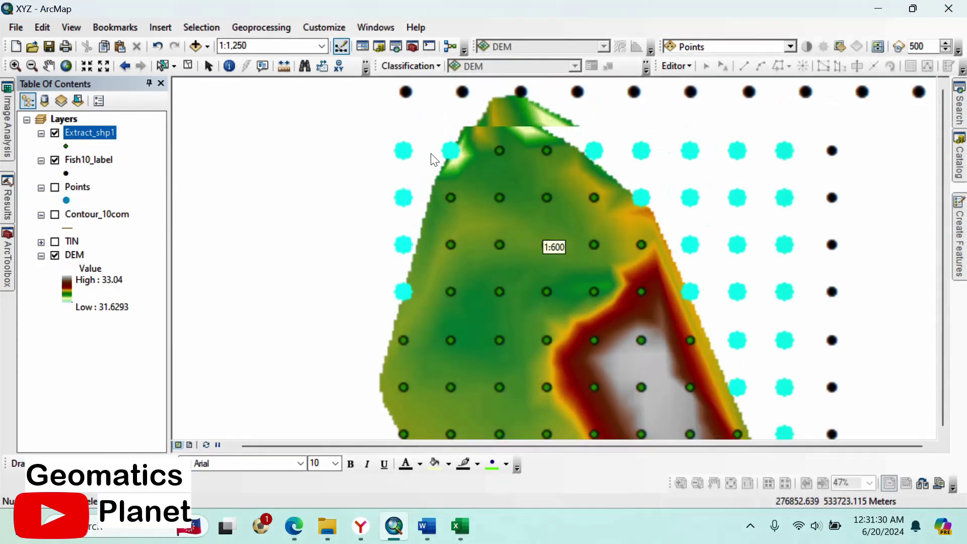
pyautogui.scroll(-5, 579, 190)
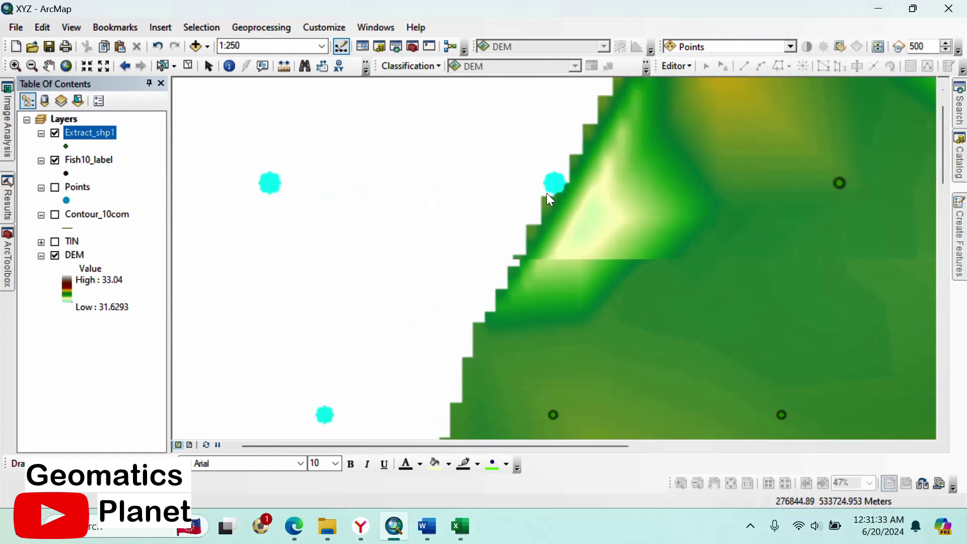
pyautogui.scroll(5, 564, 181)
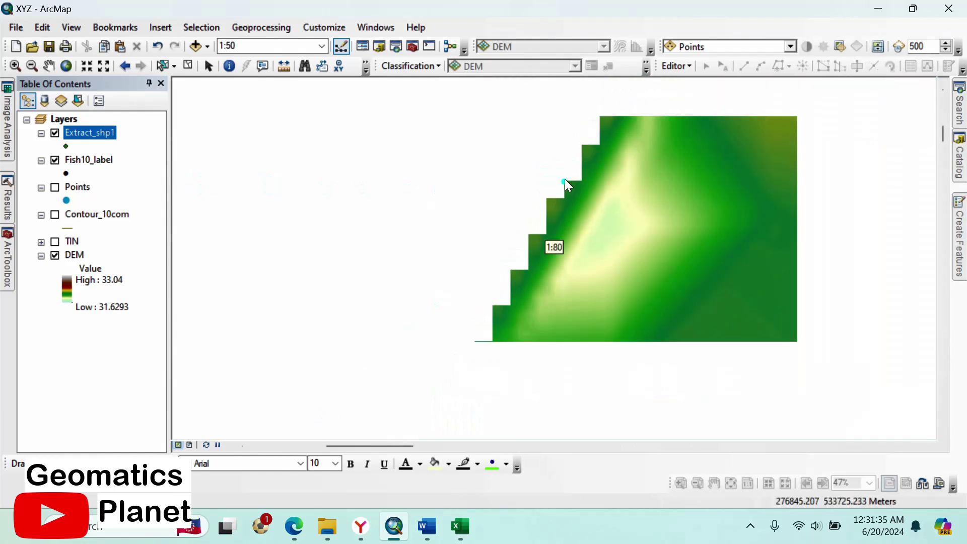
pyautogui.scroll(5, 563, 189)
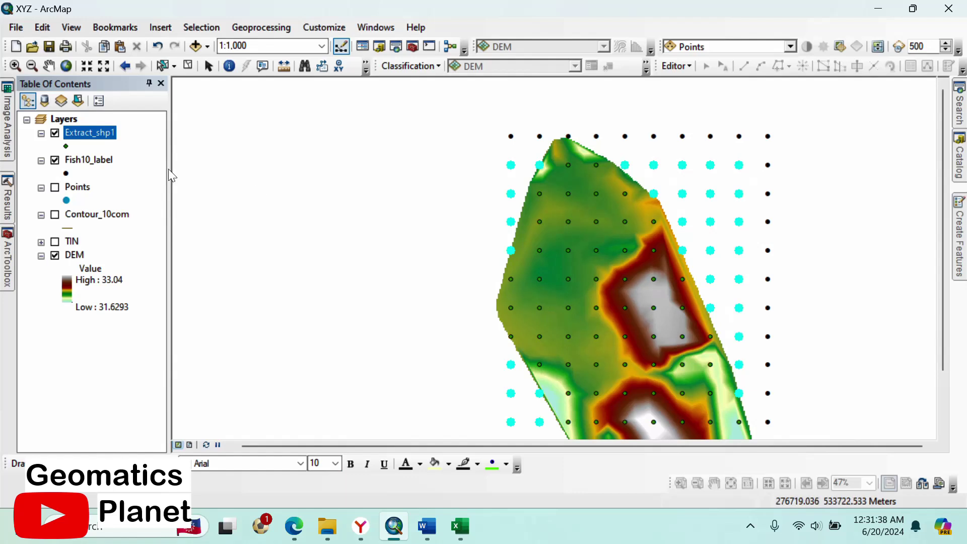
pyautogui.rightClick(99, 134)
pyautogui.click(136, 178)
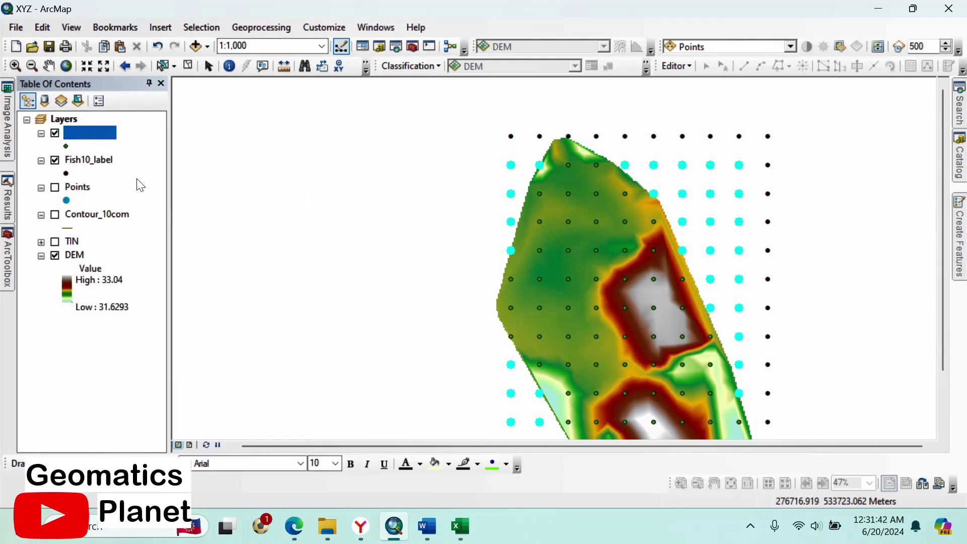
pyautogui.scroll(-12, 170, 231)
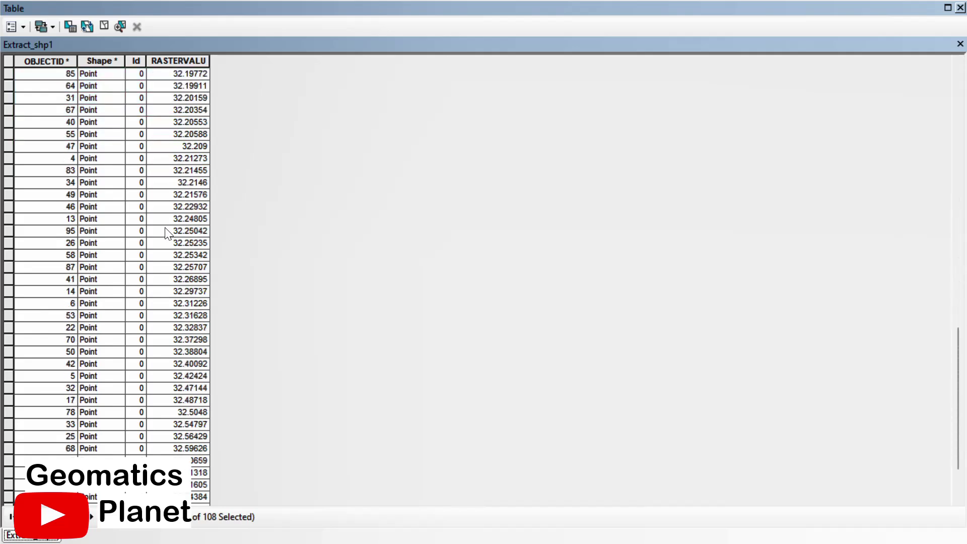
pyautogui.scroll(15, 160, 342)
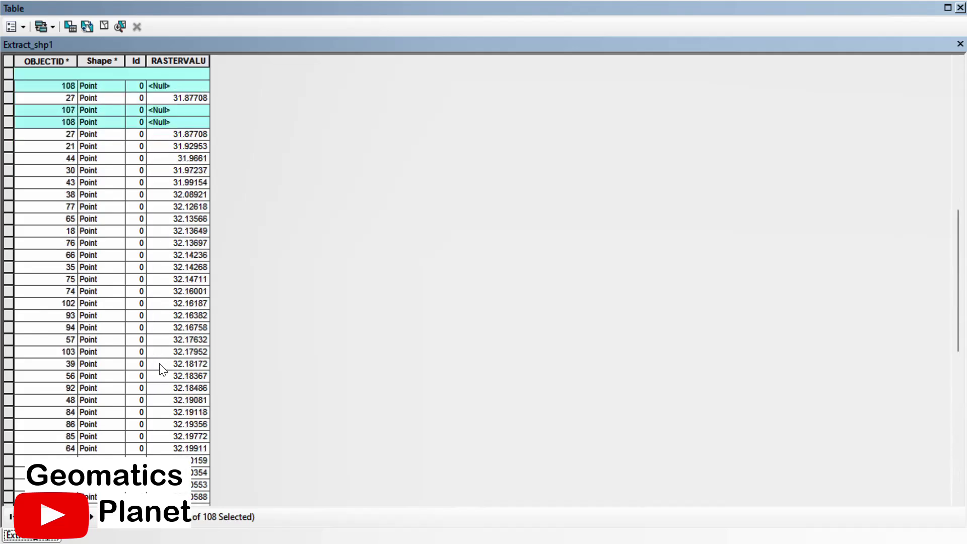
pyautogui.click(89, 23)
pyautogui.scroll(-11, 127, 172)
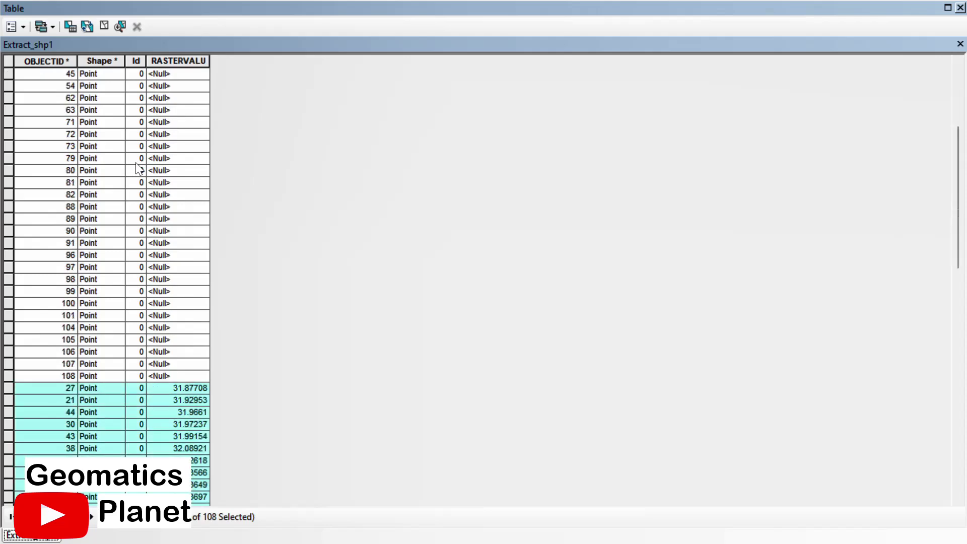
pyautogui.click(961, 7)
# Copy the records of the selected Extract_shp1 features and paste them into the Collins workbook in Excel, starting at cell A1.
pyautogui.rightClick(106, 138)
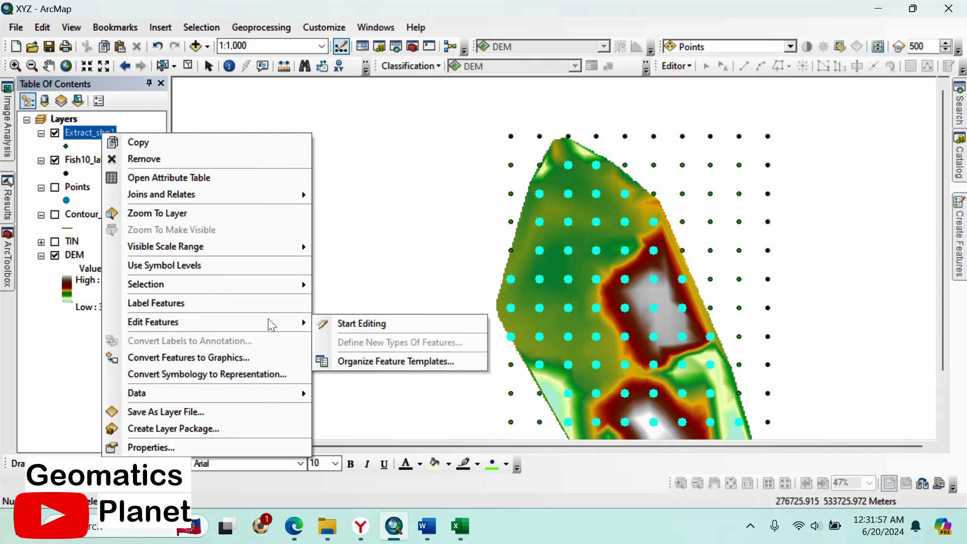
pyautogui.moveTo(307, 284)
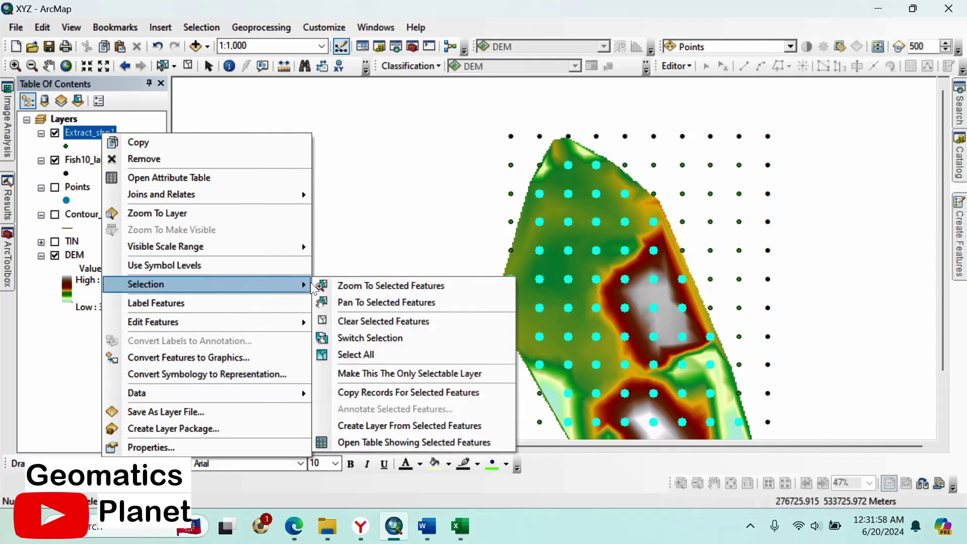
pyautogui.click(368, 391)
pyautogui.click(460, 527)
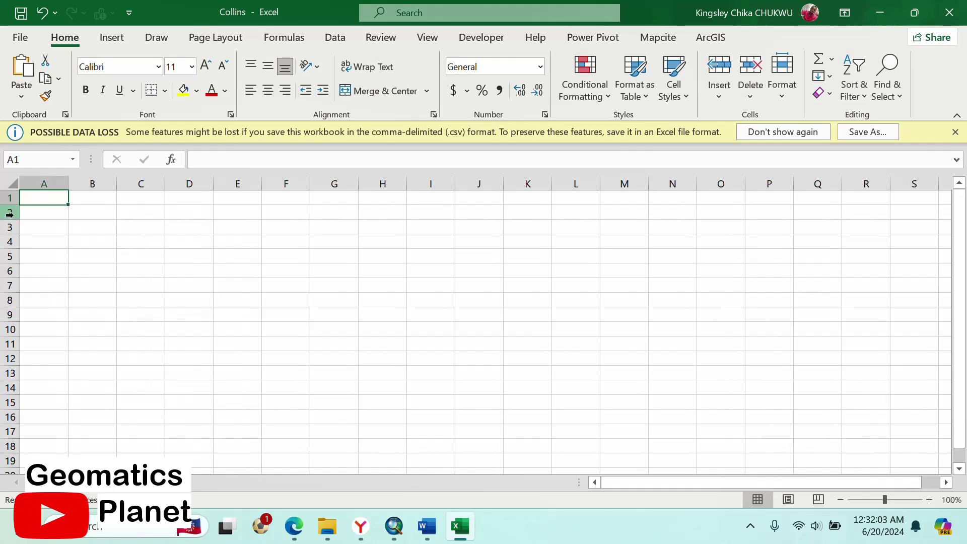
pyautogui.hotkey('ctrl', 'v')
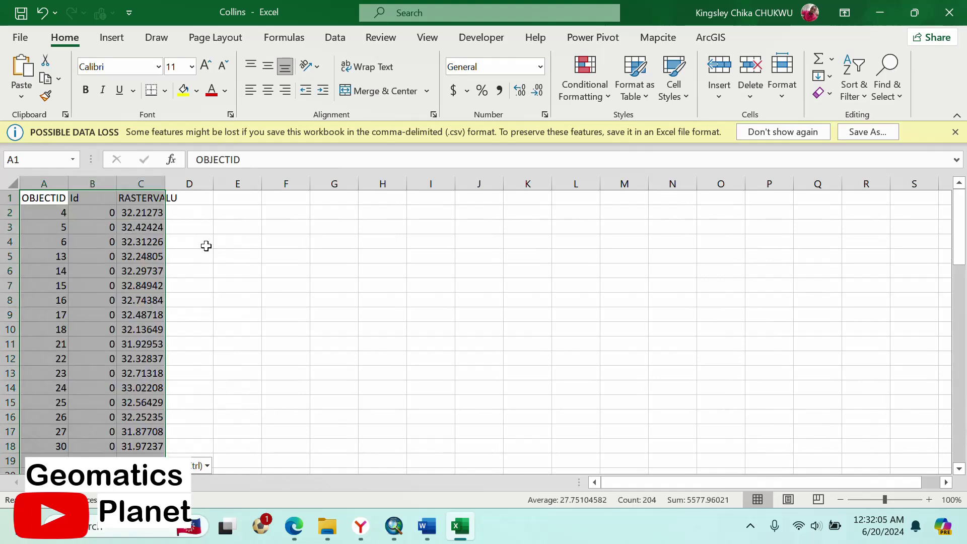
pyautogui.click(151, 257)
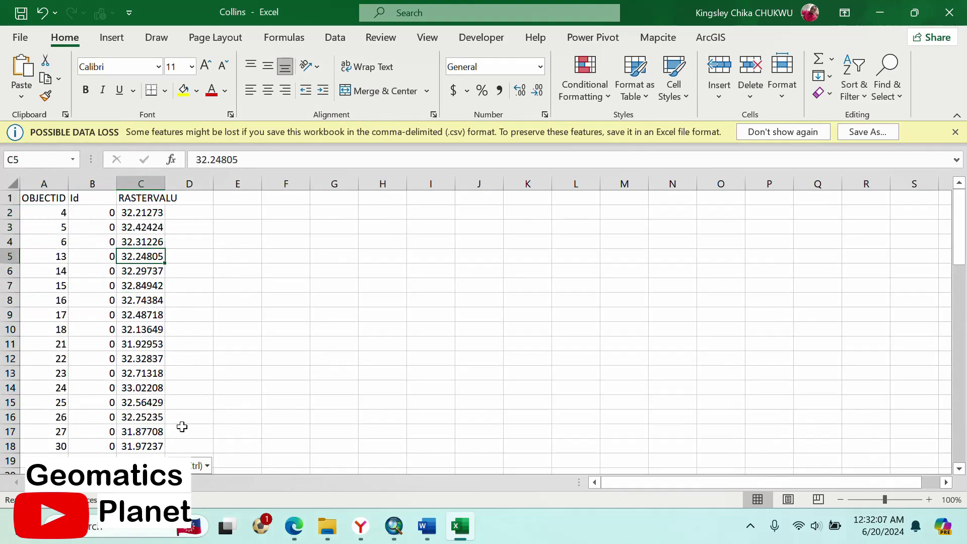
# Switch back to ArcMap and run the Add XY Coordinates tool with Extract_shp1 as the input features.
pyautogui.moveTo(432, 538)
pyautogui.click(394, 527)
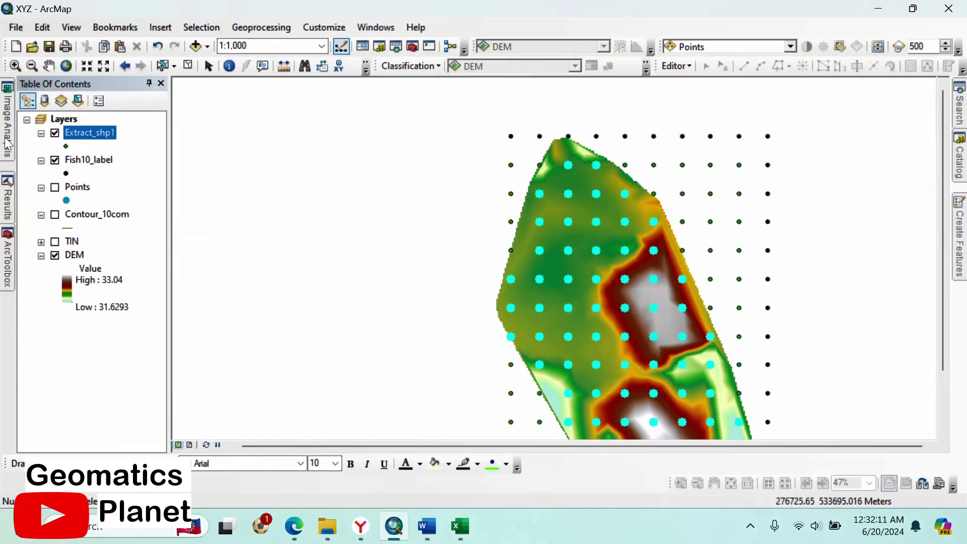
pyautogui.click(7, 266)
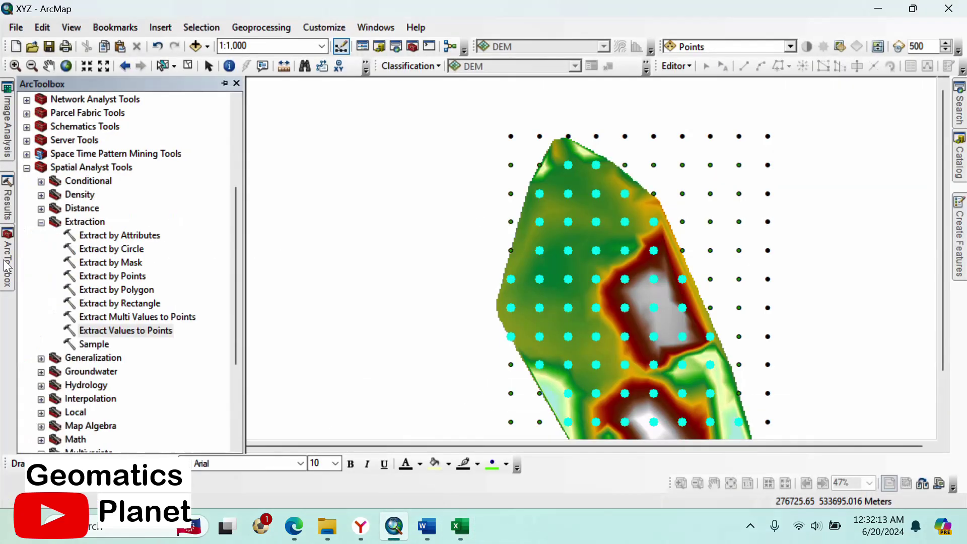
pyautogui.click(30, 168)
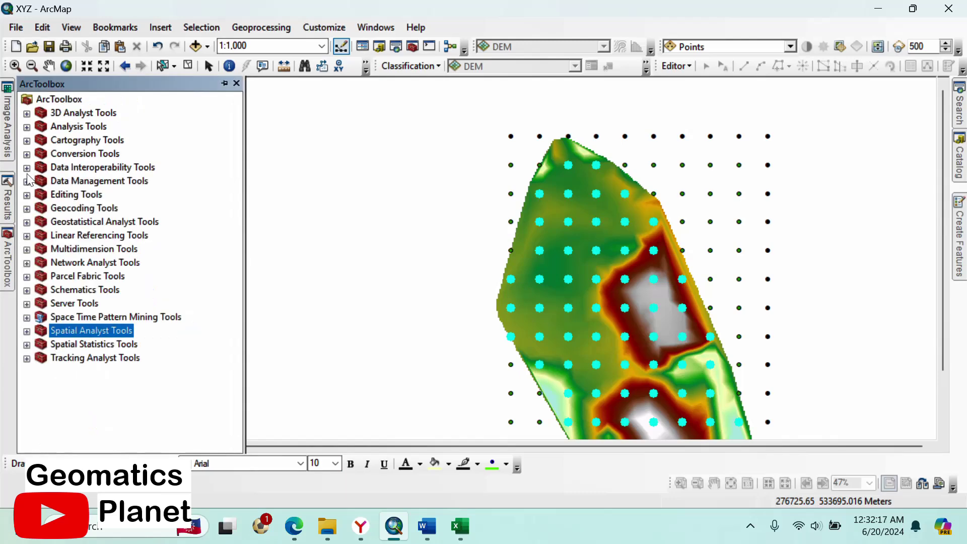
pyautogui.click(28, 180)
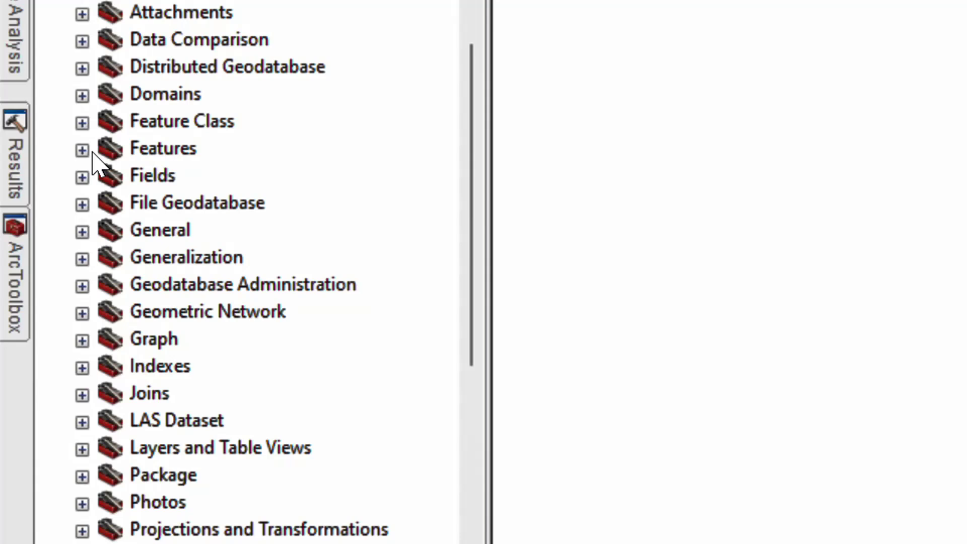
pyautogui.click(93, 151)
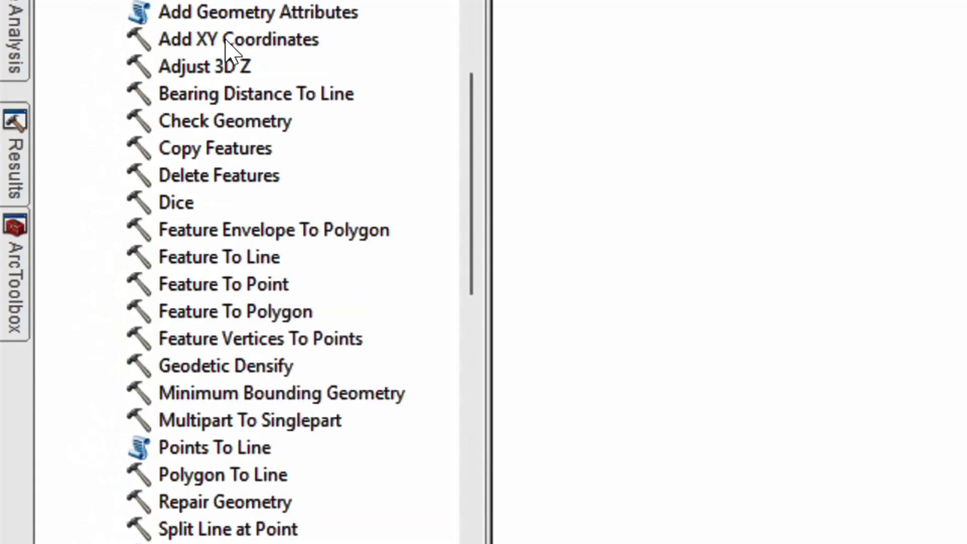
pyautogui.doubleClick(243, 41)
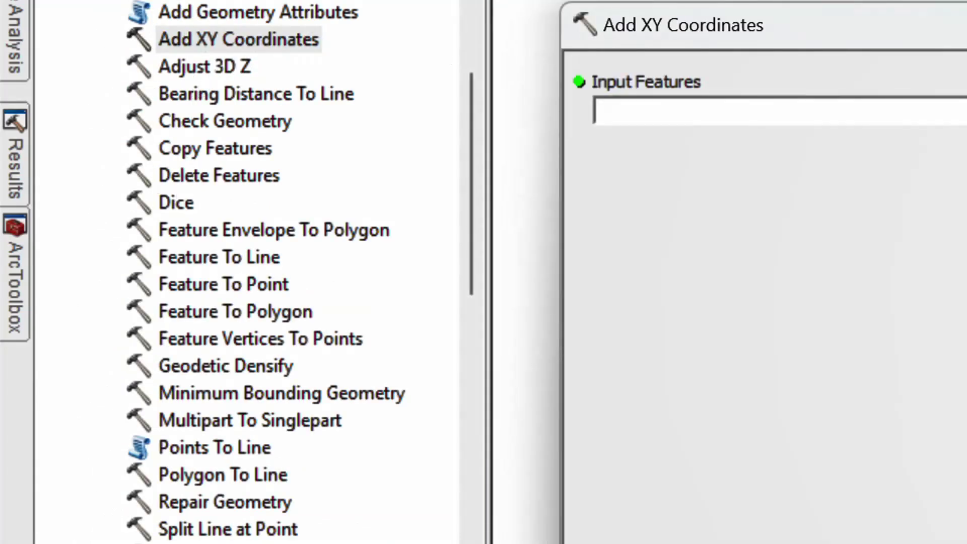
pyautogui.click(963, 111)
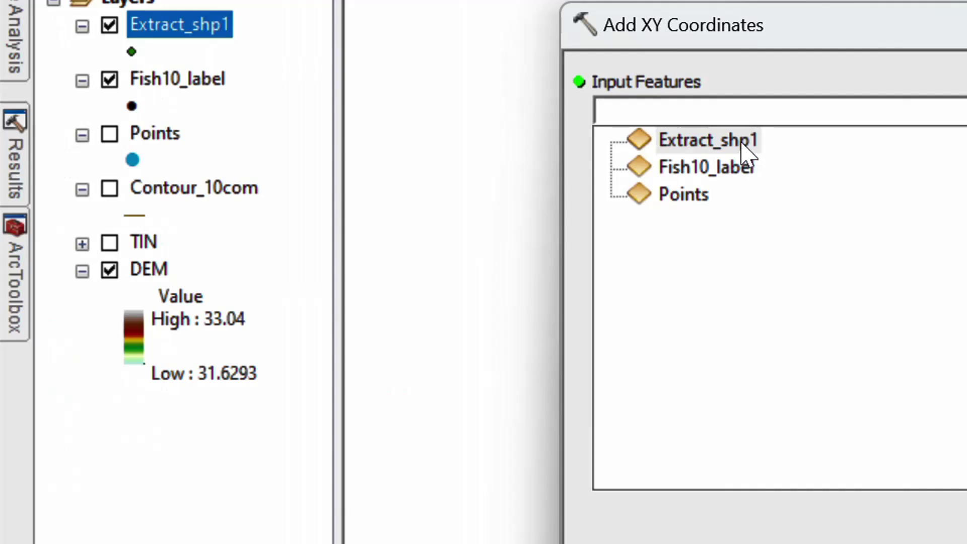
pyautogui.click(199, 29)
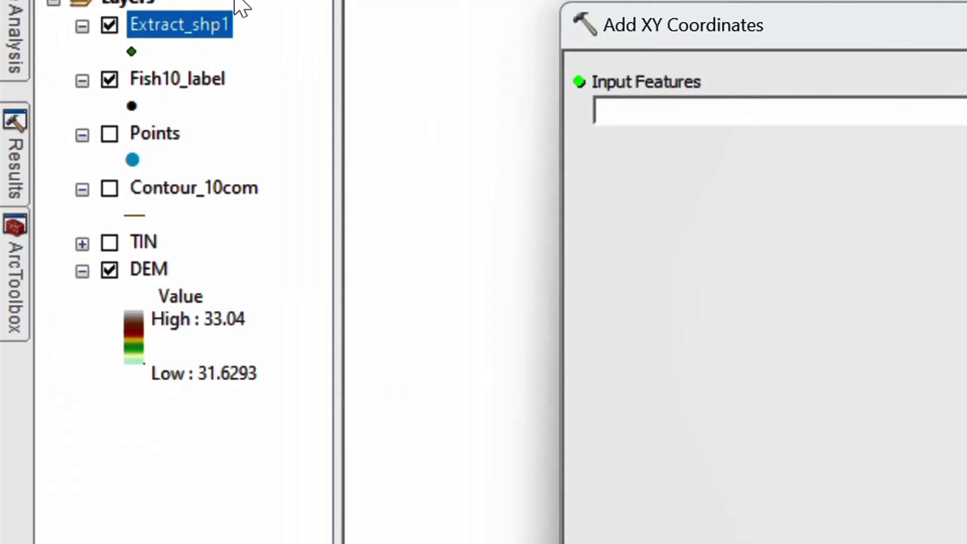
pyautogui.moveTo(158, 31); pyautogui.dragTo(806, 119)
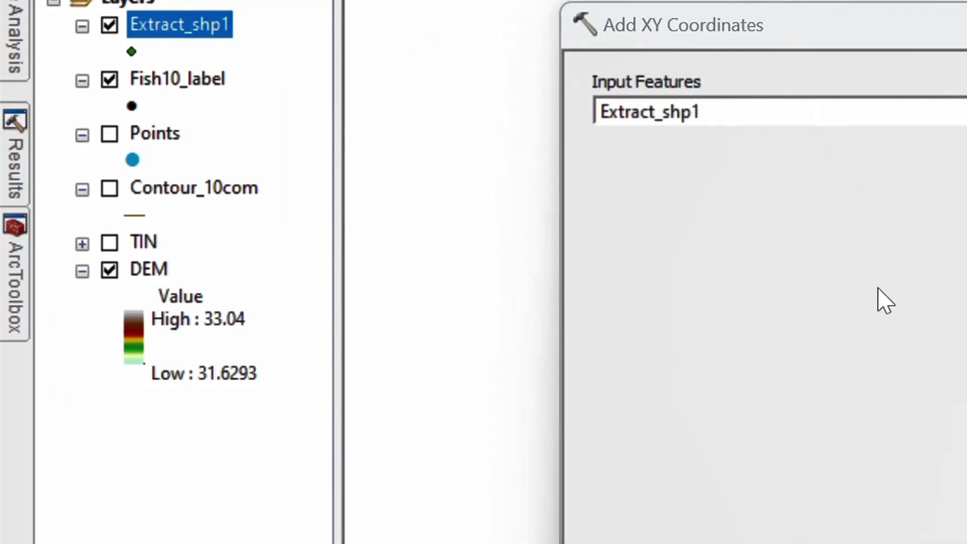
pyautogui.click(947, 541)
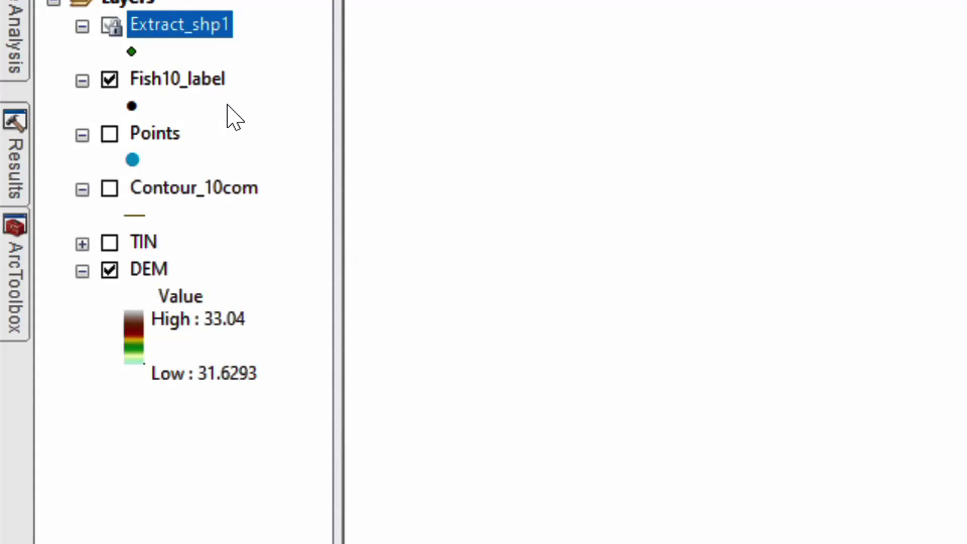
# Check the POINT_X and POINT_Y fields of the selected records in the Extract_shp1 attribute table and close the table.
pyautogui.click(171, 28)
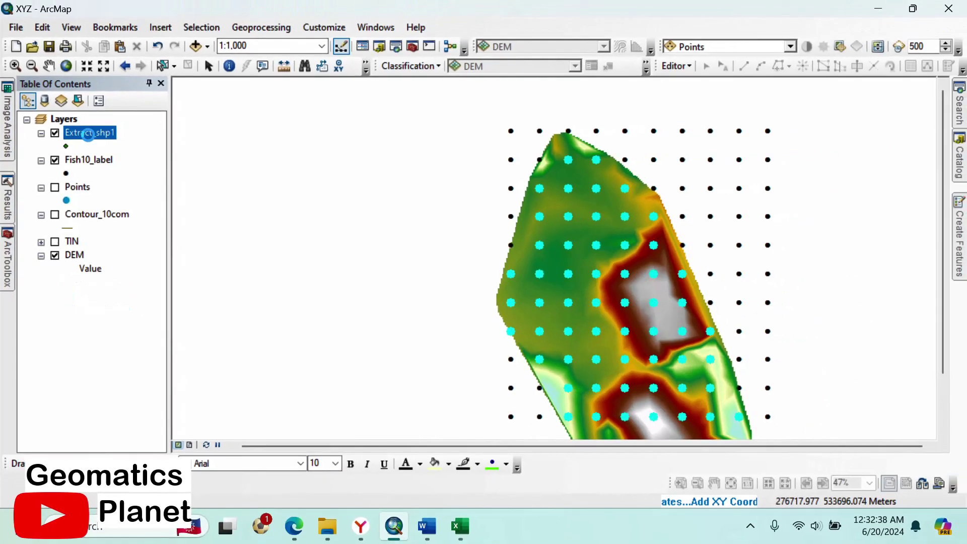
pyautogui.rightClick(91, 135)
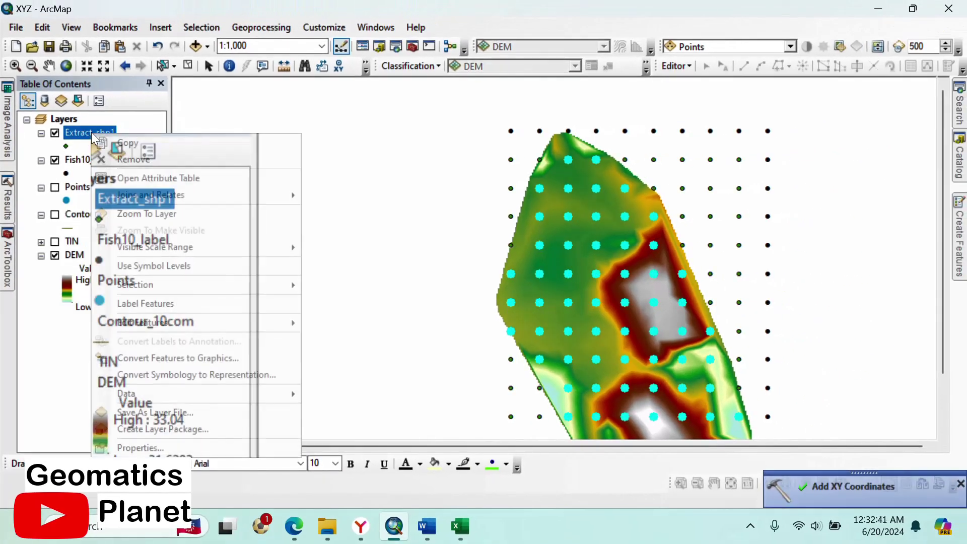
pyautogui.click(131, 182)
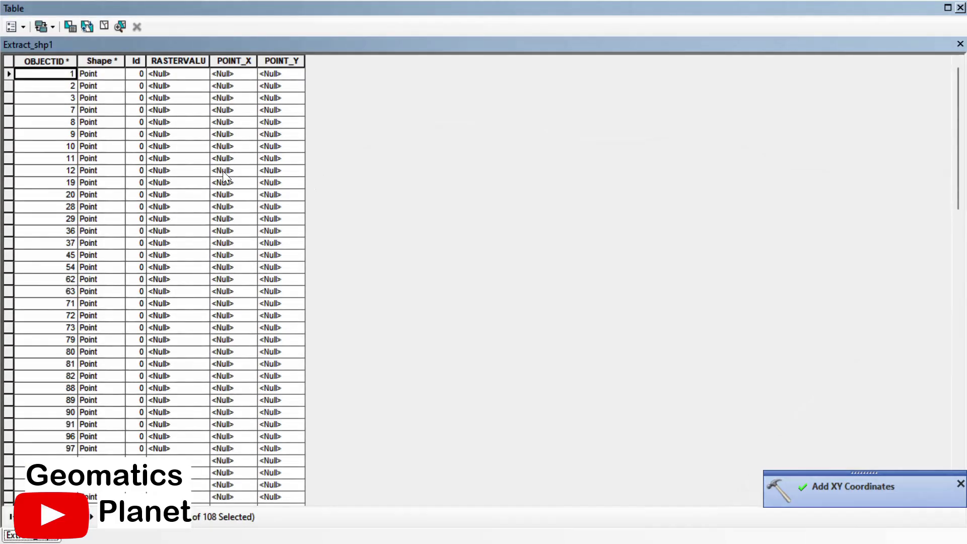
pyautogui.scroll(-12, 123, 166)
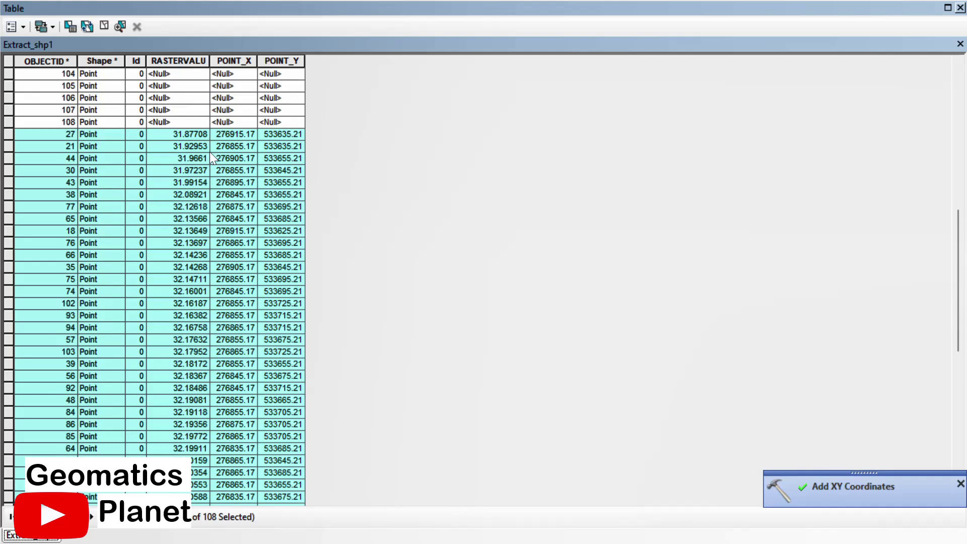
pyautogui.scroll(-12, 215, 143)
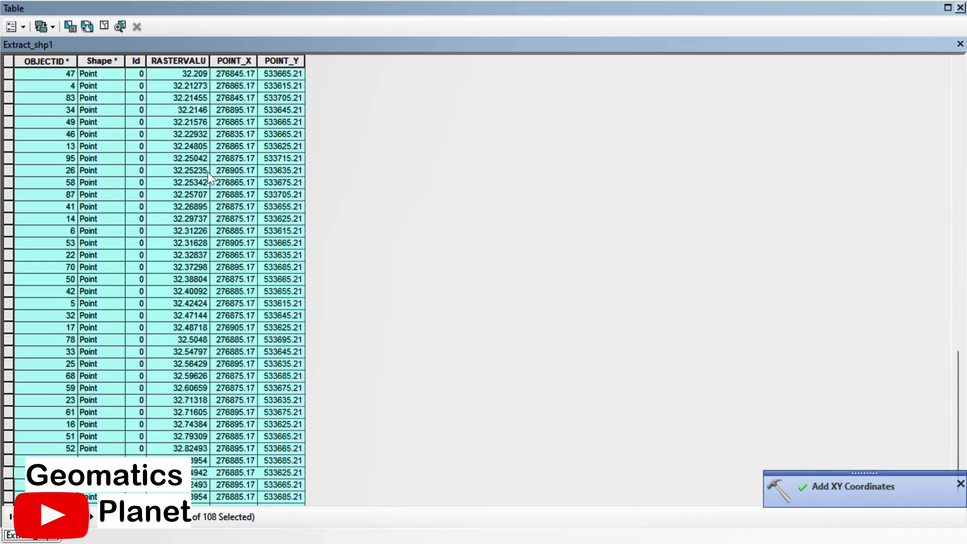
pyautogui.click(961, 6)
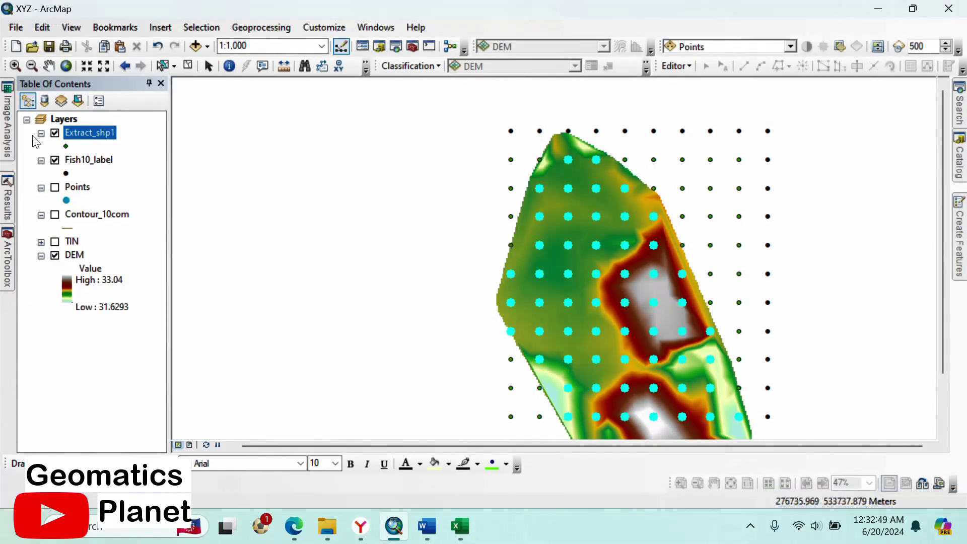
# Create a new layer from the selected features of Extract_shp1.
pyautogui.rightClick(91, 138)
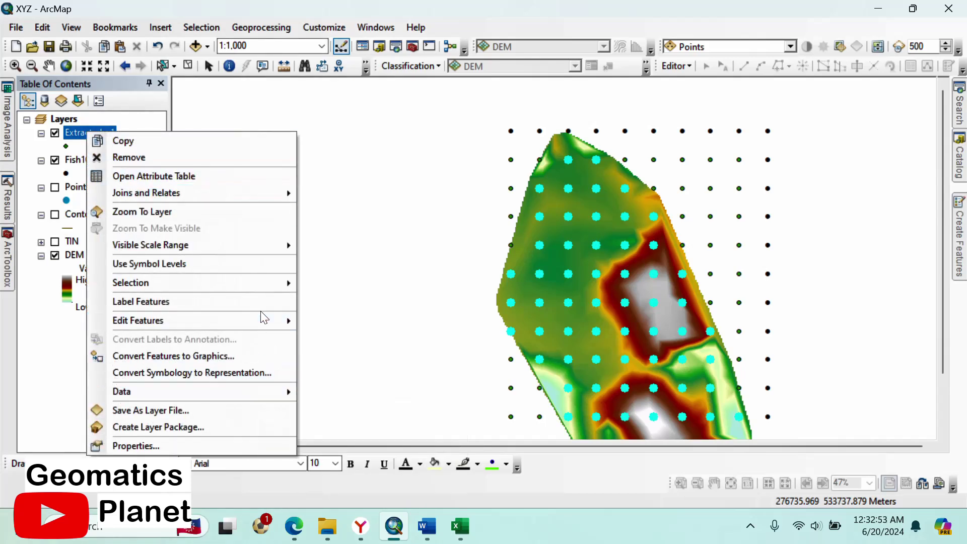
pyautogui.moveTo(268, 283)
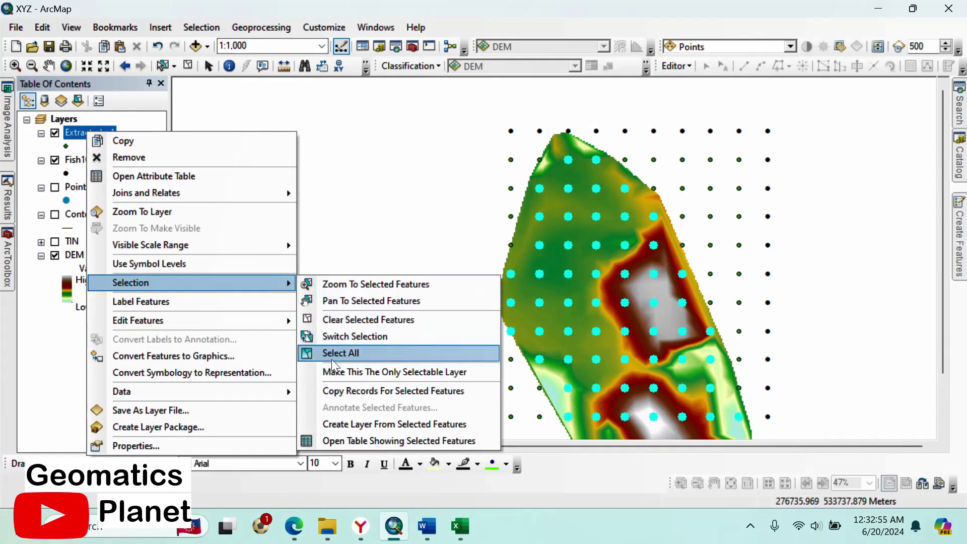
pyautogui.click(335, 424)
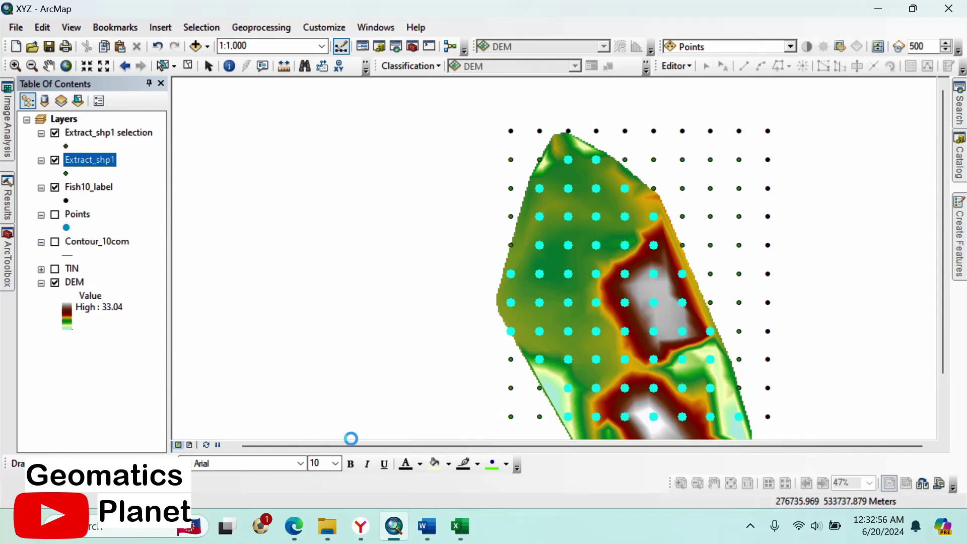
# Switch to the Collins workbook in Excel and select all the pasted data, starting from cell A1.
pyautogui.click(460, 526)
pyautogui.click(57, 197)
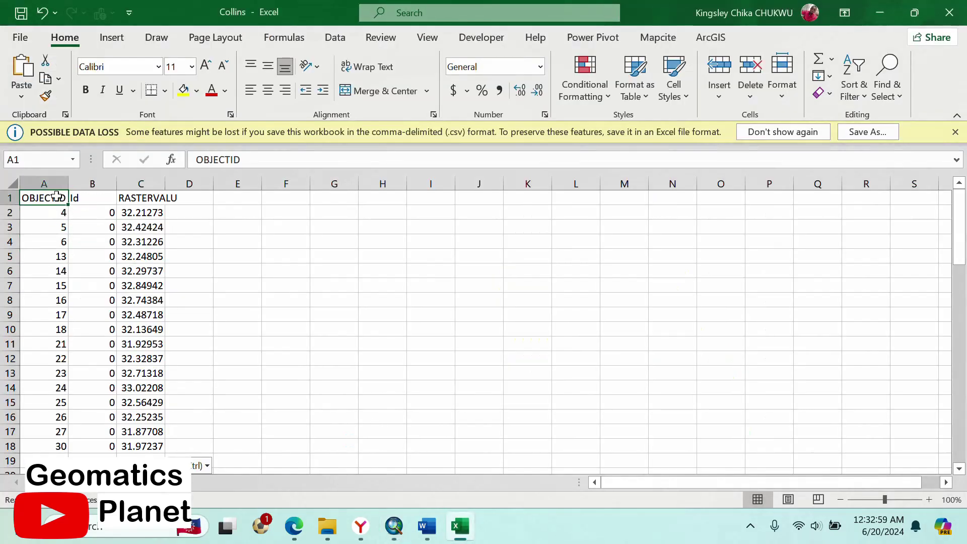
pyautogui.hotkey('ctrl', 'a')
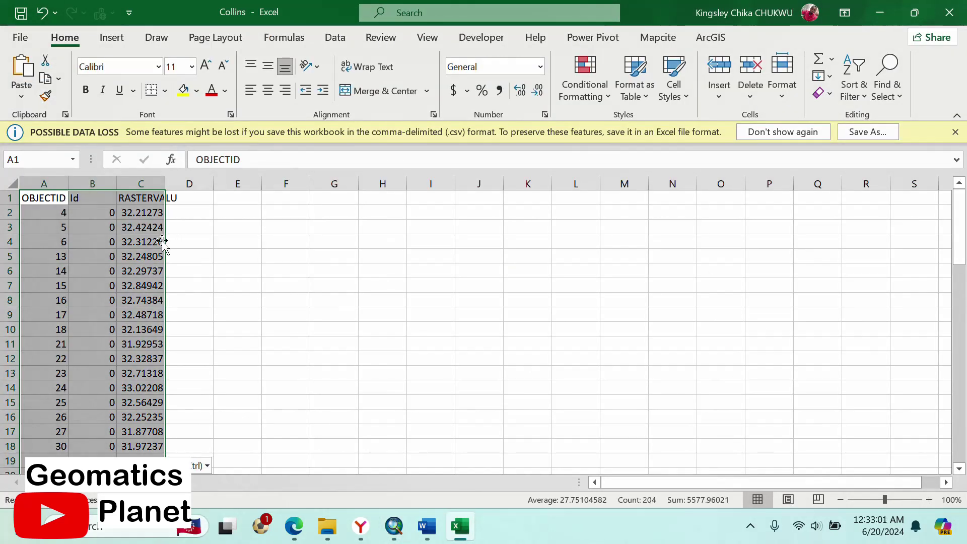
# Return to ArcMap, review the elevation and coordinate records in the attribute table of the Extract_shp1 selection layer, and close it.
pyautogui.click(395, 526)
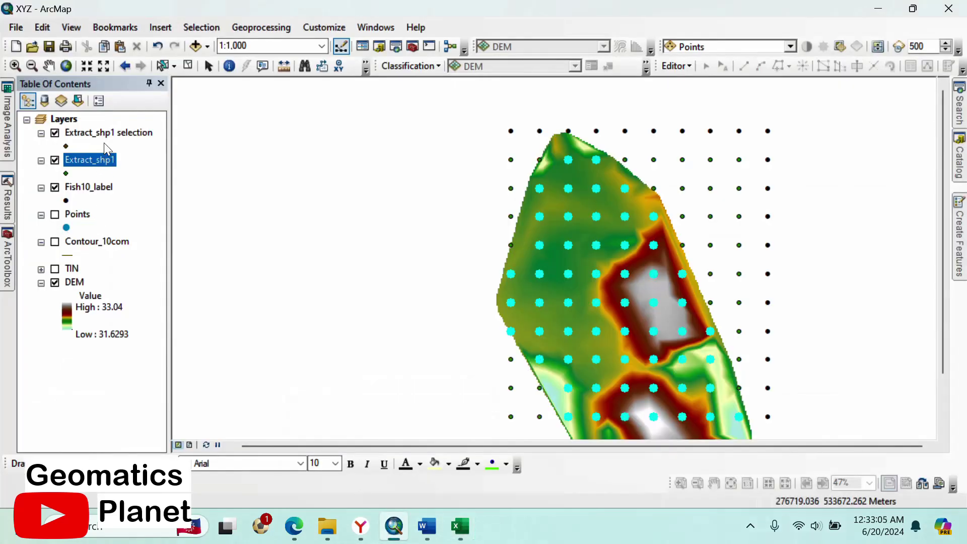
pyautogui.rightClick(109, 131)
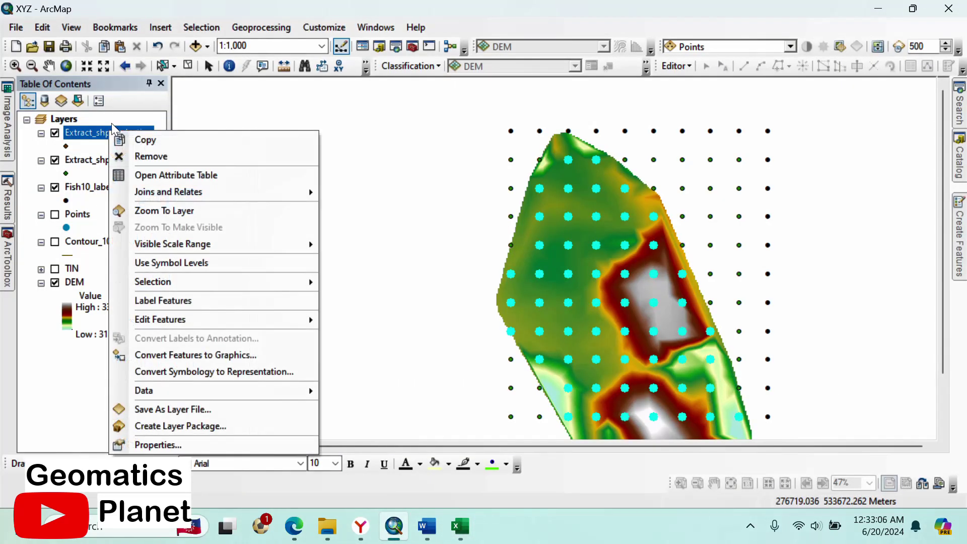
pyautogui.click(98, 129)
pyautogui.rightClick(97, 129)
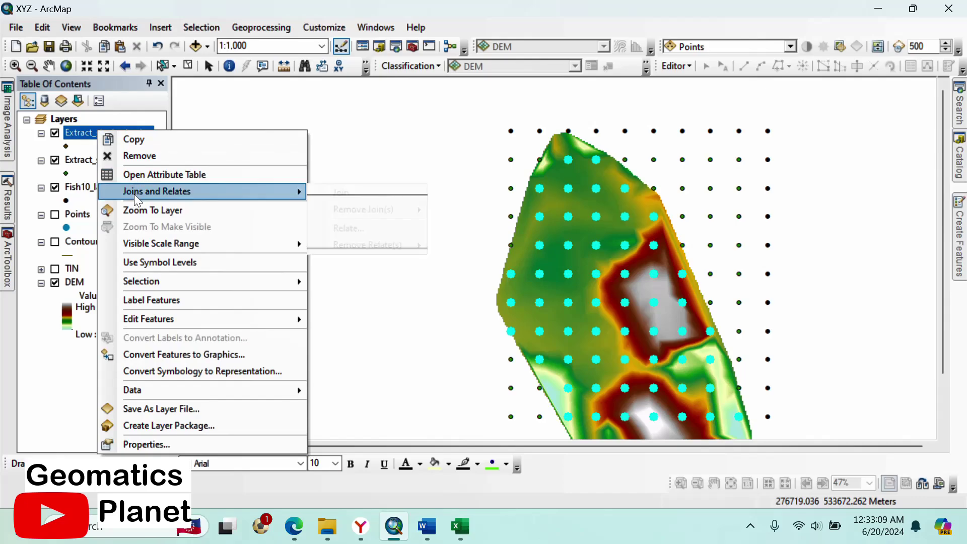
pyautogui.click(143, 176)
pyautogui.scroll(-10, 220, 202)
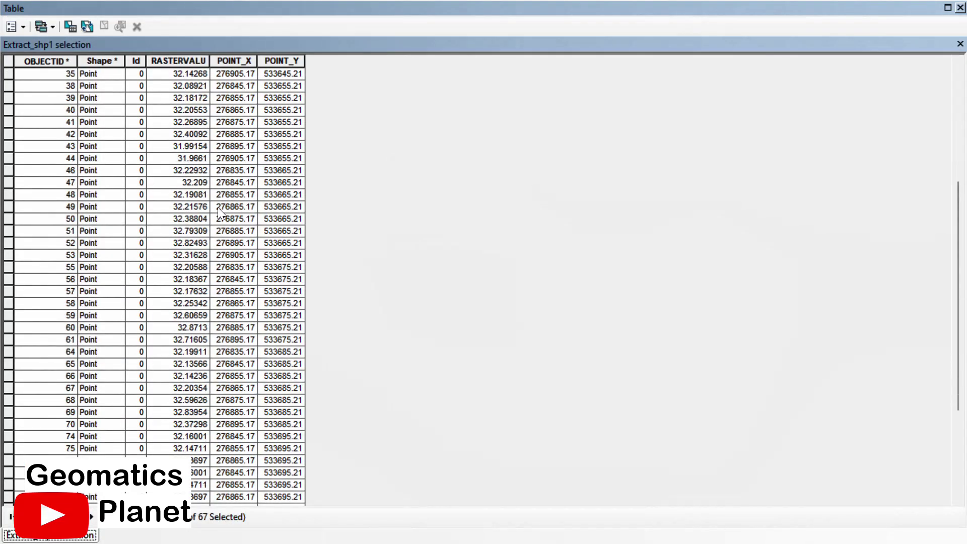
pyautogui.scroll(10, 209, 222)
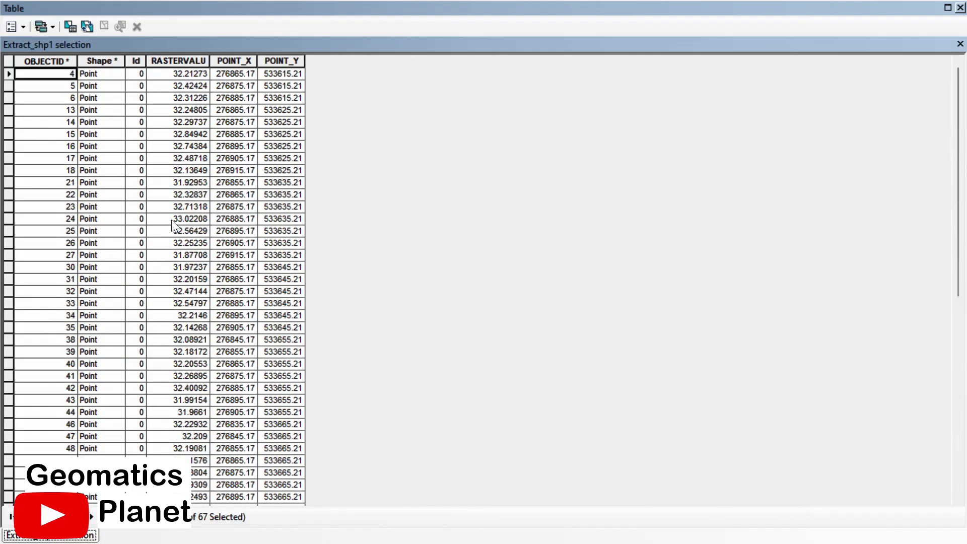
pyautogui.click(961, 8)
# Copy the records of the selected Extract_shp1 features, including their POINT_X and POINT_Y coordinates.
pyautogui.rightClick(85, 138)
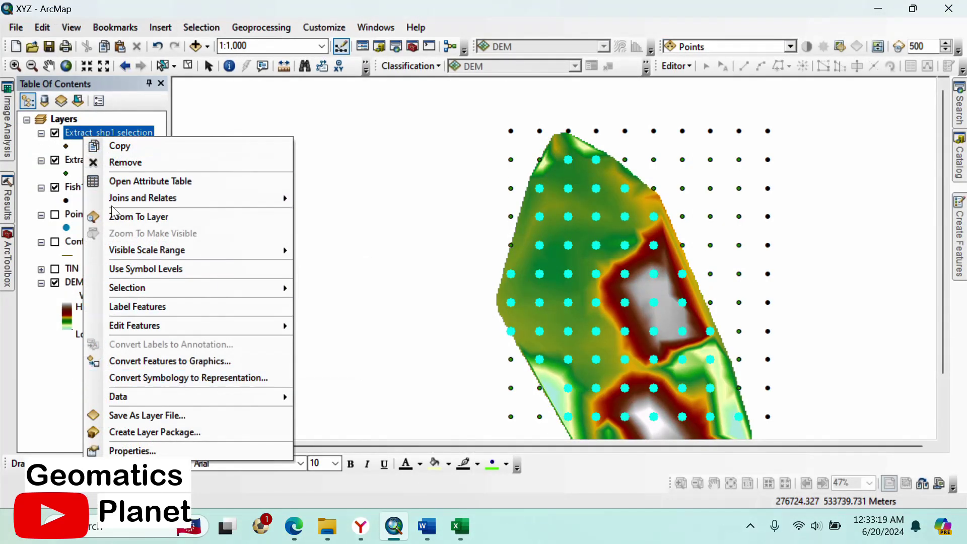
pyautogui.click(76, 162)
pyautogui.rightClick(76, 162)
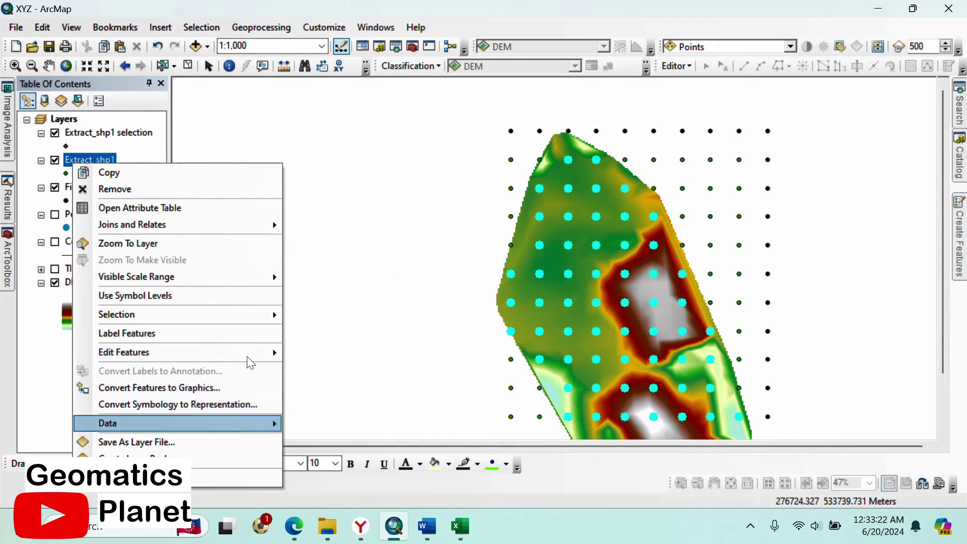
pyautogui.moveTo(267, 315)
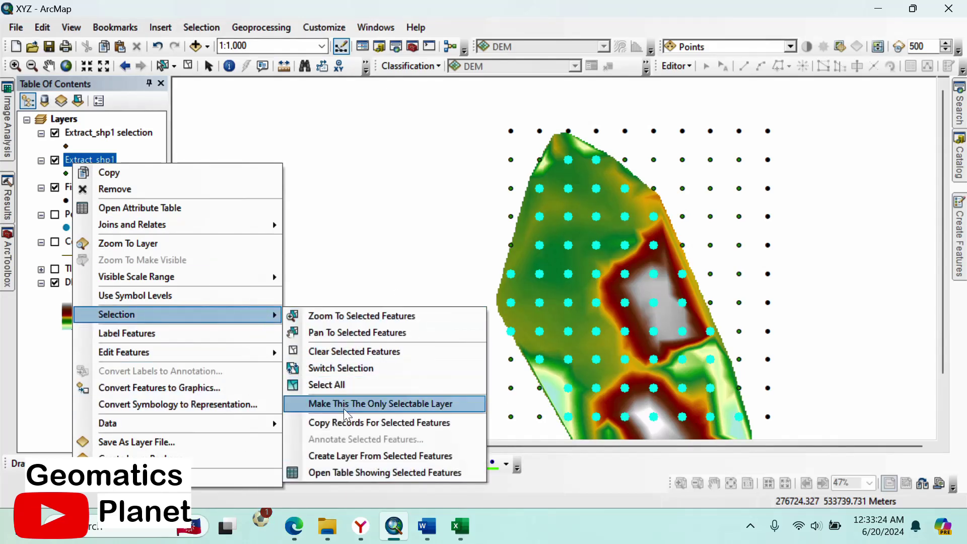
pyautogui.click(351, 426)
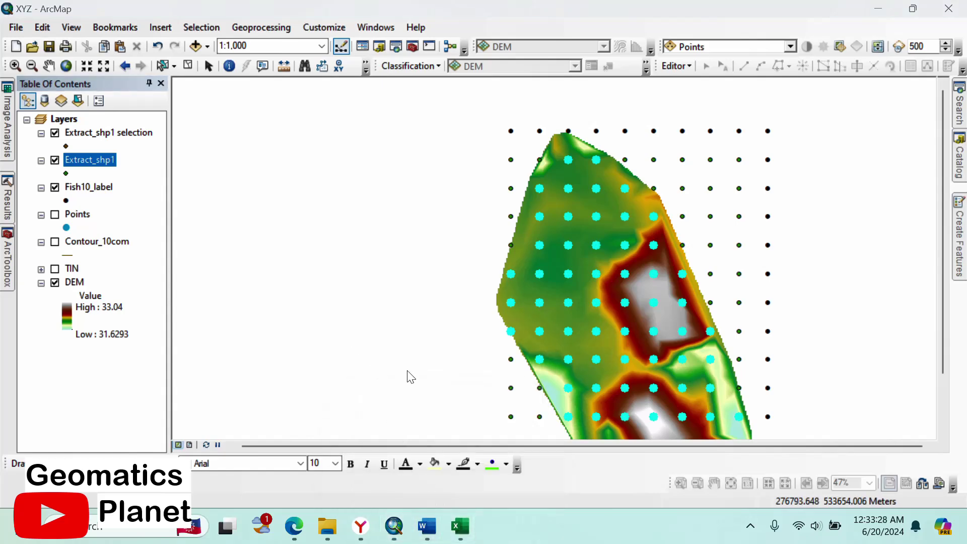
# Switch to the Collins workbook in Excel and paste the copied records with their coordinates over the existing data from cell A1.
pyautogui.click(458, 524)
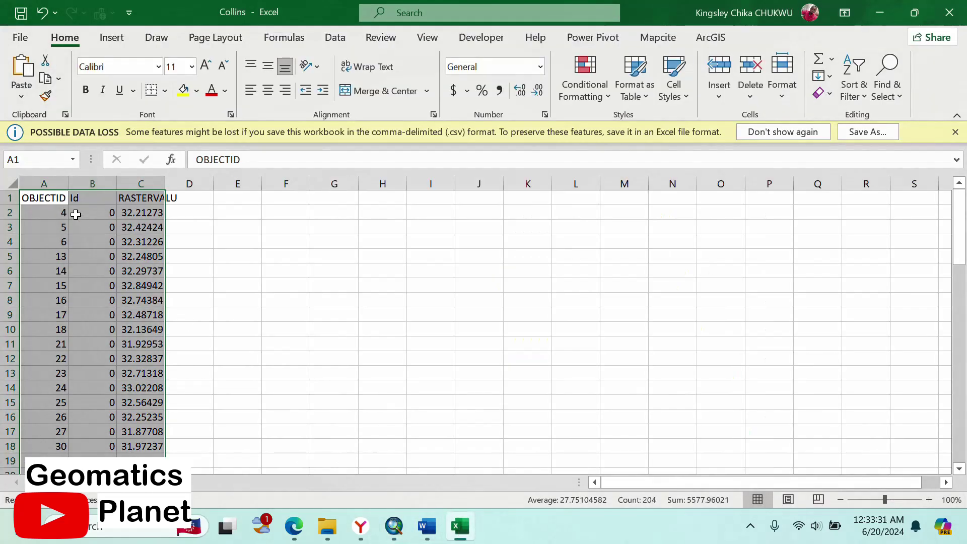
pyautogui.click(49, 203)
pyautogui.hotkey('ctrl', 'v')
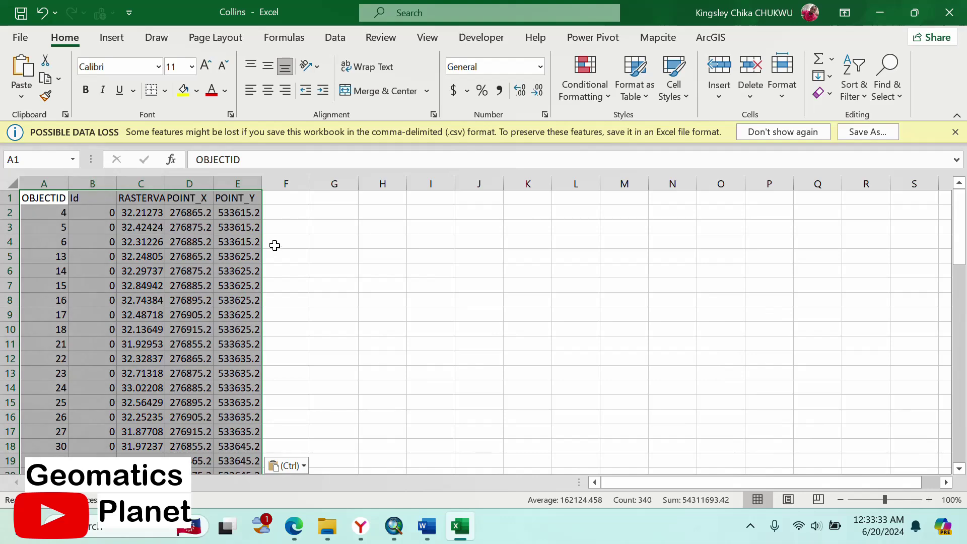
pyautogui.click(336, 284)
# Move the RASTERVALU column from column C to column F, after the POINT_Y column.
pyautogui.click(143, 200)
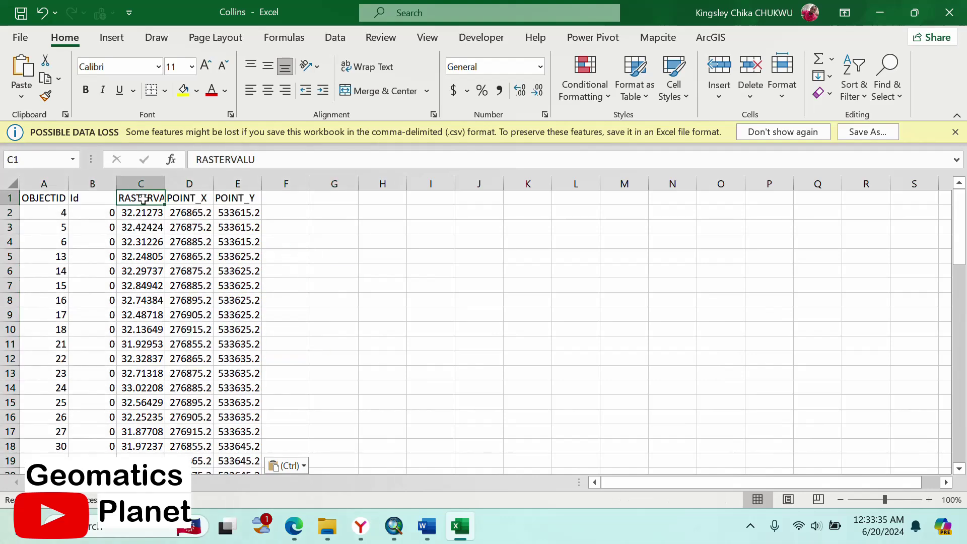
pyautogui.click(143, 184)
pyautogui.rightClick(146, 185)
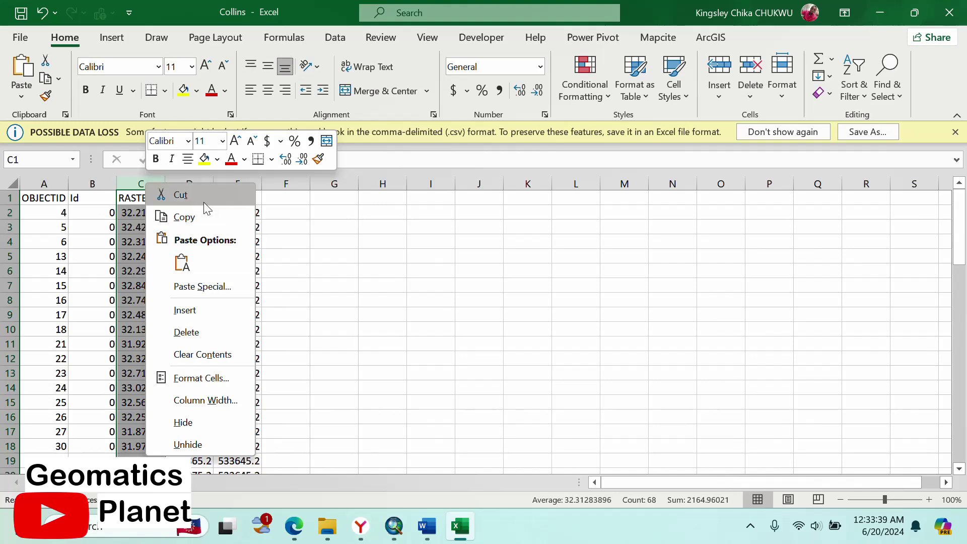
pyautogui.click(191, 216)
pyautogui.click(274, 184)
pyautogui.rightClick(274, 183)
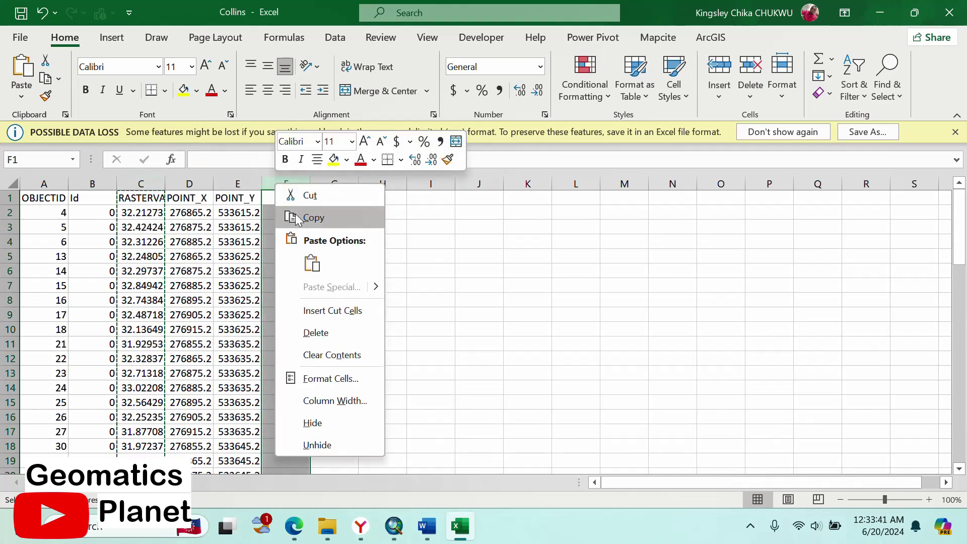
pyautogui.click(312, 261)
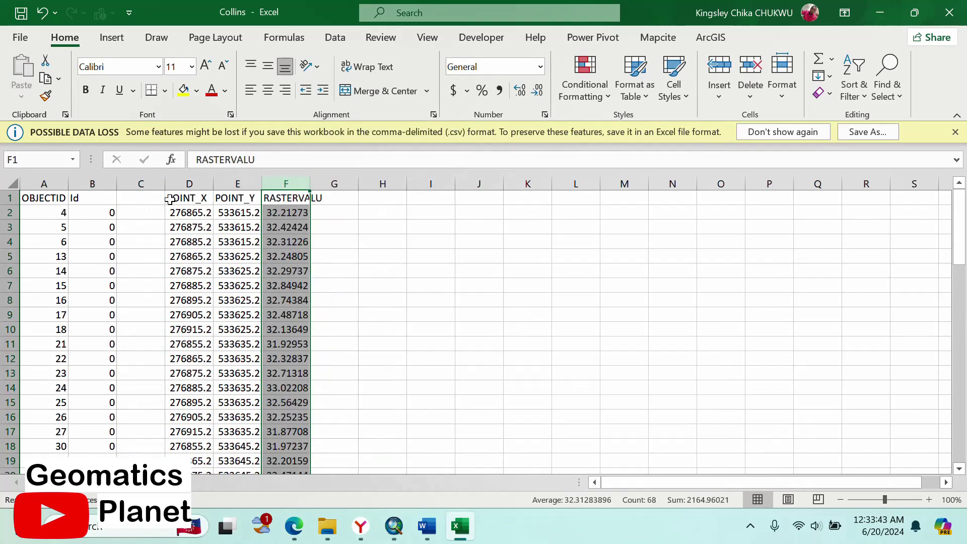
# Delete the empty column C and the Id column from the sheet.
pyautogui.click(142, 185)
pyautogui.rightClick(147, 185)
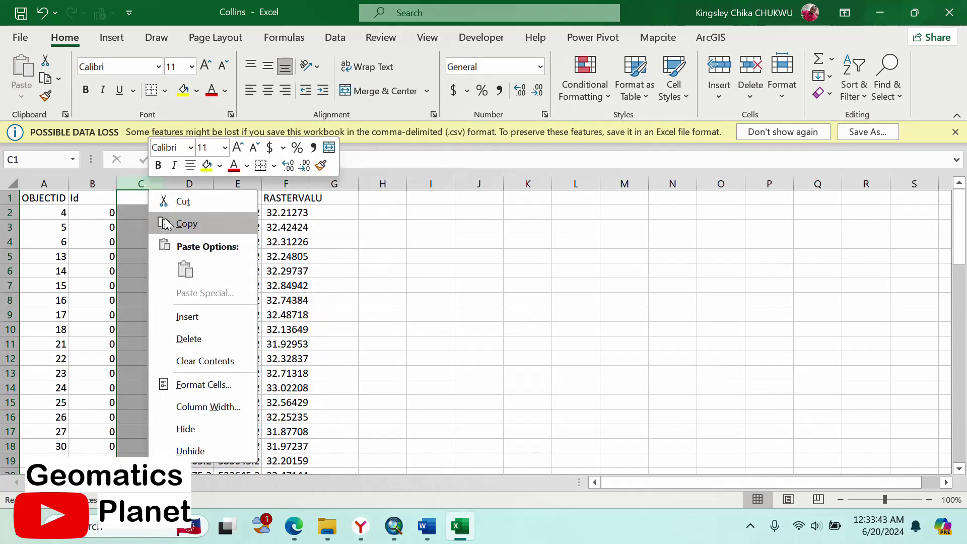
pyautogui.click(189, 339)
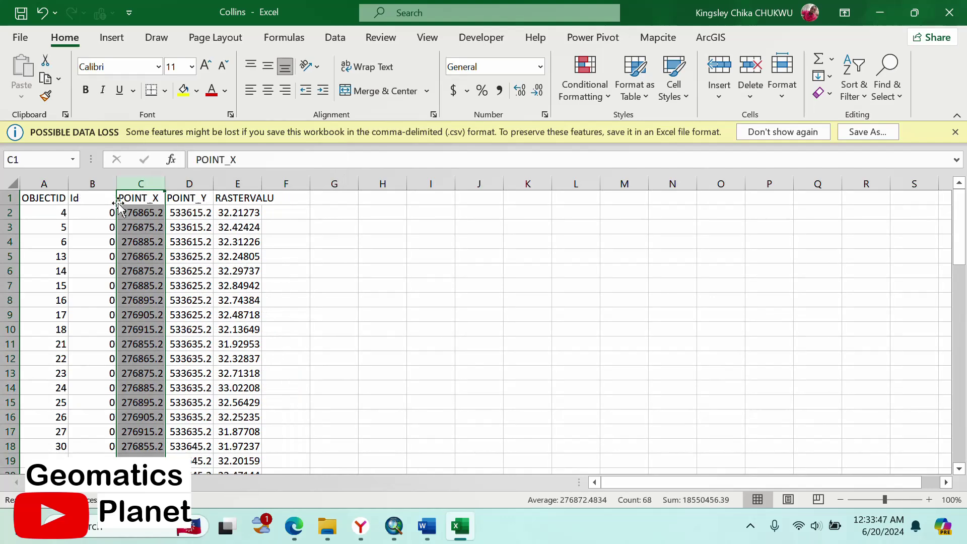
pyautogui.click(104, 185)
pyautogui.rightClick(105, 186)
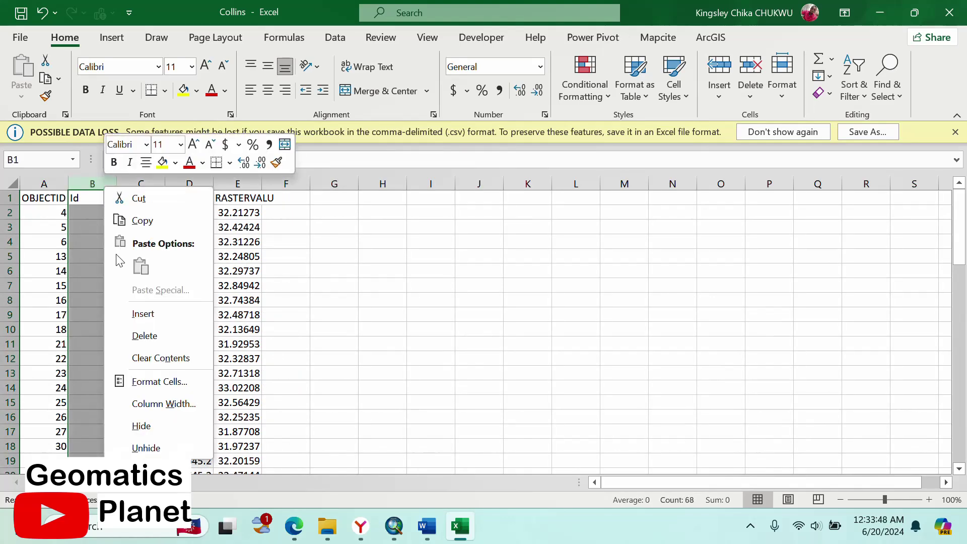
pyautogui.click(156, 335)
# Rename the POINT_X, POINT_Y and RASTERVALU headers to Easting, Northing and Elevation, and look through the records.
pyautogui.click(99, 195)
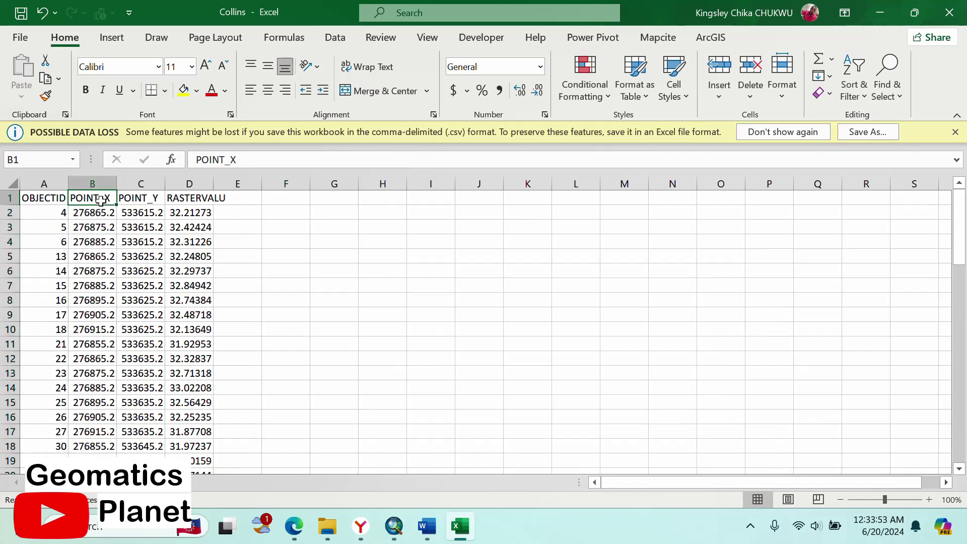
pyautogui.write('Easting')
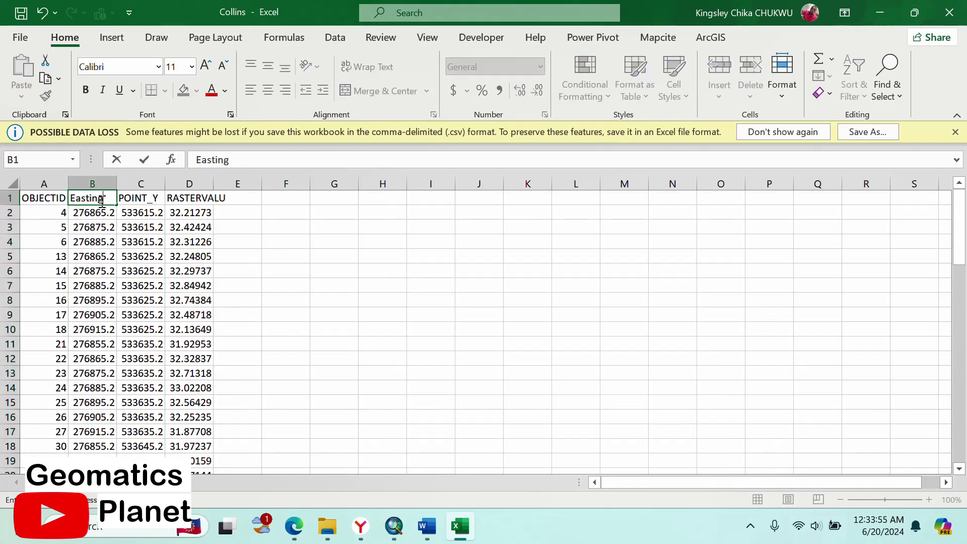
pyautogui.click(146, 198)
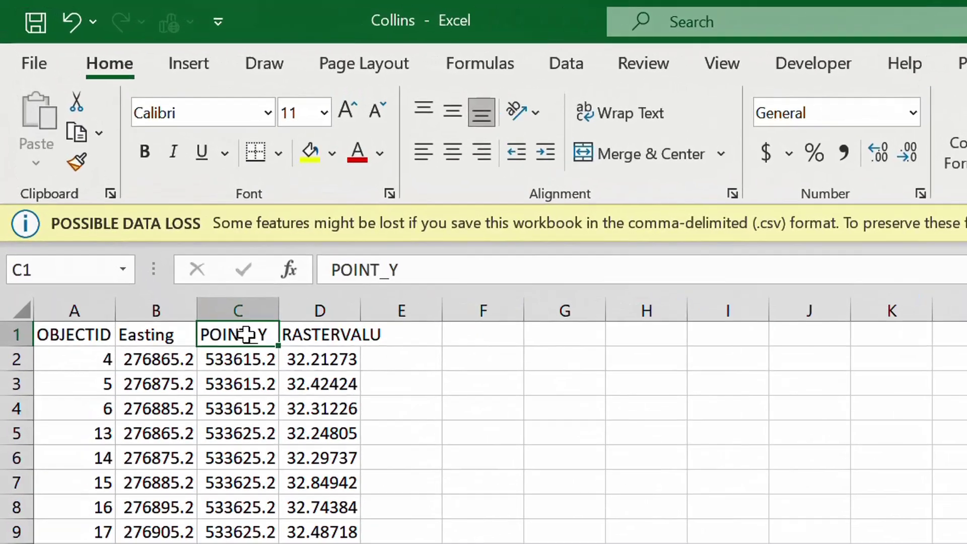
pyautogui.write('Northing')
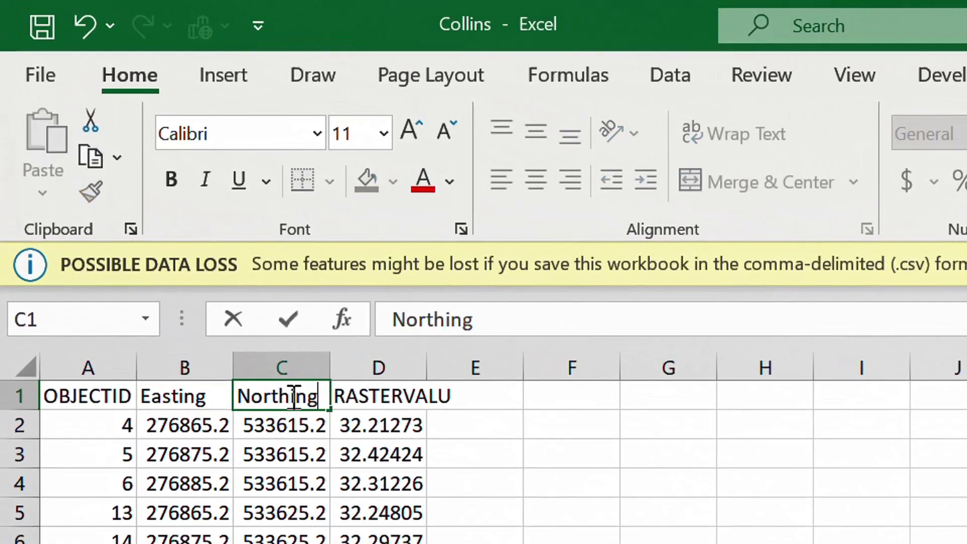
pyautogui.click(390, 396)
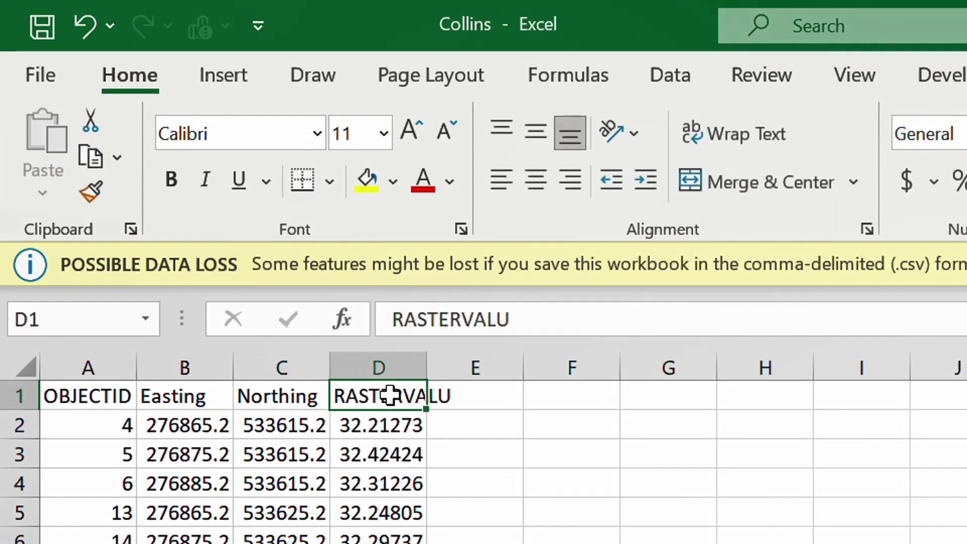
pyautogui.write('Ele')
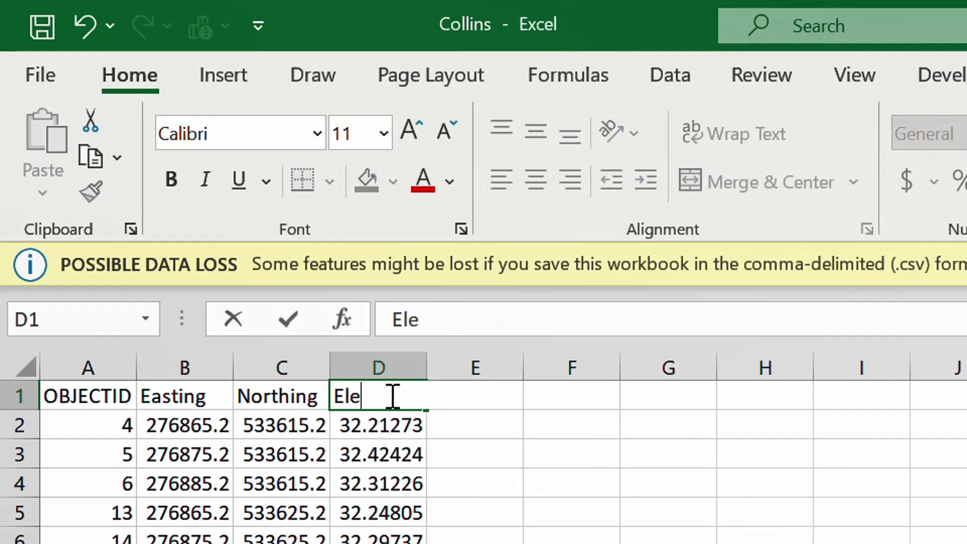
pyautogui.write('vatiom')
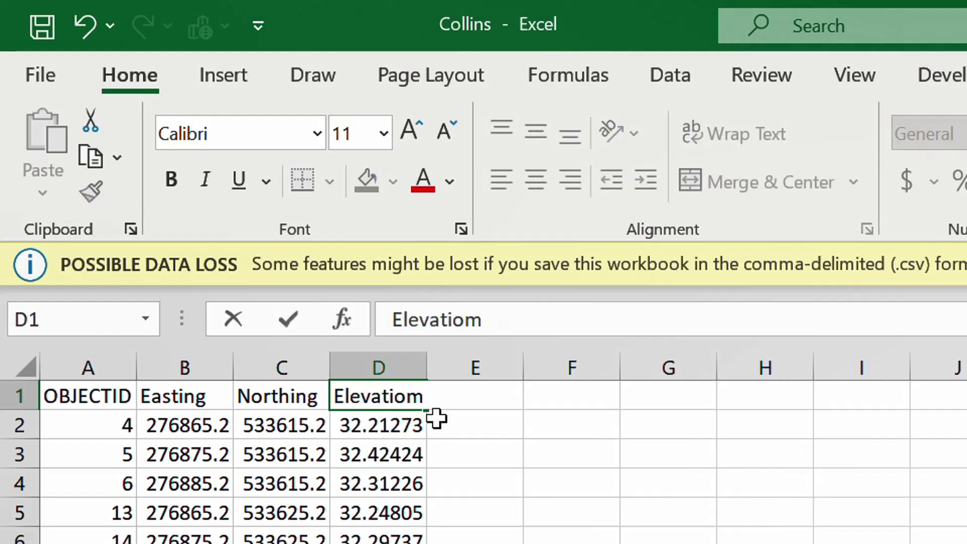
pyautogui.press('BackSpace')
pyautogui.write('n')
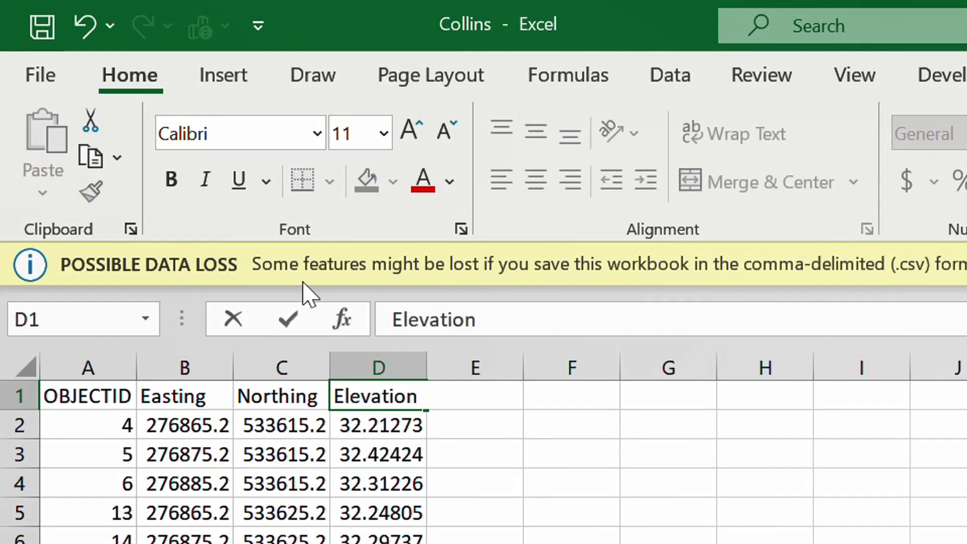
pyautogui.click(478, 503)
pyautogui.scroll(-6, 267, 509)
pyautogui.scroll(-4, 295, 527)
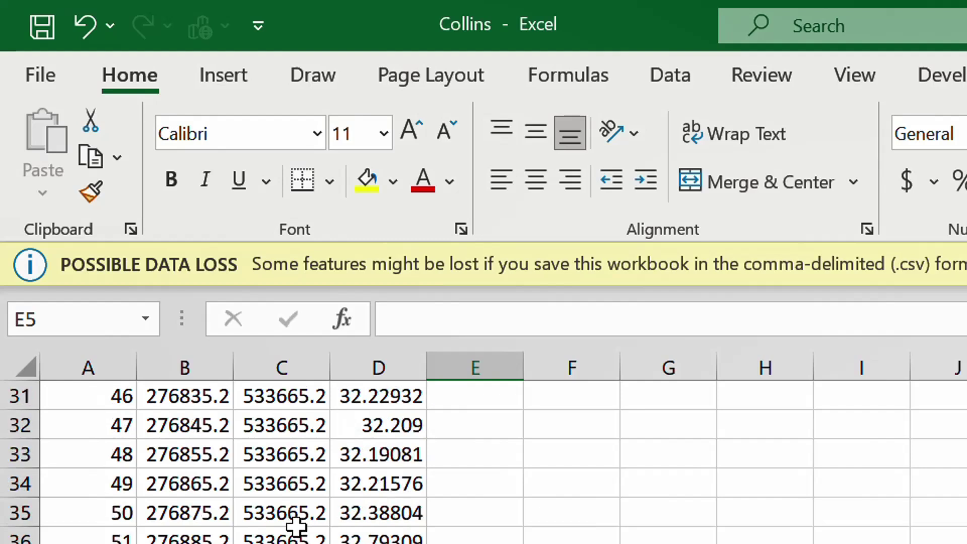
pyautogui.scroll(10, 304, 525)
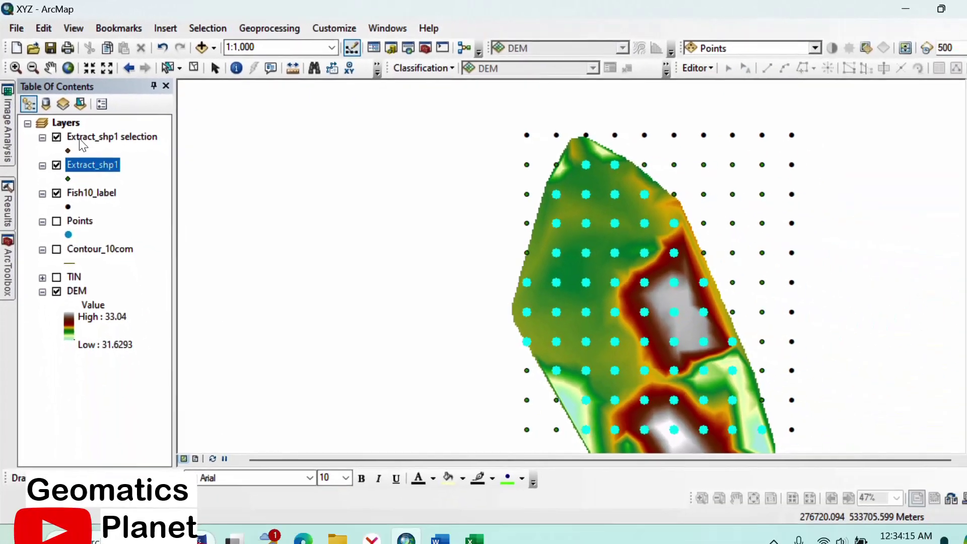
# Switch to ArcMap and remove the Extract_shp1 selection, Extract_shp1 and Fish10_label layers from the map.
pyautogui.rightClick(103, 138)
pyautogui.click(144, 163)
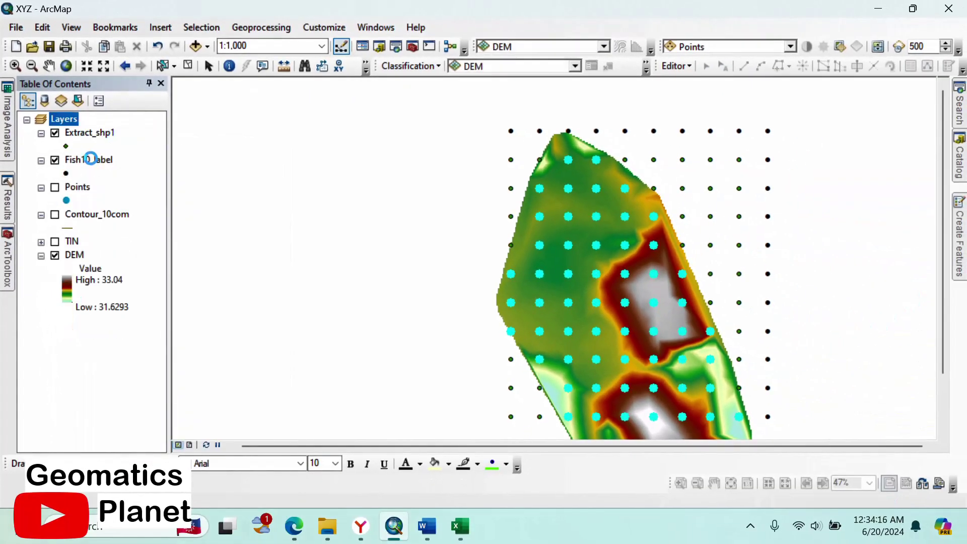
pyautogui.rightClick(91, 143)
pyautogui.click(129, 160)
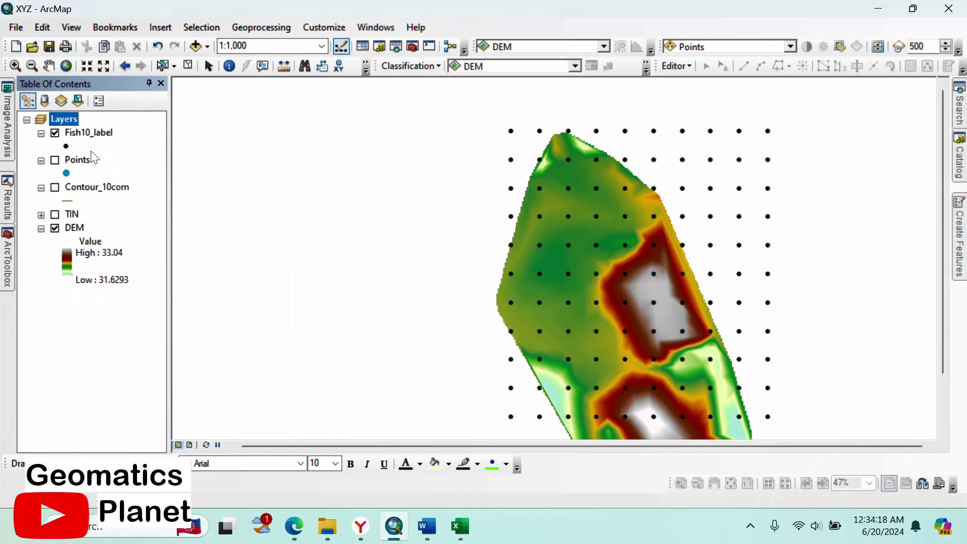
pyautogui.rightClick(89, 143)
pyautogui.click(129, 161)
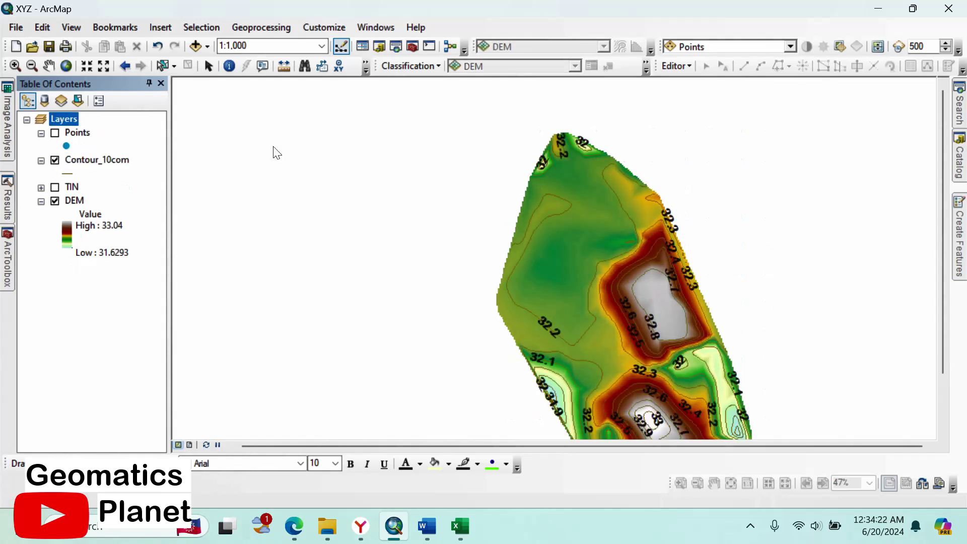
# Display the Contour_10com contours over the DEM and turn off their labels.
pyautogui.scroll(2, 655, 264)
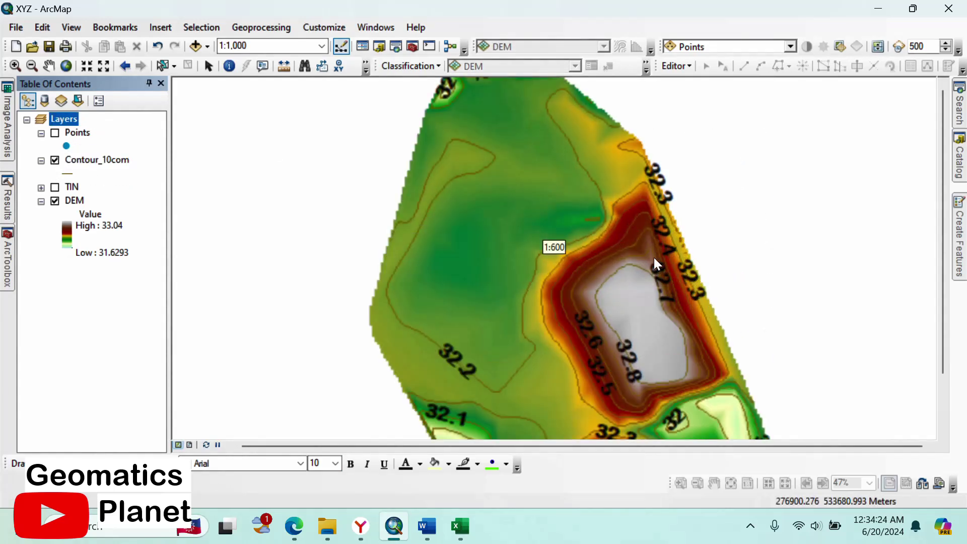
pyautogui.rightClick(87, 160)
pyautogui.click(123, 328)
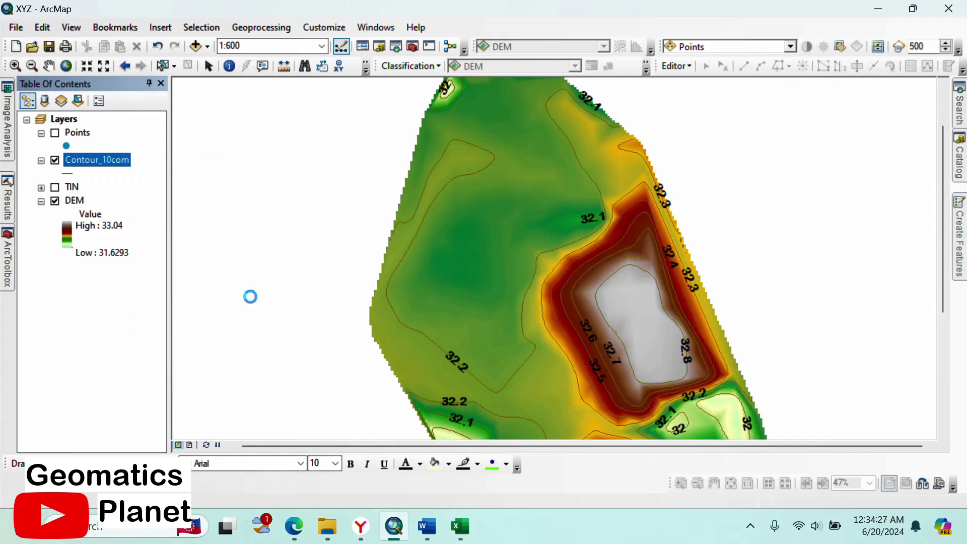
pyautogui.scroll(-2, 391, 140)
pyautogui.scroll(2, 496, 279)
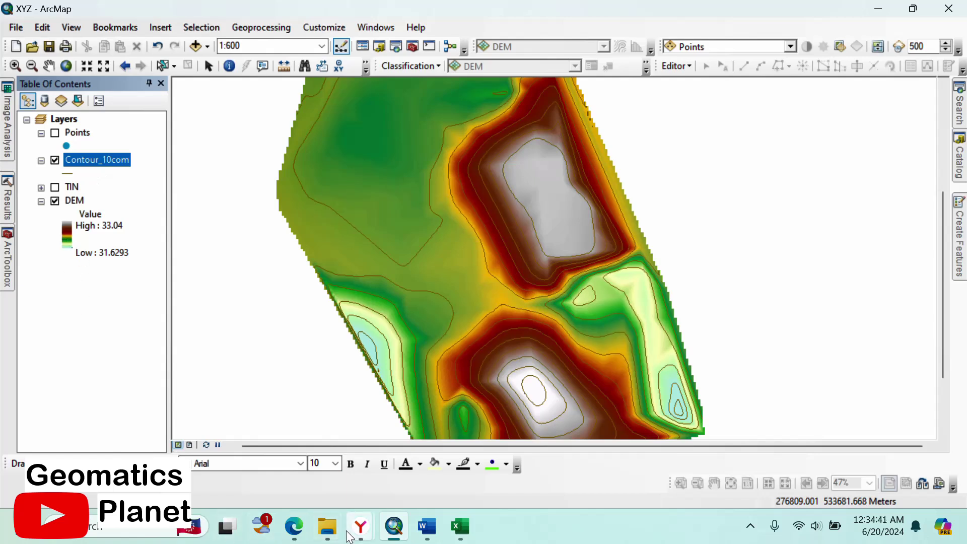
# Stop sharing the screen in Google Meet and return to the meeting in the browser.
pyautogui.moveTo(361, 527)
pyautogui.click(398, 469)
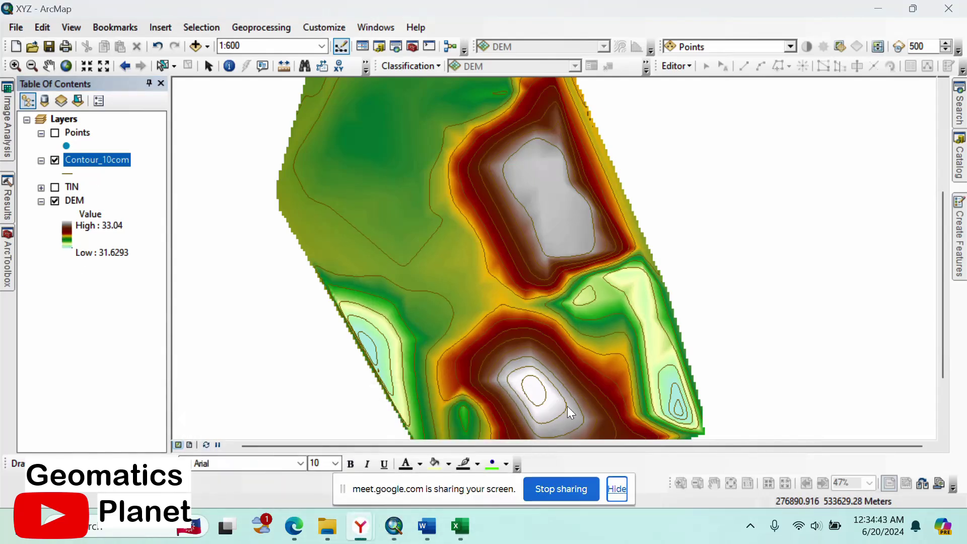
pyautogui.click(556, 489)
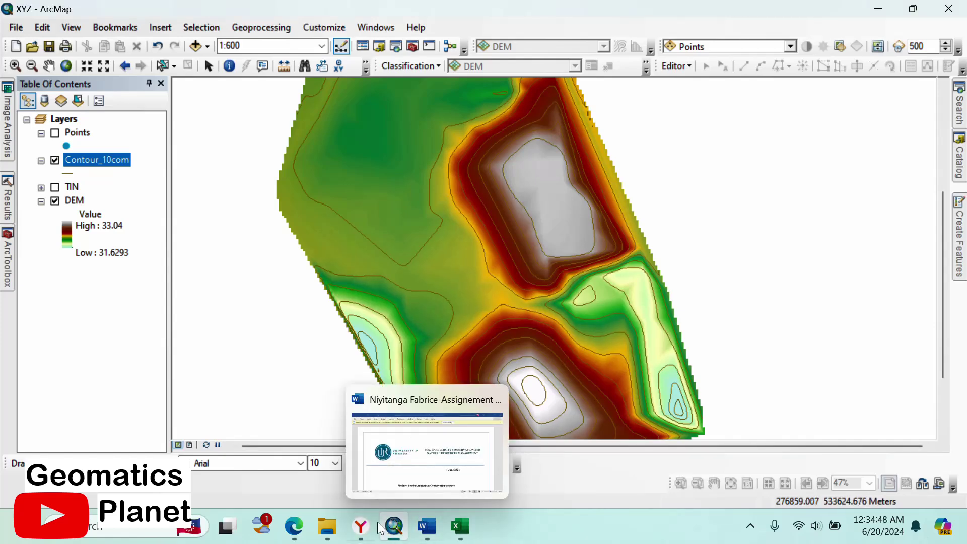
pyautogui.click(361, 527)
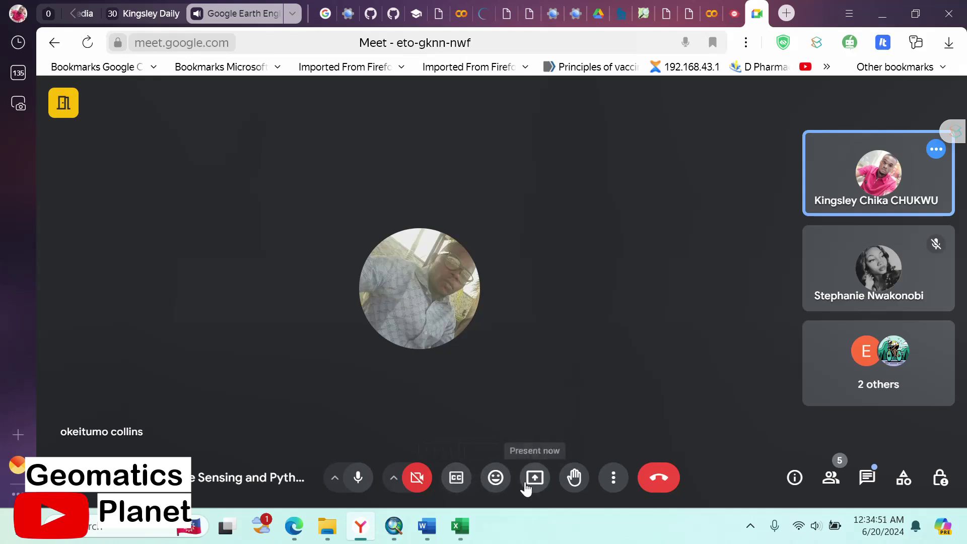